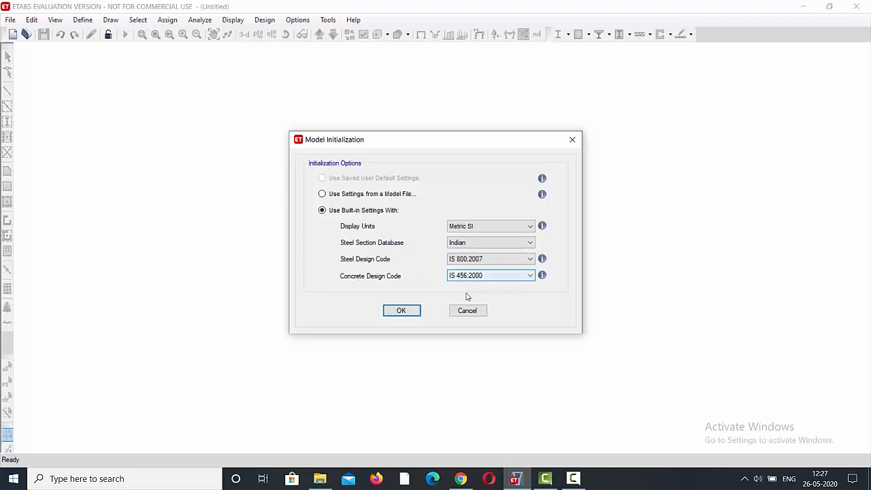
# Initialize the new model with built-in Metric SI units, the Indian steel section database, and IS 800:2007 and IS 456:2000 design codes.
pyautogui.click(406, 311)
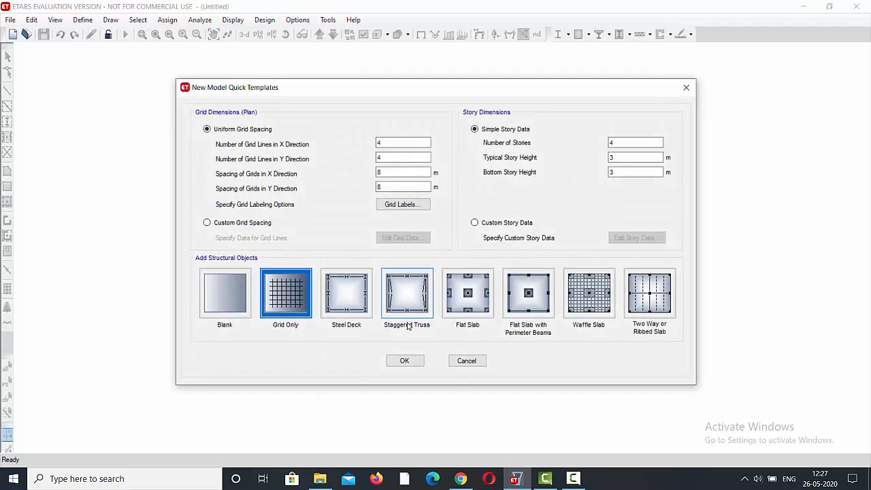
pyautogui.click(573, 479)
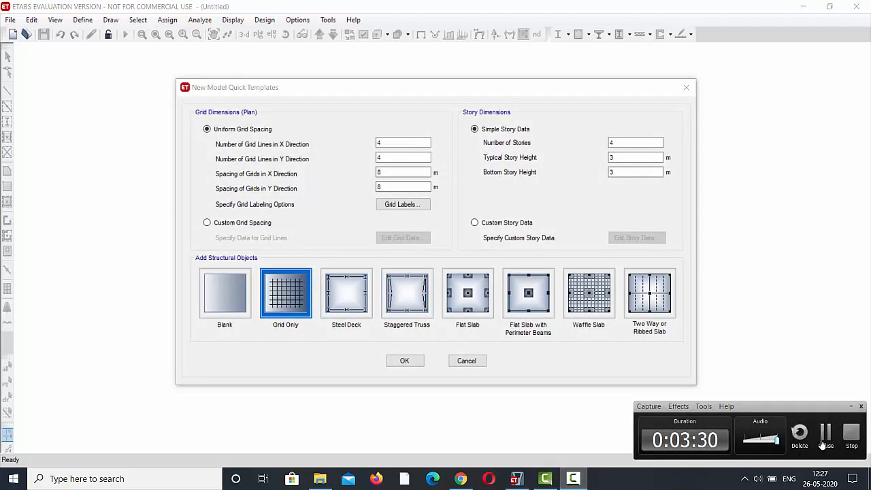
pyautogui.click(823, 441)
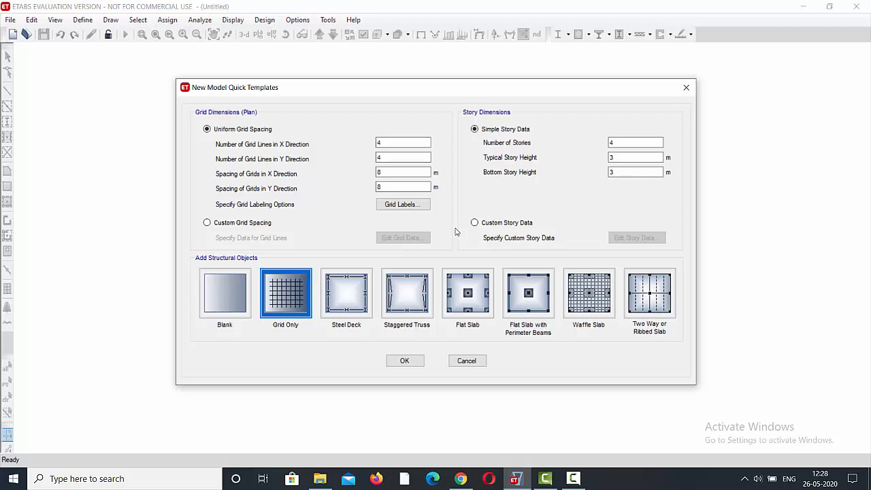
# Set the uniform grid spacing to 6 m in both the X and Y directions.
pyautogui.click(403, 173)
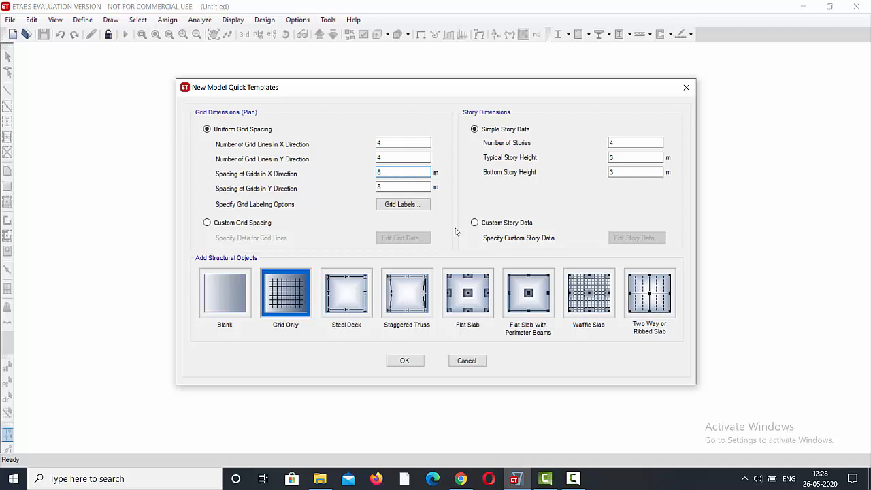
pyautogui.press('BackSpace')
pyautogui.write('6')
pyautogui.press('Tab')
pyautogui.press('BackSpace')
pyautogui.write('6')
pyautogui.press('Tab')
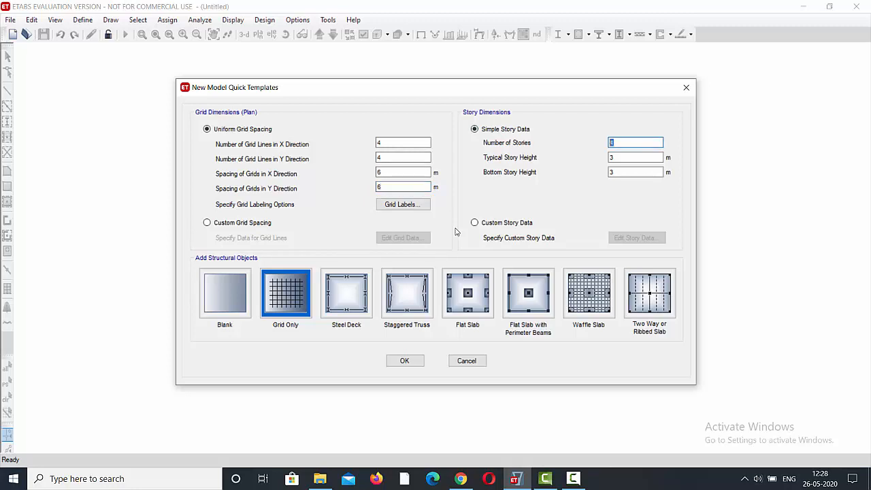
# Set the number of stories to 23, switch to custom story data and open the story table for editing.
pyautogui.write('23')
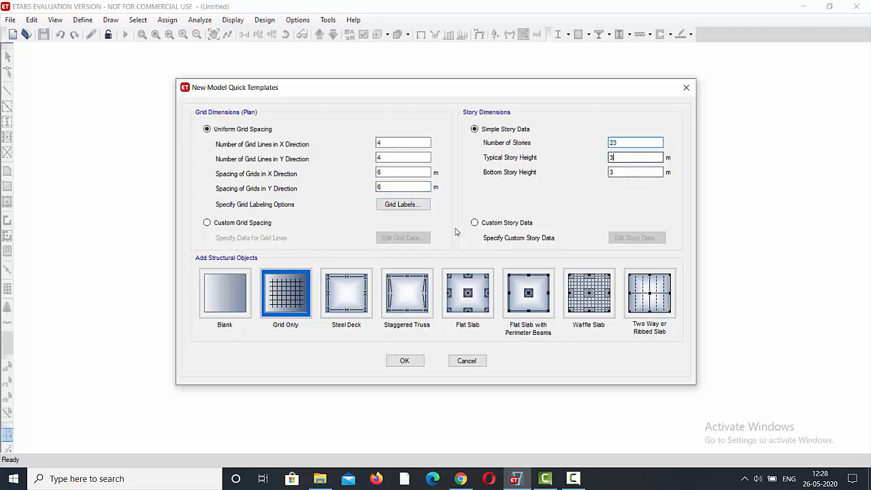
pyautogui.press('Tab')
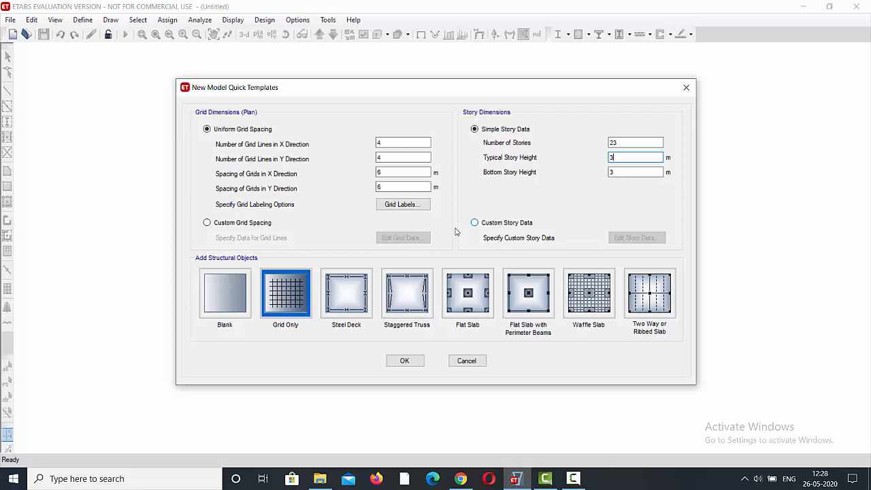
pyautogui.click(475, 223)
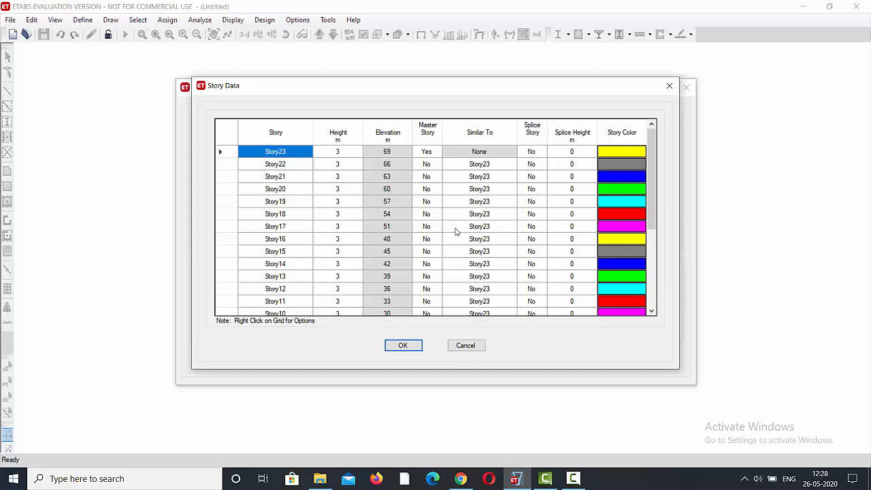
pyautogui.rightClick(455, 231)
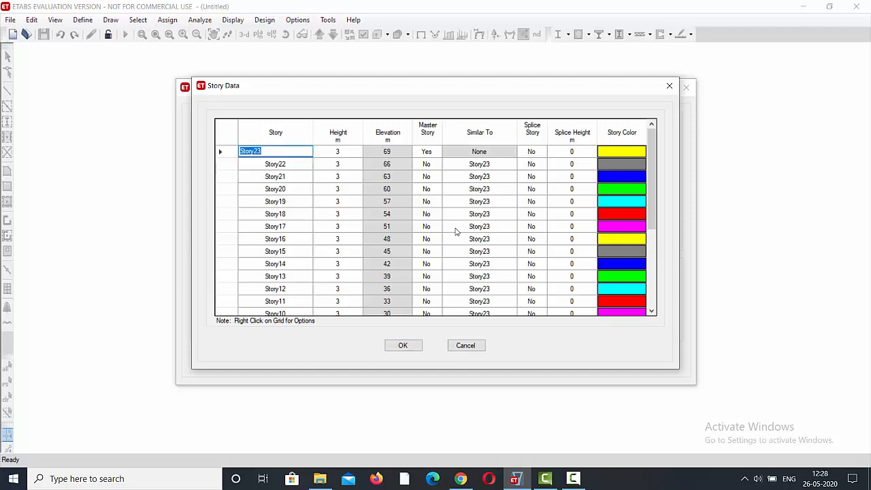
pyautogui.press('Escape')
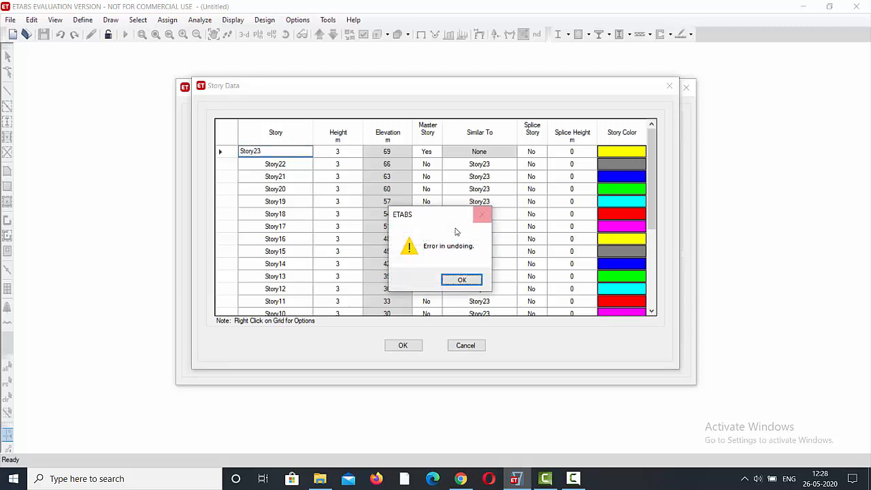
pyautogui.press('Escape')
pyautogui.press('Return')
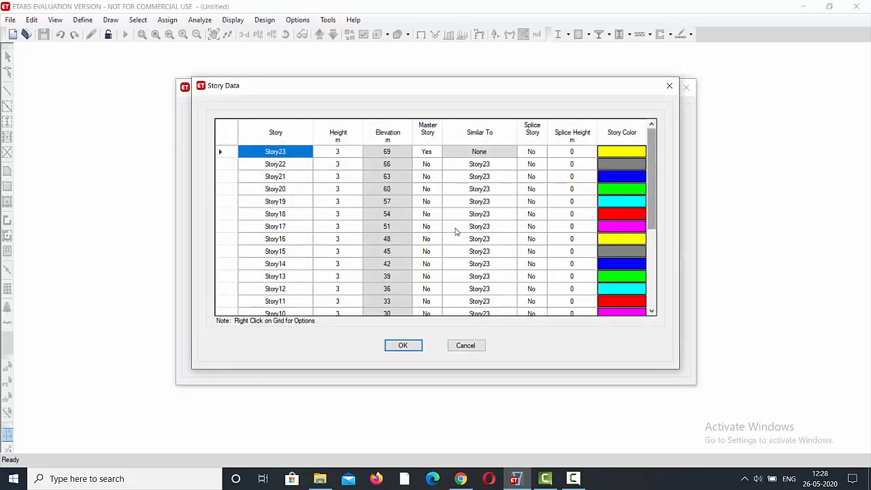
# Make Story8 a master story in the story data.
pyautogui.scroll(-4, 456, 231)
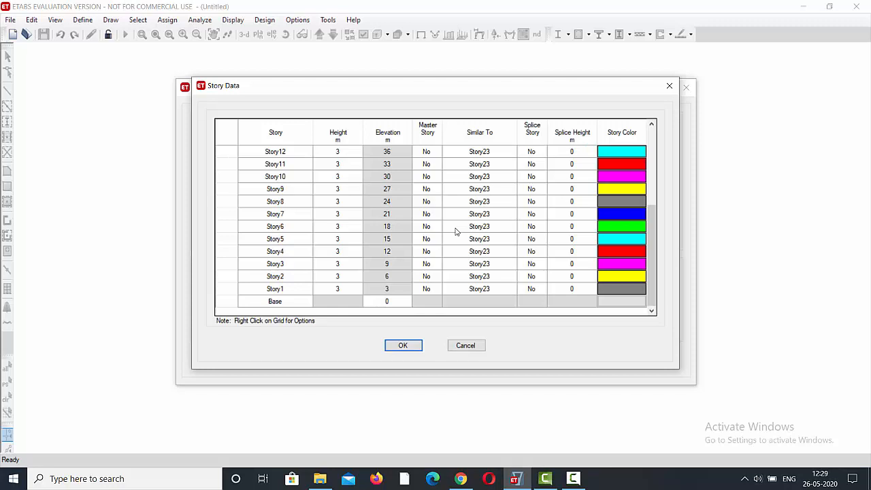
pyautogui.click(426, 201)
pyautogui.click(437, 202)
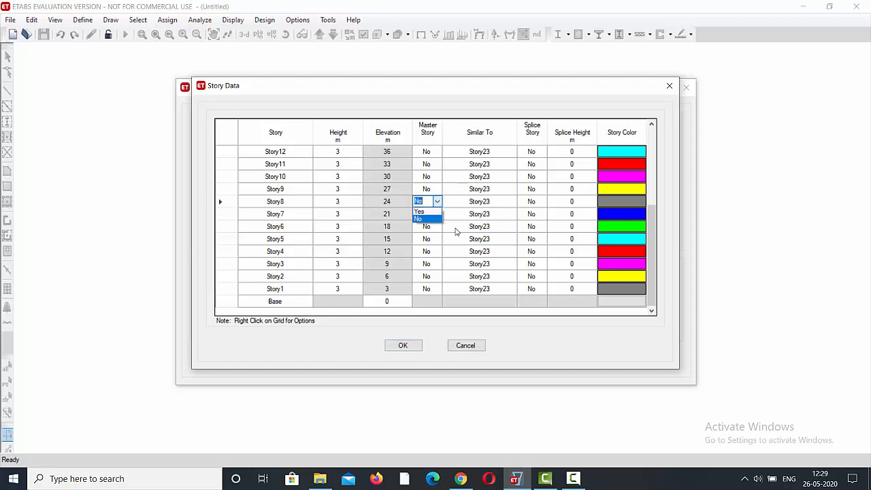
pyautogui.click(420, 212)
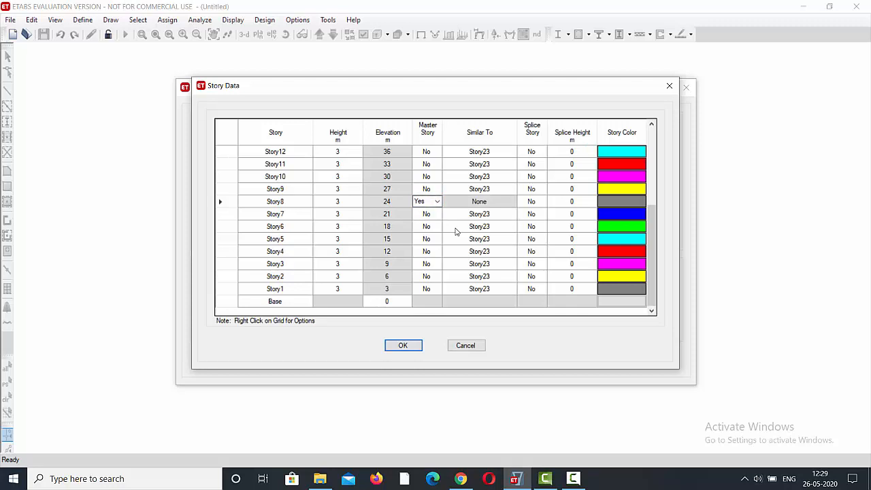
# Set Story7 and Story6 as similar to the master story Story8.
pyautogui.click(479, 214)
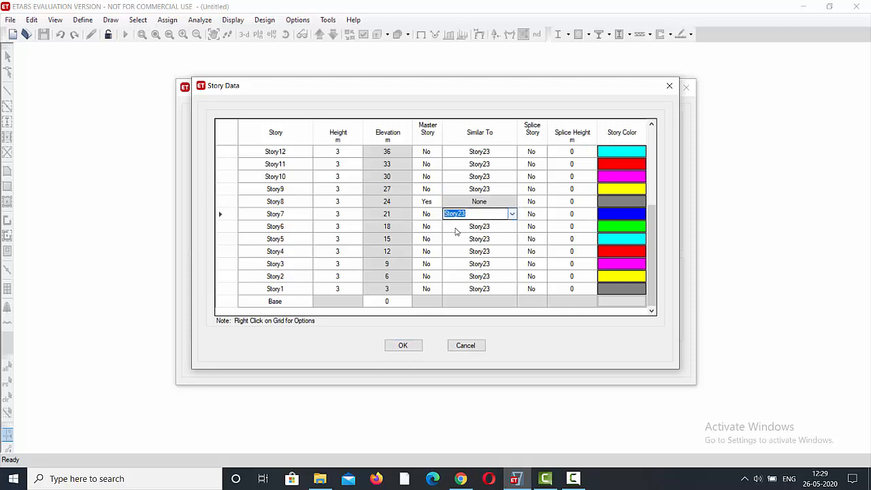
pyautogui.click(511, 213)
pyautogui.press('Down')
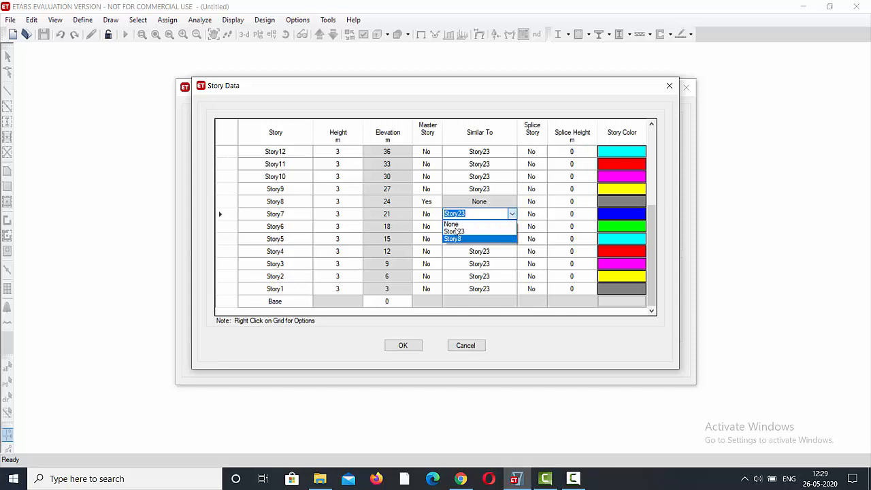
pyautogui.press('Return')
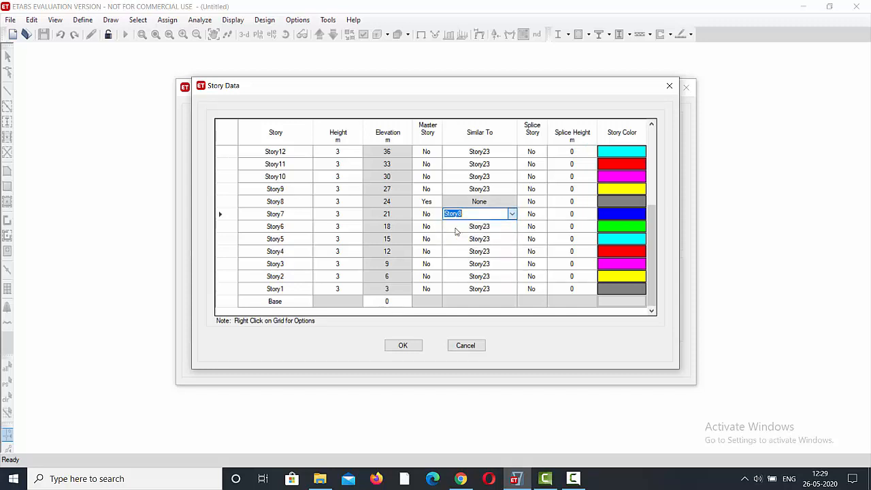
pyautogui.click(455, 226)
pyautogui.click(456, 230)
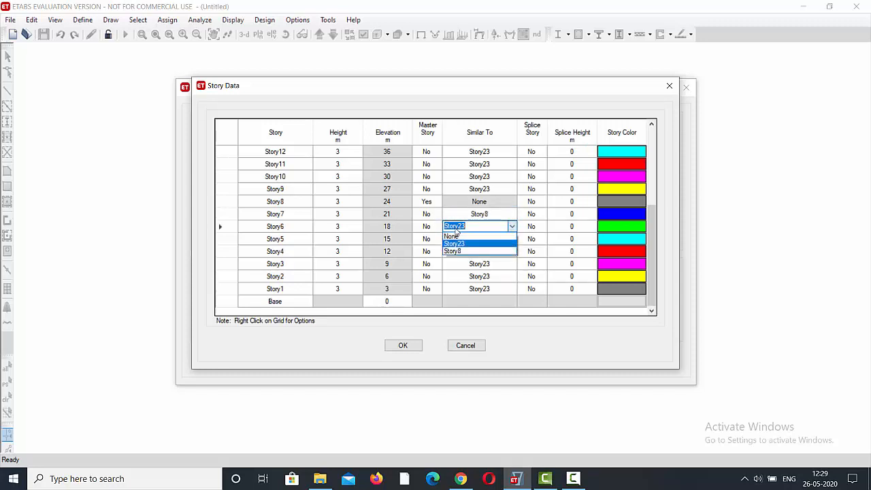
pyautogui.press('Down')
pyautogui.press('Return')
# Set Story5 and Story4 as similar to the master story Story8.
pyautogui.press('Return')
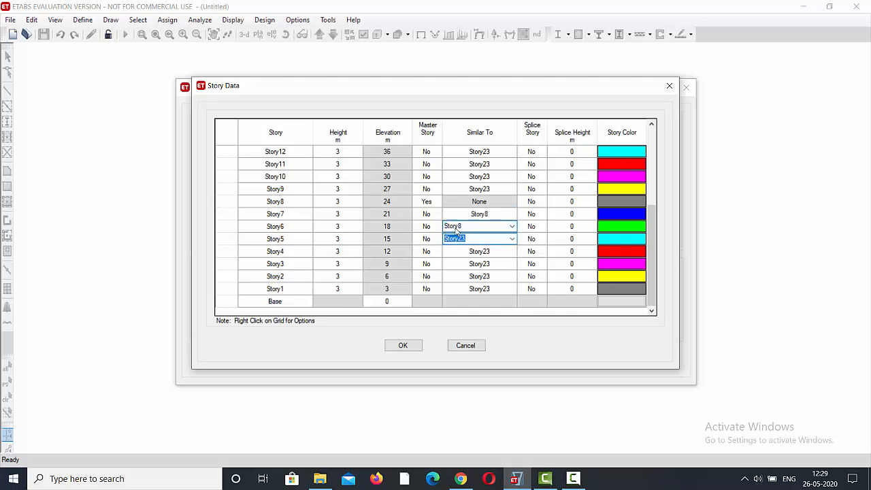
pyautogui.hotkey('alt', 'Down')
pyautogui.press('Down')
pyautogui.press('Return')
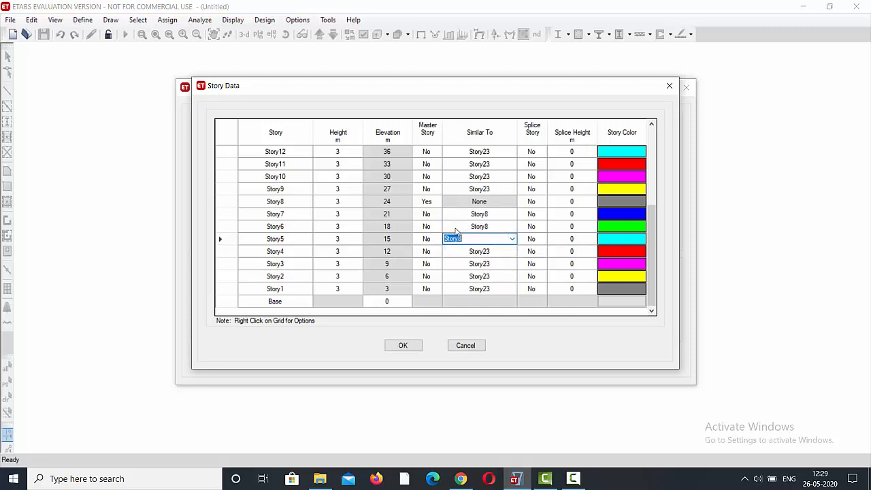
pyautogui.press('Return')
pyautogui.hotkey('alt', 'Down')
pyautogui.press('Down')
# Set Story3, Story2 and Story1 as similar to the master story Story8.
pyautogui.press('Return')
pyautogui.press('Return')
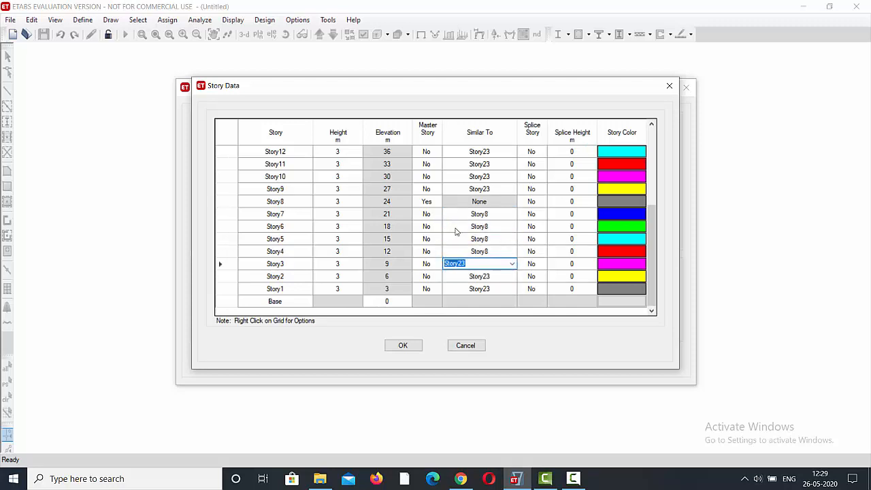
pyautogui.hotkey('alt', 'Down')
pyautogui.press('Down')
pyautogui.press('Return')
pyautogui.press('Return')
pyautogui.hotkey('alt', 'Down')
pyautogui.press('Down')
pyautogui.press('Return')
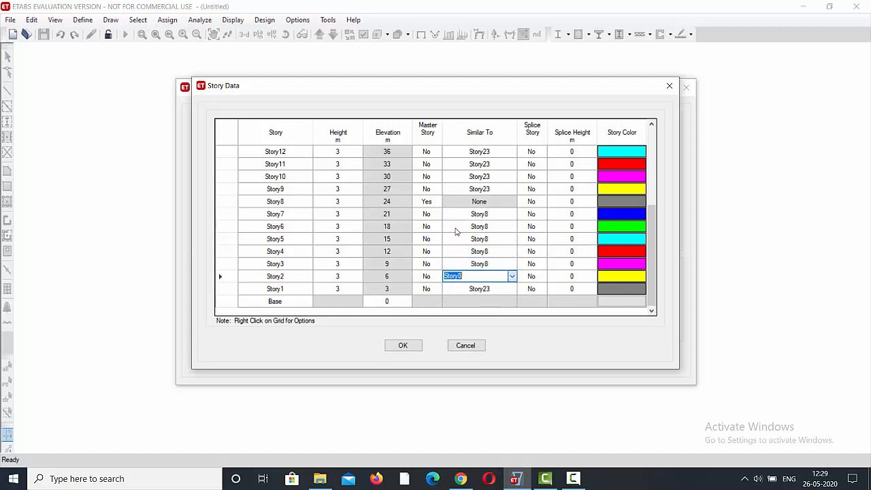
pyautogui.press('Return')
pyautogui.hotkey('alt', 'Down')
pyautogui.press('Down')
pyautogui.press('Return')
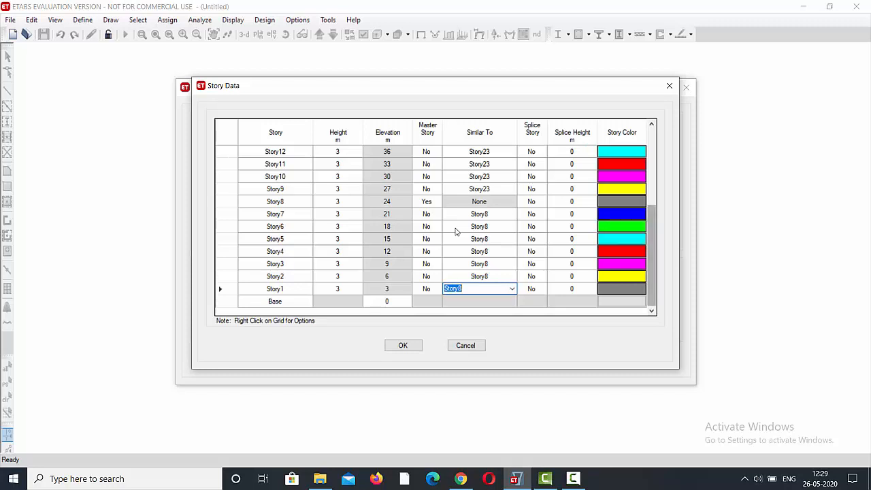
# Make Story14 a master story in the story data.
pyautogui.scroll(1, 456, 232)
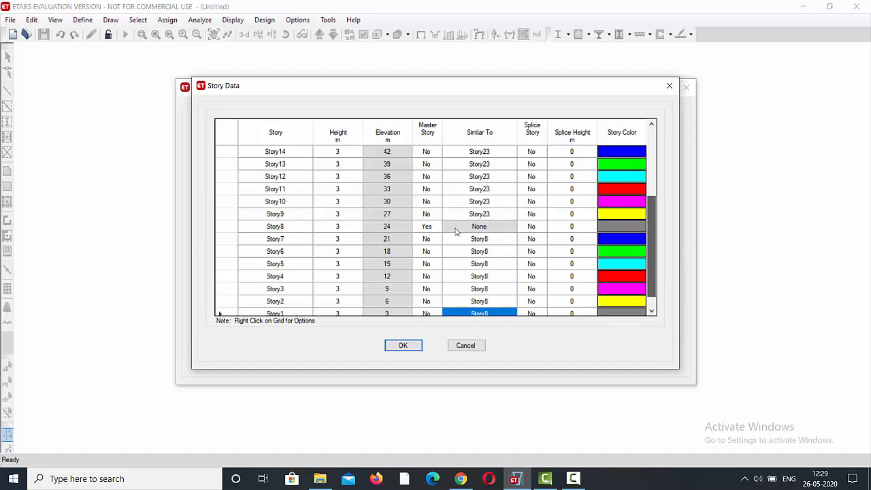
pyautogui.scroll(1, 456, 231)
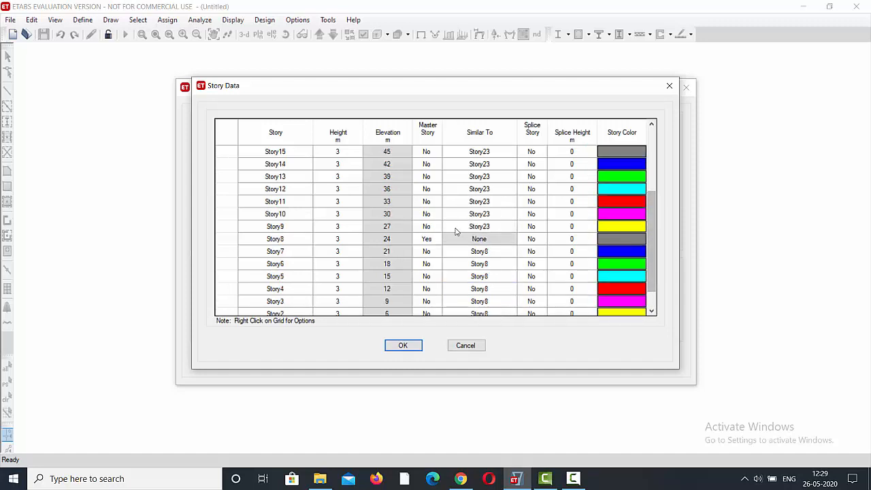
pyautogui.click(479, 163)
pyautogui.click(512, 164)
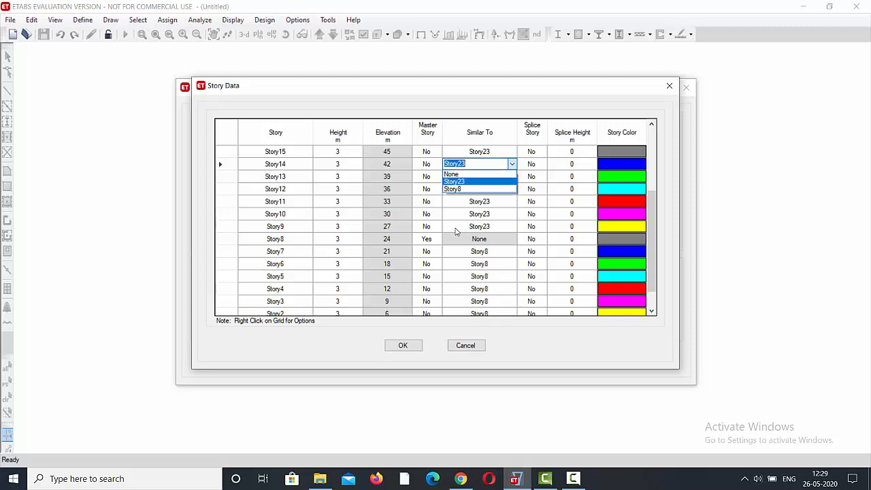
pyautogui.click(512, 164)
pyautogui.click(426, 164)
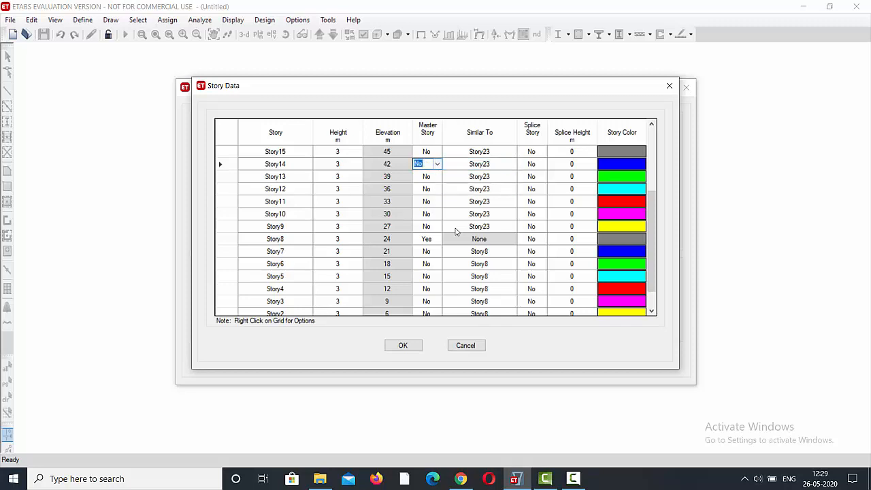
pyautogui.click(437, 164)
pyautogui.click(419, 174)
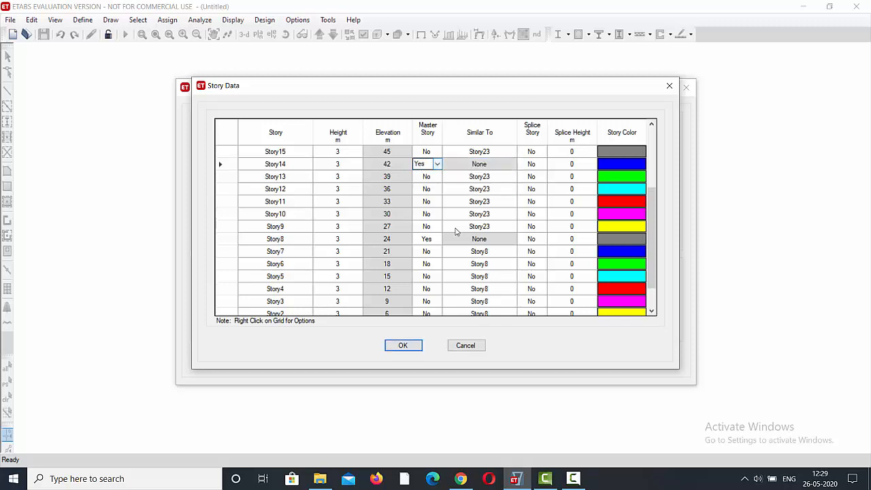
# Set Story13 and Story12 as similar to the master story Story14.
pyautogui.click(479, 176)
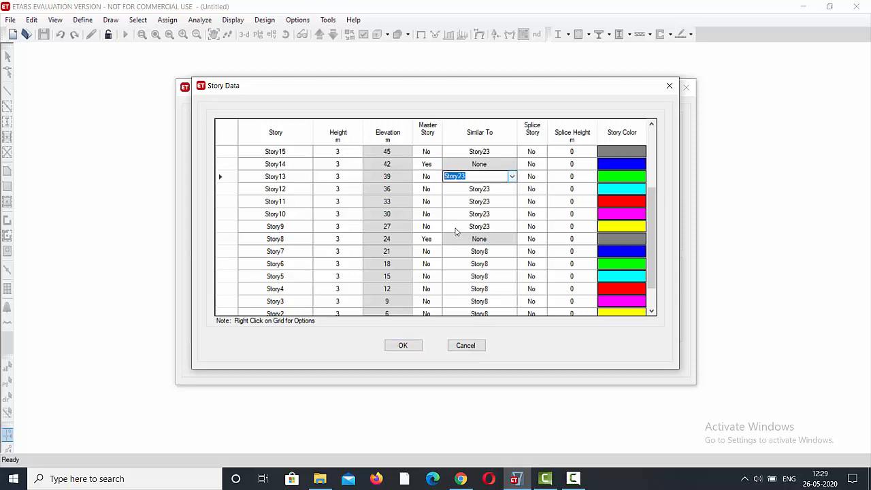
pyautogui.click(512, 176)
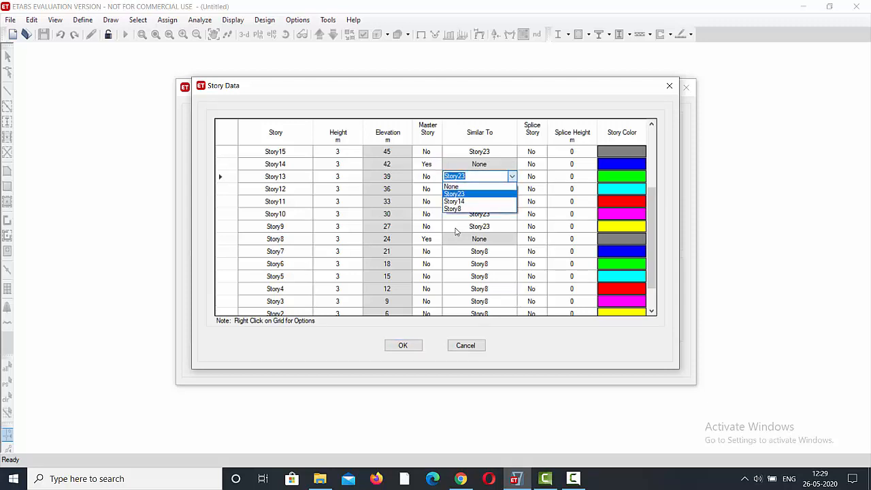
pyautogui.click(476, 201)
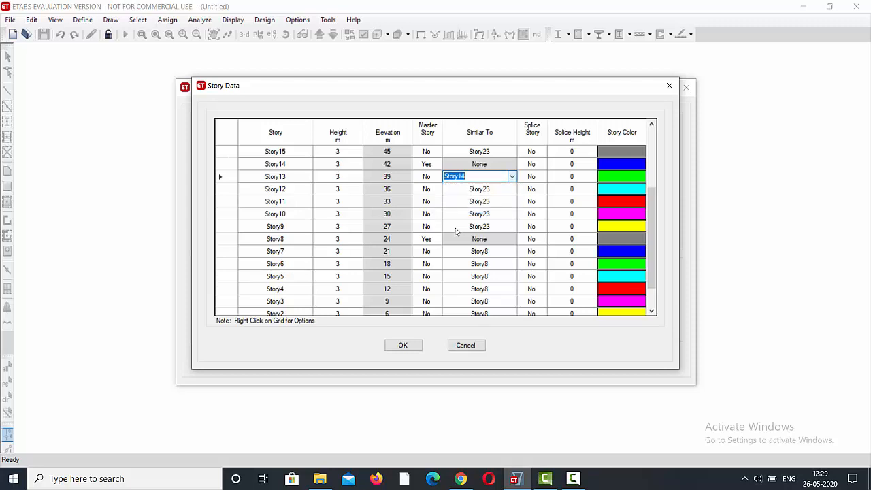
pyautogui.click(512, 177)
pyautogui.click(477, 202)
pyautogui.click(512, 189)
pyautogui.click(511, 190)
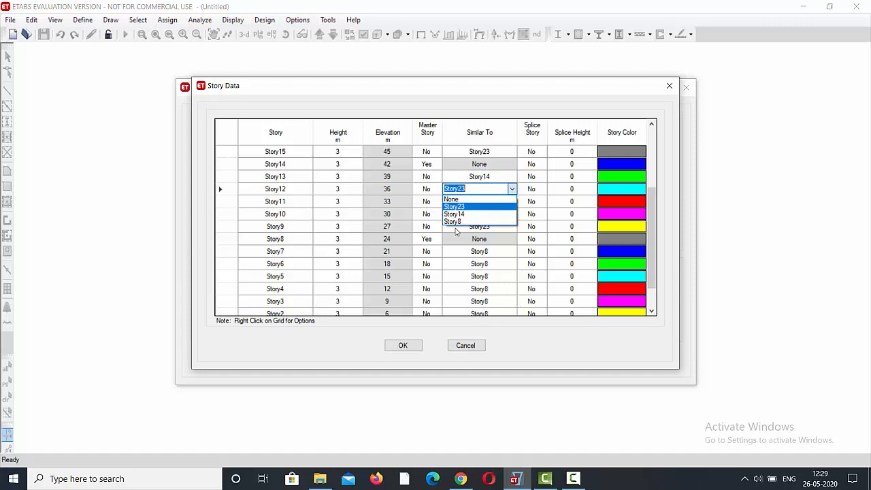
pyautogui.click(476, 212)
# Set Story11, Story10 and Story9 as similar to the master story Story14.
pyautogui.click(477, 202)
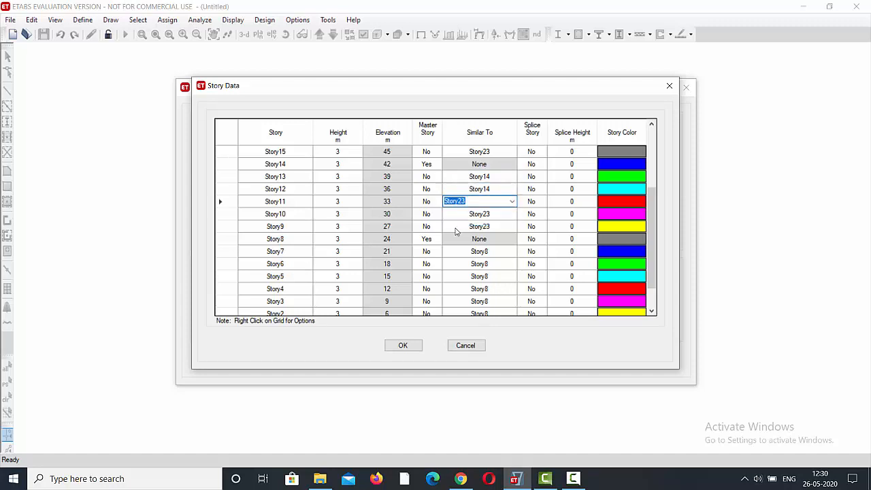
pyautogui.click(512, 201)
pyautogui.click(455, 227)
pyautogui.click(476, 213)
pyautogui.click(512, 214)
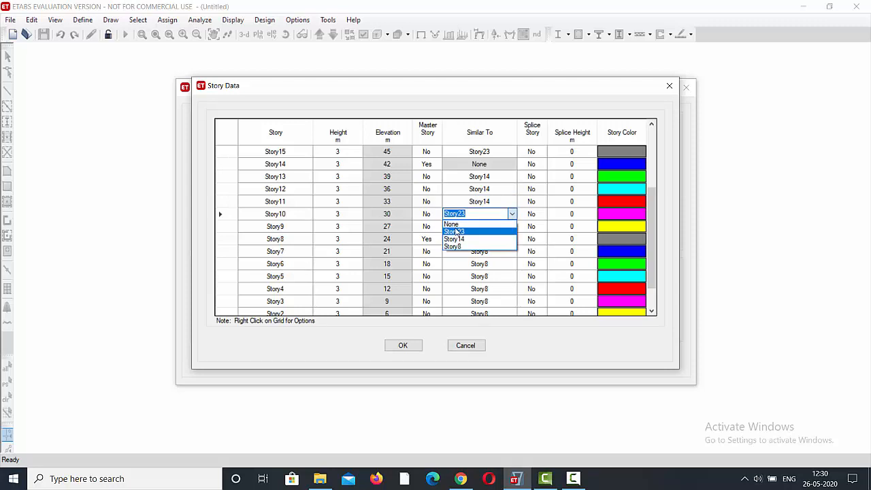
pyautogui.click(454, 238)
pyautogui.click(456, 230)
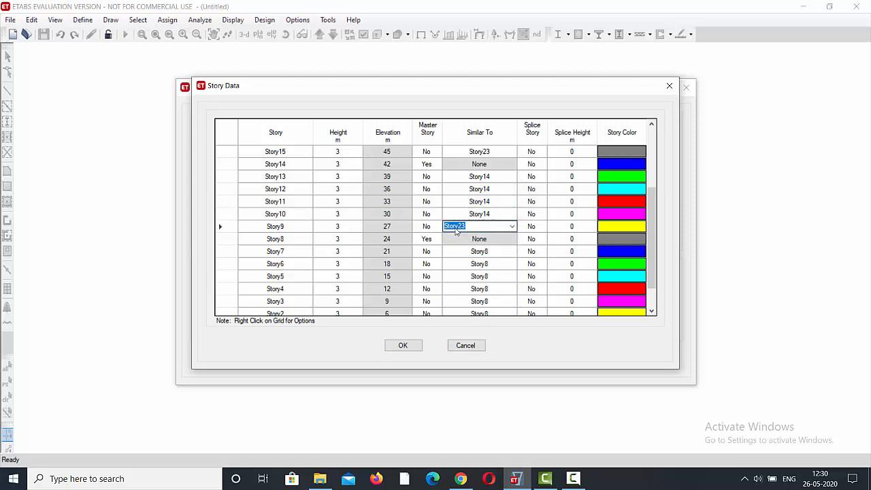
pyautogui.click(455, 229)
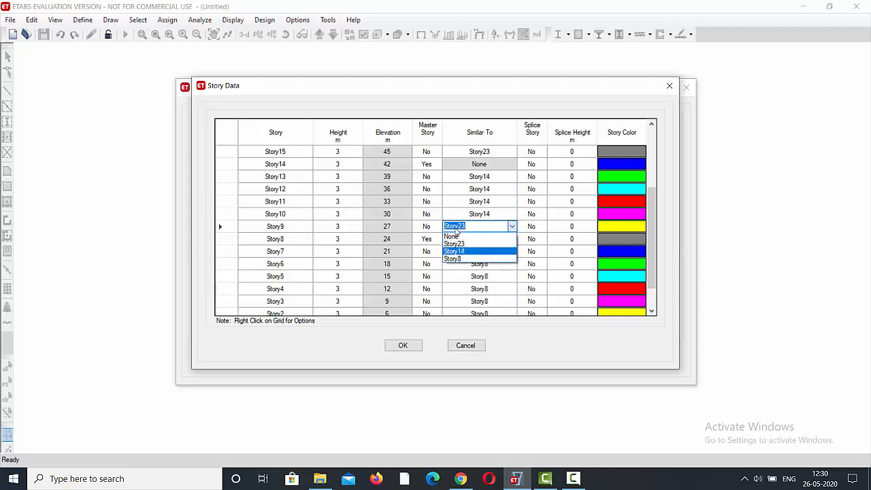
pyautogui.click(455, 251)
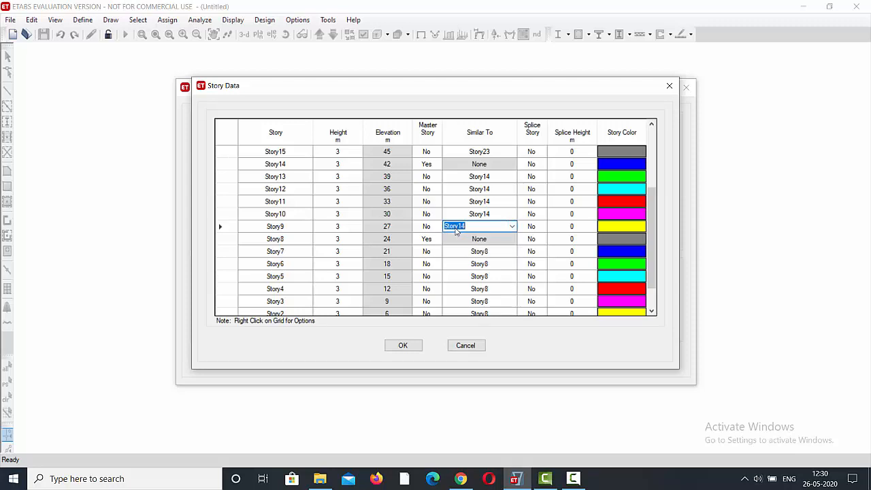
# Make Story19 a master story in the story data.
pyautogui.scroll(2, 456, 231)
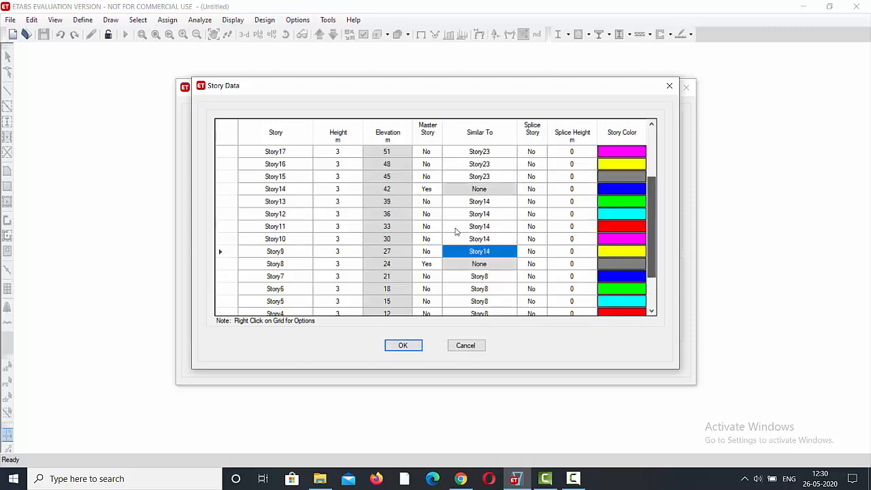
pyautogui.scroll(3, 455, 232)
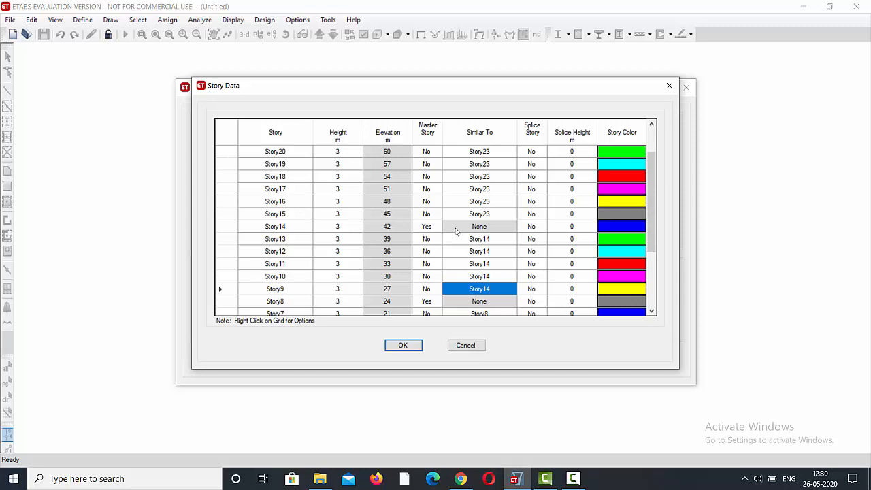
pyautogui.click(427, 164)
pyautogui.click(437, 164)
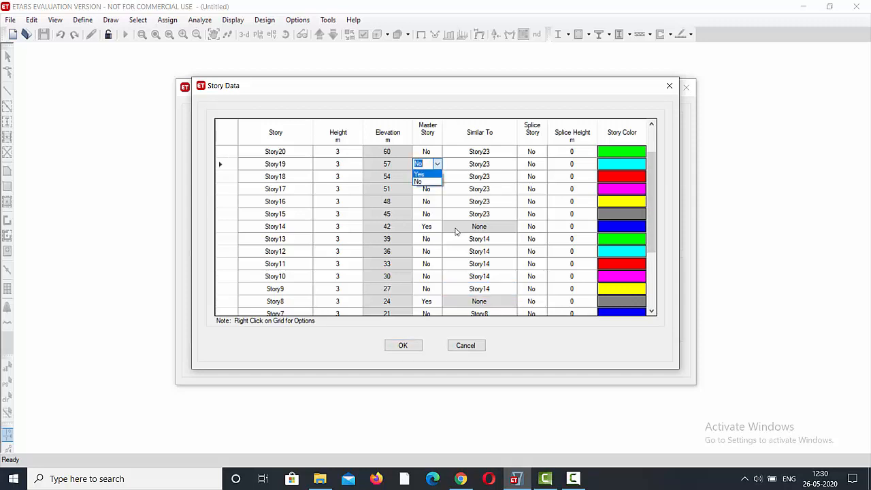
pyautogui.click(419, 174)
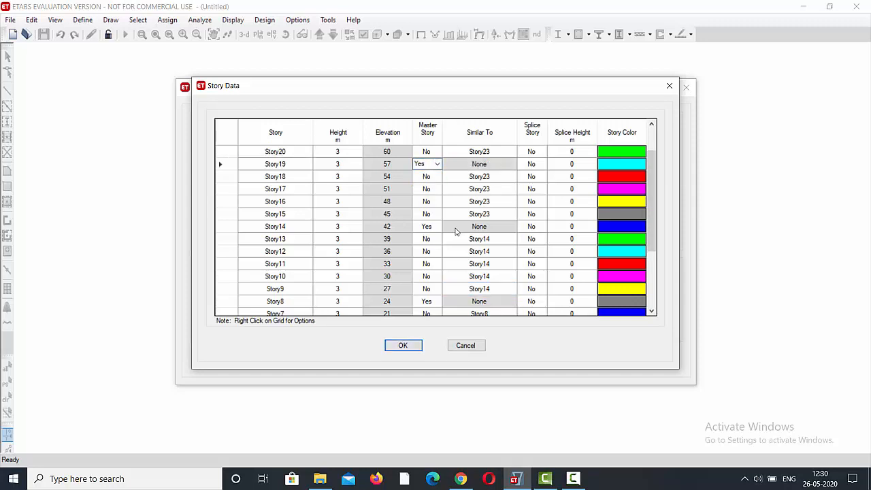
# Set Story18 and Story17 as similar to the master story Story19.
pyautogui.click(479, 177)
pyautogui.click(512, 176)
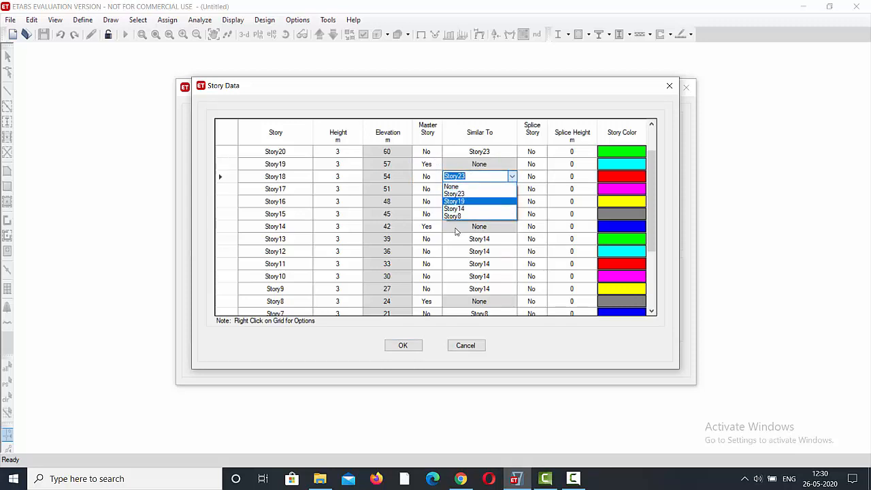
pyautogui.click(463, 201)
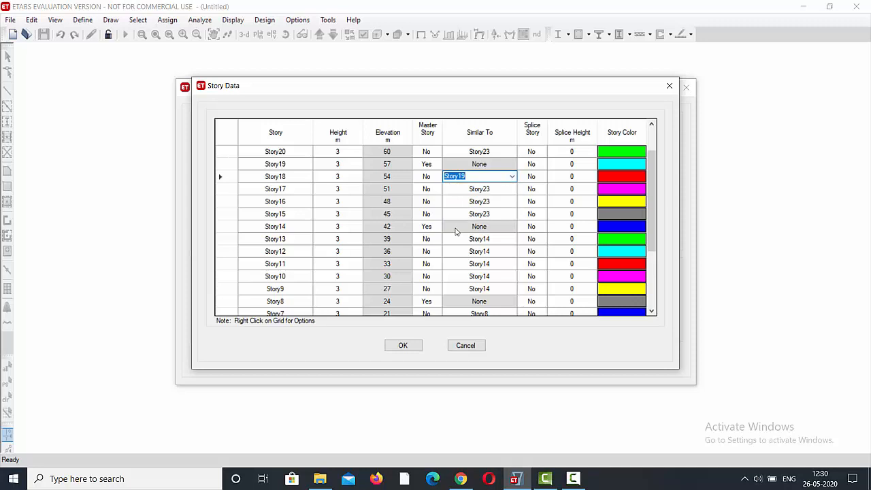
pyautogui.click(479, 189)
pyautogui.click(511, 190)
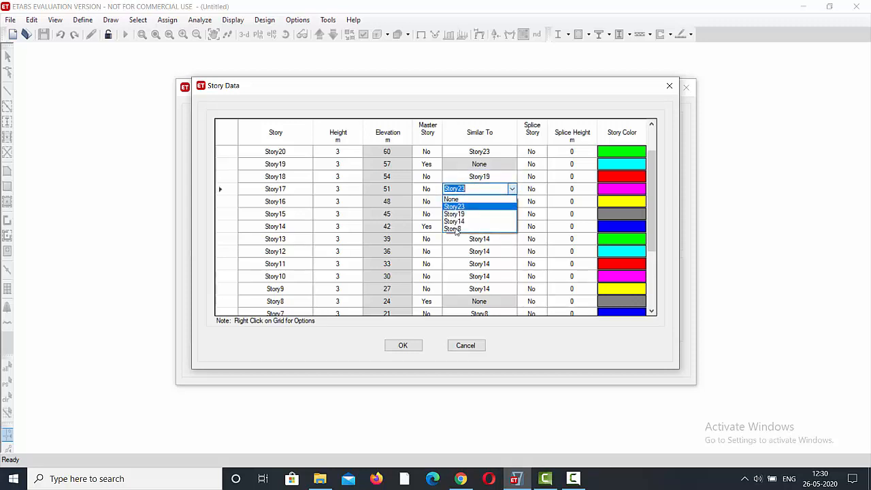
pyautogui.click(454, 214)
# Set Story16 and Story15 as similar to the master story Story19.
pyautogui.click(479, 201)
pyautogui.click(512, 201)
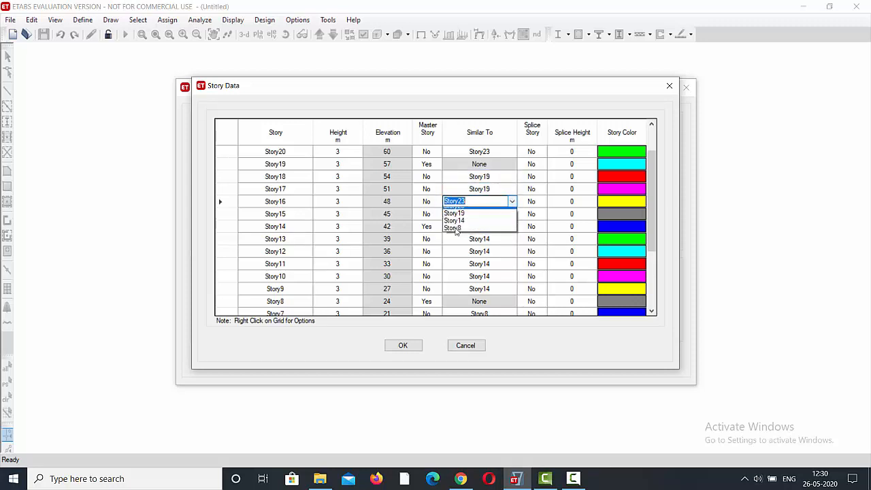
pyautogui.click(453, 226)
pyautogui.click(479, 214)
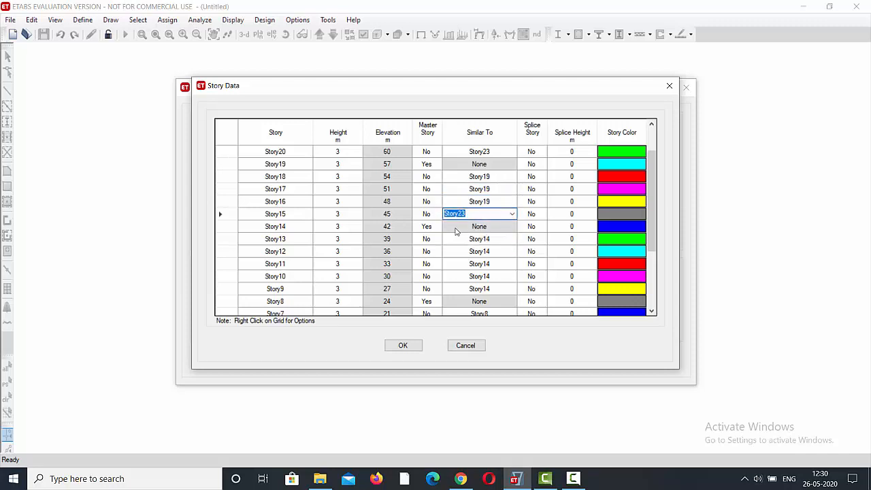
pyautogui.click(511, 213)
pyautogui.click(454, 239)
# Accept the custom story data and create the new model from the Grid Only template.
pyautogui.scroll(1, 456, 232)
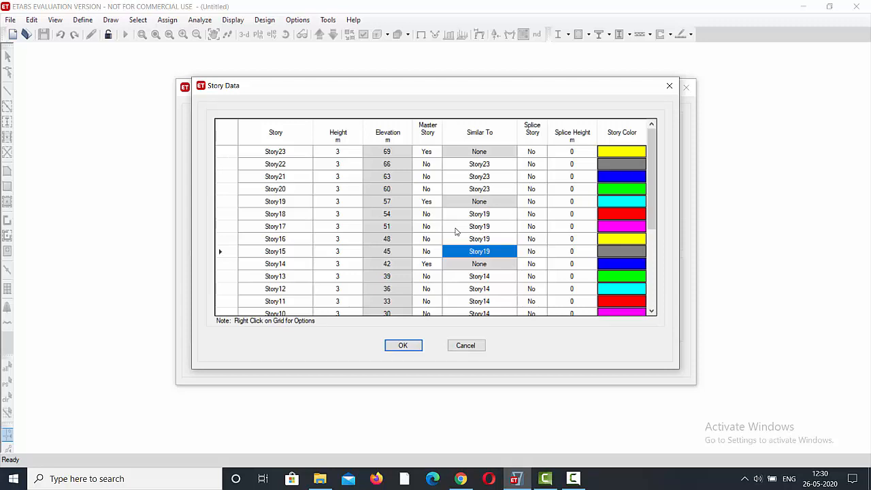
pyautogui.press('Return')
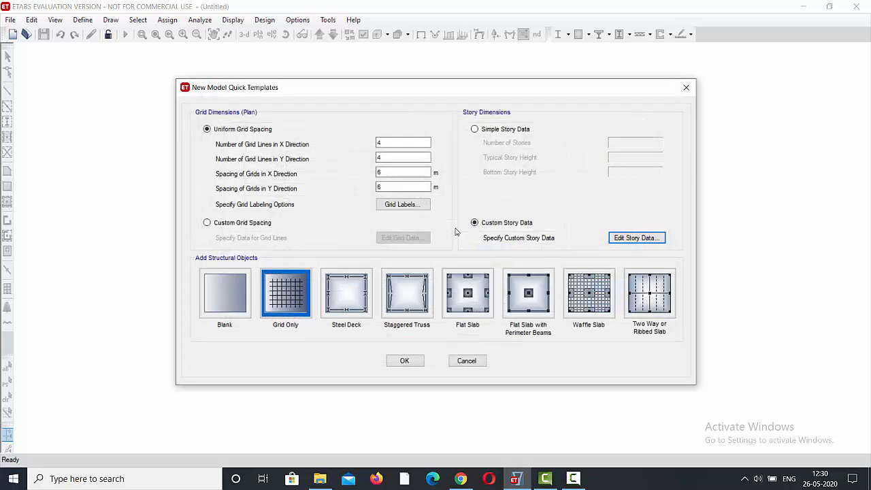
pyautogui.press('Return')
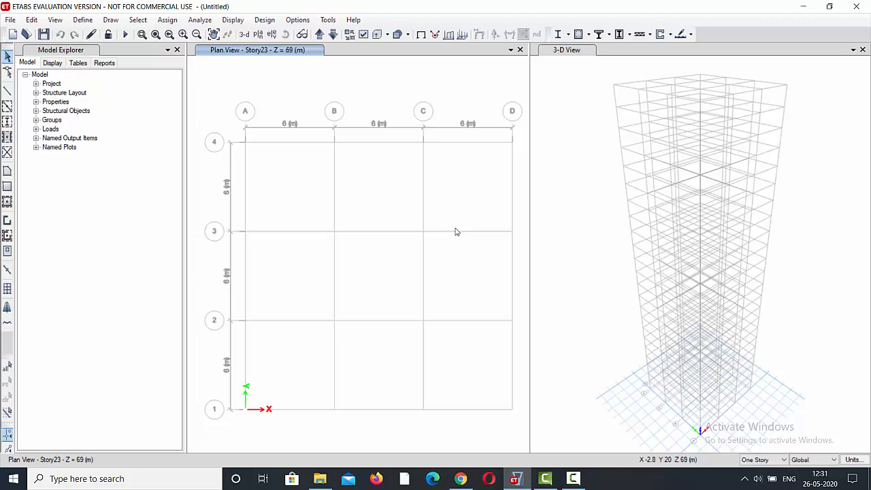
# Start adding a new material property in the material definitions and set its region to India.
pyautogui.hotkey('alt', 'd')
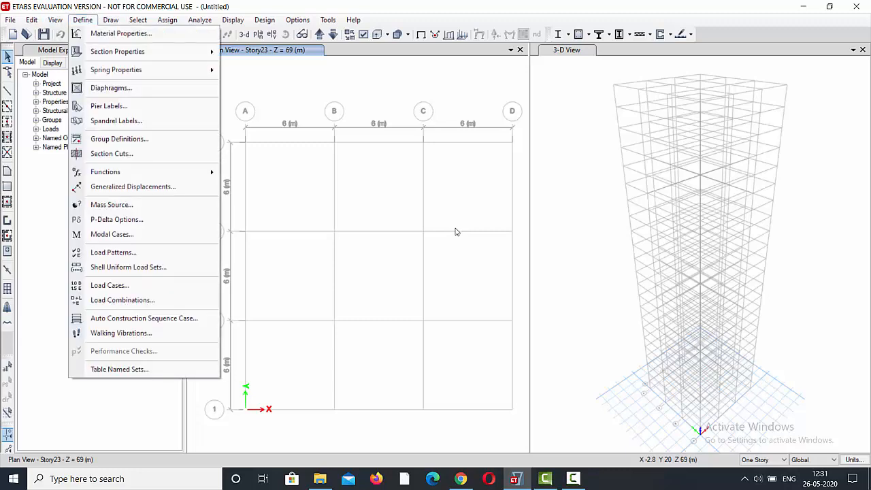
pyautogui.press('Down')
pyautogui.press('Return')
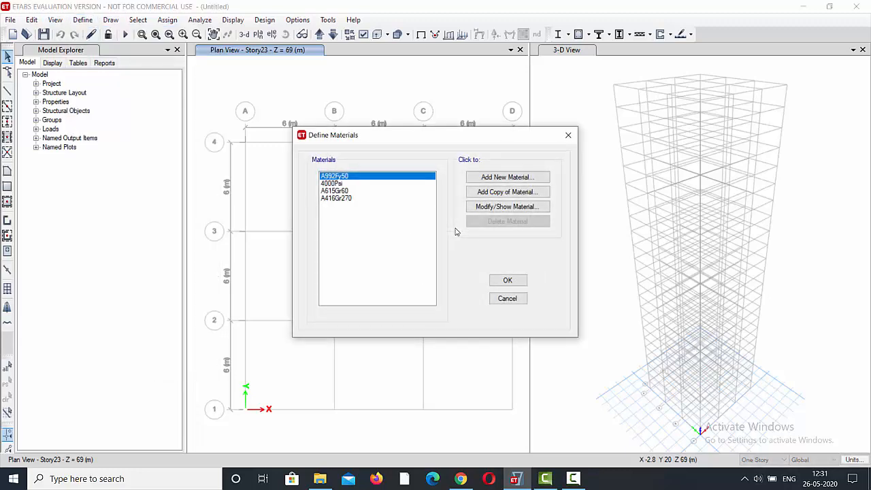
pyautogui.press('Return')
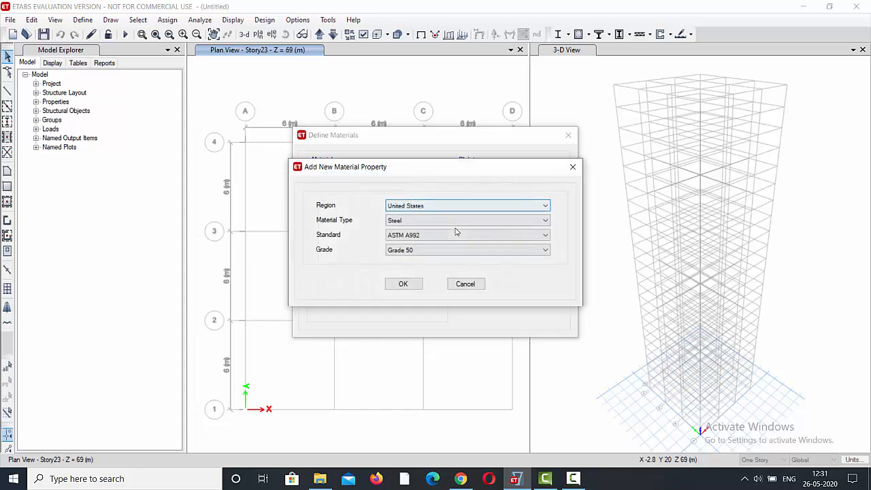
pyautogui.hotkey('alt', 'Down')
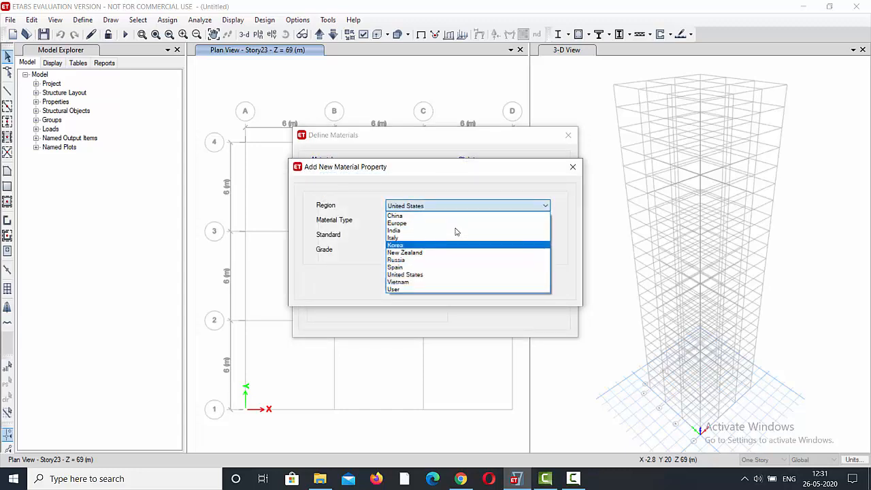
pyautogui.click(456, 230)
# Set the new material's type to Concrete.
pyautogui.press('Tab')
pyautogui.hotkey('alt', 'Down')
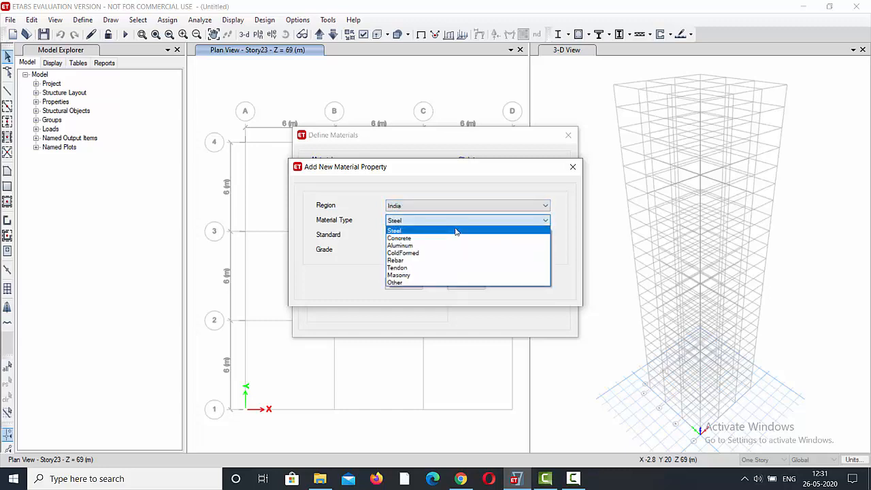
pyautogui.press('Down')
pyautogui.press('Return')
pyautogui.press('Tab')
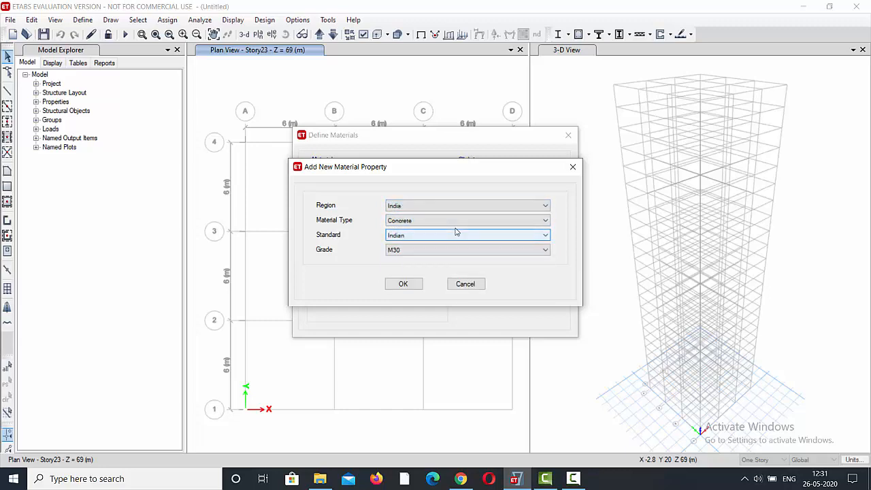
# Set the concrete grade to M40 and add the material with its default property data.
pyautogui.press('Tab')
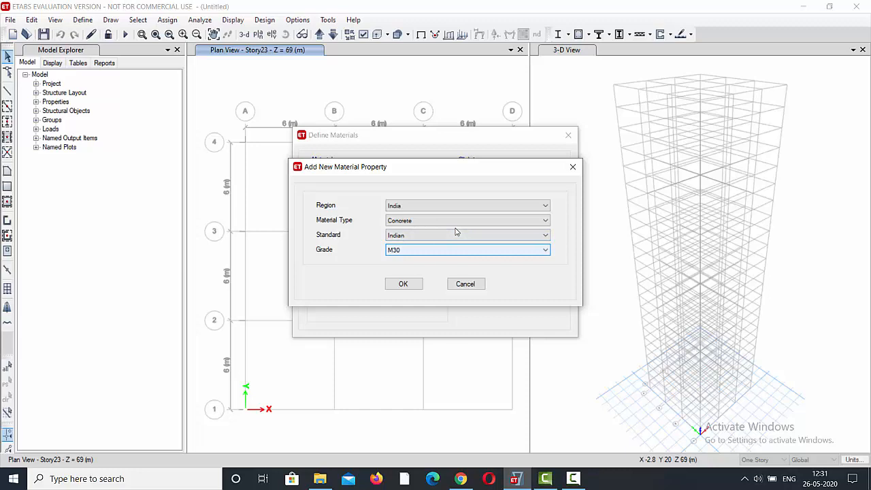
pyautogui.hotkey('alt', 'Down')
pyautogui.press('Up')
pyautogui.press('Up')
pyautogui.press('Up')
pyautogui.press('Down')
pyautogui.press('Down')
pyautogui.press('Down')
pyautogui.press('Down')
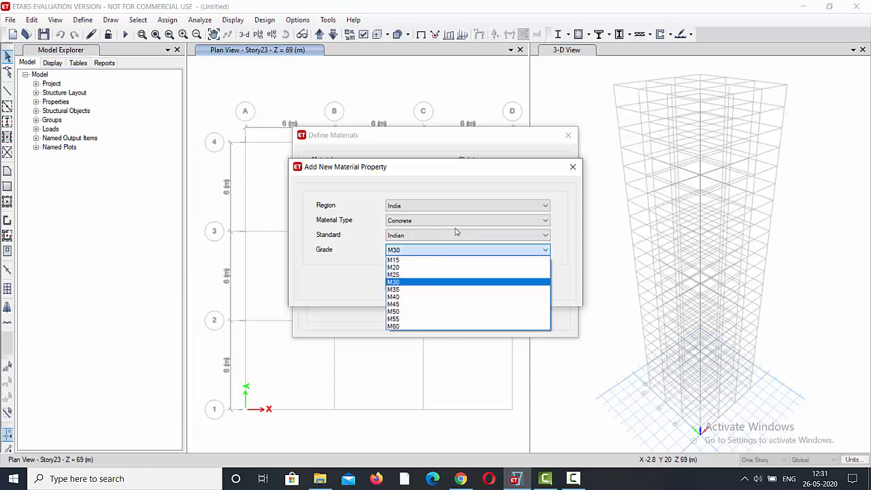
pyautogui.press('Return')
pyautogui.press('Tab')
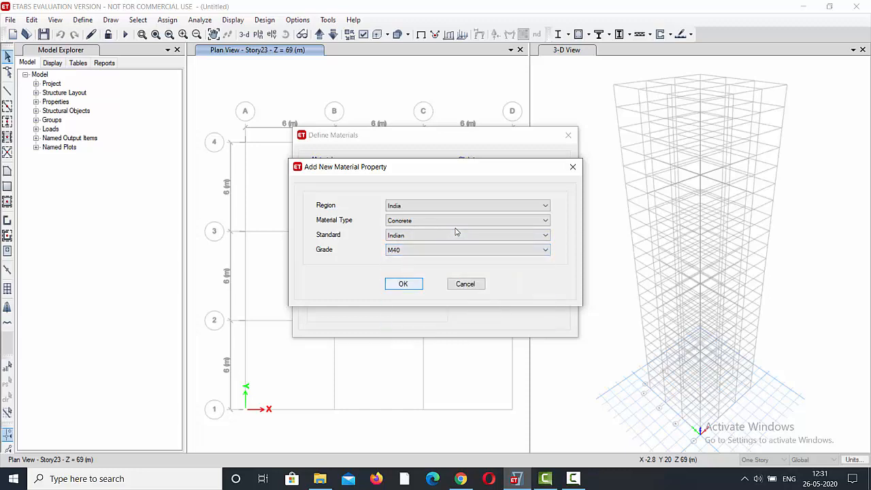
pyautogui.press('Return')
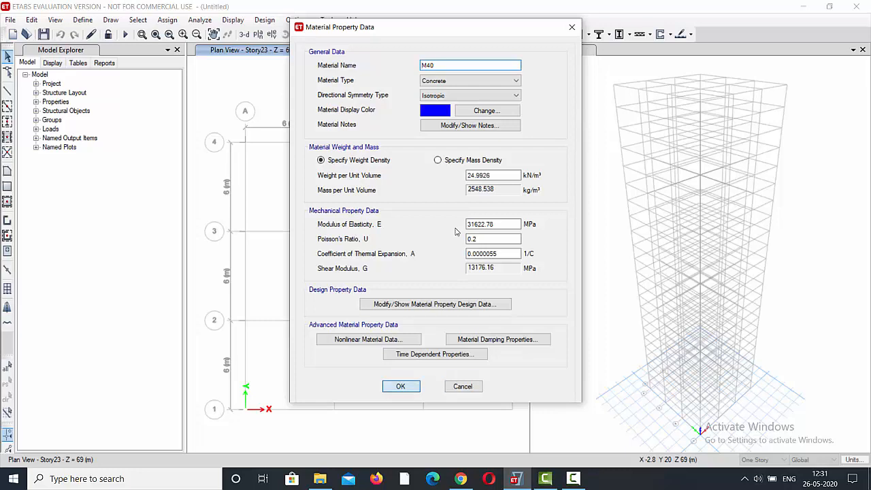
pyautogui.press('Return')
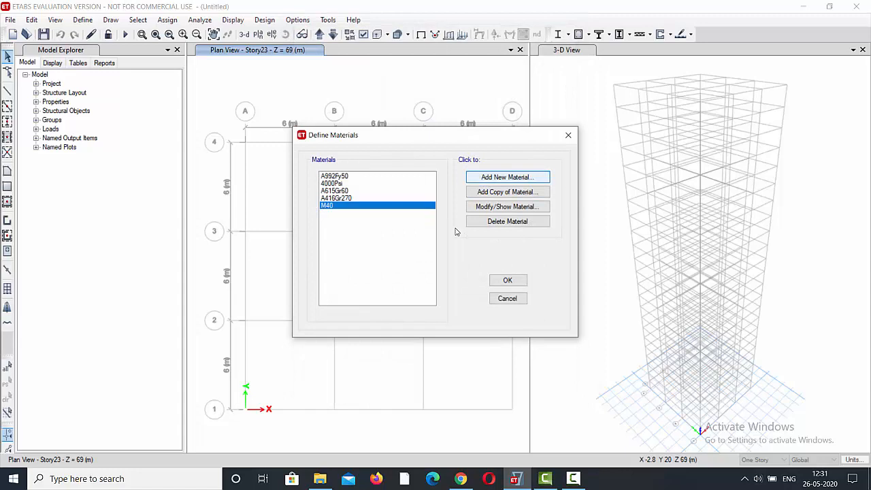
# Add a new Indian Rebar material of HYSD Grade 415 with its default property data.
pyautogui.press('Return')
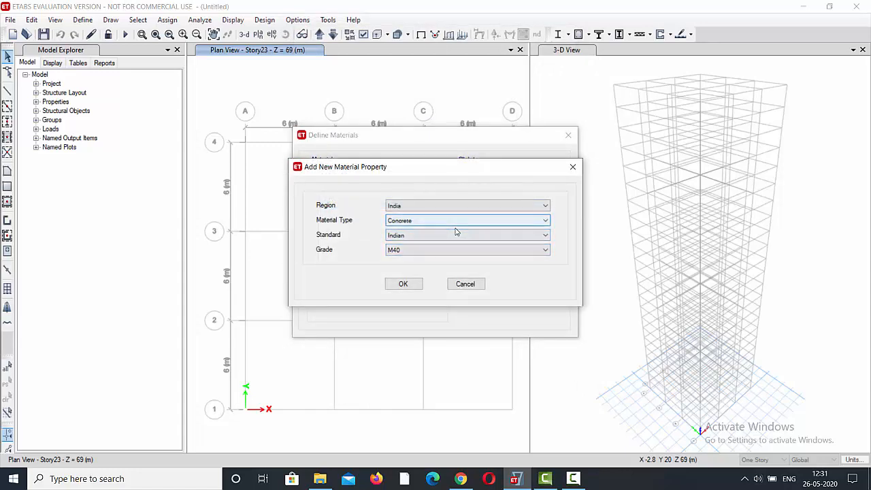
pyautogui.click(456, 223)
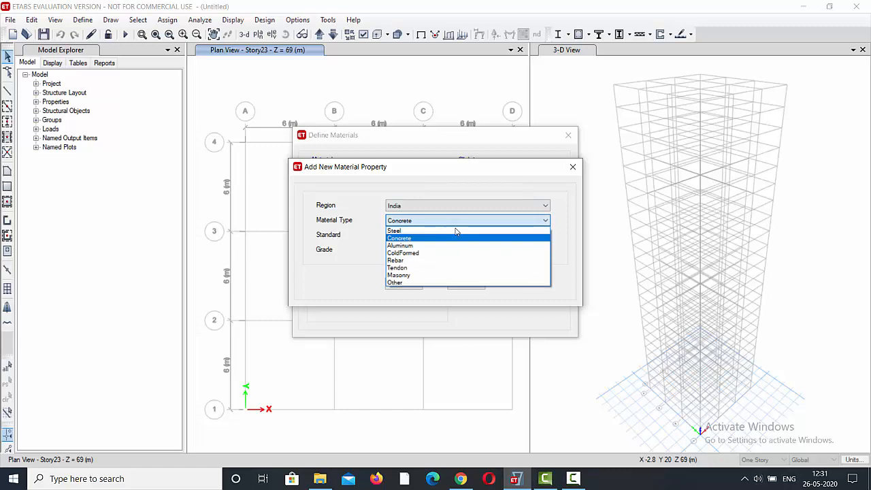
pyautogui.press('Down')
pyautogui.press('Down')
pyautogui.press('Down')
pyautogui.press('Return')
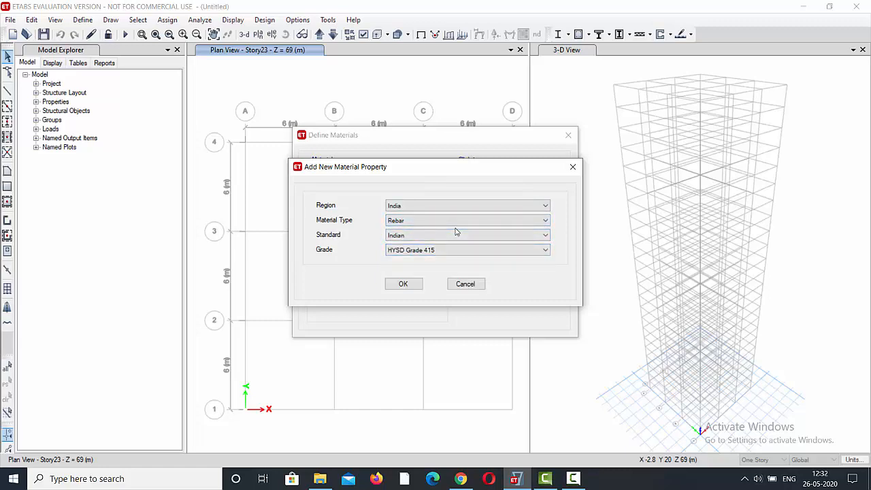
pyautogui.press('Tab')
pyautogui.press('Return')
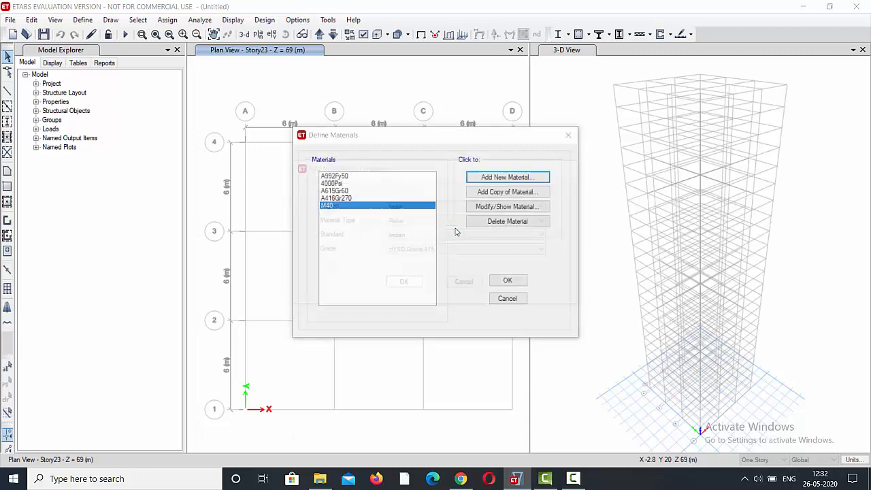
pyautogui.press('Return')
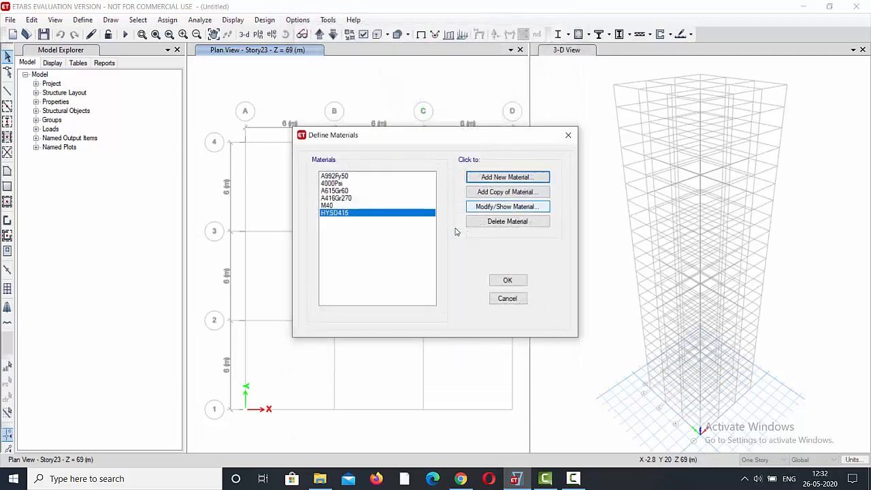
# Add a new Indian Rebar material of Mild Grade 250 with its default property data.
pyautogui.press('Return')
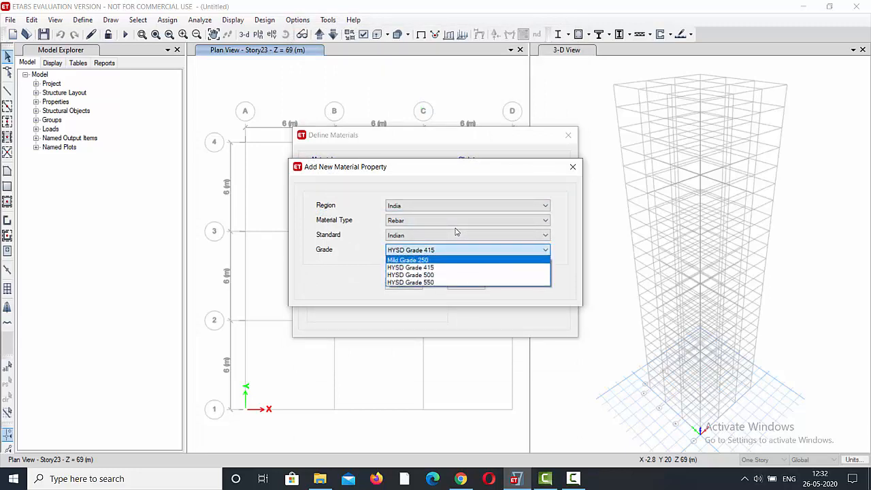
pyautogui.press('Return')
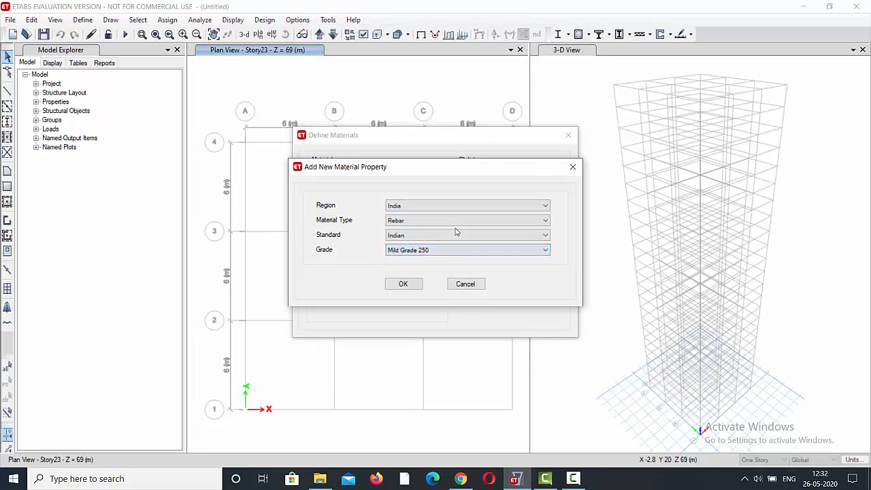
pyautogui.press('Tab')
pyautogui.press('Return')
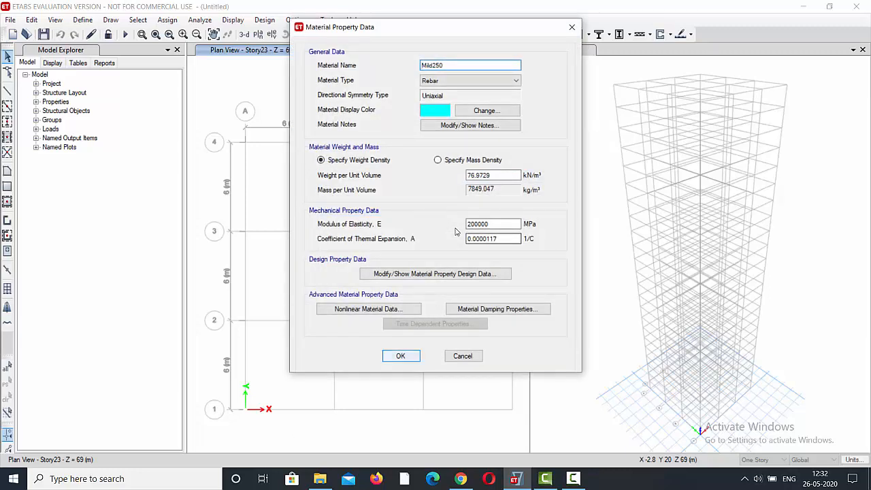
pyautogui.press('Return')
# Review the property data of the HYSD415 rebar material and close it without changes.
pyautogui.press('Up')
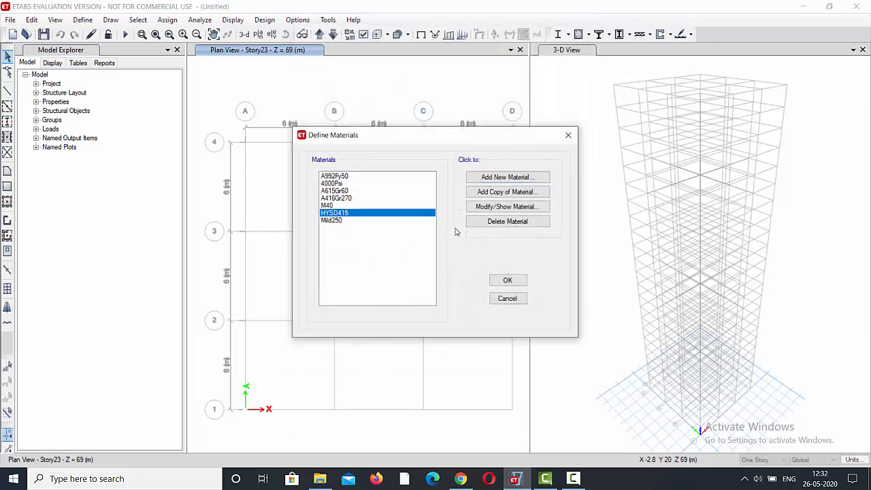
pyautogui.press('Tab')
pyautogui.press('Tab')
pyautogui.press('Tab')
pyautogui.press('Return')
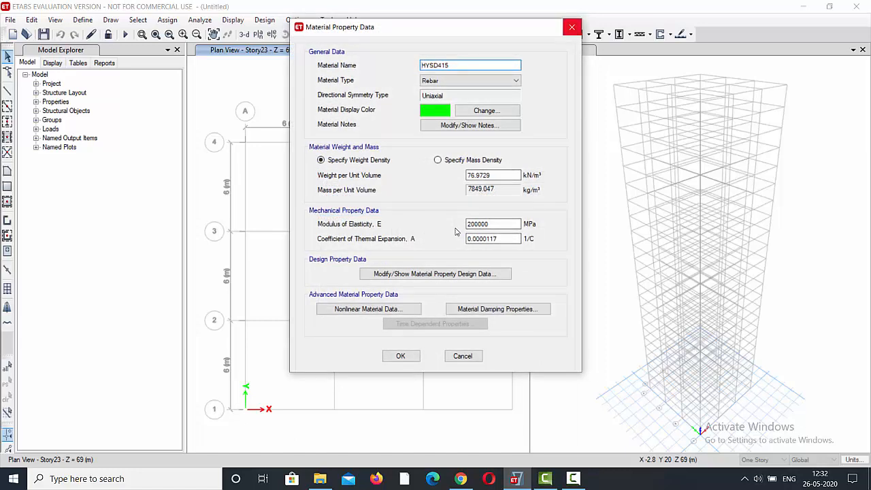
pyautogui.click(572, 27)
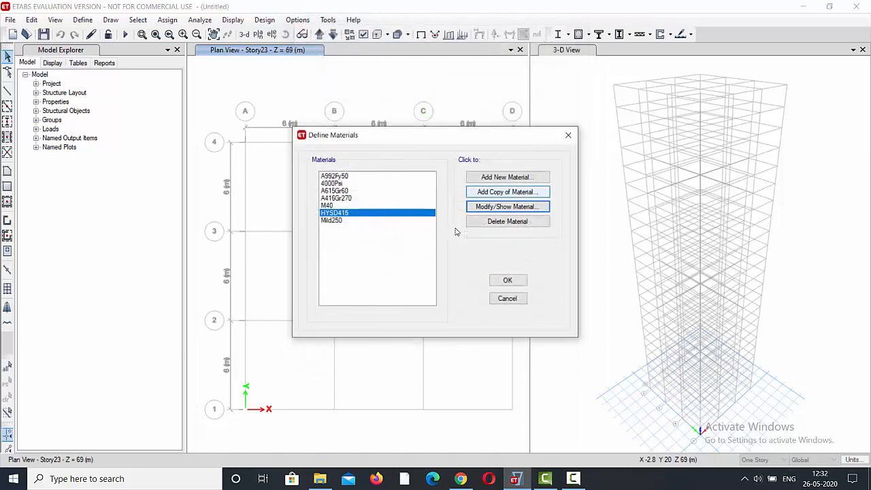
# Delete the HYSD415 rebar material from the materials list.
pyautogui.press('Tab')
pyautogui.press('Tab')
pyautogui.press('Tab')
pyautogui.press('Tab')
pyautogui.press('Return')
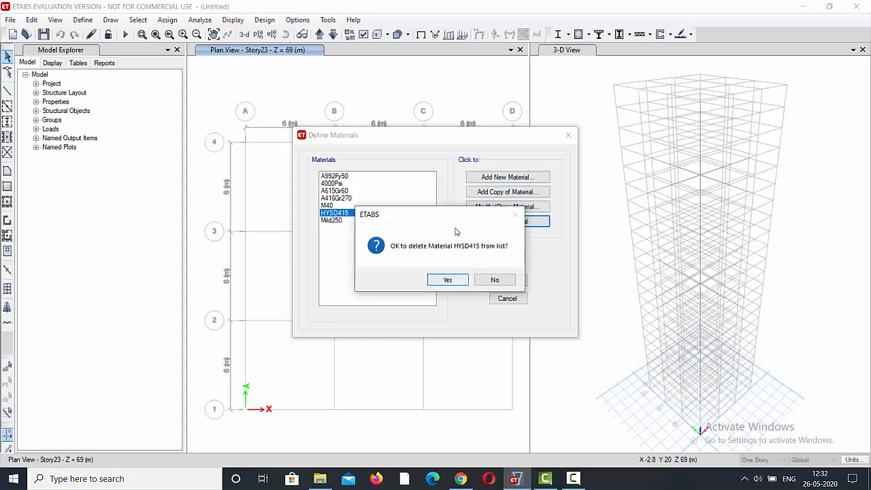
pyautogui.press('Return')
pyautogui.press('Return')
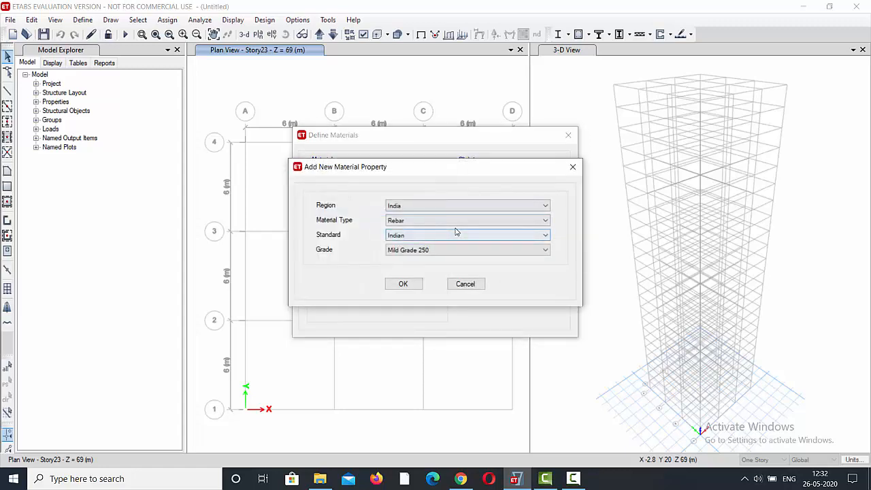
# Add a new Indian Rebar material of HYSD Grade 500 with its default property data and accept the material definitions.
pyautogui.hotkey('alt', 'Down')
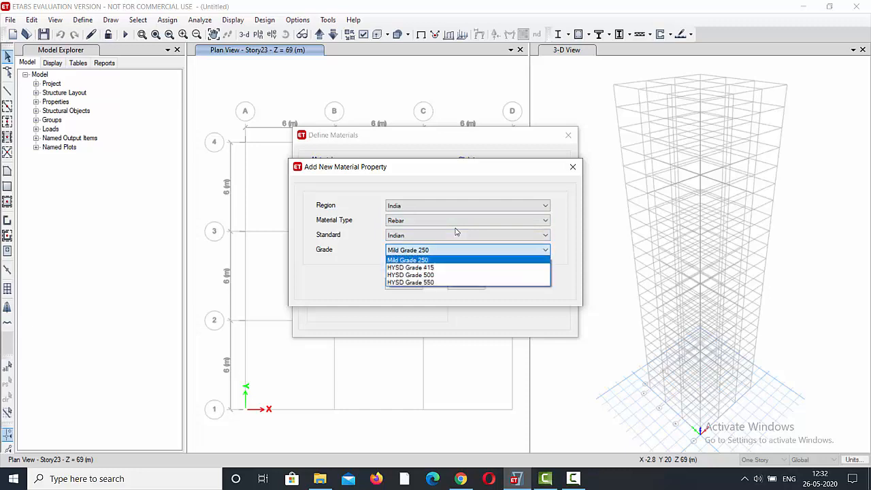
pyautogui.press('Down')
pyautogui.press('Down')
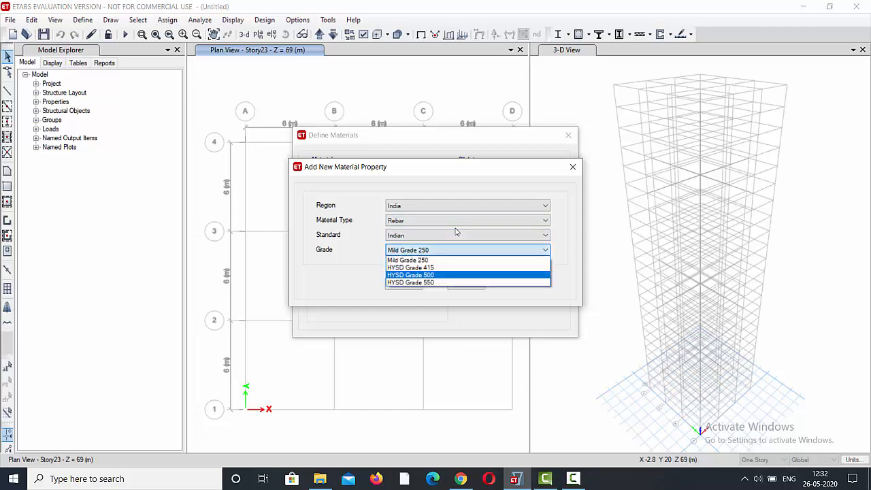
pyautogui.press('Return')
pyautogui.press('Return')
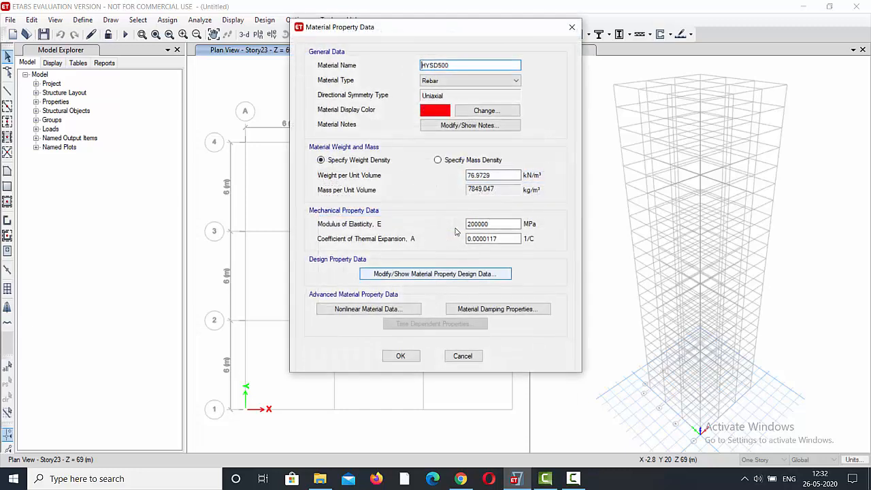
pyautogui.press('Return')
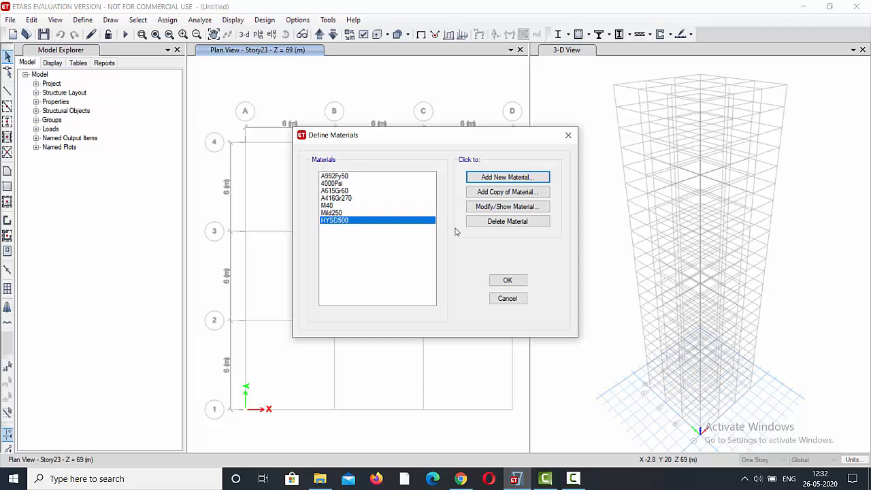
pyautogui.click(508, 281)
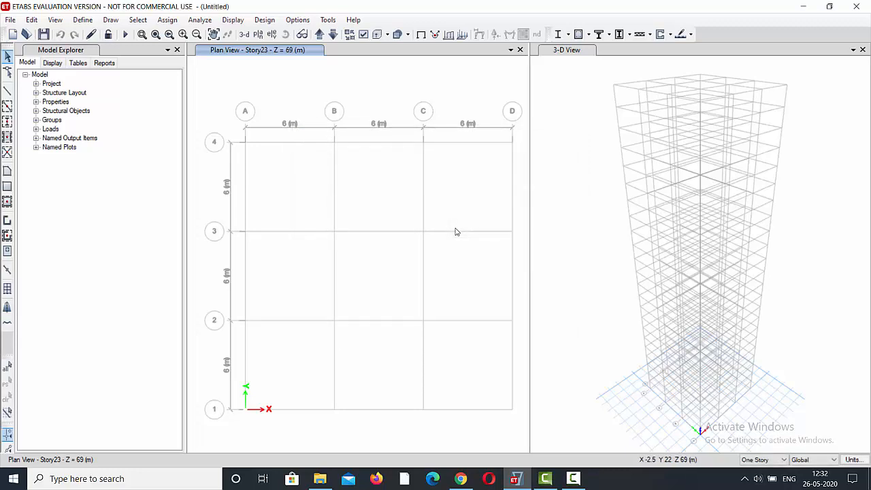
# Add a new concrete rectangular frame section named col500*500 and set its material to M40.
pyautogui.click(83, 20)
pyautogui.moveTo(117, 51)
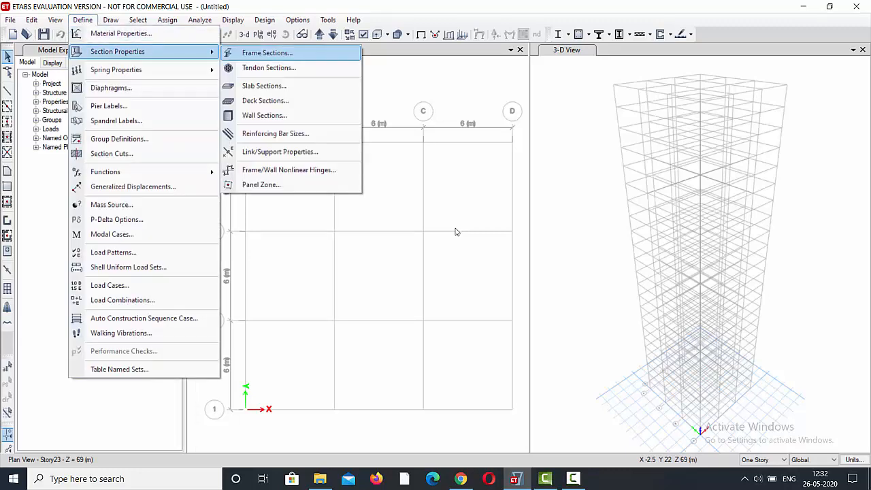
pyautogui.click(267, 53)
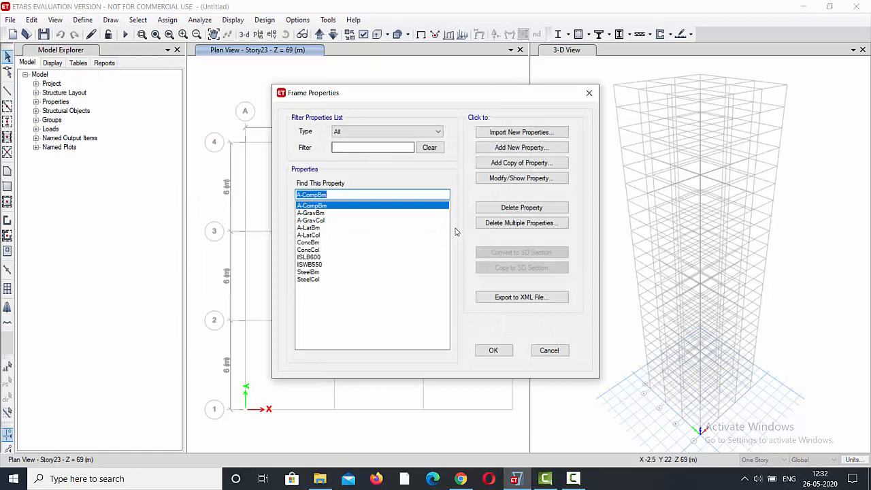
pyautogui.click(521, 147)
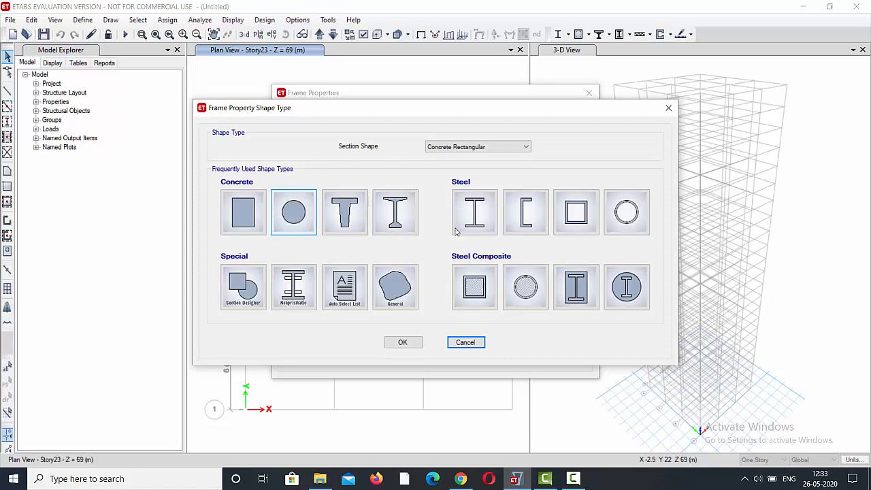
pyautogui.click(253, 212)
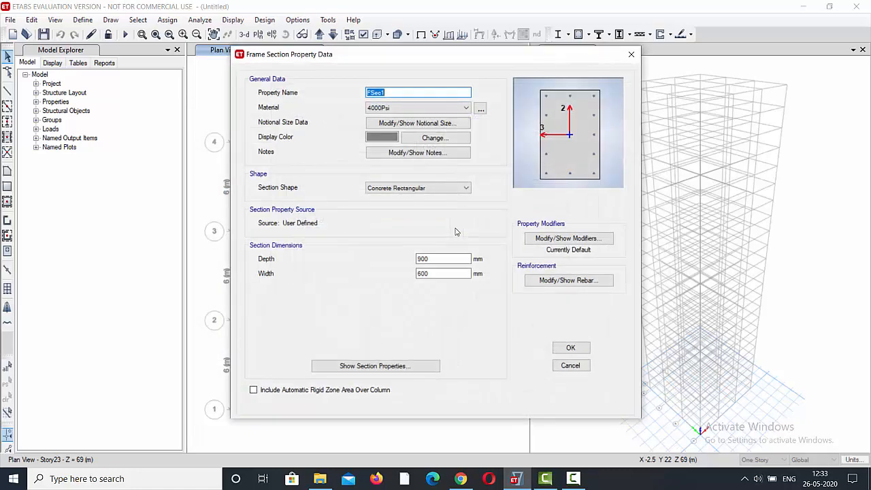
pyautogui.write('col500*500')
pyautogui.click(441, 108)
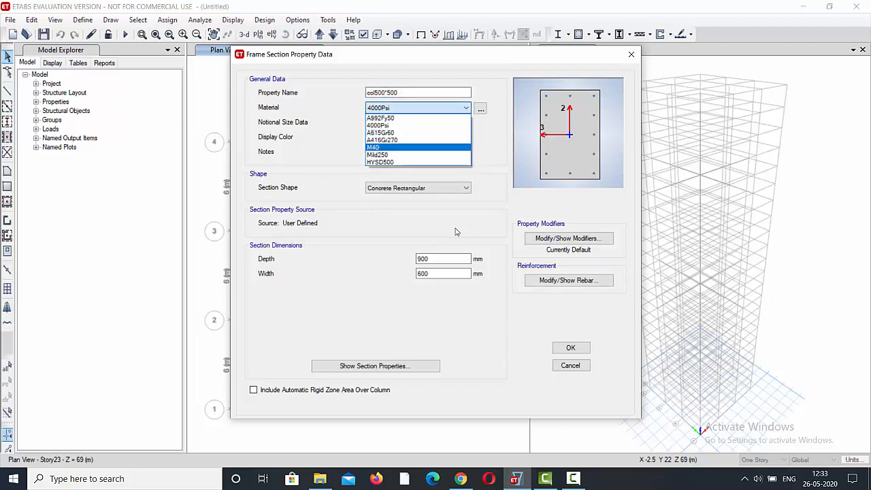
pyautogui.press('Return')
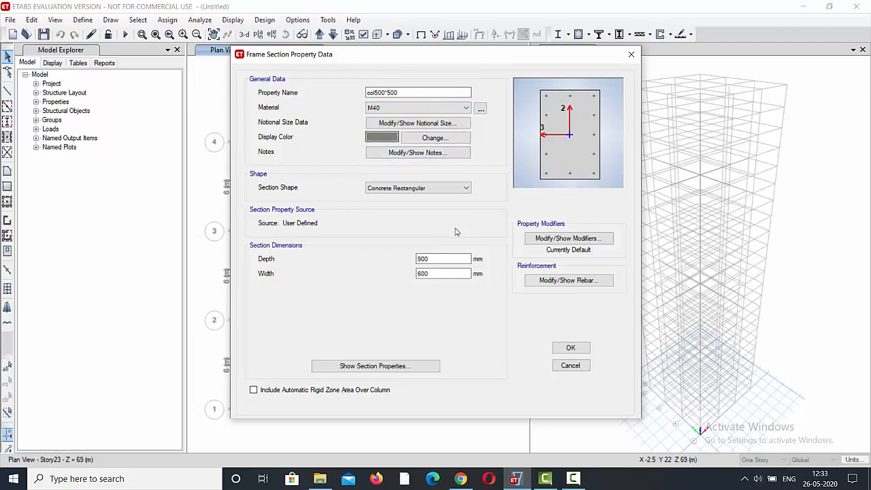
# Set the col500*500 section's depth and width to 500 mm each.
pyautogui.doubleClick(430, 259)
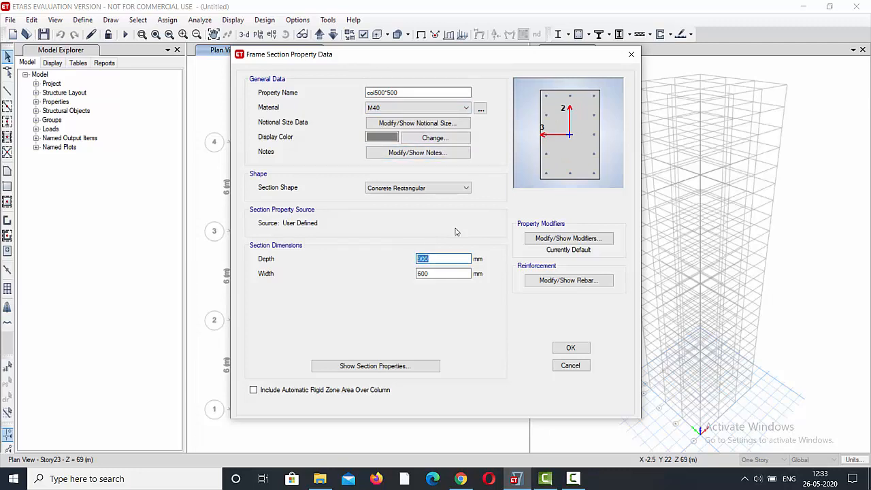
pyautogui.write('500')
pyautogui.press('Tab')
pyautogui.write('500')
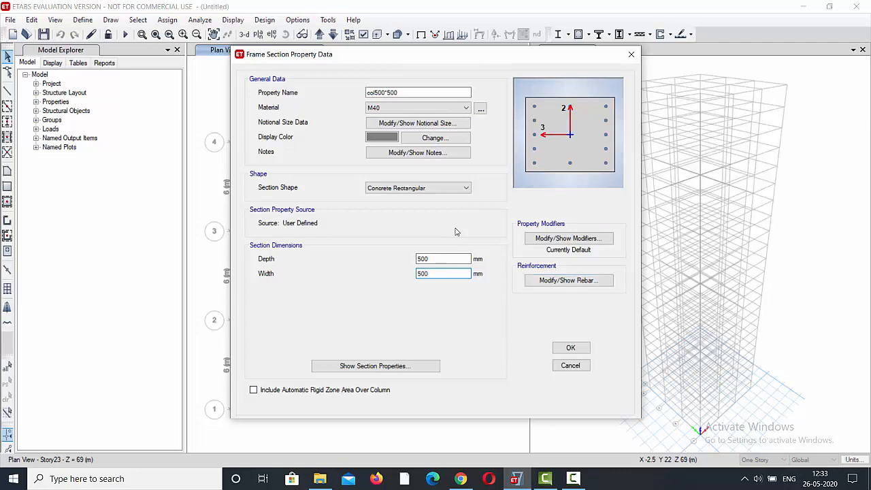
# Set the column section's longitudinal bars to HYSD500 and its ties to Mild250, and save the section.
pyautogui.press('Return')
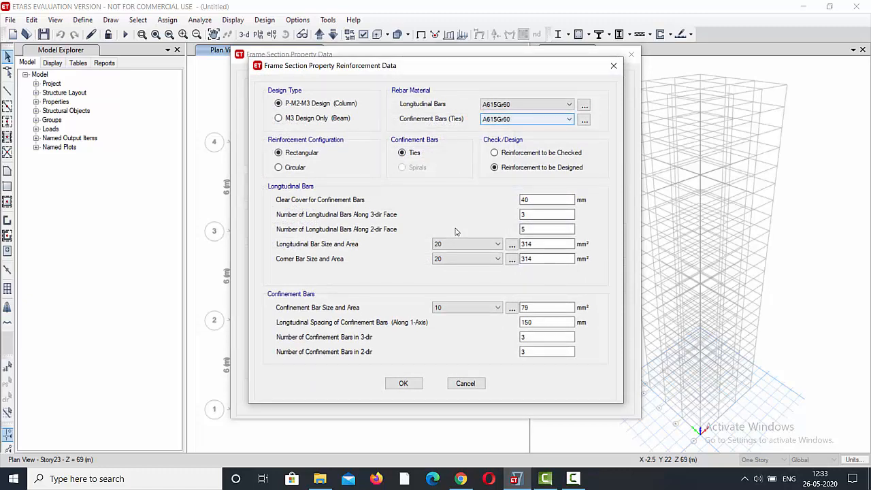
pyautogui.click(534, 105)
pyautogui.click(520, 129)
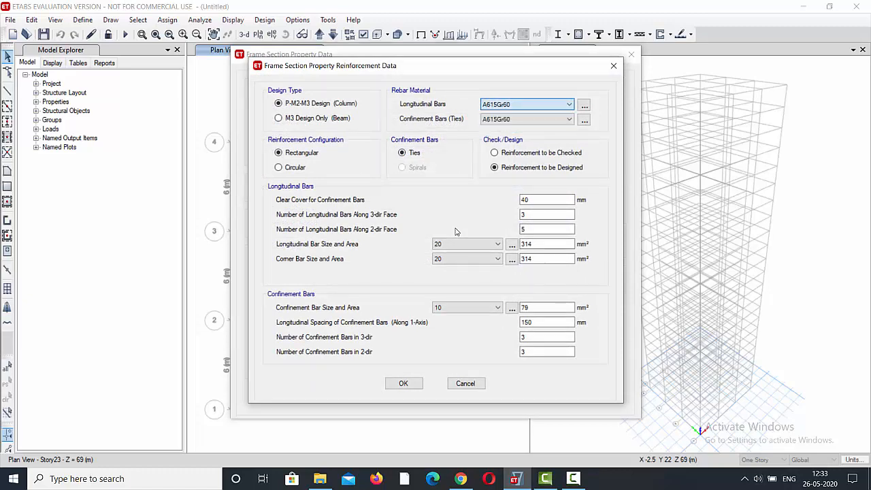
pyautogui.click(530, 119)
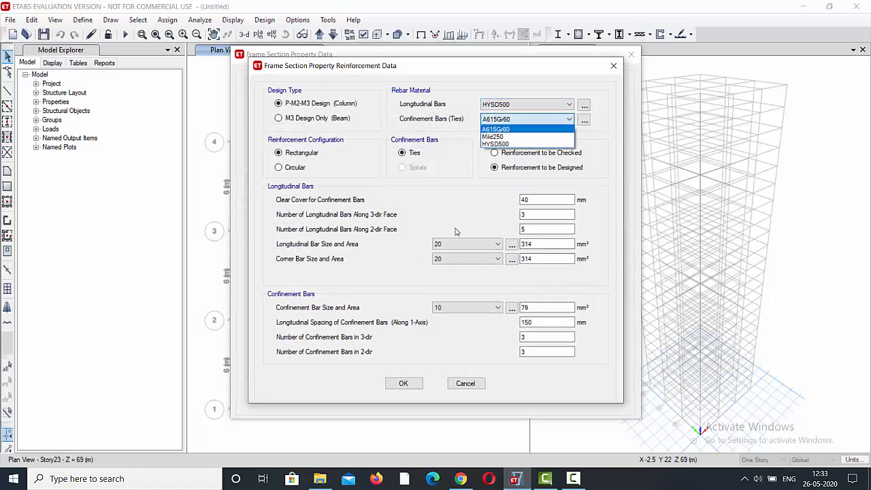
pyautogui.click(500, 136)
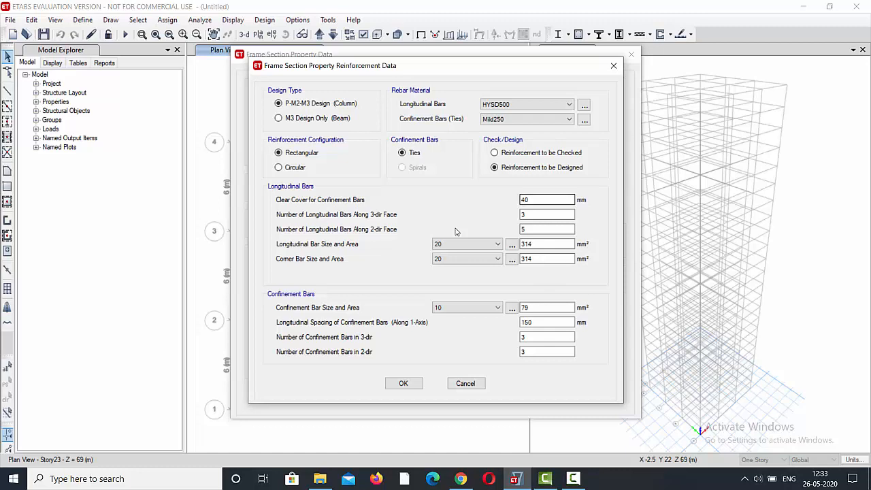
pyautogui.click(404, 383)
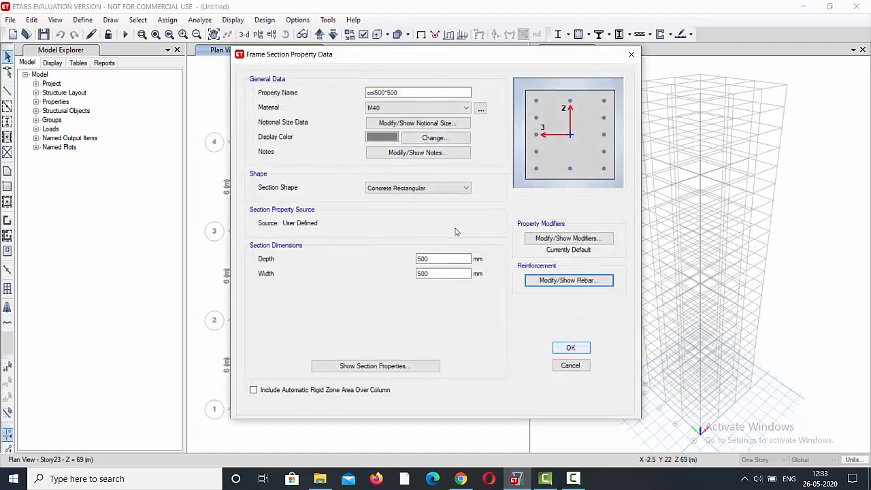
pyautogui.click(570, 347)
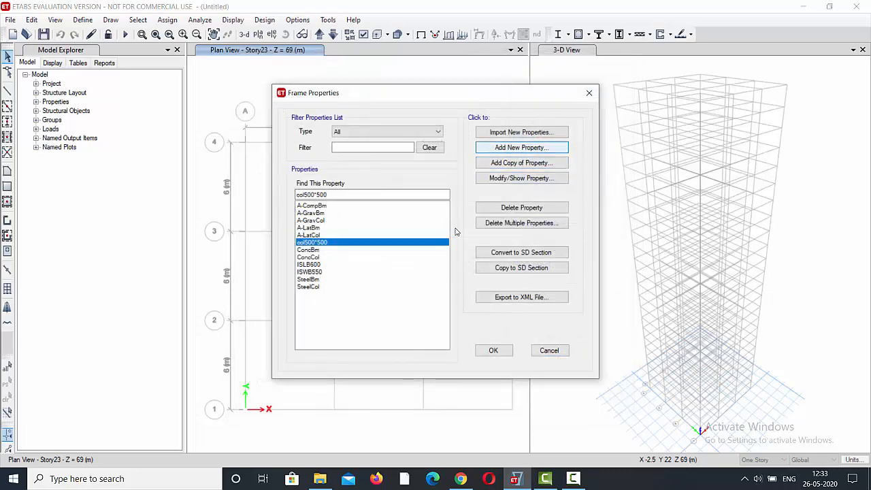
pyautogui.click(522, 147)
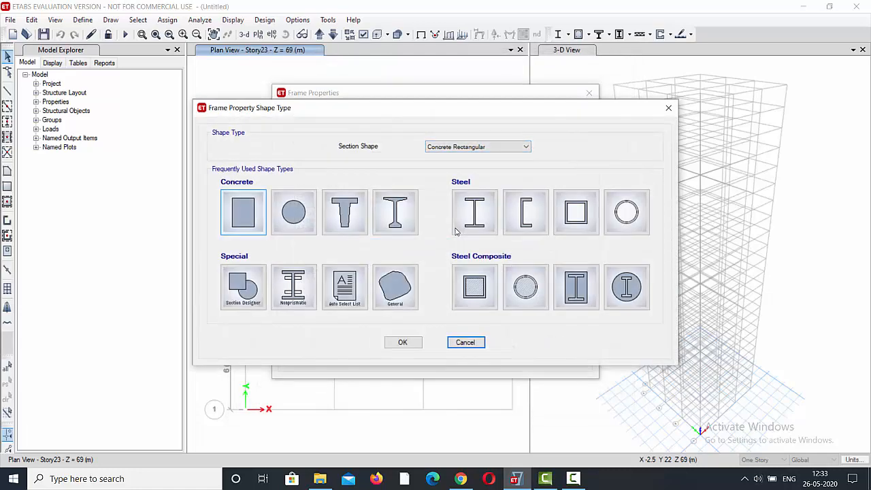
pyautogui.click(243, 211)
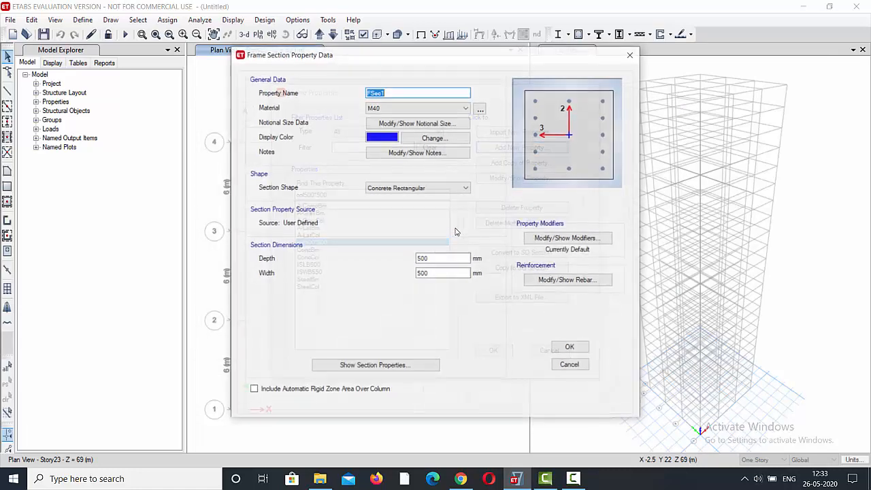
pyautogui.click(630, 55)
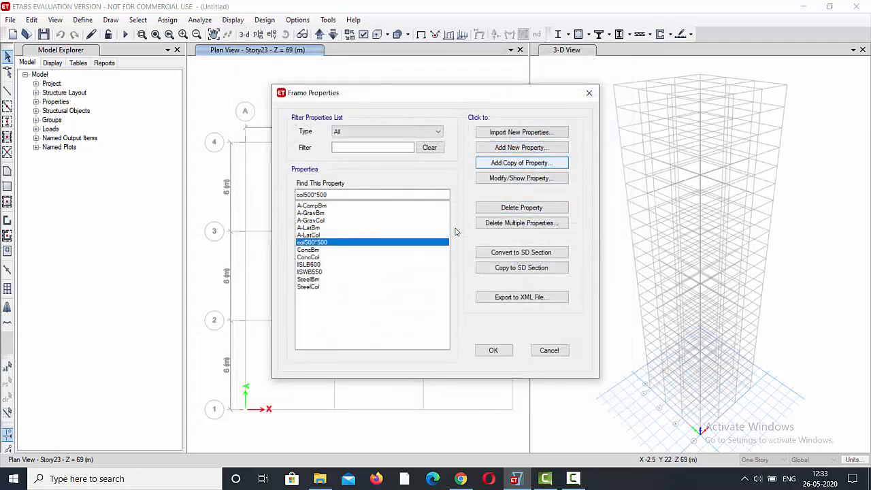
# Add a copy of the col500*500 frame section and name it col 550*550.
pyautogui.click(521, 163)
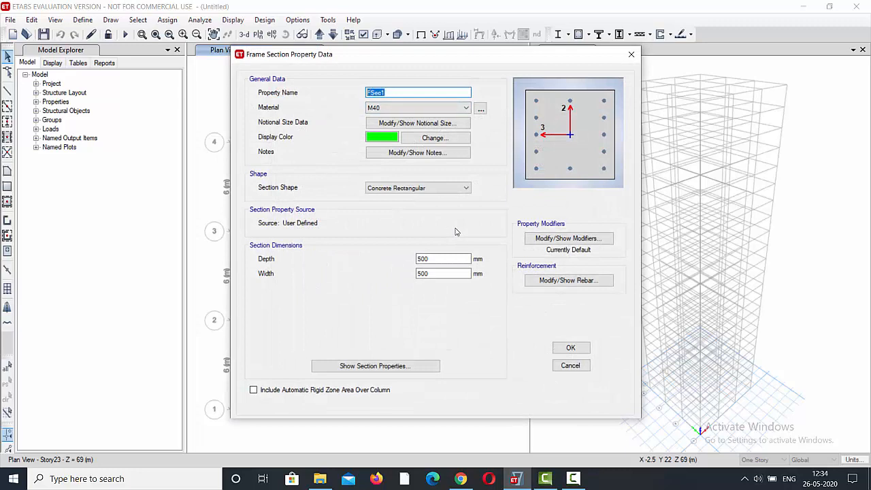
pyautogui.write('col 550*550')
# Set the col 550*550 section's depth and width to 550 mm each and open its reinforcement data.
pyautogui.click(439, 259)
pyautogui.press('BackSpace')
pyautogui.press('BackSpace')
pyautogui.write('50')
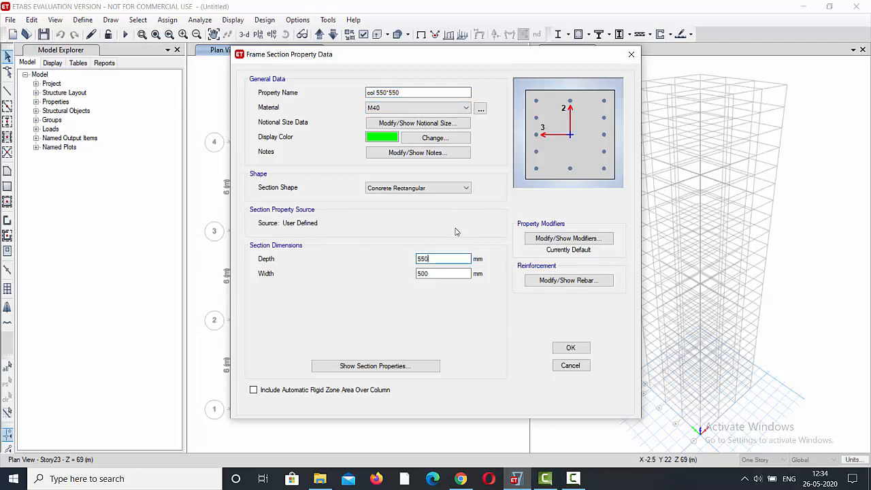
pyautogui.press('Tab')
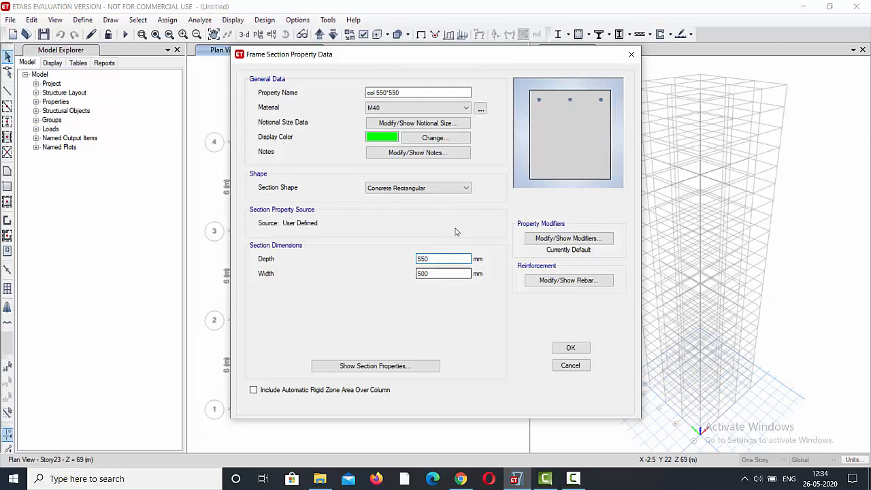
pyautogui.write('550')
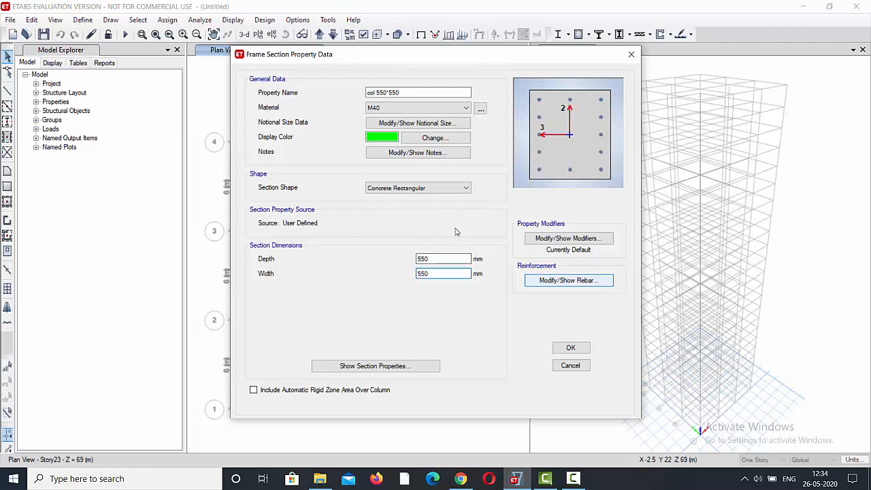
pyautogui.click(568, 281)
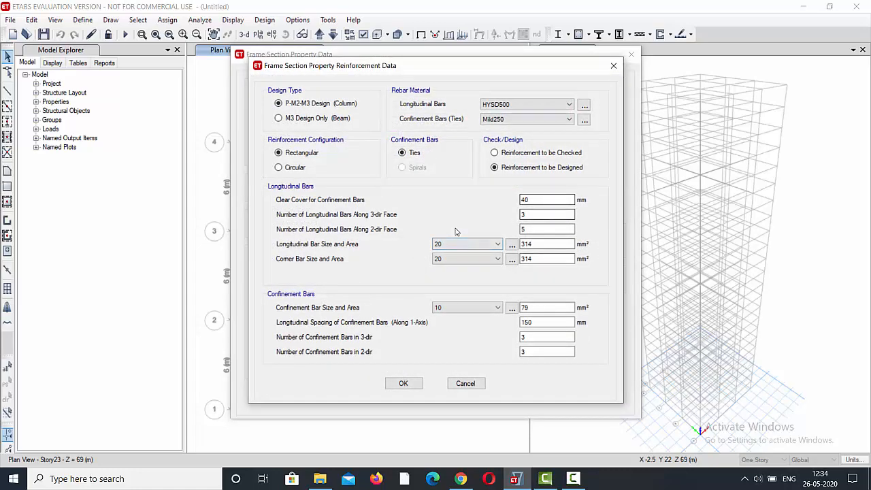
# Save the col 550*550 section and add a copy of it named col 600*600.
pyautogui.click(614, 66)
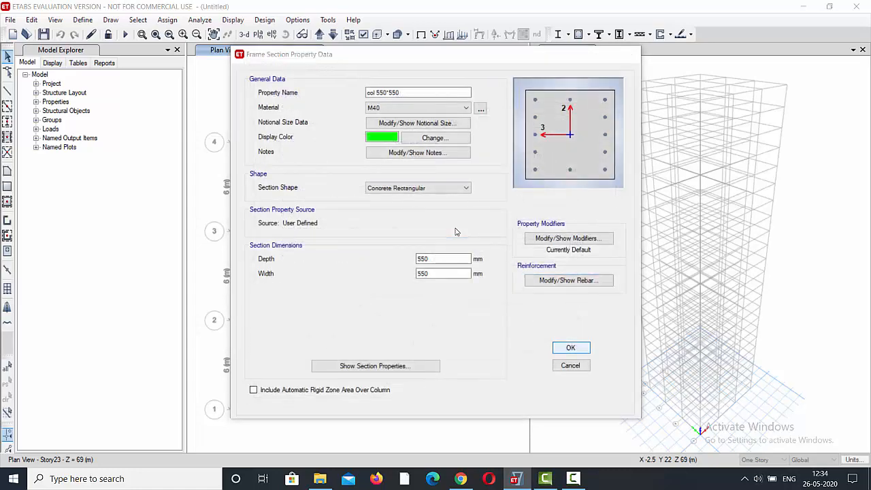
pyautogui.click(570, 348)
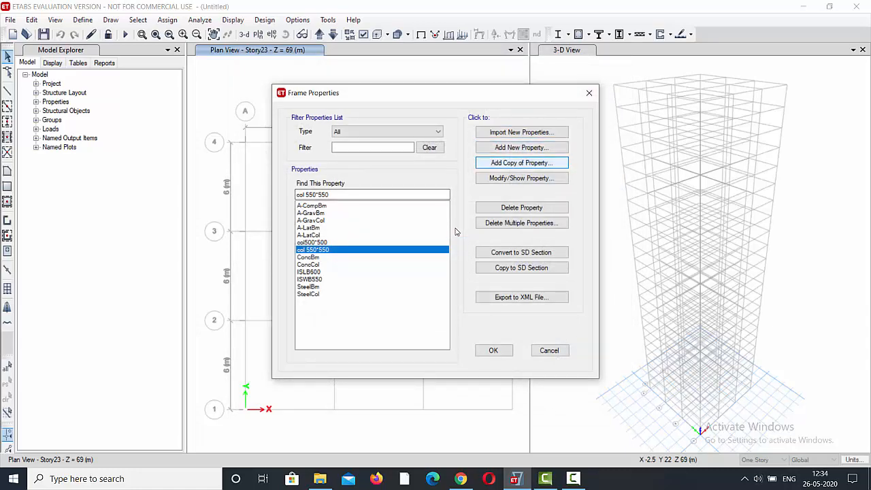
pyautogui.click(521, 162)
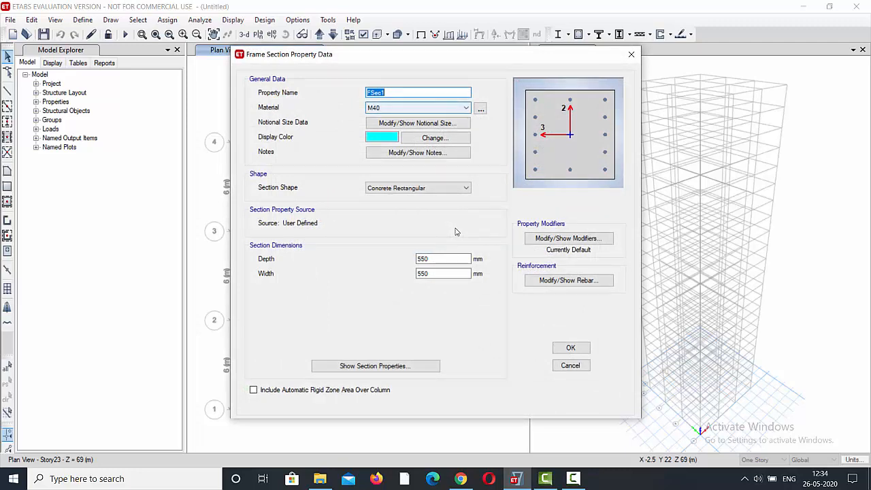
pyautogui.write('col 600*600')
# Set the col 600*600 section's depth and width to 600 mm each and save the section.
pyautogui.press('Tab')
pyautogui.press('Tab')
pyautogui.press('Tab')
pyautogui.press('Tab')
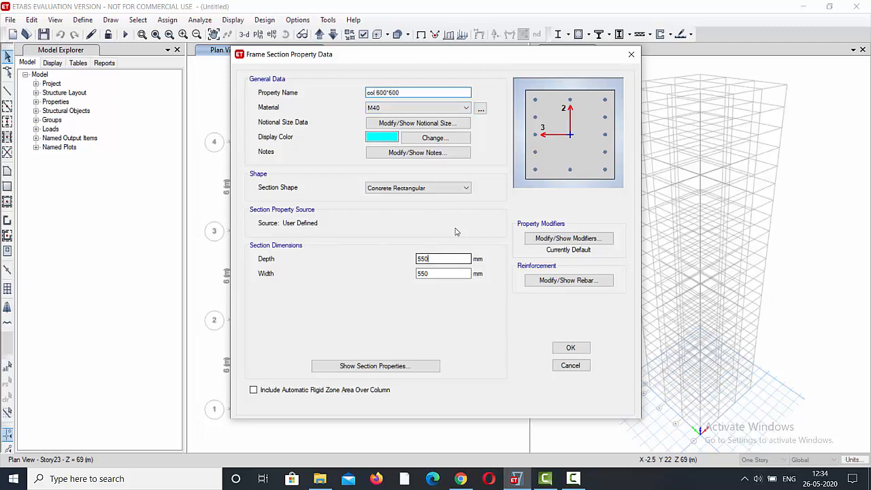
pyautogui.write('600')
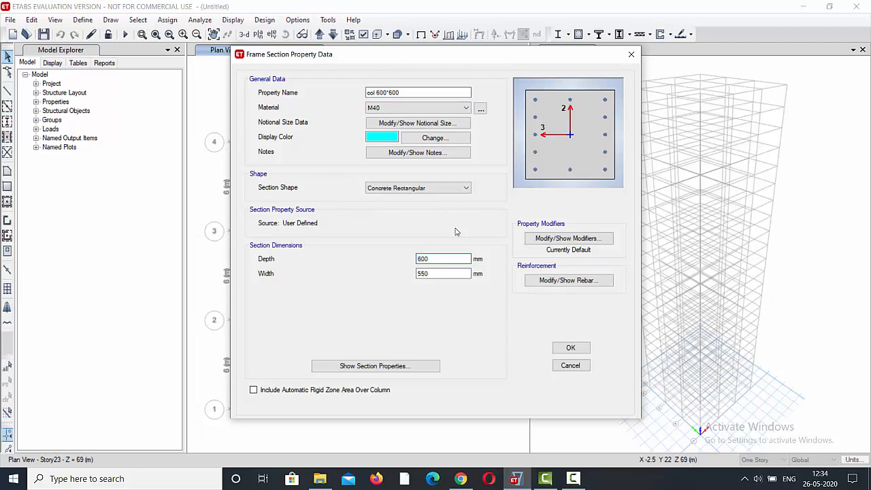
pyautogui.press('Tab')
pyautogui.write('600')
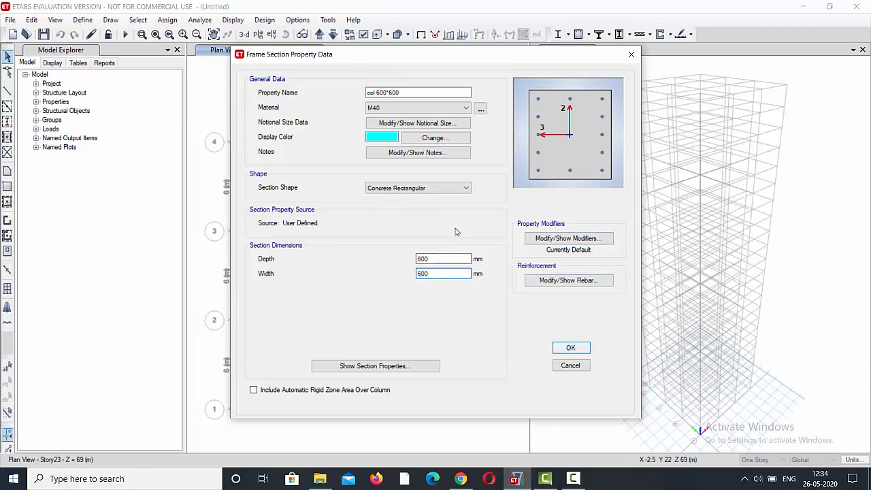
pyautogui.press('Return')
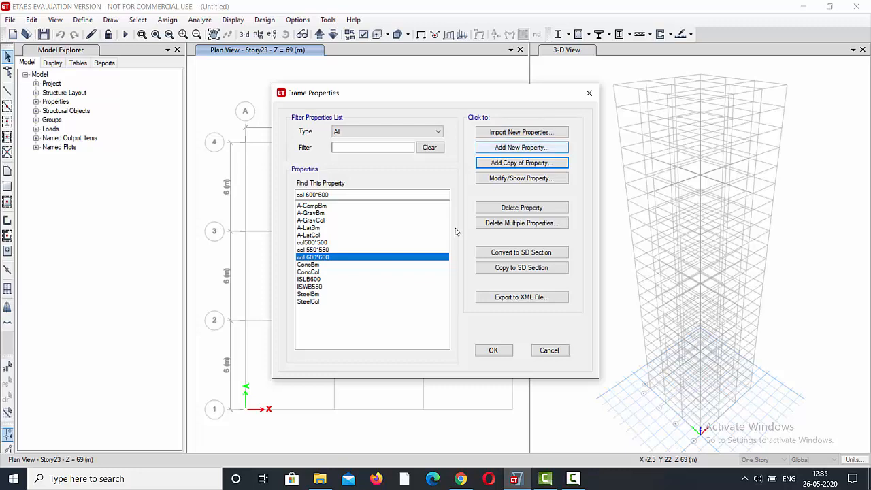
# Add a new auto select frame section named column autoselect with the Concrete design type.
pyautogui.click(521, 147)
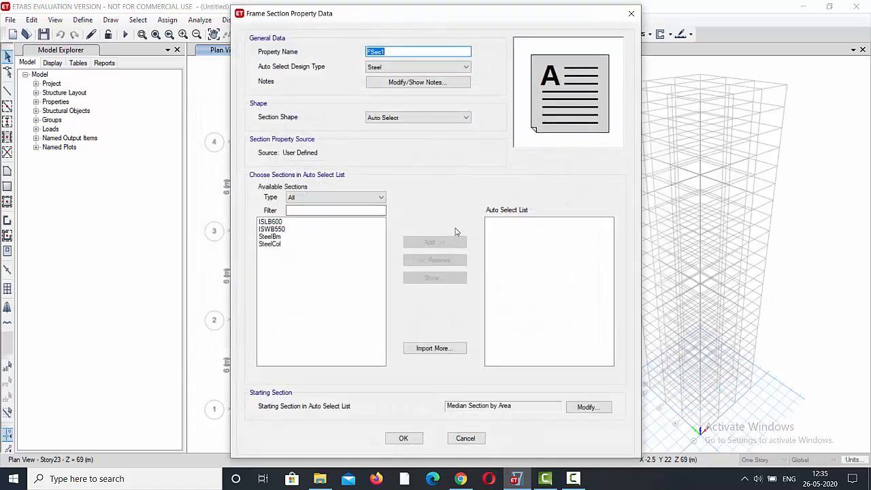
pyautogui.write('column autoselect')
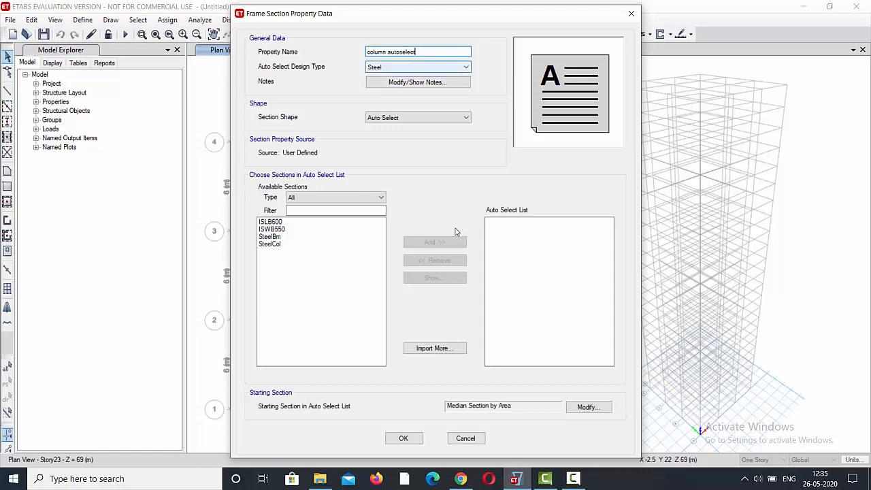
pyautogui.click(428, 66)
pyautogui.click(419, 84)
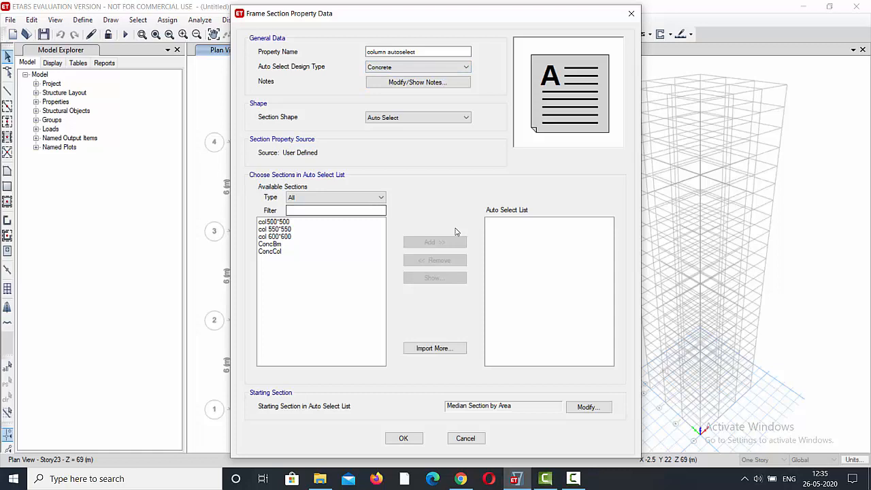
# Put col500*500, col 550*550 and col 600*600 in the auto select list and save the section.
pyautogui.moveTo(286, 237); pyautogui.dragTo(286, 221)
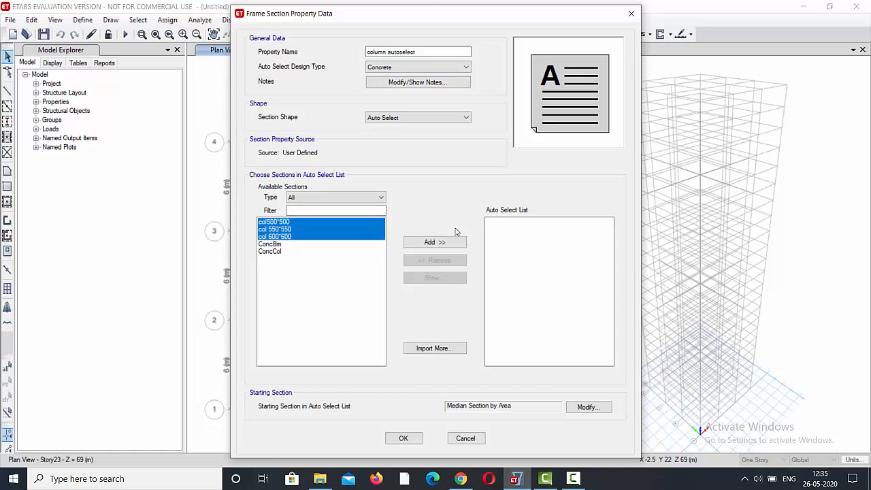
pyautogui.click(453, 242)
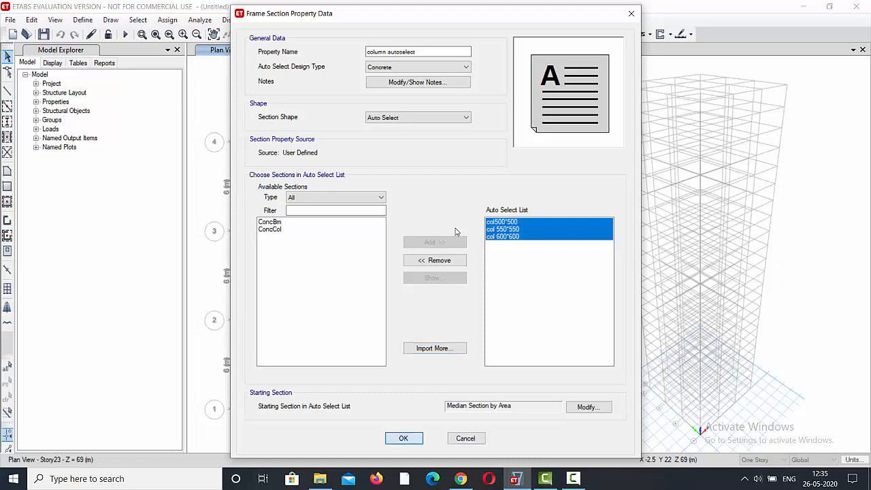
pyautogui.click(403, 438)
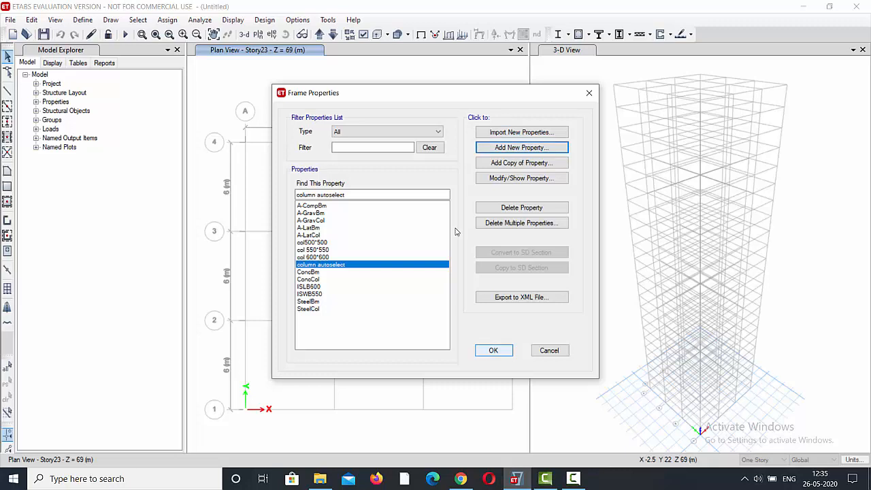
# Add a concrete rectangular frame section named beam 500*300 with M40 as its material.
pyautogui.click(522, 147)
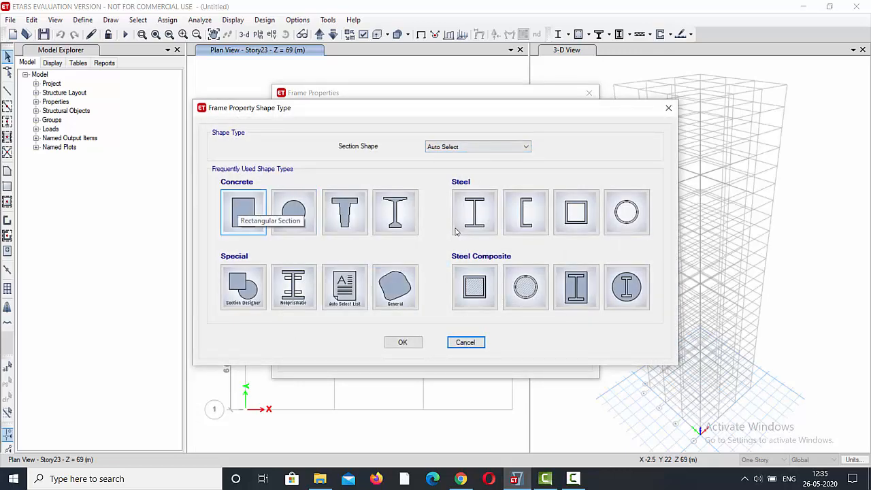
pyautogui.click(243, 211)
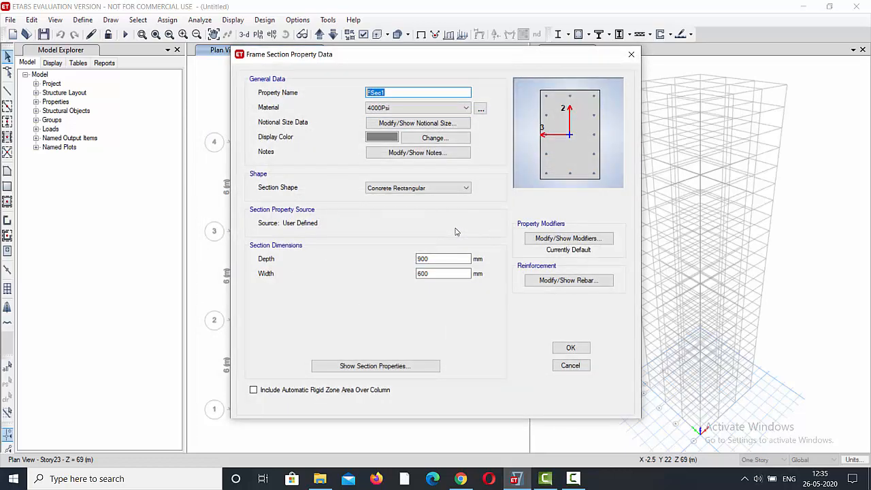
pyautogui.write('beam 500*500')
pyautogui.press('BackSpace')
pyautogui.press('BackSpace')
pyautogui.press('BackSpace')
pyautogui.write('300')
pyautogui.click(457, 108)
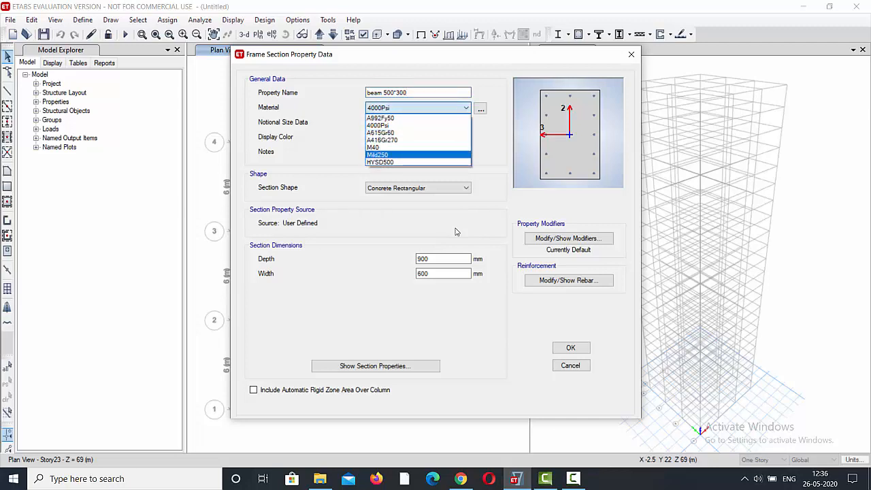
pyautogui.press('Up')
pyautogui.press('Return')
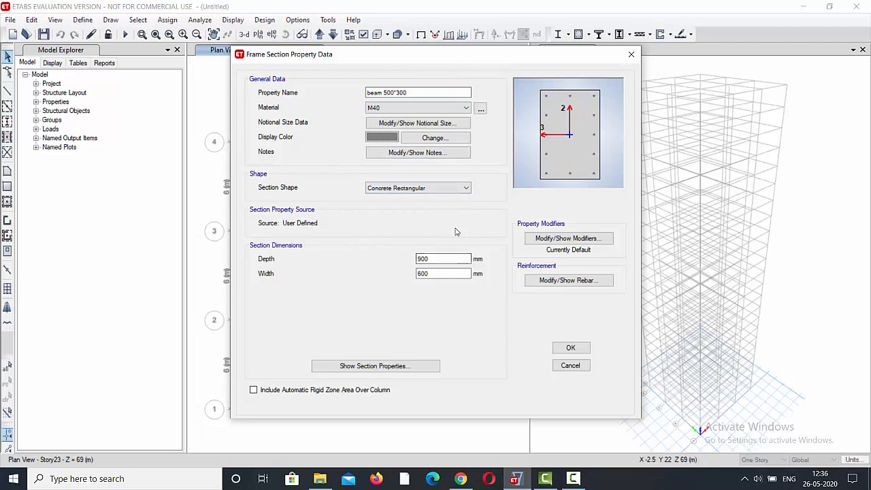
# Set the beam 500*300 section's depth to 500 mm and its width to 300 mm.
pyautogui.doubleClick(445, 259)
pyautogui.write('5000')
pyautogui.press('BackSpace')
pyautogui.press('Tab')
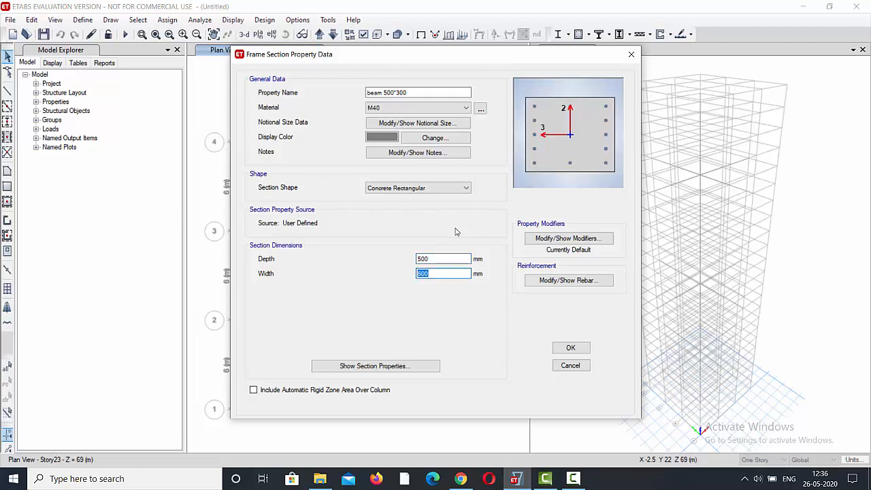
pyautogui.write('300')
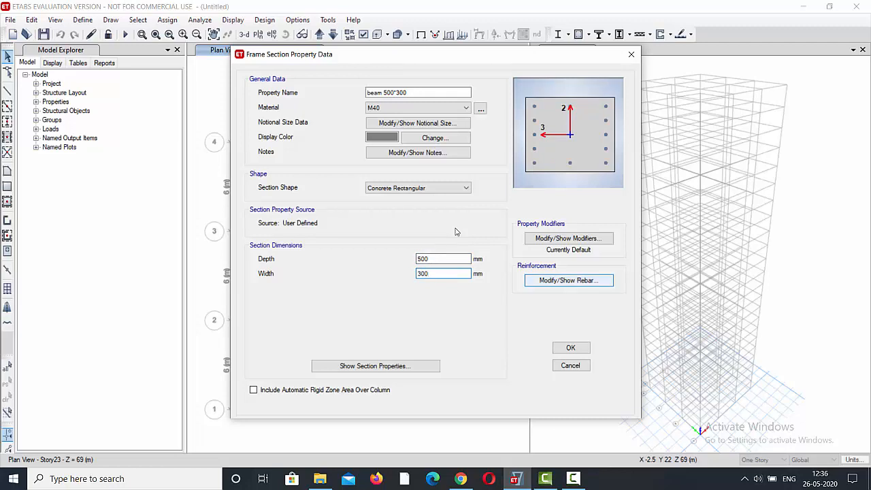
# Set the beam's reinforcement to M3 Design Only (Beam) with HYSD500 longitudinal bars and Mild250 ties.
pyautogui.press('Return')
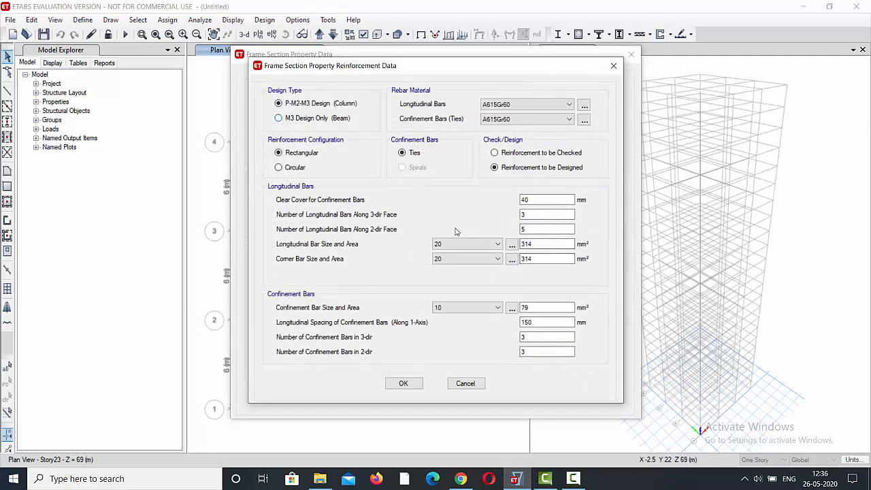
pyautogui.press('Down')
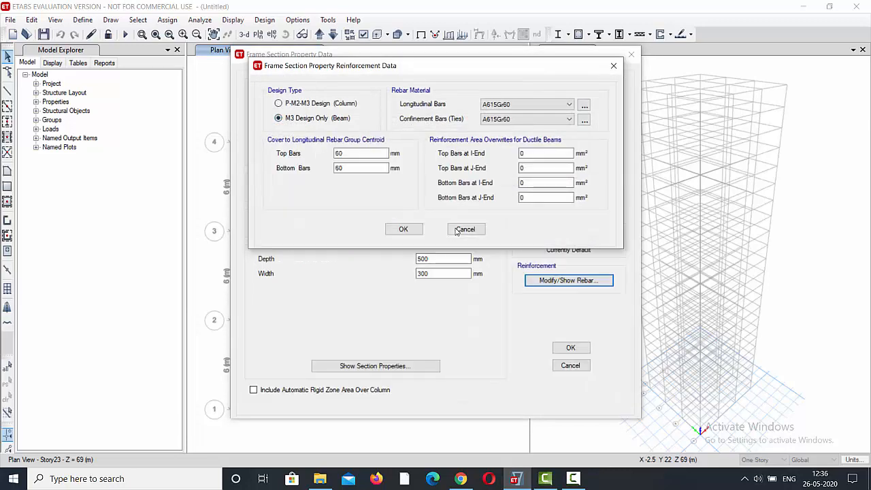
pyautogui.press('Tab')
pyautogui.hotkey('alt', 'Down')
pyautogui.press('Down')
pyautogui.press('Down')
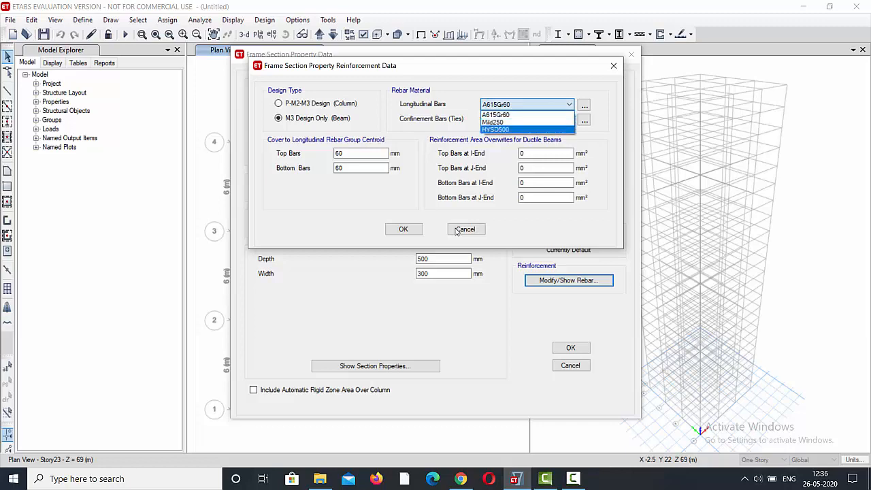
pyautogui.press('Return')
pyautogui.press('Tab')
pyautogui.hotkey('alt', 'Down')
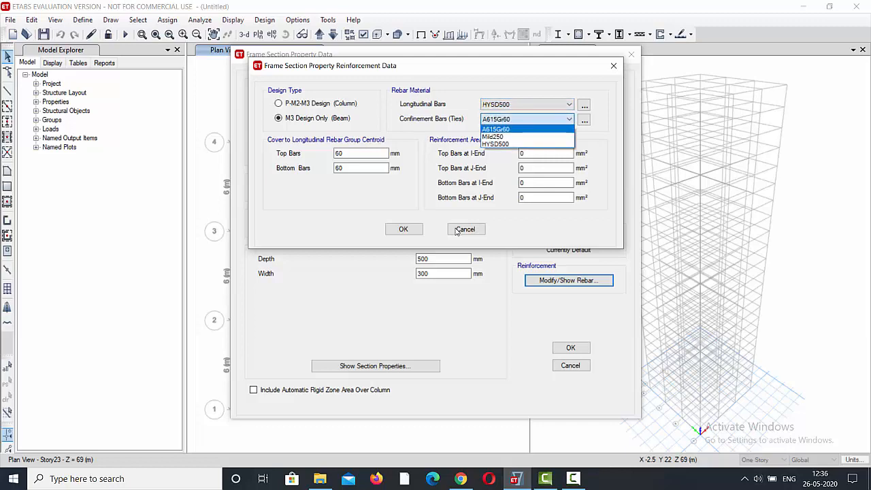
pyautogui.press('Down')
pyautogui.press('Return')
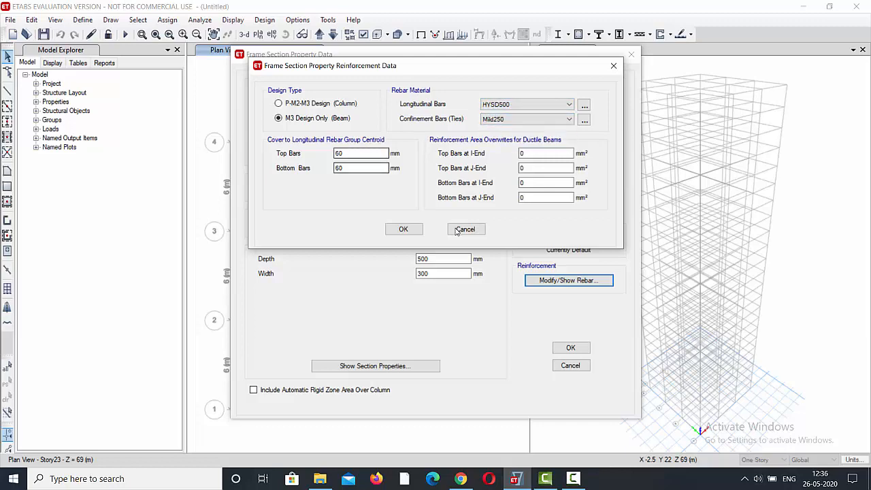
# Set the beam's top and bottom bar cover to 25 mm each and save the section.
pyautogui.press('Tab')
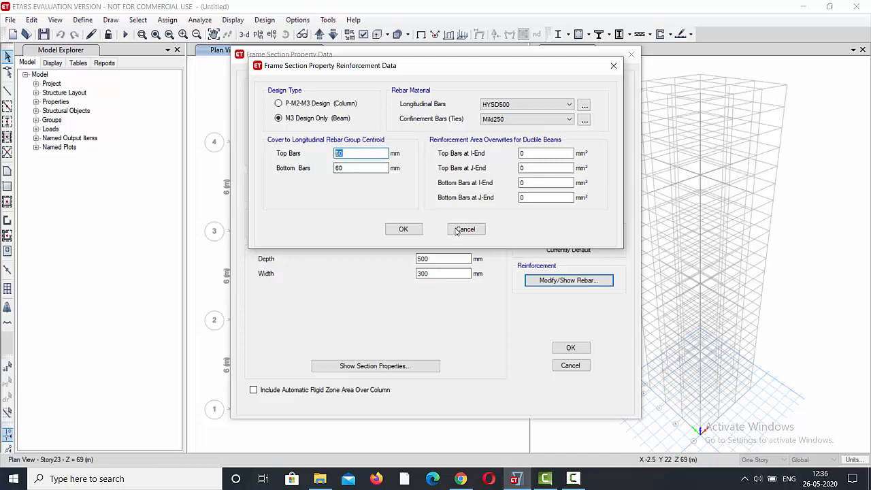
pyautogui.write('25')
pyautogui.press('Tab')
pyautogui.write('25')
pyautogui.press('Return')
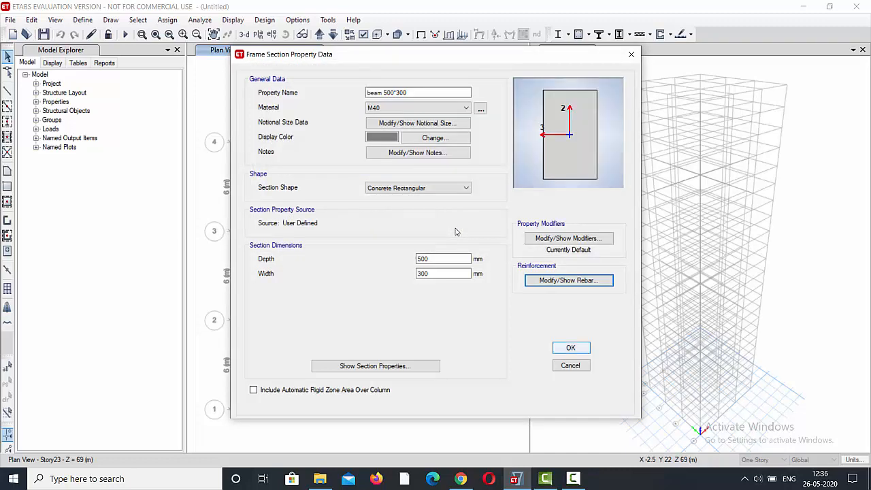
pyautogui.press('Return')
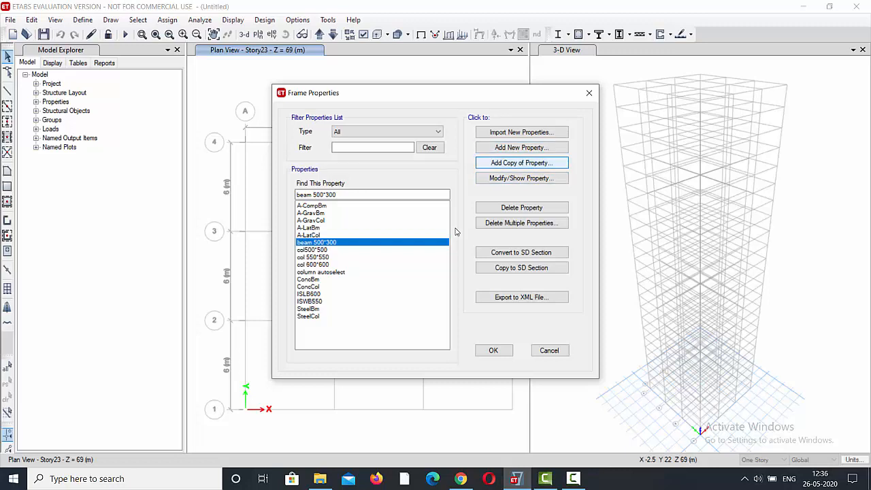
# Add a copy of the beam 500*300 frame section and name it beam 550*350.
pyautogui.press('Return')
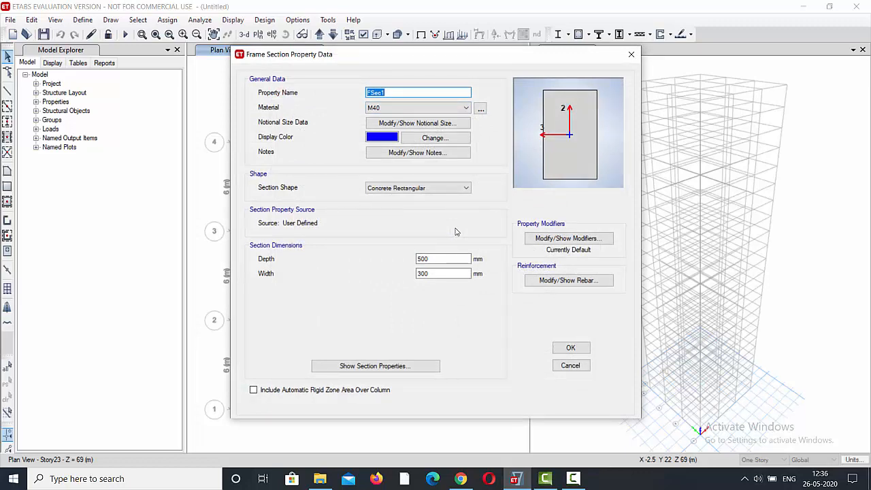
pyautogui.write('beam')
pyautogui.press('BackSpace')
pyautogui.press('BackSpace')
pyautogui.write('am 550*350')
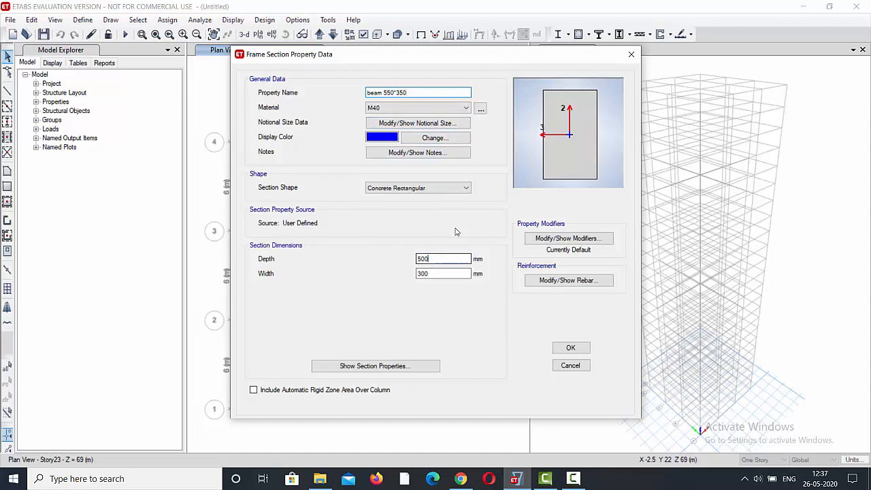
# Set the beam 550*350 section's depth to 550 mm and its width to 350 mm.
pyautogui.press('Tab')
pyautogui.write('550')
pyautogui.press('Tab')
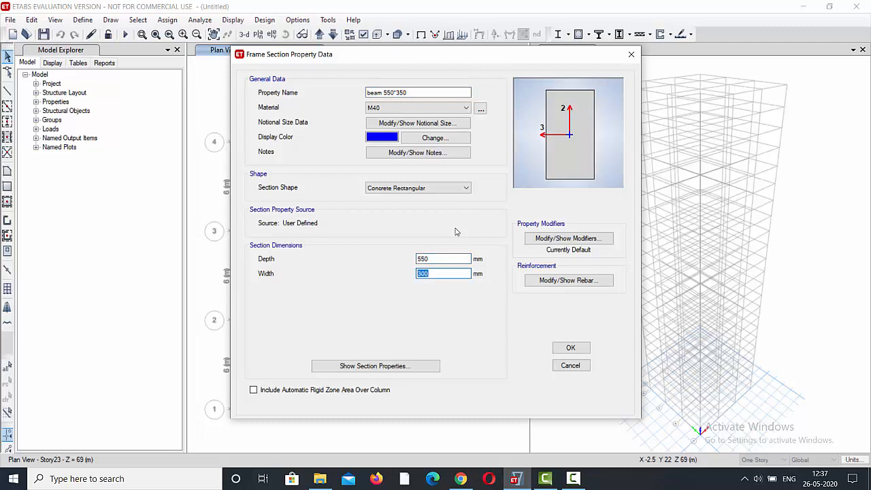
pyautogui.write('350')
# Review the beam 550*350 section's reinforcement data without changing it, and save the section.
pyautogui.press('Tab')
pyautogui.press('Return')
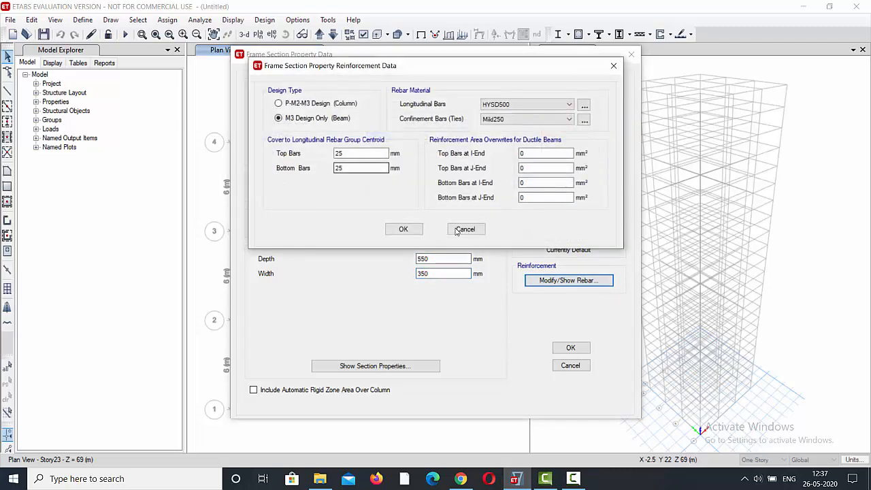
pyautogui.click(455, 231)
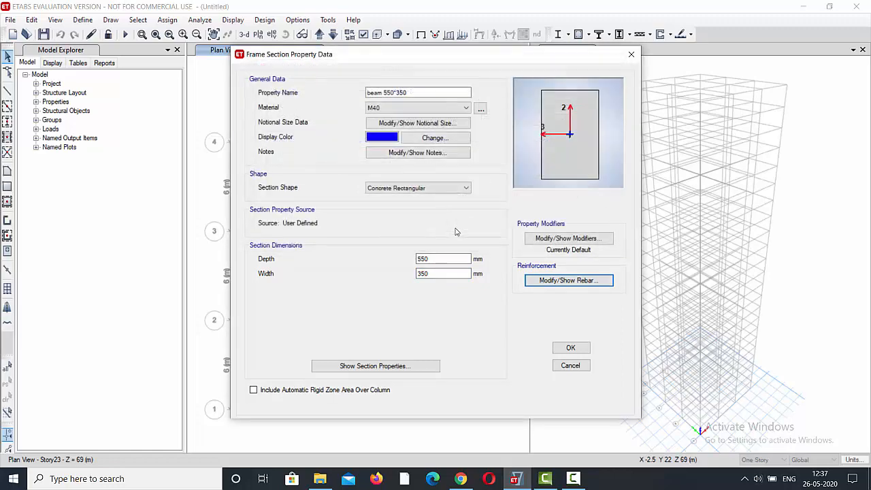
pyautogui.press('Tab')
pyautogui.press('Return')
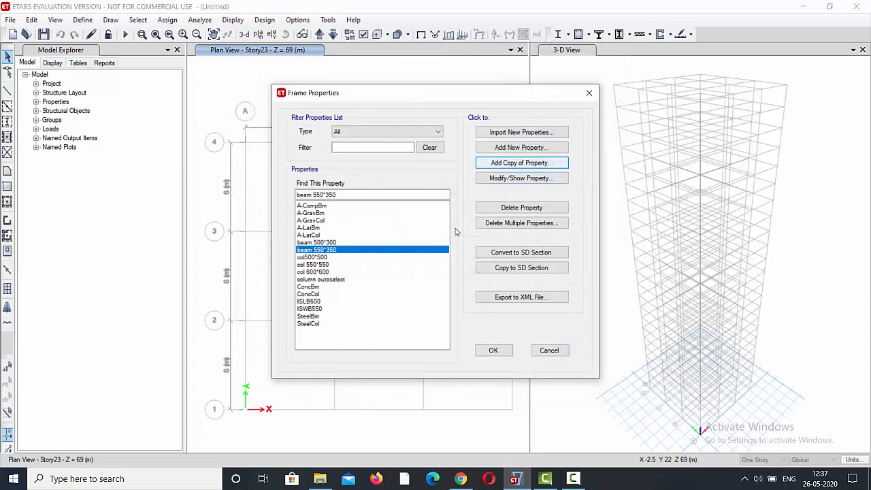
# Add a copy of the beam 550*350 frame section and name it beam 600*400.
pyautogui.press('Return')
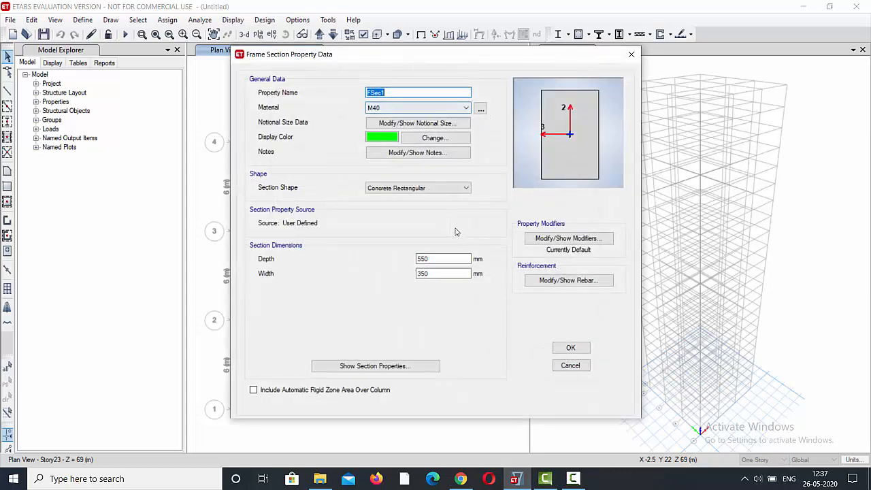
pyautogui.write('beam')
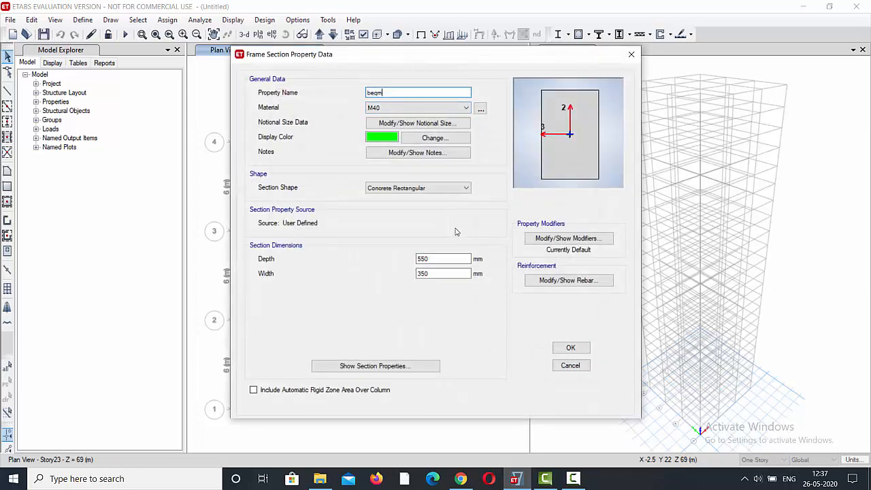
pyautogui.press('BackSpace')
pyautogui.press('BackSpace')
pyautogui.write('am 5')
# Set the beam 600*400 section's depth to 600 mm and its width to 400 mm, and save the section.
pyautogui.press('Tab')
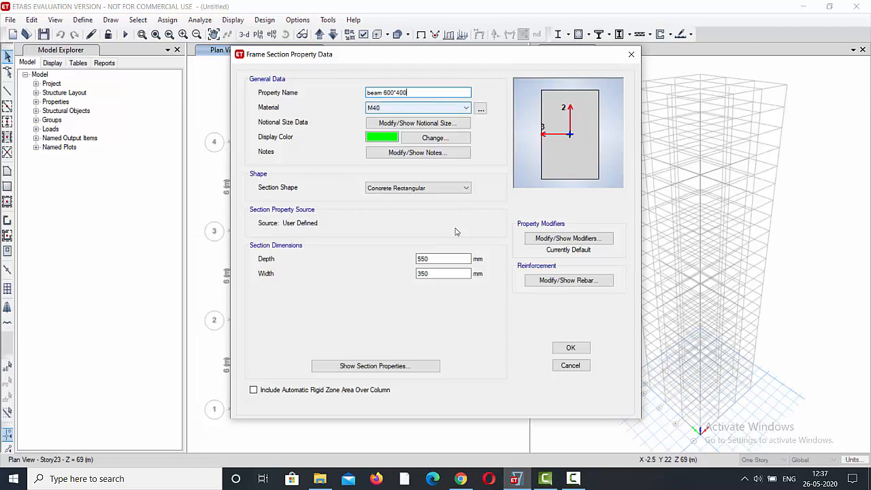
pyautogui.press('Tab')
pyautogui.press('Tab')
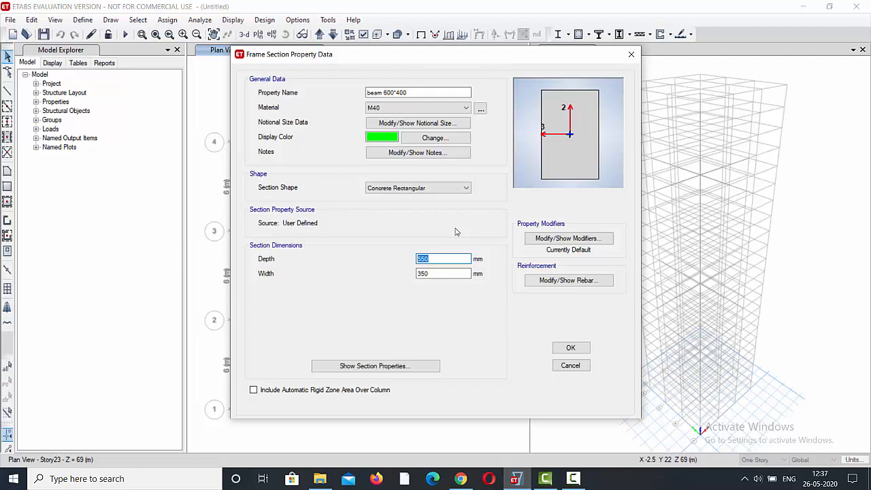
pyautogui.write('600')
pyautogui.press('Tab')
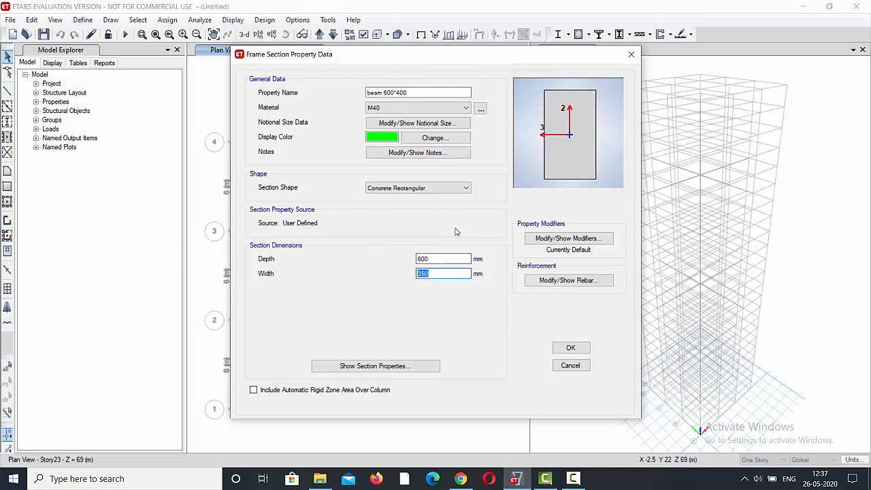
pyautogui.write('400')
pyautogui.press('Return')
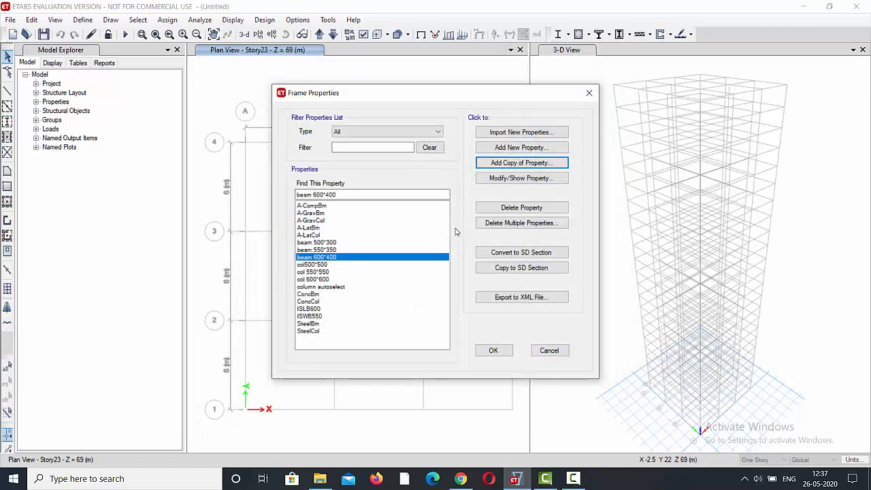
# Add a new auto select list frame property named beam auto select with the design type Concrete.
pyautogui.click(522, 148)
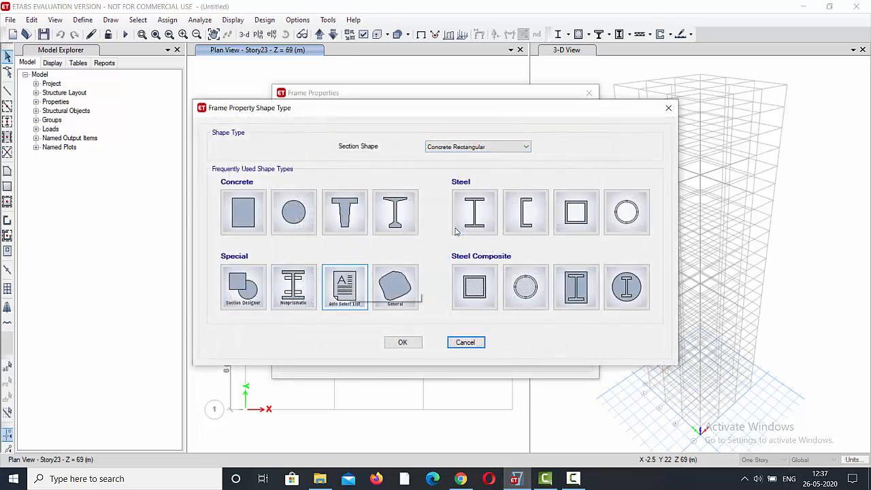
pyautogui.click(345, 284)
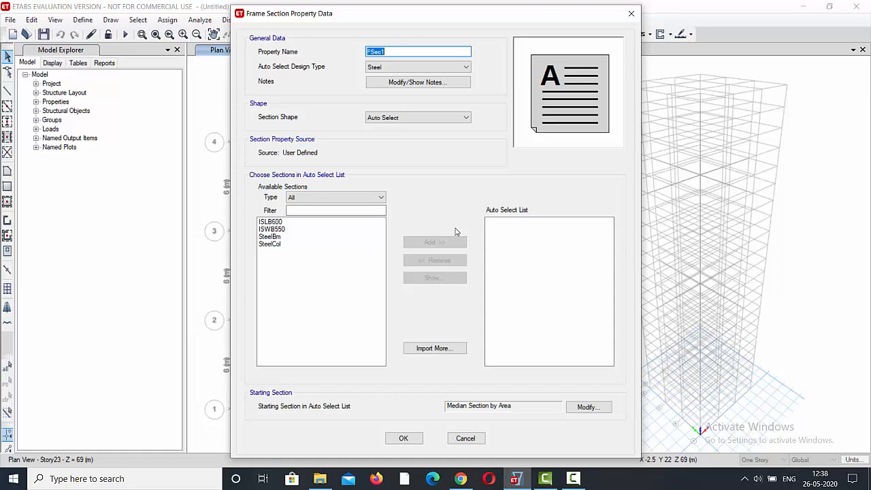
pyautogui.write('beam auto select')
pyautogui.press('Tab')
pyautogui.hotkey('alt', 'Down')
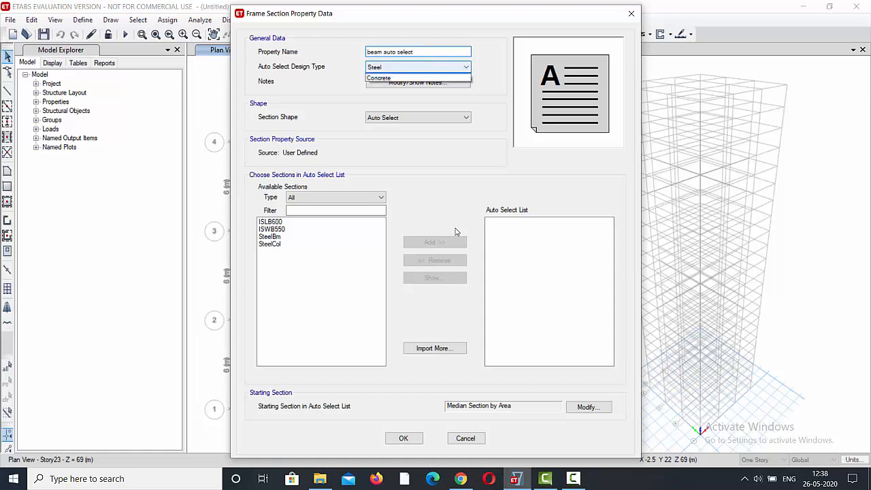
pyautogui.press('Down')
pyautogui.press('Return')
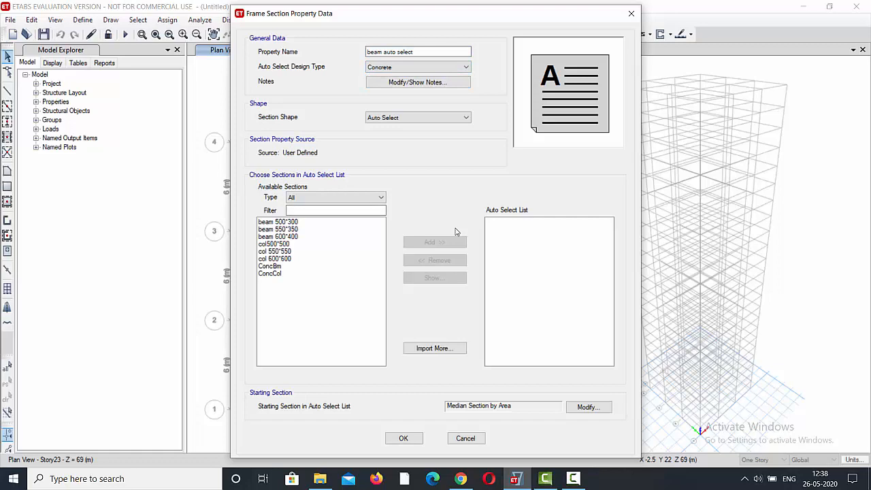
# Include beam 500*300, beam 550*350 and beam 600*400 in the auto select list, then save it and close the frame properties.
pyautogui.moveTo(300, 236); pyautogui.dragTo(298, 222)
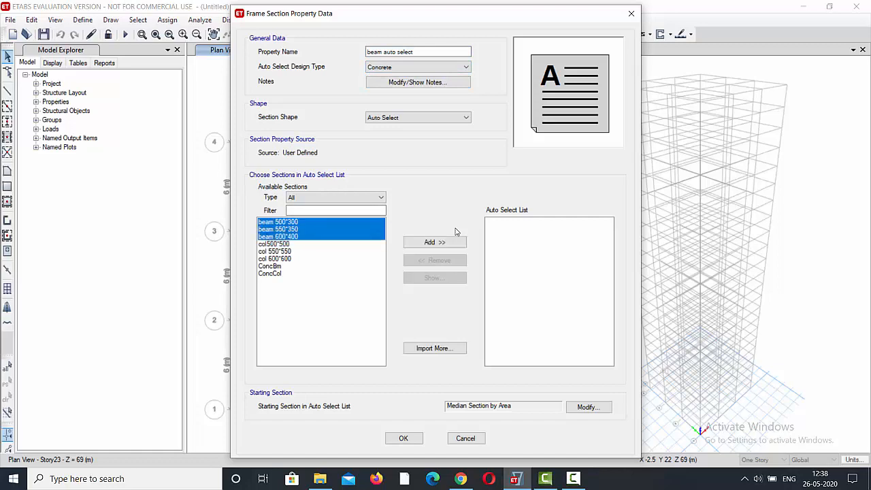
pyautogui.click(456, 238)
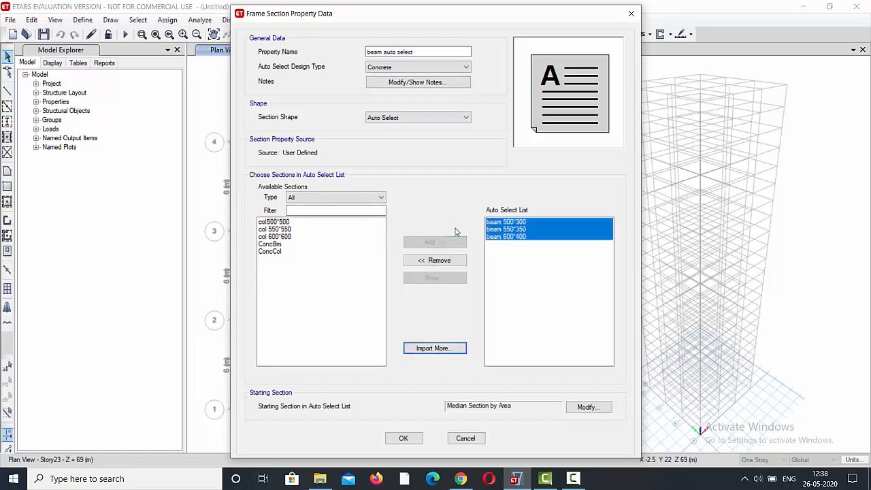
pyautogui.press('Return')
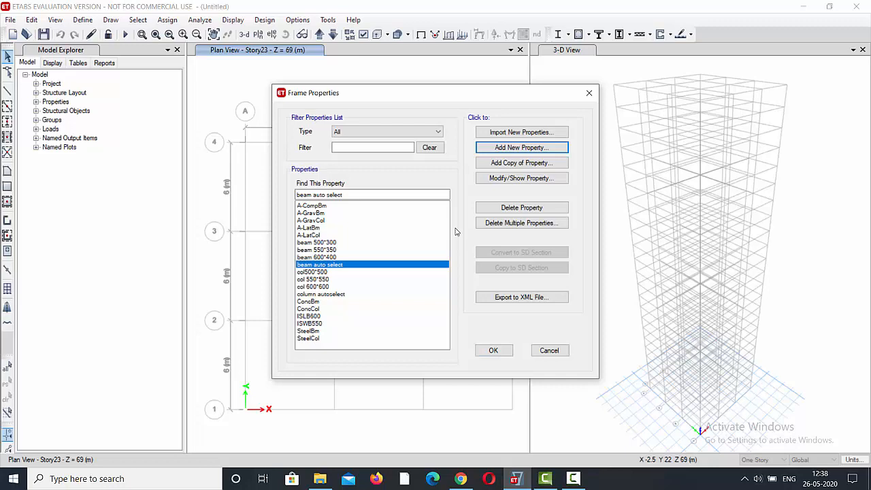
pyautogui.click(495, 351)
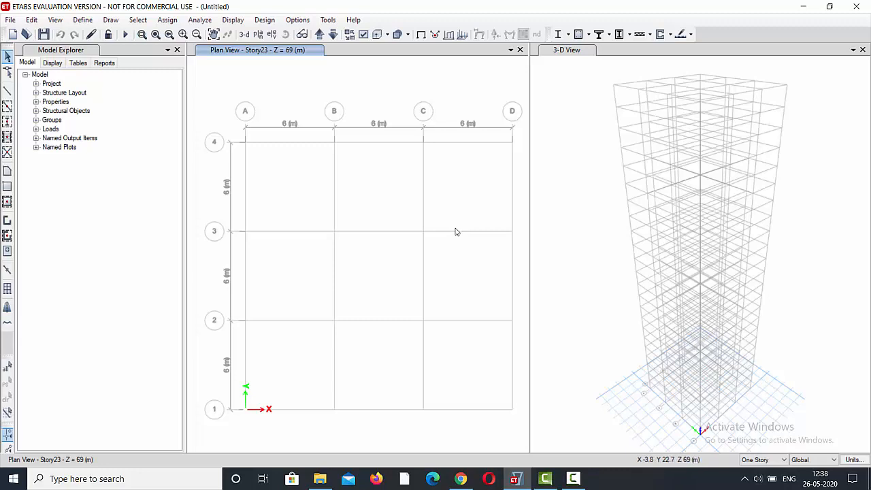
# Add a new slab section property and name it slab 150.
pyautogui.click(82, 20)
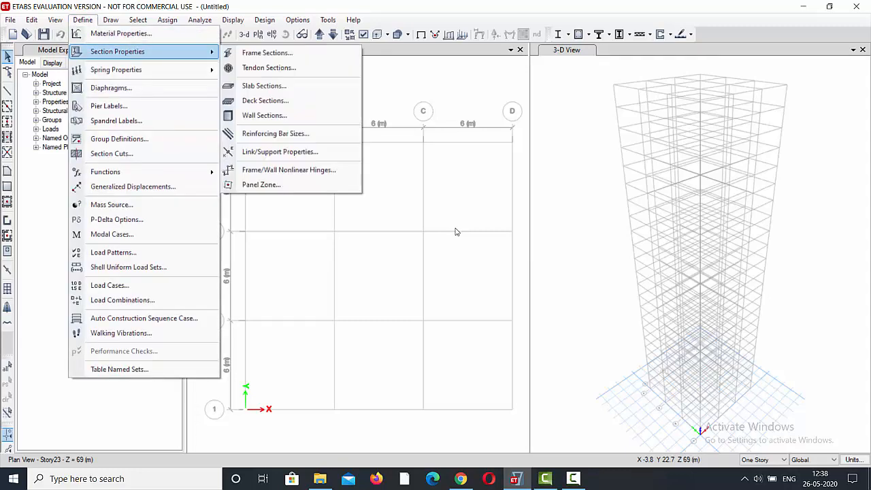
pyautogui.moveTo(117, 51)
pyautogui.click(264, 86)
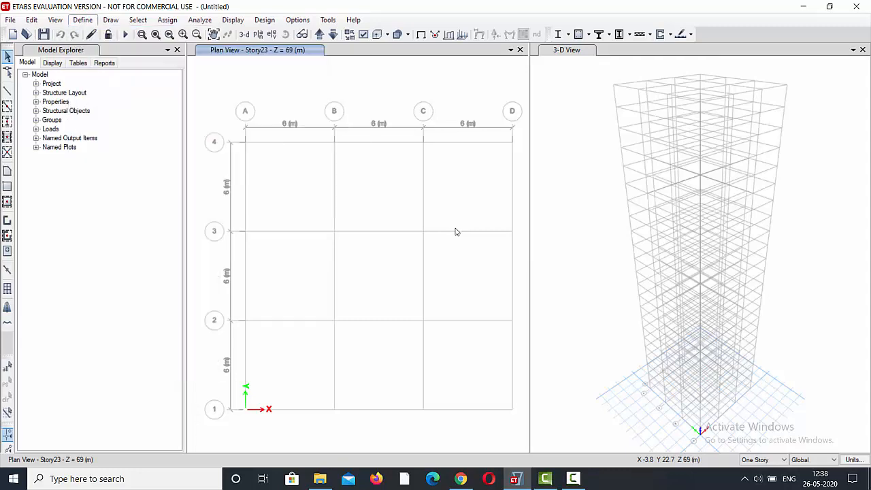
pyautogui.press('Tab')
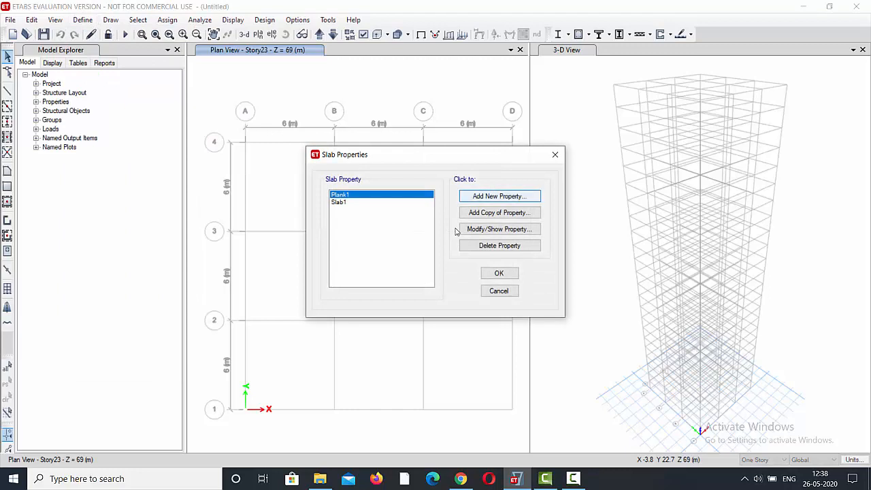
pyautogui.press('Return')
pyautogui.hotkey('ctrl', 'a')
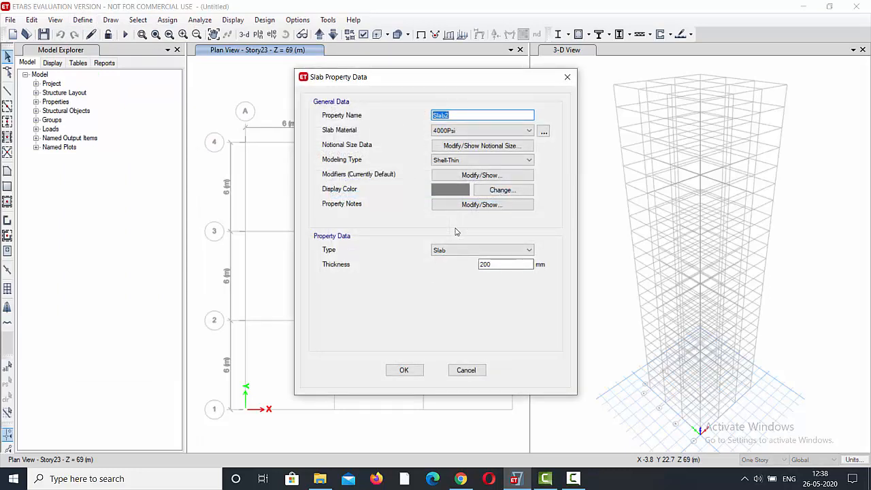
pyautogui.write('s')
# Set the slab 150 property's material to M40.
pyautogui.press('Tab')
pyautogui.hotkey('alt', 'Down')
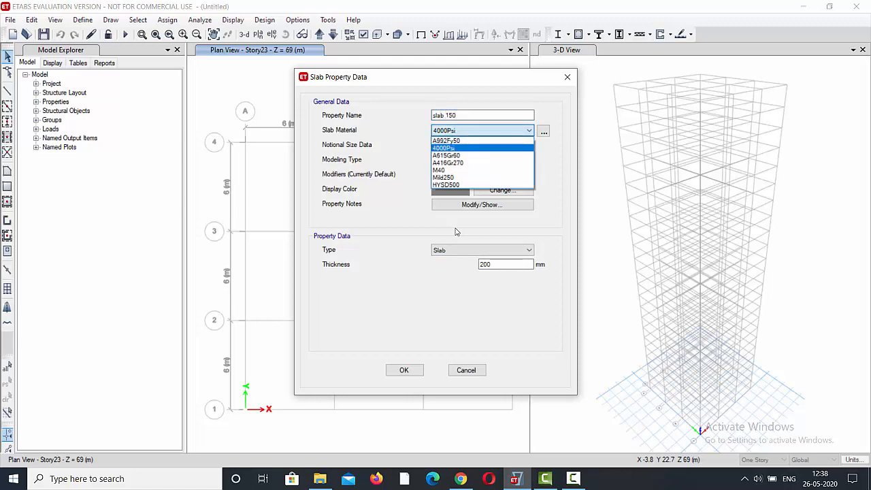
pyautogui.press('Down')
pyautogui.press('Down')
pyautogui.press('Down')
pyautogui.press('Return')
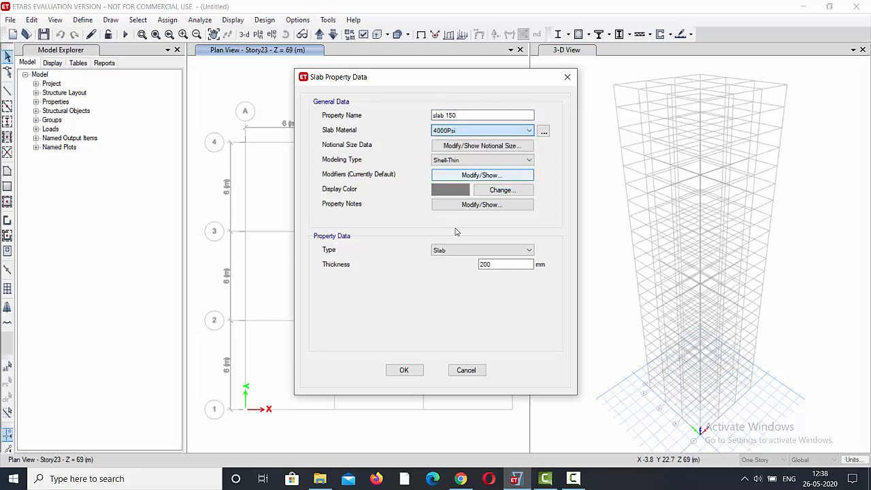
# Set the slab 150 thickness to 150 mm, save the property and close the slab properties.
pyautogui.press('Tab')
pyautogui.press('Tab')
pyautogui.press('Tab')
pyautogui.press('Tab')
pyautogui.press('Tab')
pyautogui.press('Tab')
pyautogui.press('Tab')
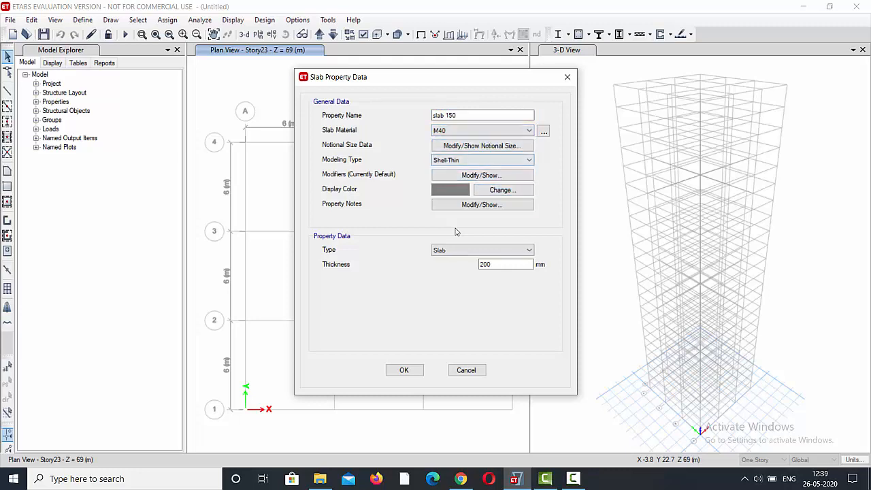
pyautogui.hotkey('shift', 'Left')
pyautogui.hotkey('shift', 'Left')
pyautogui.hotkey('shift', 'Left')
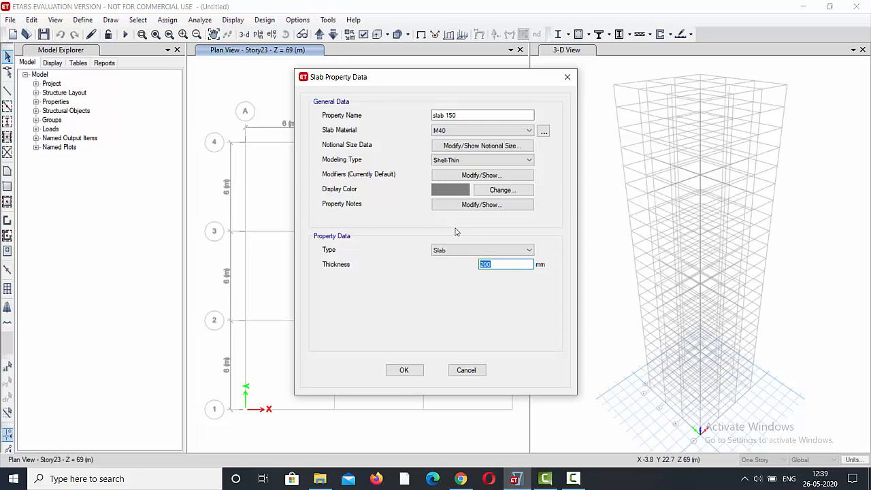
pyautogui.write('150')
pyautogui.press('Tab')
pyautogui.press('Return')
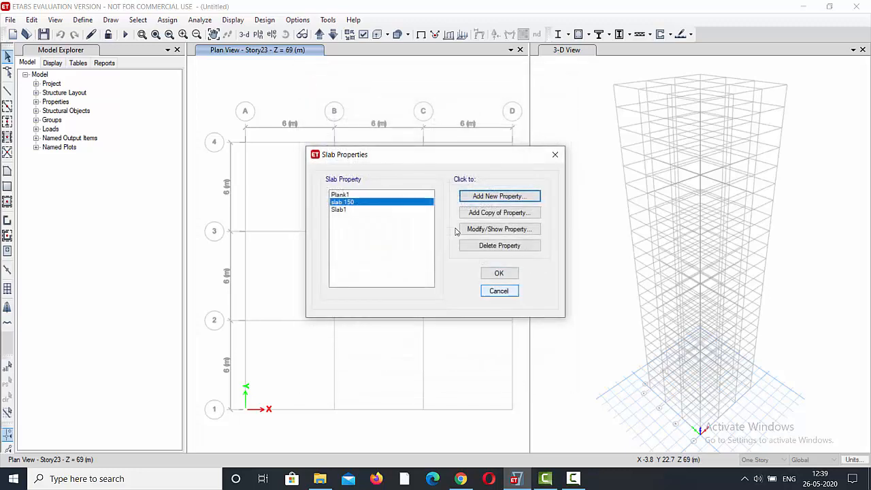
pyautogui.press('Return')
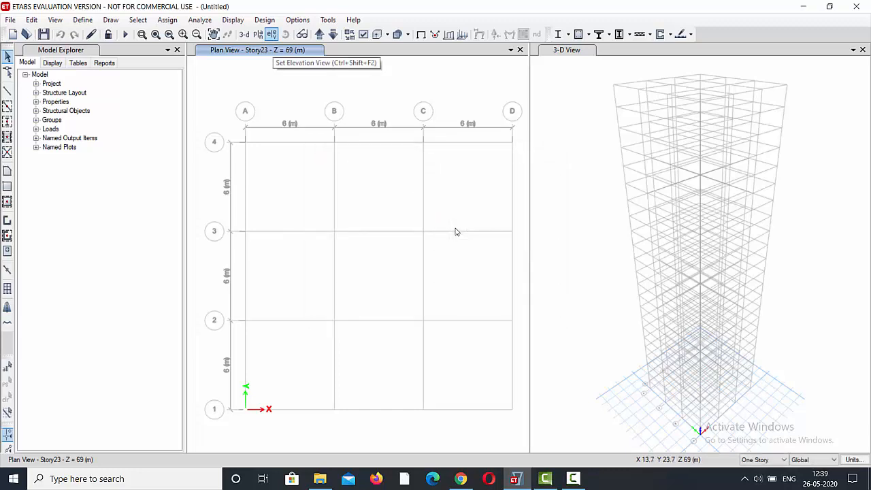
# Switch the plan view to Story1 and set drawing to apply to Similar Stories.
pyautogui.press('F10')
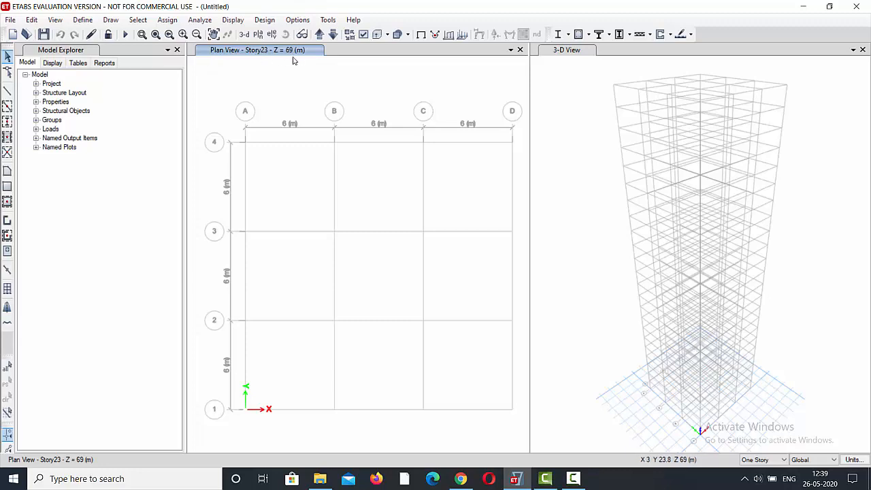
pyautogui.click(319, 36)
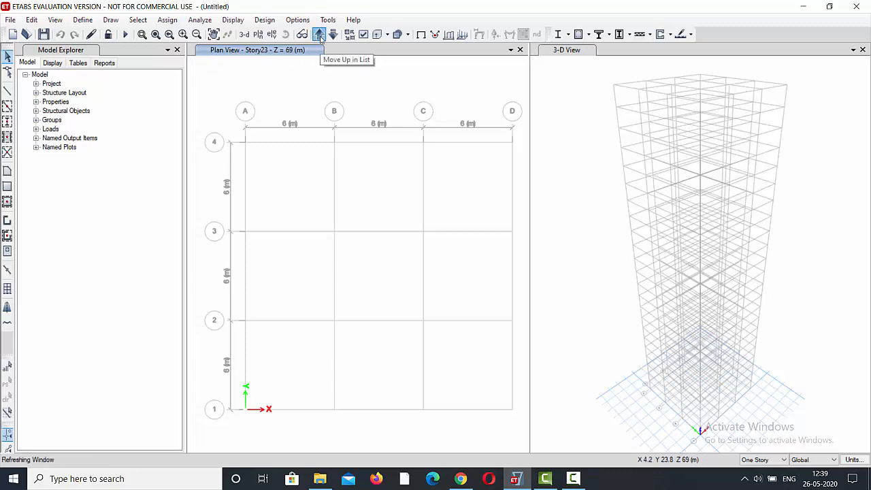
pyautogui.click(319, 36)
pyautogui.click(319, 36)
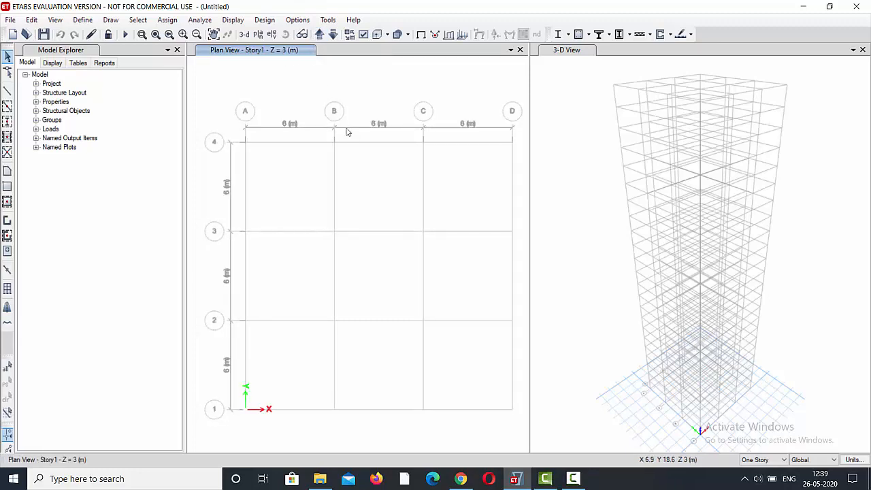
pyautogui.click(782, 460)
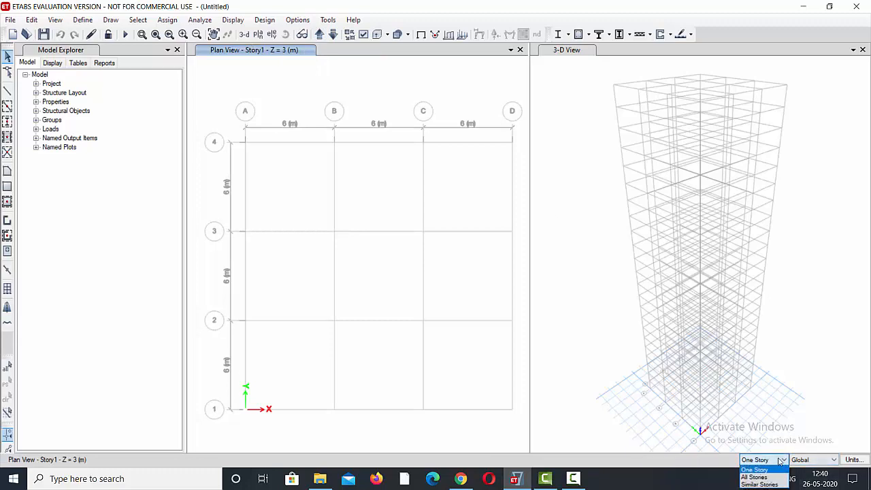
pyautogui.click(756, 482)
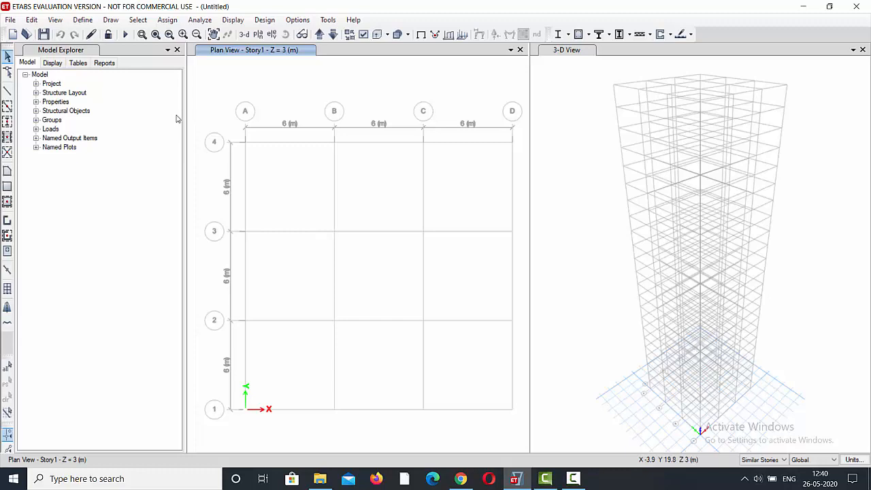
# Quick draw columns with the column autoselect property at all grid intersections from A to D and 1 to 4 in the Story1 plan.
pyautogui.click(8, 122)
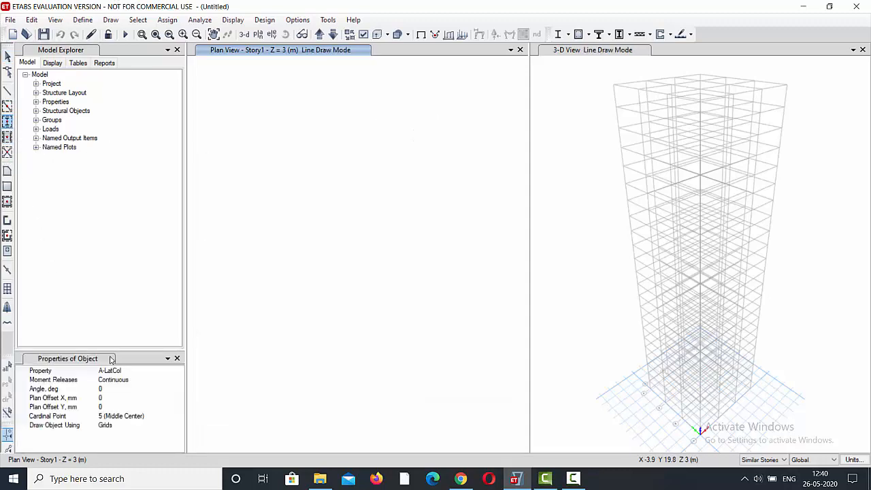
pyautogui.click(178, 371)
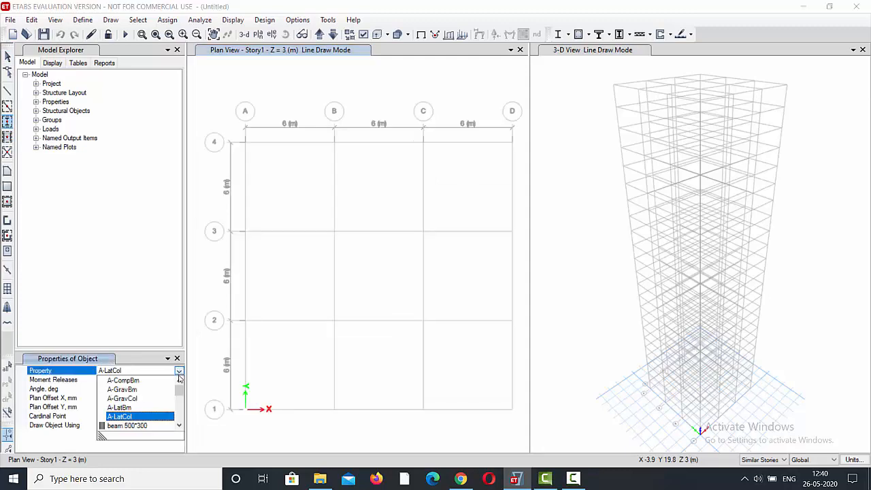
pyautogui.scroll(-2, 153, 403)
pyautogui.scroll(-3, 146, 405)
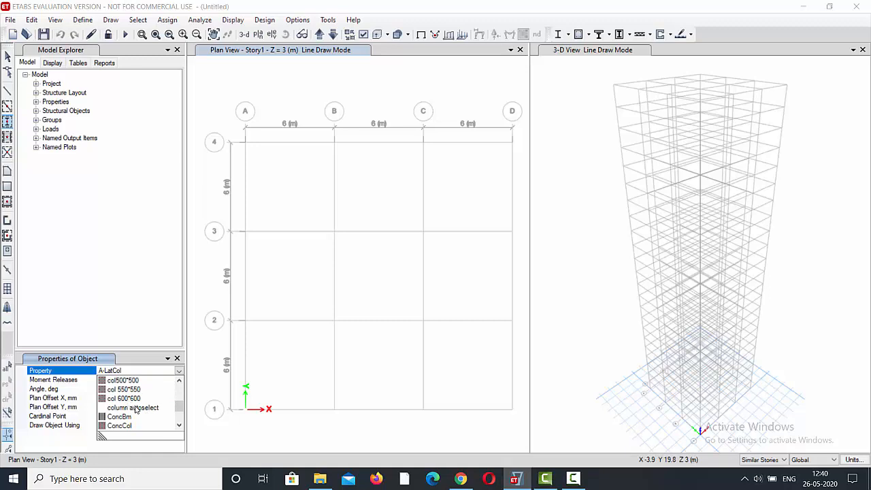
pyautogui.click(133, 408)
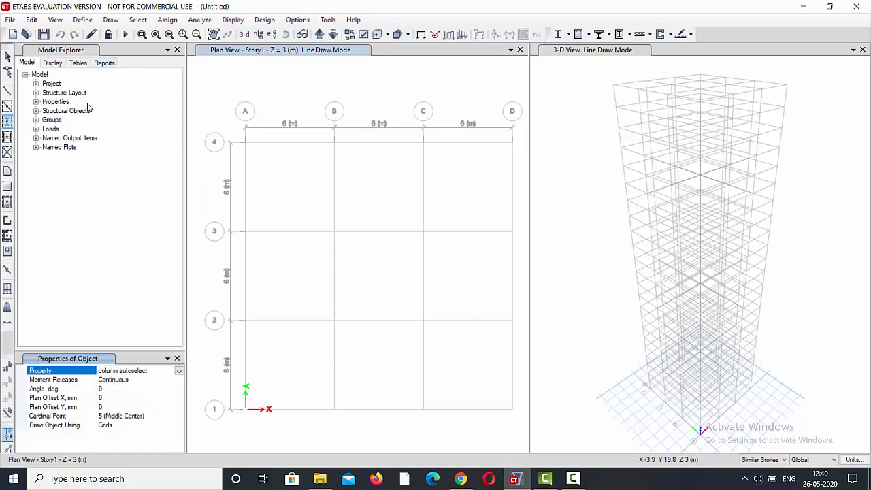
pyautogui.moveTo(225, 125)
pyautogui.mouseDown()
pyautogui.moveTo(318, 202)
pyautogui.moveTo(372, 222)
pyautogui.moveTo(528, 433)
pyautogui.mouseUp()
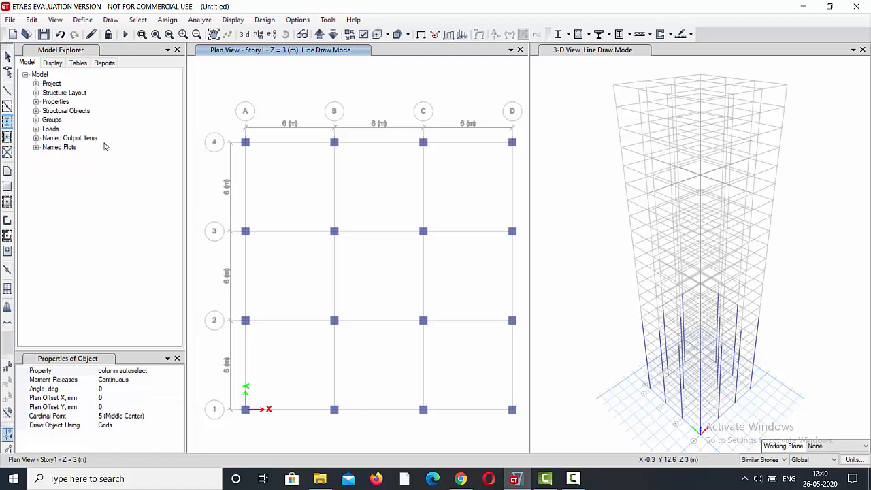
pyautogui.press('Escape')
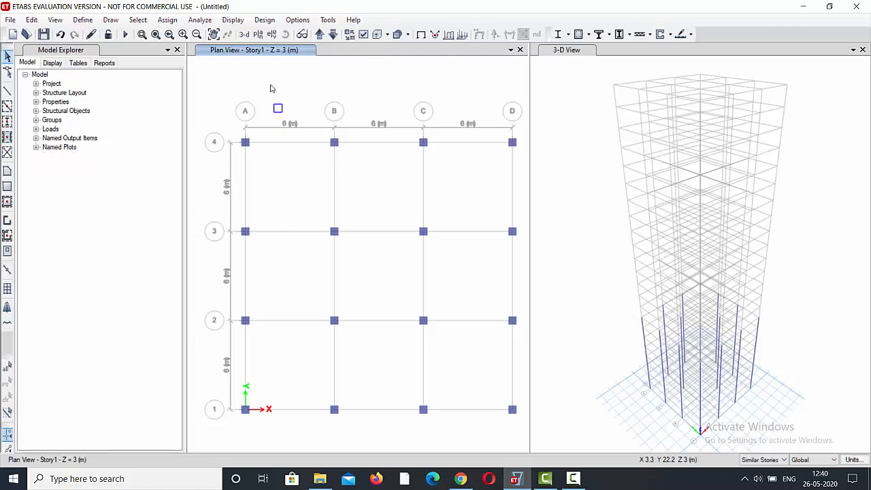
# Quick draw beams with the beam auto select property along all grid lines between A to D and 1 to 4 in the Story1 plan.
pyautogui.click(7, 107)
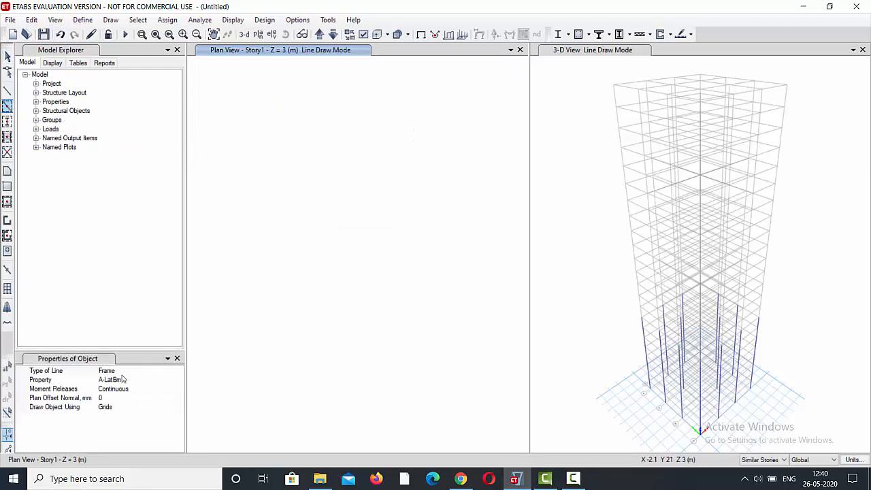
pyautogui.click(123, 380)
pyautogui.click(179, 381)
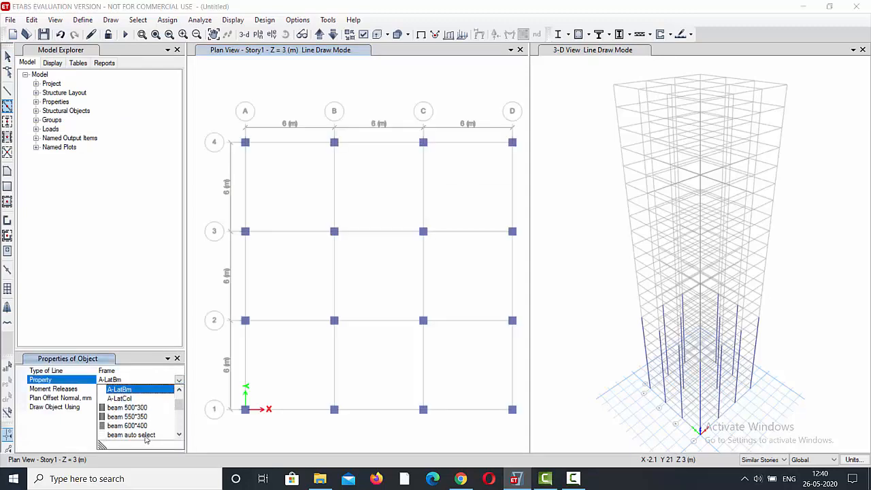
pyautogui.click(144, 438)
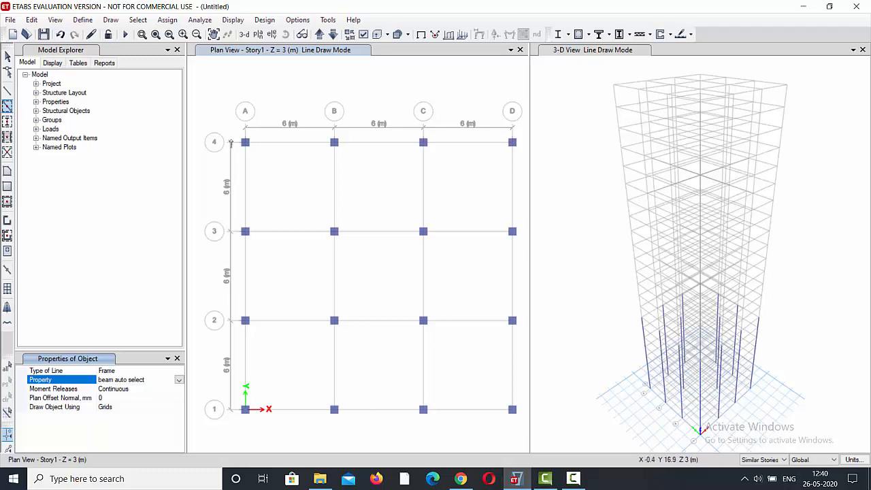
pyautogui.moveTo(200, 109)
pyautogui.mouseDown()
pyautogui.moveTo(274, 221)
pyautogui.moveTo(393, 335)
pyautogui.moveTo(524, 433)
pyautogui.mouseUp()
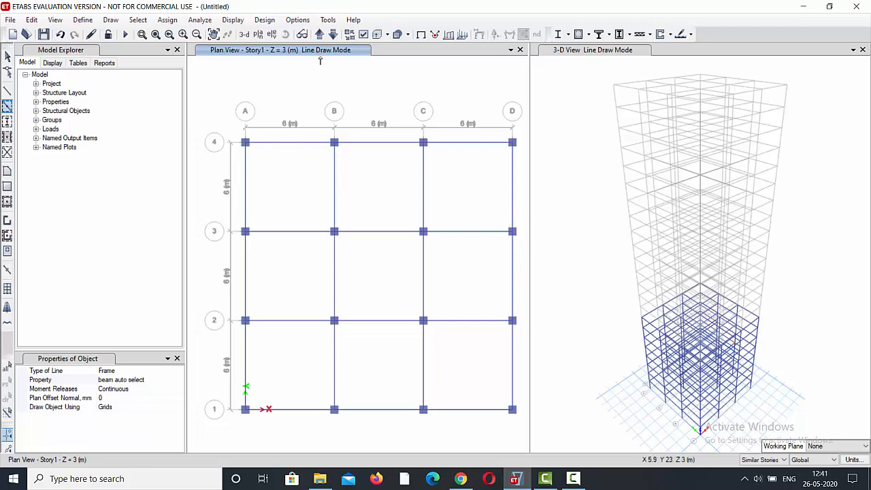
pyautogui.press('Escape')
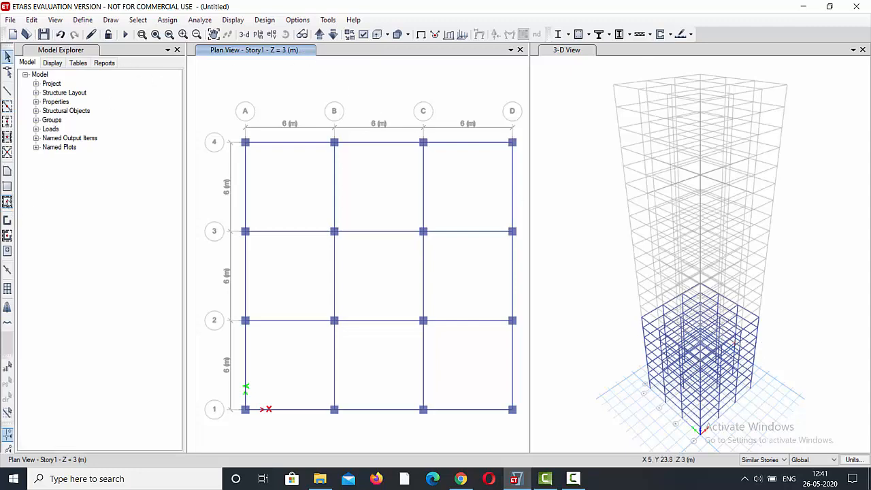
# Quick draw slab 150 floors in all grid bays between A to D and 1 to 4 in the Story1 plan.
pyautogui.click(8, 203)
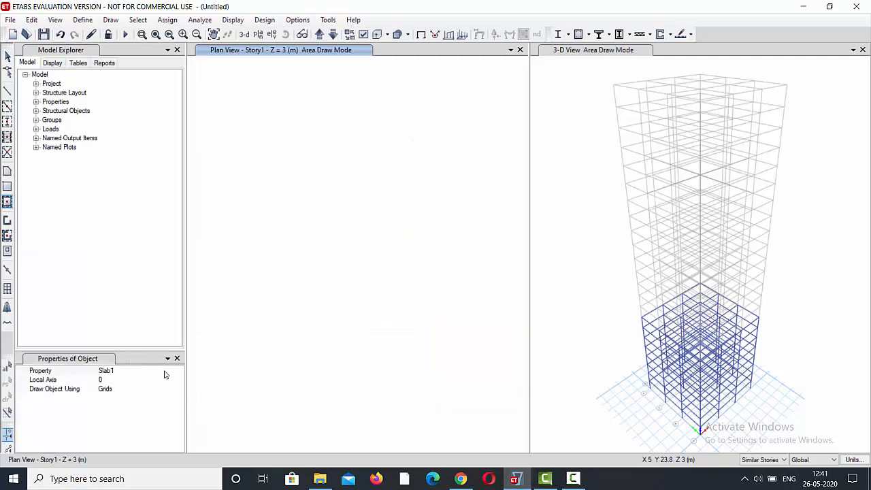
pyautogui.click(164, 374)
pyautogui.click(179, 370)
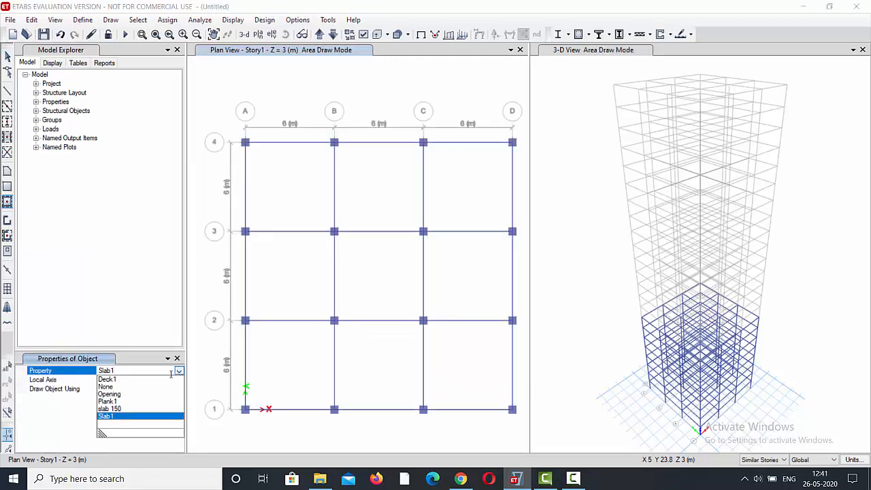
pyautogui.click(110, 408)
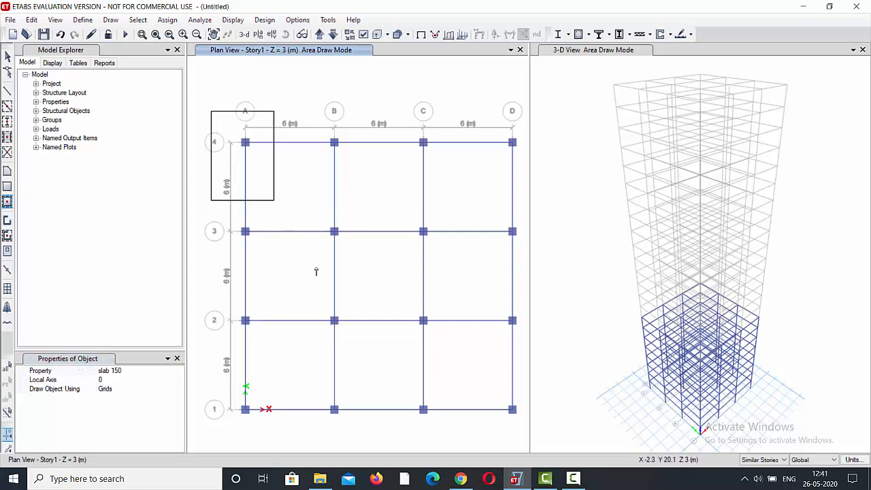
pyautogui.moveTo(315, 272); pyautogui.dragTo(521, 432)
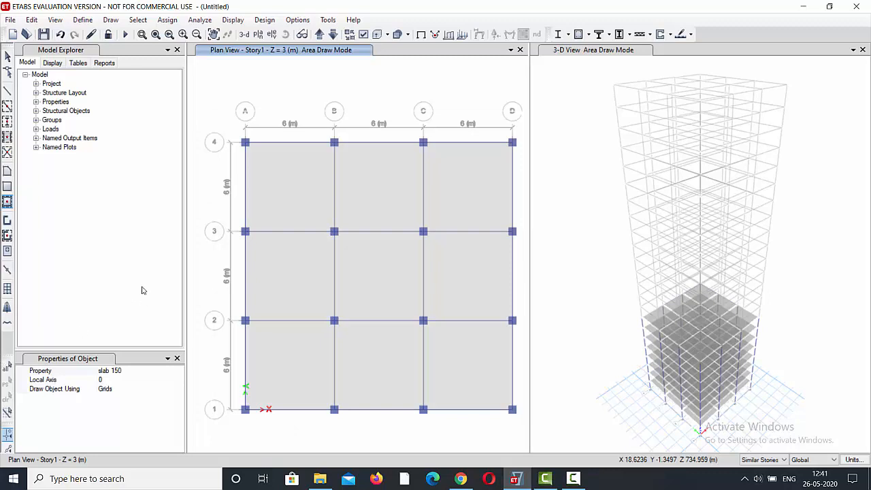
pyautogui.press('Escape')
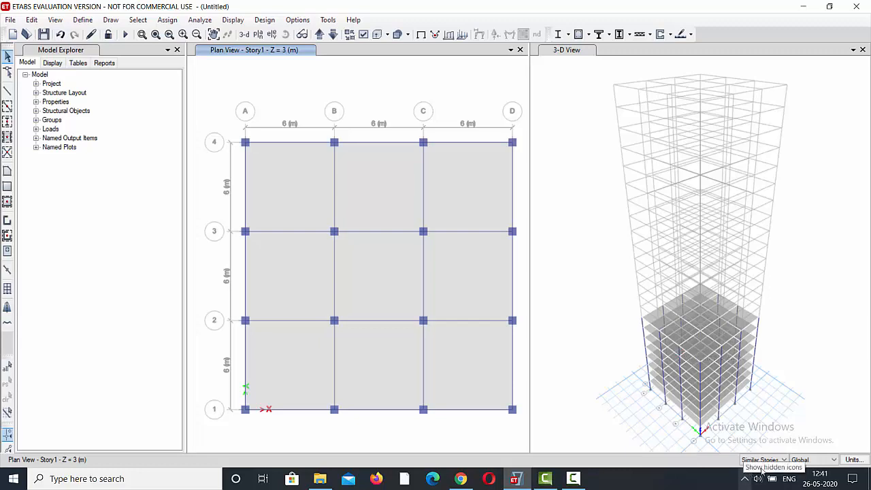
# Move the plan view up story by story to Story9 and start quick drawing columns.
pyautogui.click(320, 34)
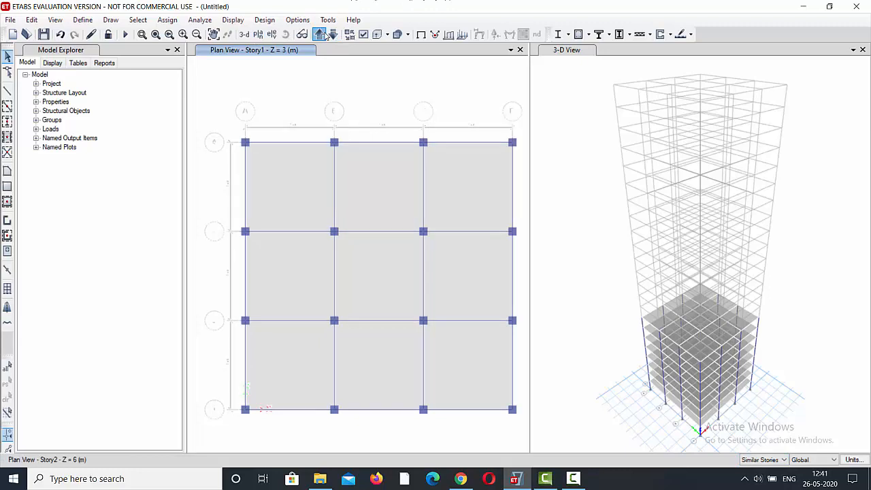
pyautogui.click(320, 34)
pyautogui.click(319, 34)
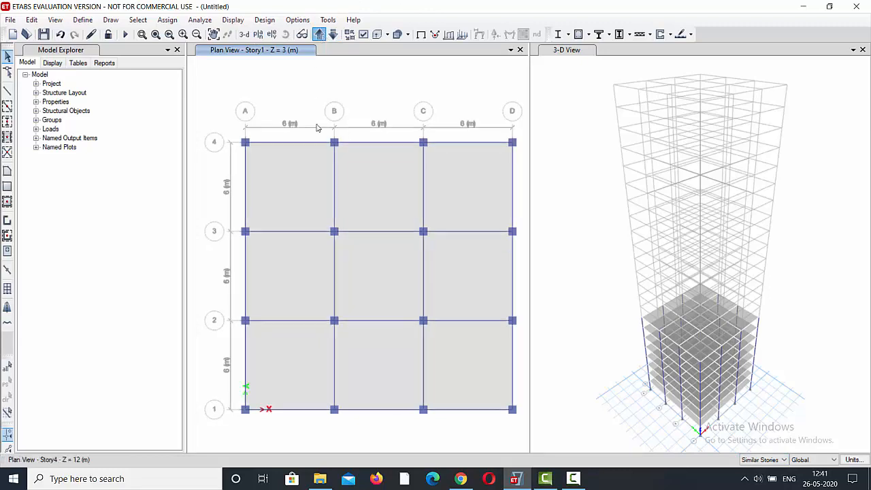
pyautogui.click(321, 36)
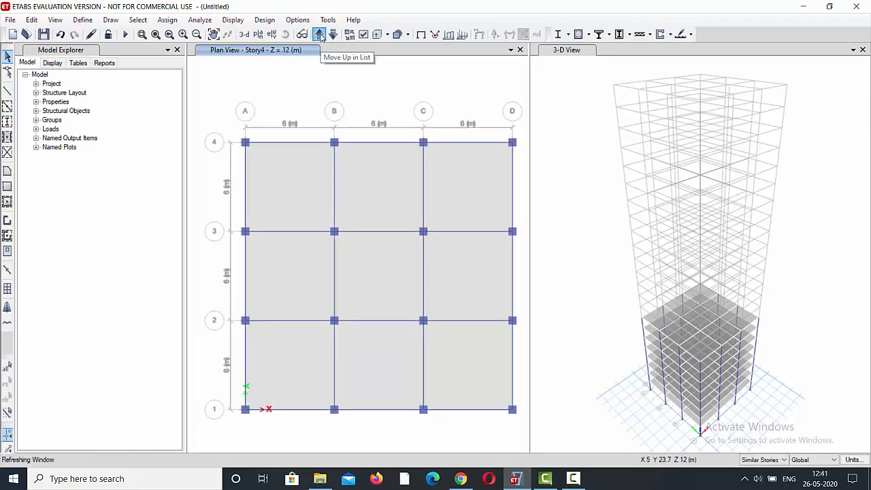
pyautogui.click(320, 34)
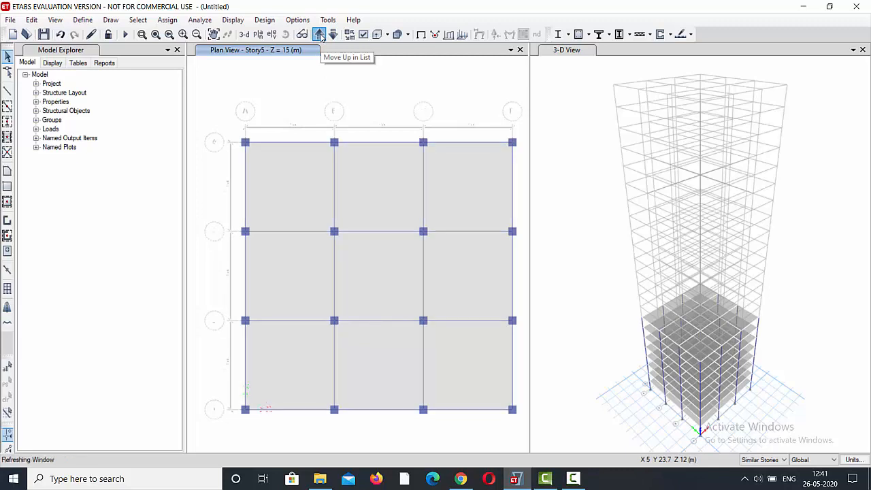
pyautogui.click(319, 34)
pyautogui.click(320, 34)
pyautogui.click(320, 34)
pyautogui.click(320, 34)
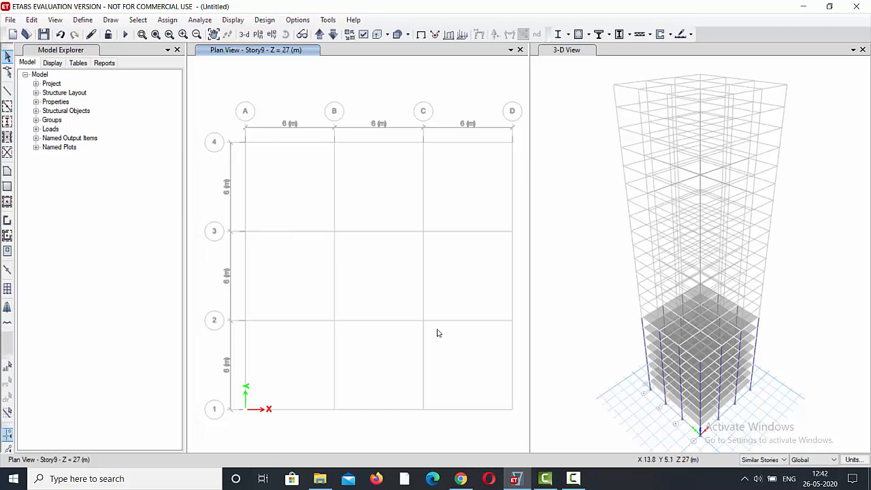
pyautogui.click(7, 121)
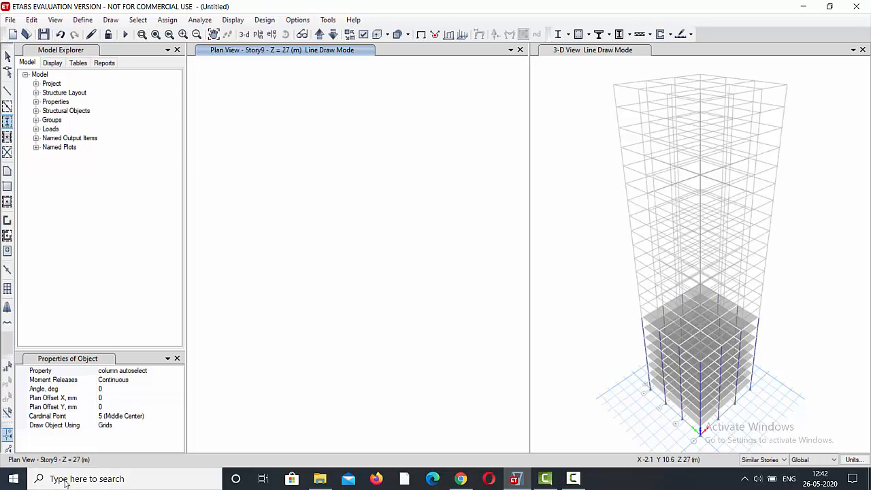
# Switch to the Skyfi Labs lesson in Chrome, examine the Storey 9-14 layout in full screen, and return to ETABS.
pyautogui.click(461, 478)
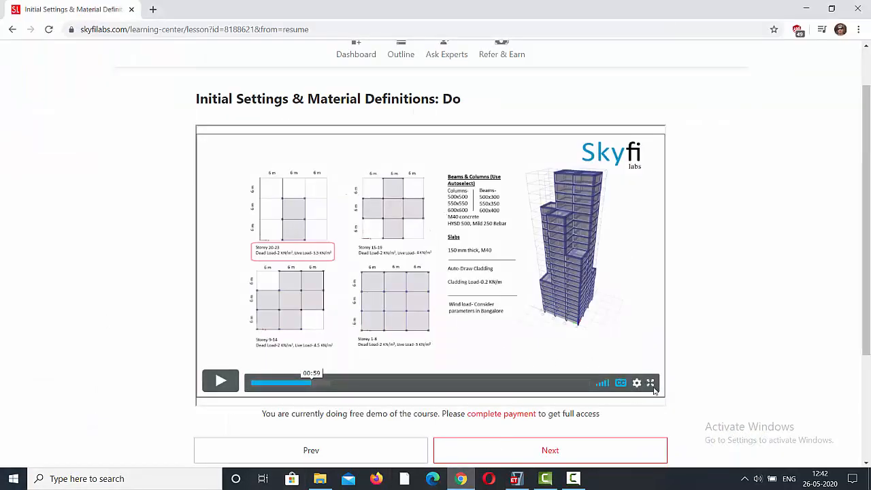
pyautogui.click(649, 382)
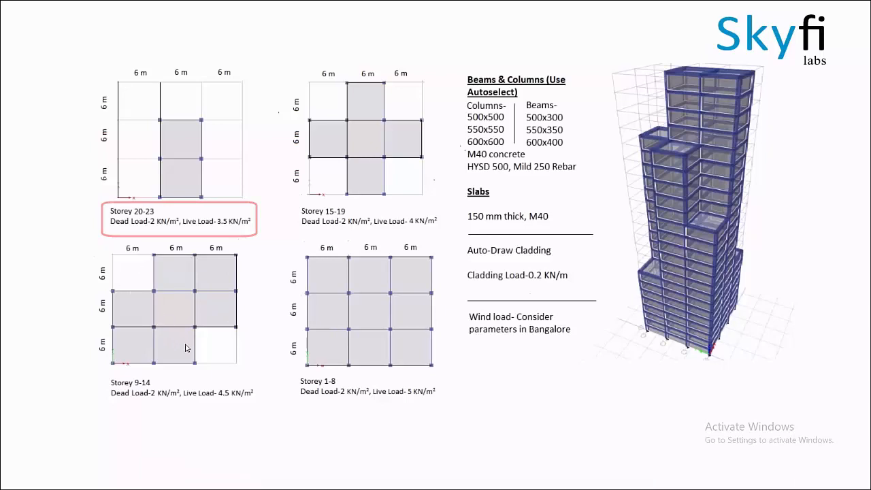
pyautogui.press('Escape')
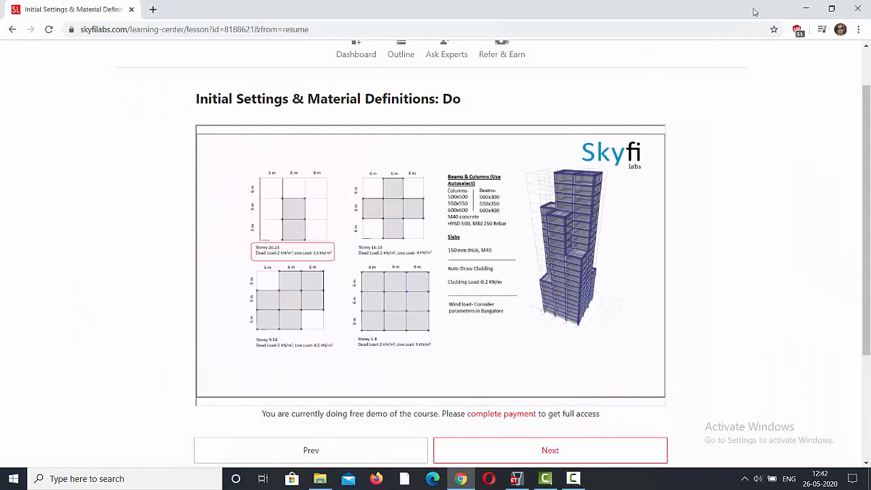
pyautogui.hotkey('alt', 'Tab')
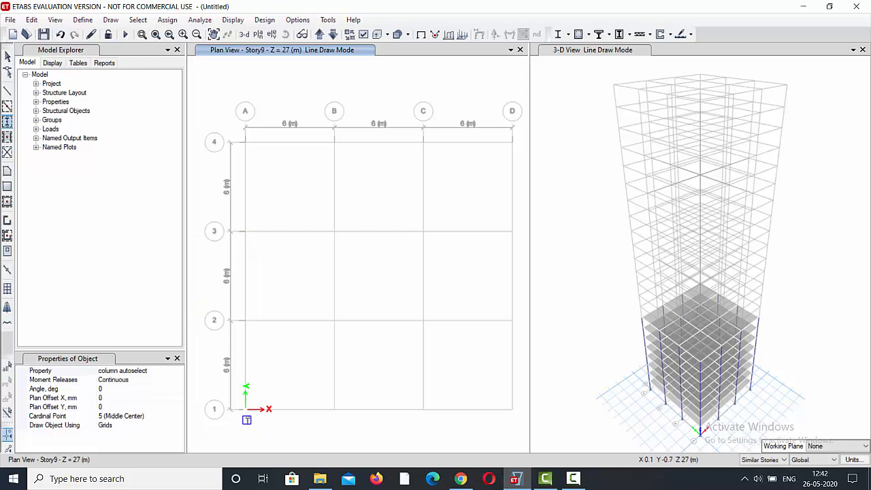
# Quick draw columns with the column autoselect property at all grid intersections except D1 and A4 in the Story9 plan.
pyautogui.click(246, 409)
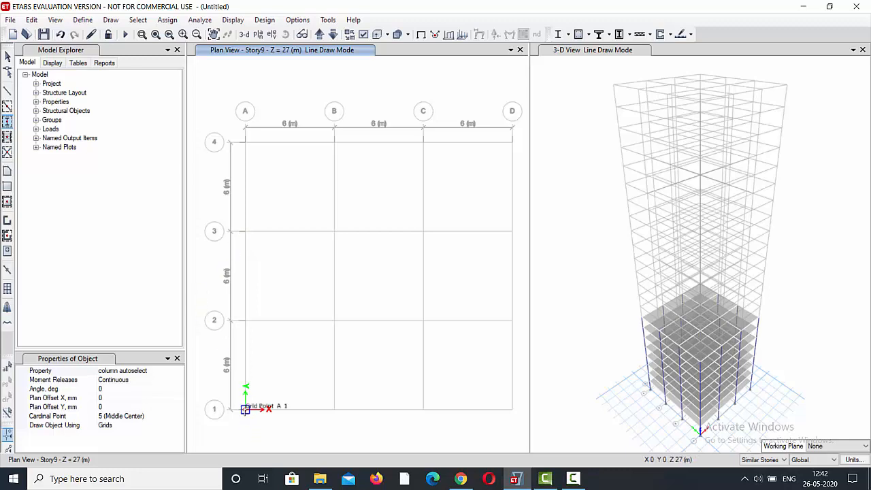
pyautogui.click(333, 409)
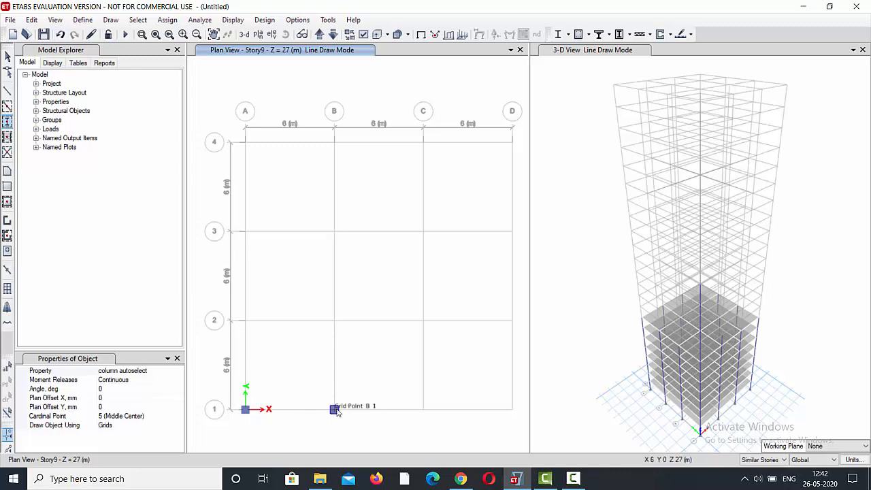
pyautogui.click(424, 409)
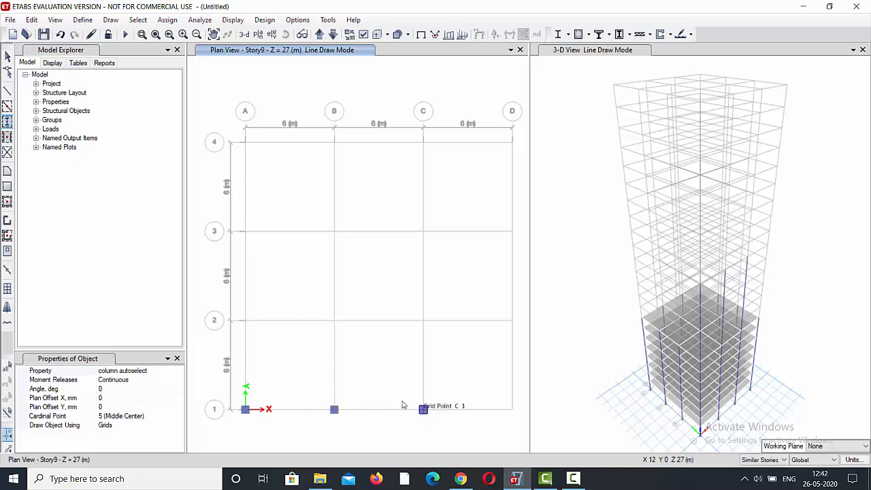
pyautogui.click(245, 320)
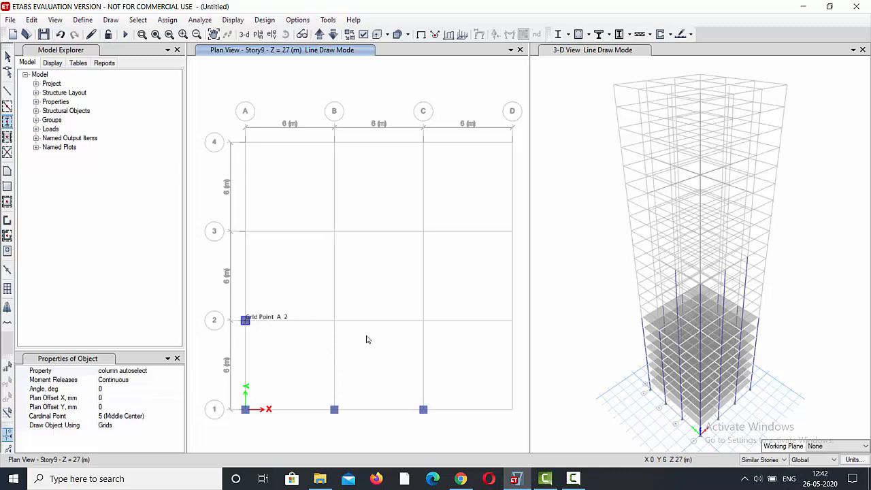
pyautogui.click(333, 319)
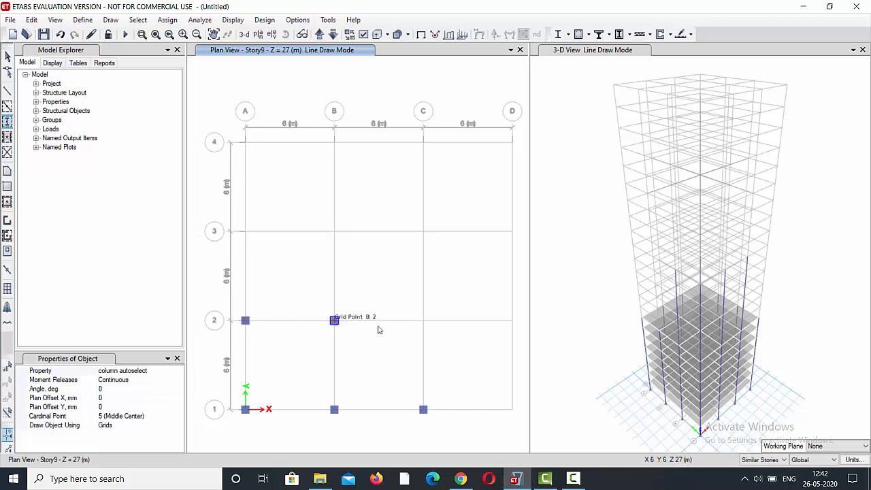
pyautogui.click(423, 317)
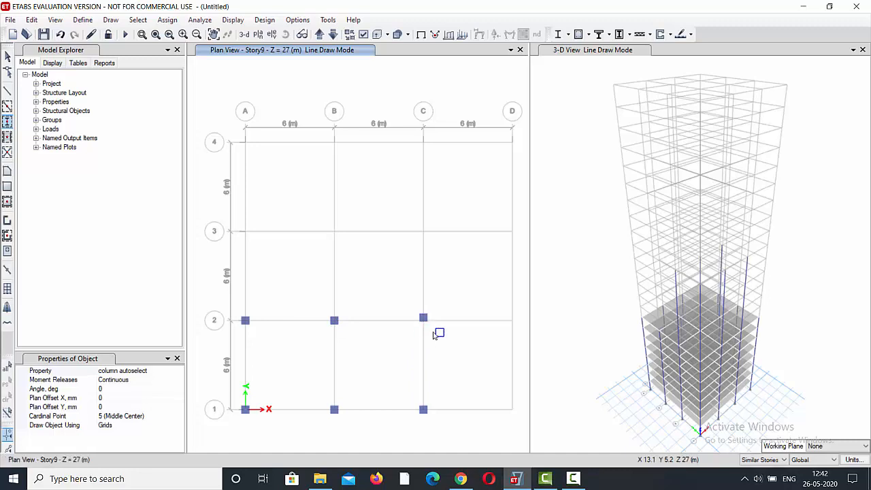
pyautogui.hotkey('ctrl', 'z')
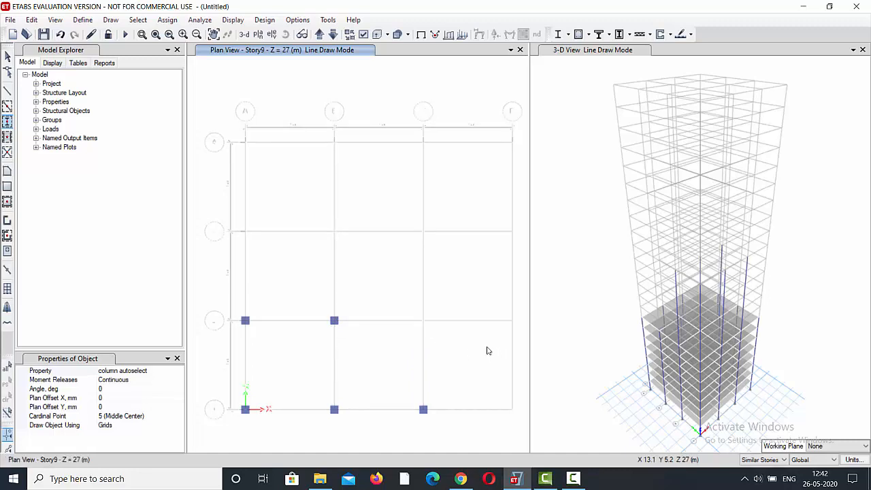
pyautogui.click(423, 319)
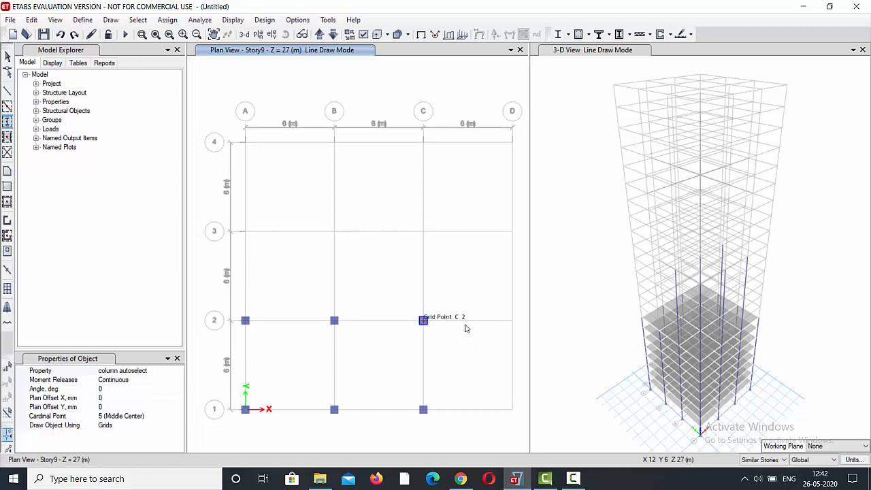
pyautogui.click(512, 319)
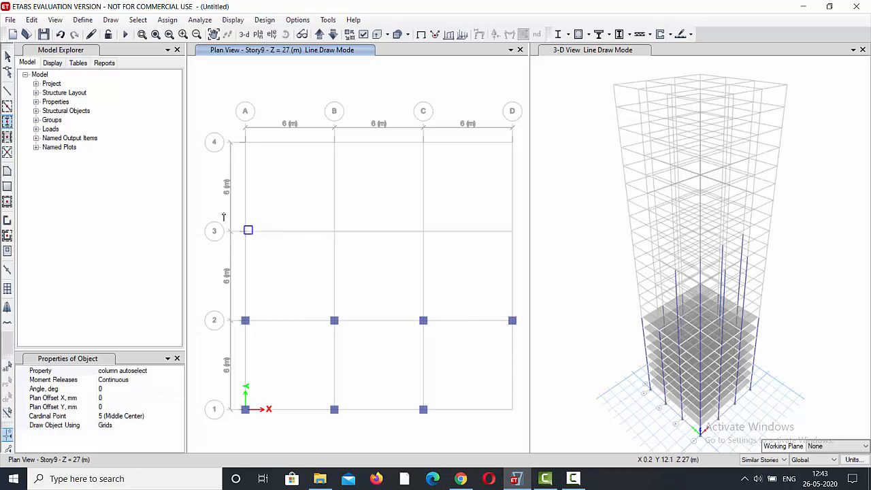
pyautogui.moveTo(240, 215)
pyautogui.mouseDown()
pyautogui.moveTo(286, 250)
pyautogui.moveTo(523, 257)
pyautogui.mouseUp()
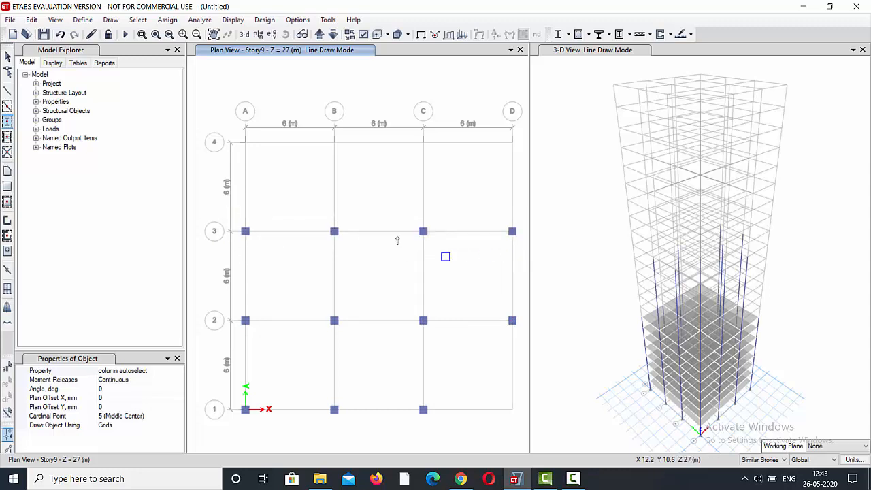
pyautogui.moveTo(322, 136)
pyautogui.mouseDown()
pyautogui.moveTo(477, 171)
pyautogui.moveTo(521, 171)
pyautogui.moveTo(521, 181)
pyautogui.mouseUp()
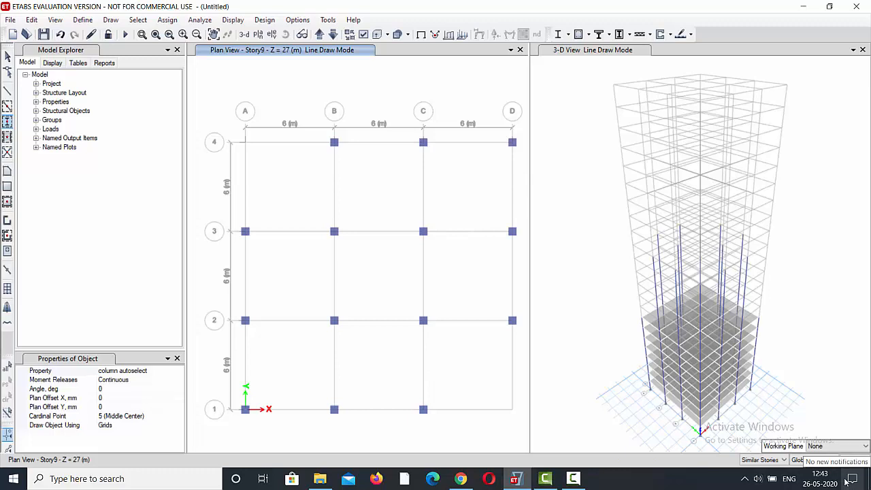
# Quick draw beam auto select beams between the columns along gridlines 1, 2, 3 and 4 in the Story9 plan.
pyautogui.click(7, 107)
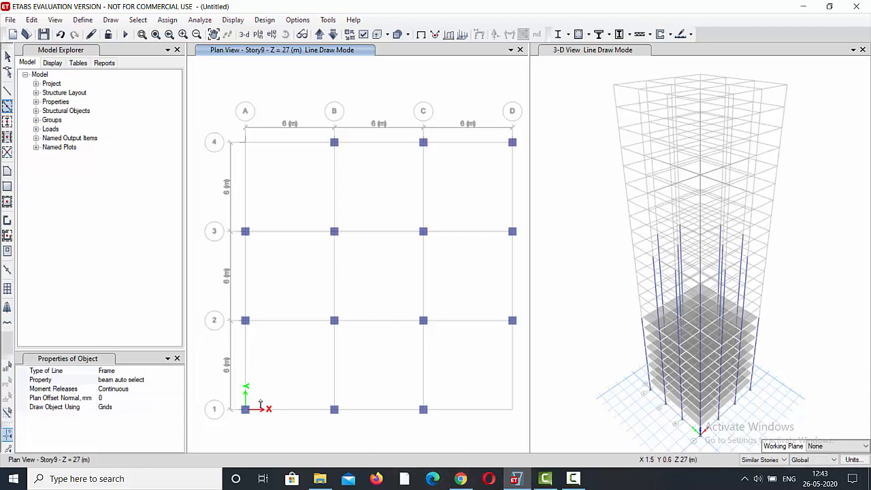
pyautogui.moveTo(234, 401); pyautogui.dragTo(453, 439)
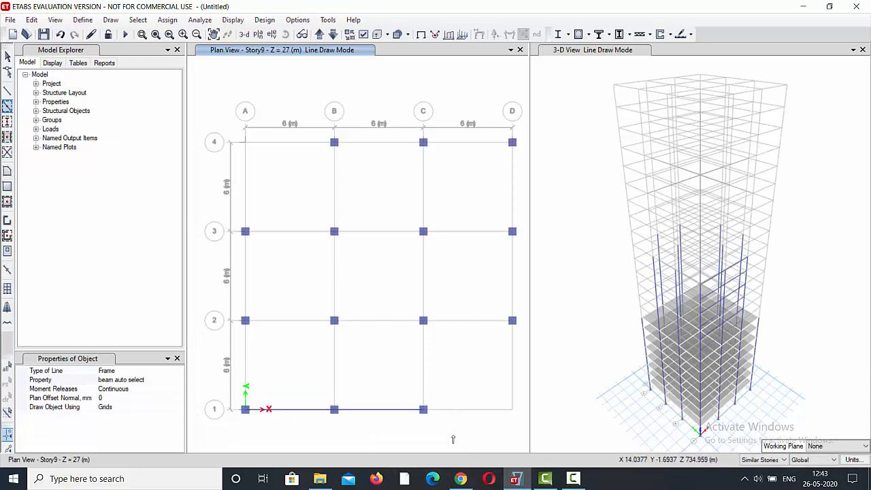
pyautogui.moveTo(241, 305); pyautogui.dragTo(520, 344)
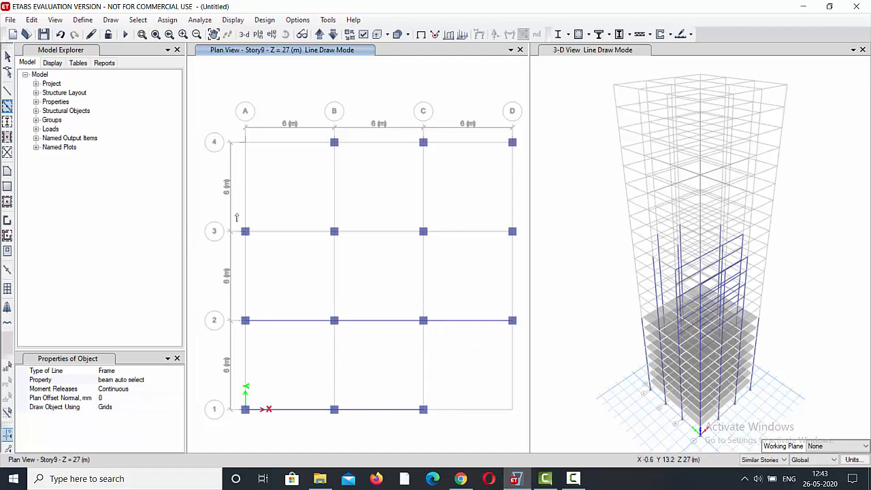
pyautogui.moveTo(237, 214)
pyautogui.mouseDown()
pyautogui.moveTo(445, 257)
pyautogui.moveTo(518, 256)
pyautogui.mouseUp()
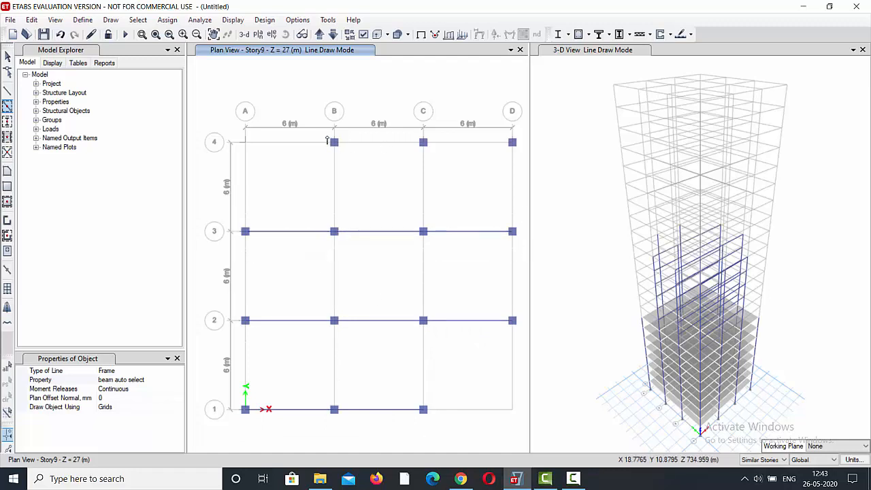
pyautogui.moveTo(327, 134)
pyautogui.mouseDown()
pyautogui.moveTo(532, 170)
pyautogui.moveTo(523, 171)
pyautogui.mouseUp()
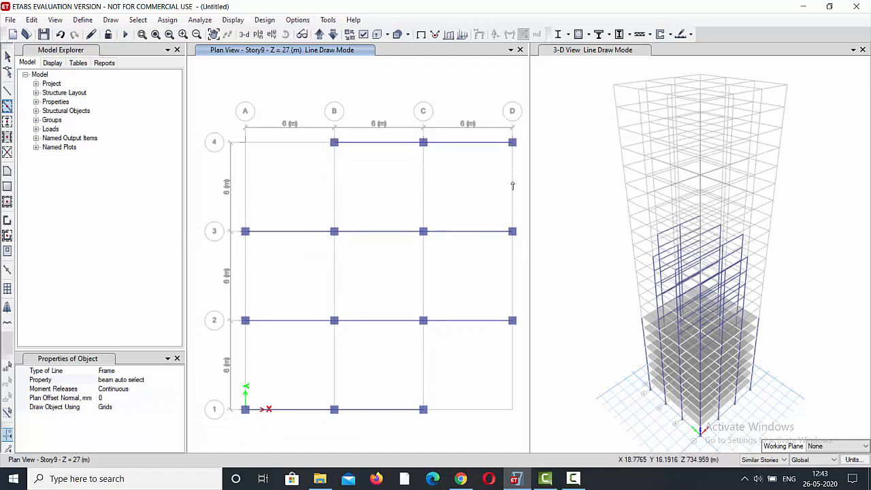
# Quick draw beam auto select beams between the columns along gridlines A, B, C and D in the Story9 plan.
pyautogui.moveTo(236, 219); pyautogui.dragTo(278, 427)
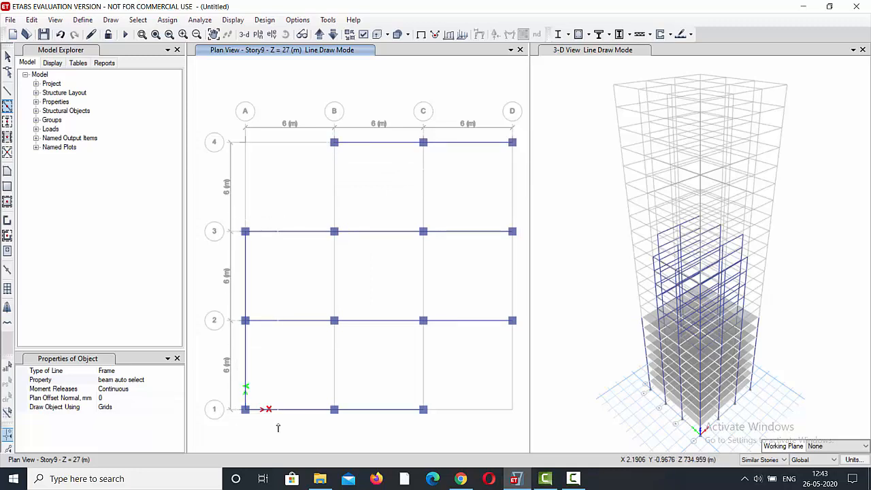
pyautogui.moveTo(324, 213); pyautogui.dragTo(365, 432)
pyautogui.moveTo(408, 223); pyautogui.dragTo(442, 445)
pyautogui.moveTo(498, 134); pyautogui.dragTo(521, 331)
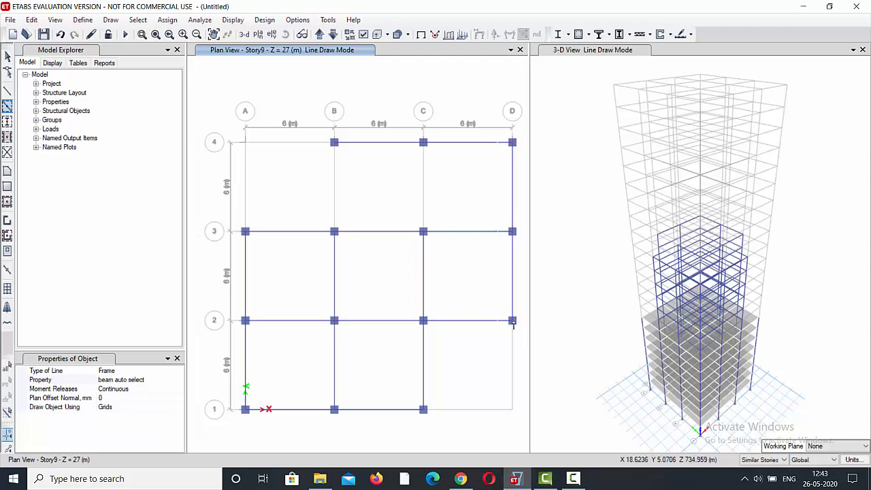
pyautogui.click(423, 170)
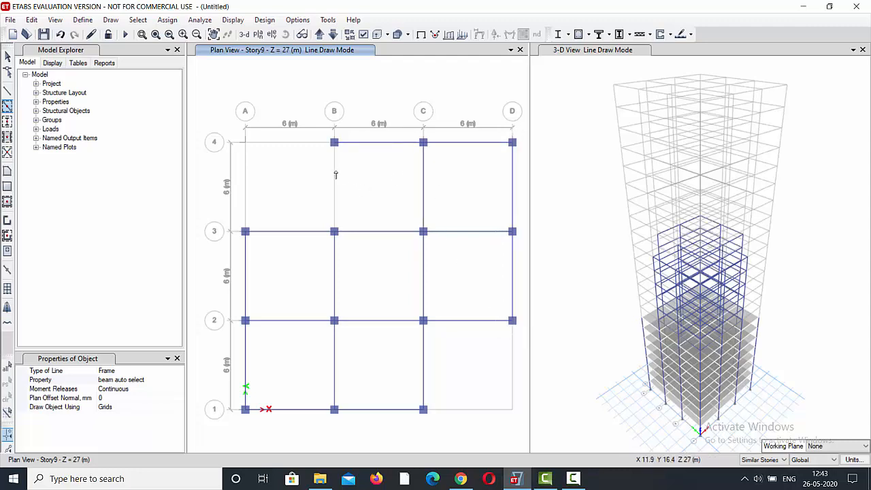
pyautogui.click(333, 178)
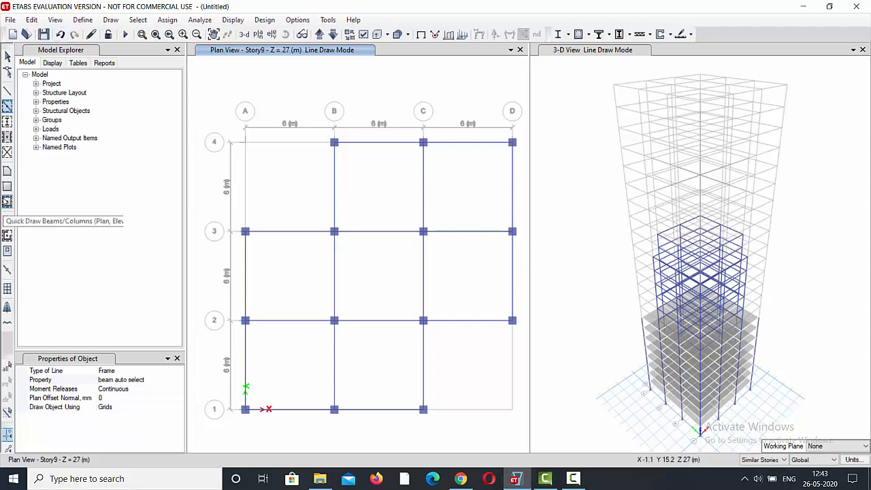
# Quick draw slab 150 floors in all Story9 grid bays except A-B/3-4 and C-D/1-2.
pyautogui.click(7, 201)
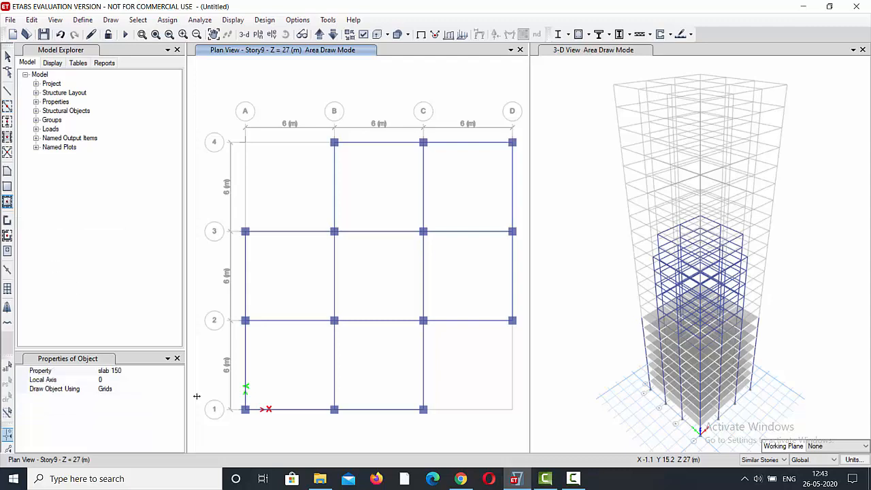
pyautogui.click(303, 361)
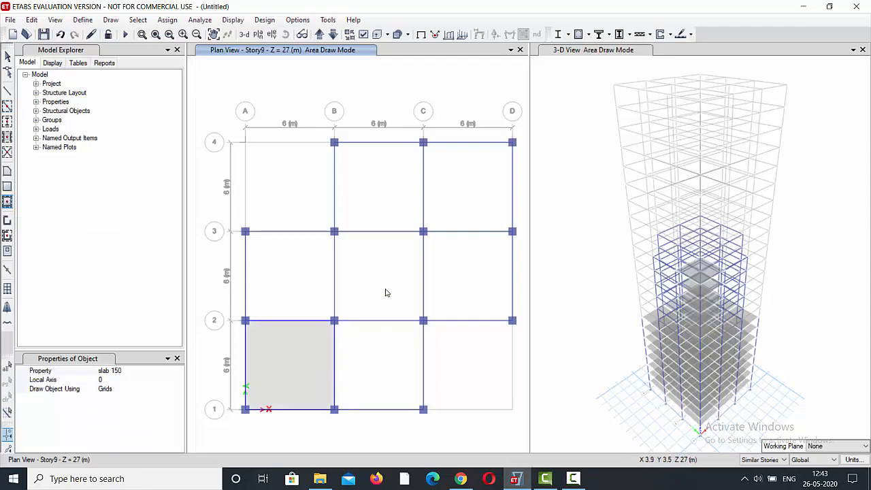
pyautogui.click(393, 321)
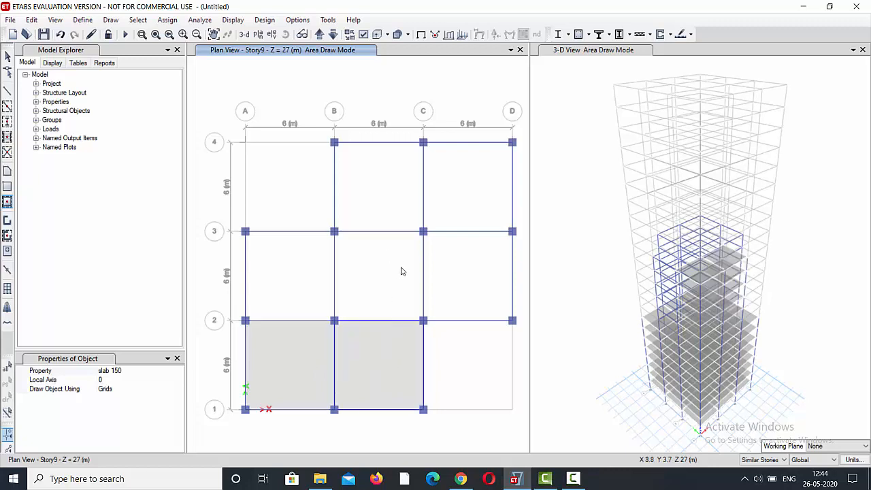
pyautogui.click(457, 291)
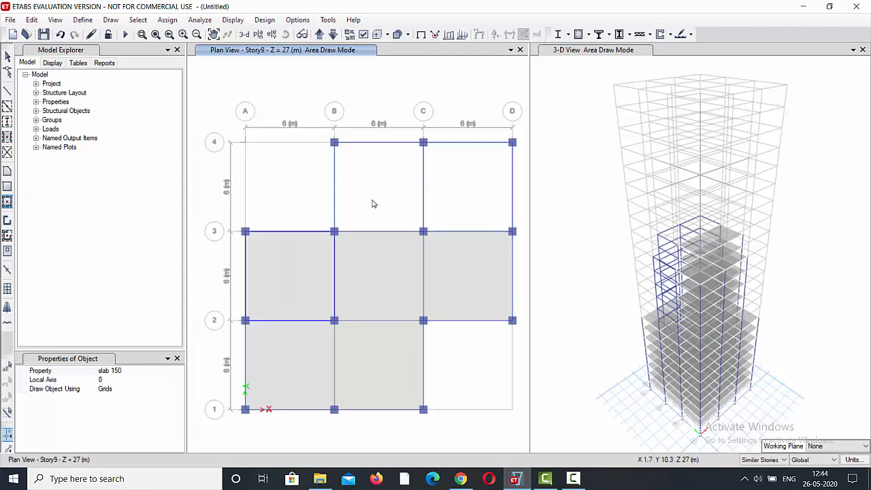
pyautogui.click(476, 206)
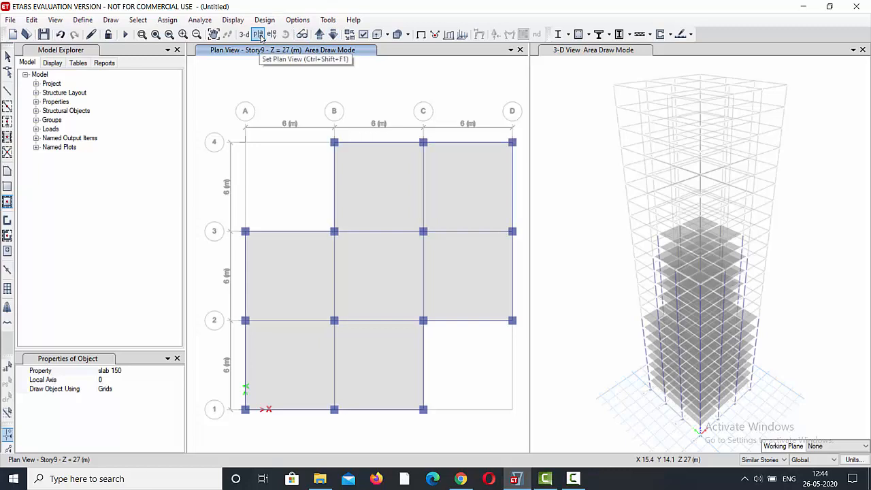
# Move the plan view up story by story from Story9 to Story15.
pyautogui.click(320, 36)
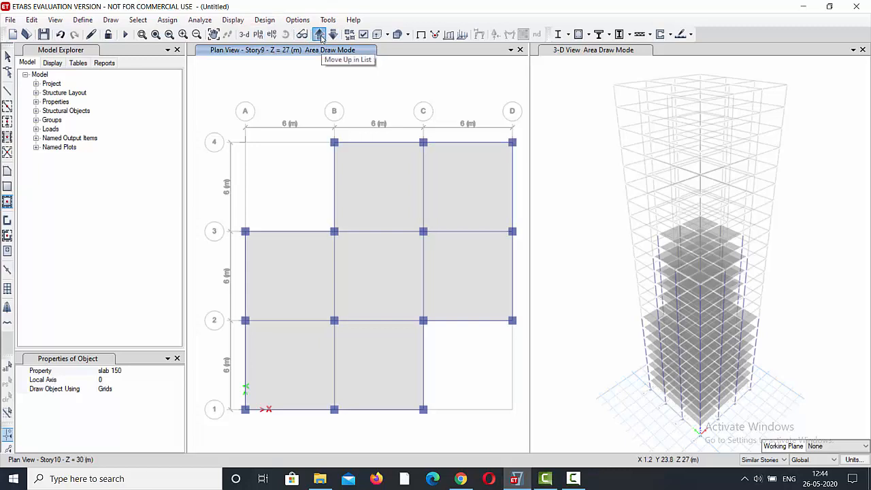
pyautogui.click(320, 35)
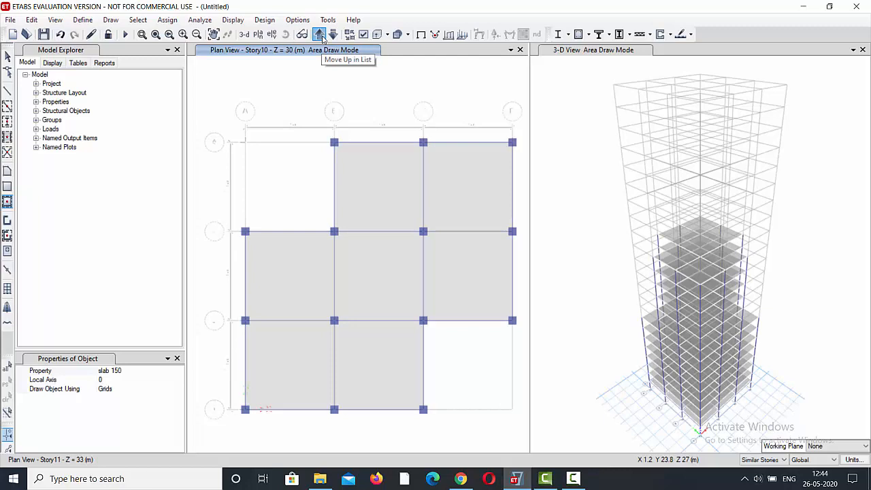
pyautogui.click(321, 36)
pyautogui.click(320, 35)
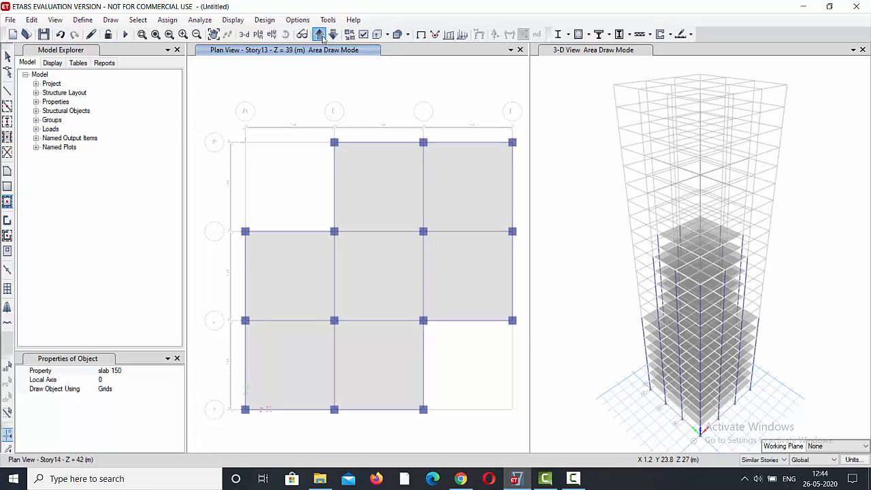
pyautogui.click(321, 35)
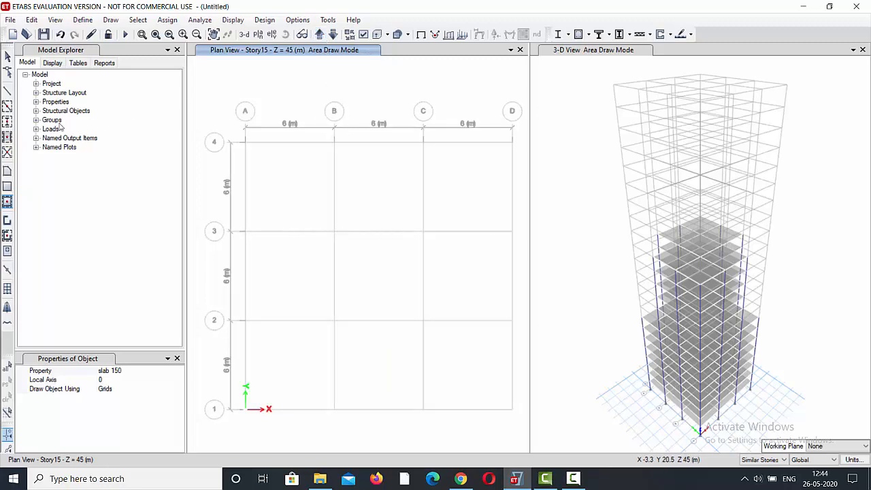
# Quick draw columns with the column autoselect property at all Story15 grid intersections except the corners A1, D1, A4 and D4.
pyautogui.click(7, 120)
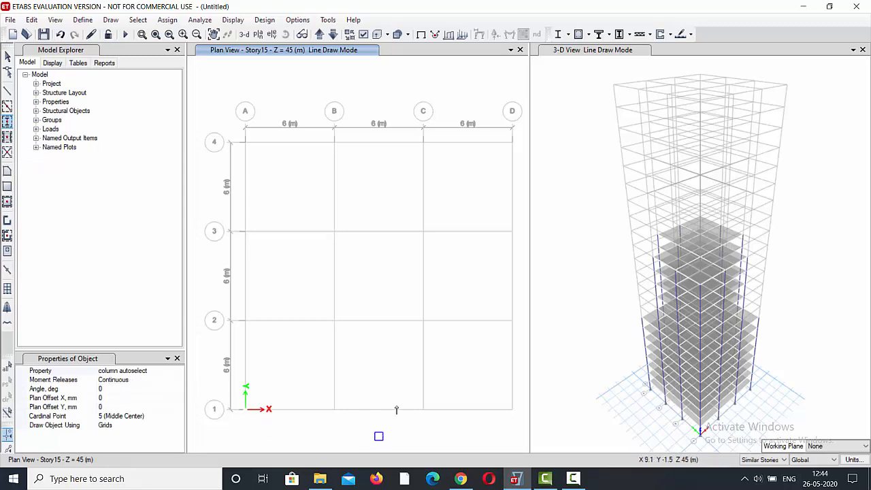
pyautogui.moveTo(326, 391); pyautogui.dragTo(440, 430)
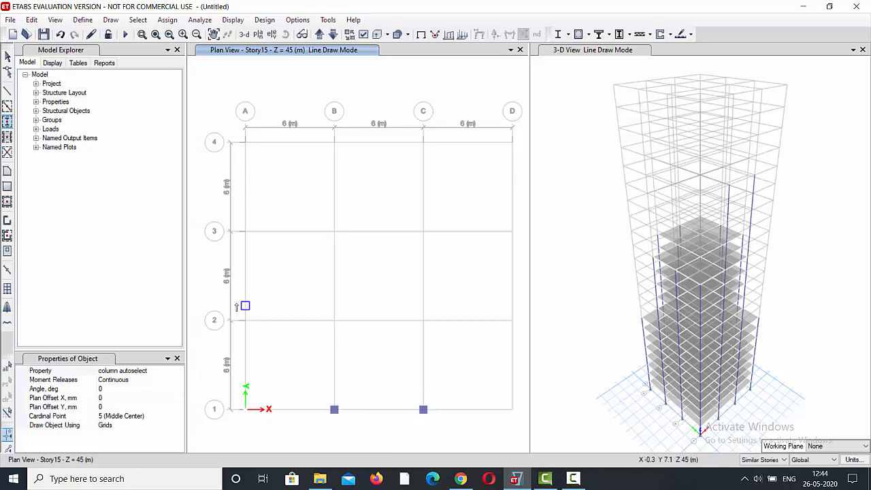
pyautogui.moveTo(236, 303); pyautogui.dragTo(523, 345)
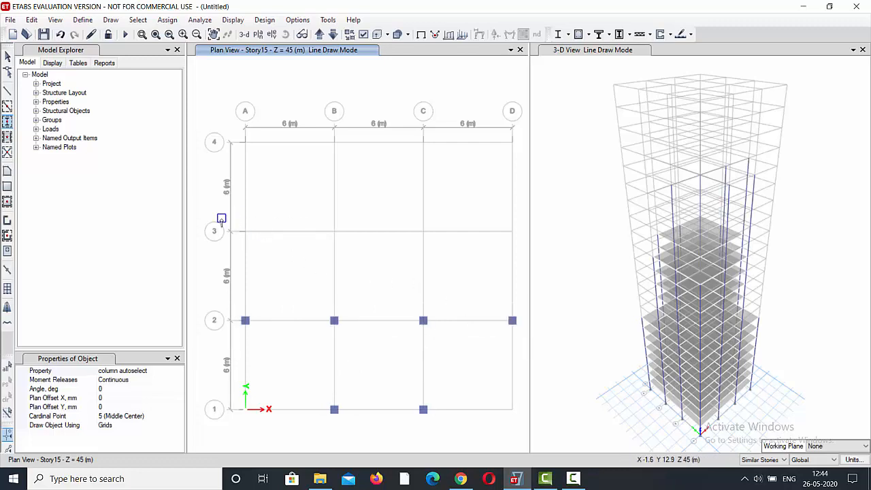
pyautogui.moveTo(238, 220); pyautogui.dragTo(523, 269)
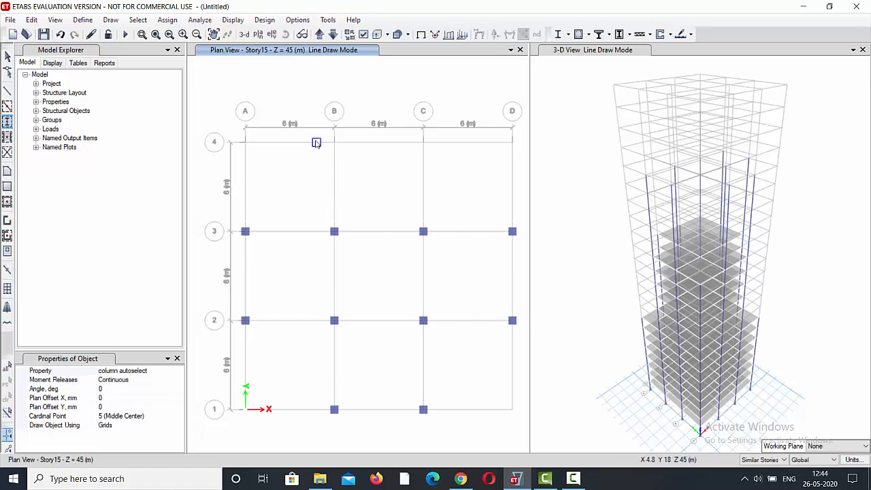
pyautogui.moveTo(316, 135); pyautogui.dragTo(466, 169)
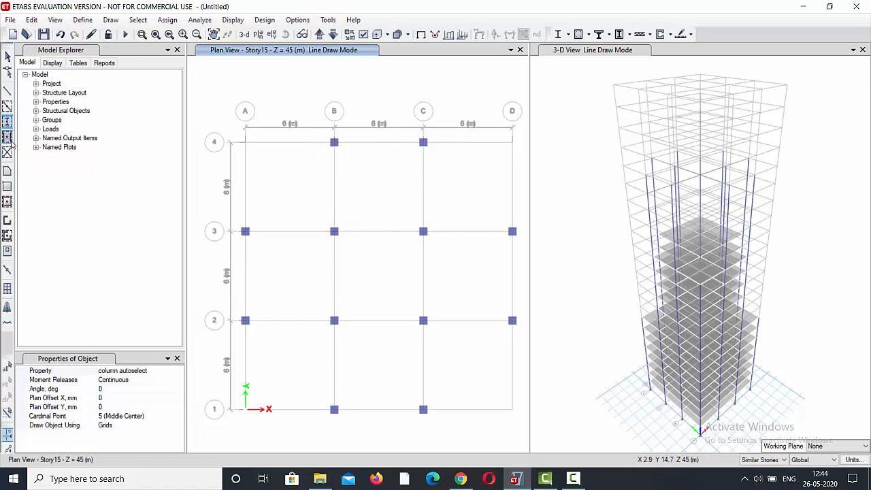
# Quick draw beam auto select beams between the columns along gridlines 1, 2, 3 and 4 in the Story15 plan.
pyautogui.click(9, 108)
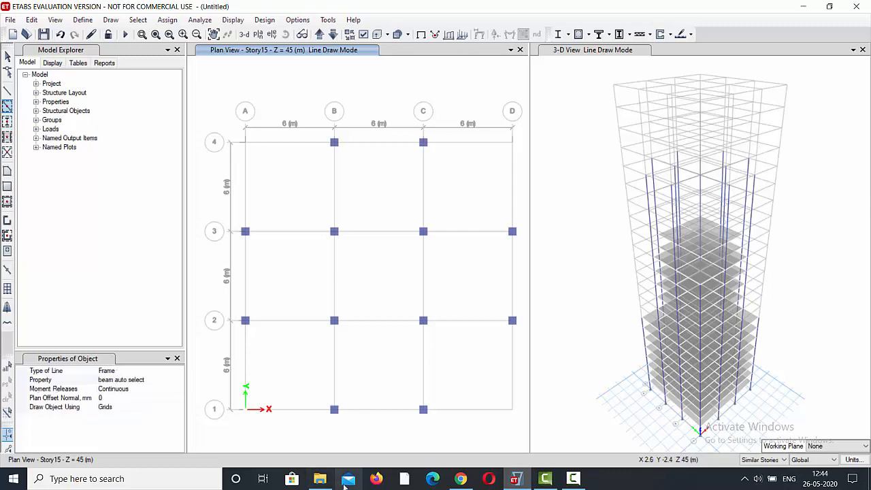
pyautogui.moveTo(313, 384)
pyautogui.mouseDown()
pyautogui.moveTo(327, 401)
pyautogui.moveTo(442, 427)
pyautogui.mouseUp()
pyautogui.moveTo(239, 311)
pyautogui.mouseDown()
pyautogui.moveTo(434, 344)
pyautogui.moveTo(520, 347)
pyautogui.mouseUp()
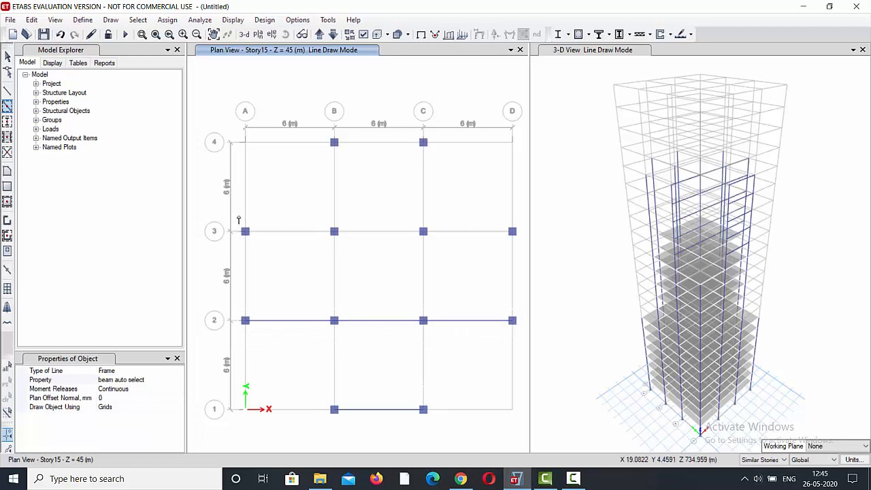
pyautogui.moveTo(238, 218)
pyautogui.mouseDown()
pyautogui.moveTo(272, 254)
pyautogui.moveTo(525, 265)
pyautogui.moveTo(515, 265)
pyautogui.mouseUp()
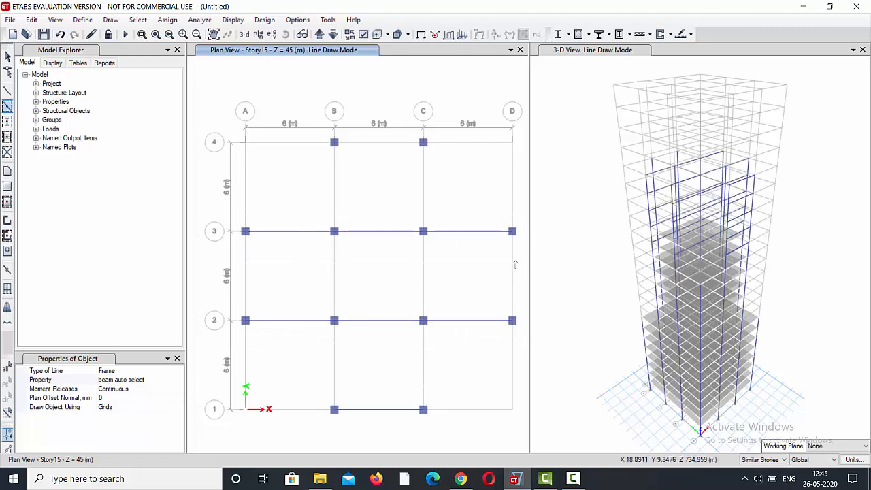
pyautogui.moveTo(318, 135)
pyautogui.mouseDown()
pyautogui.moveTo(352, 156)
pyautogui.moveTo(436, 171)
pyautogui.mouseUp()
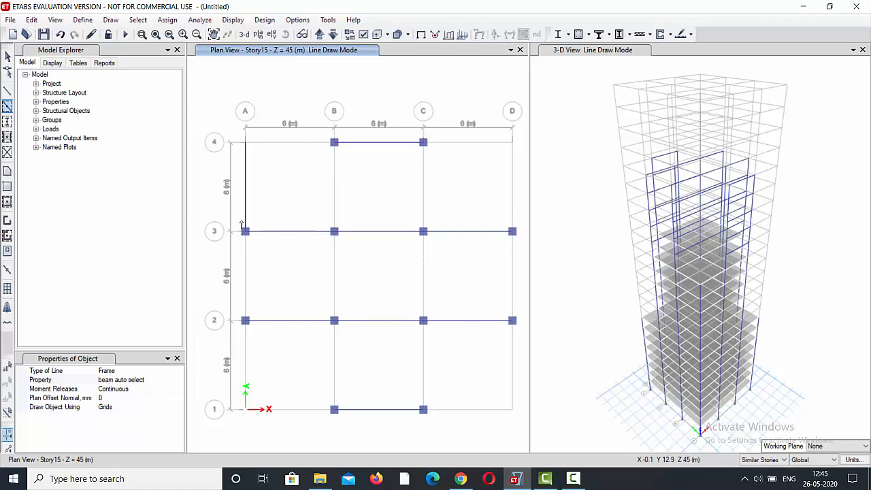
# Quick draw beam auto select beams between the columns along gridlines A, B, C and D in the Story15 plan.
pyautogui.moveTo(239, 223); pyautogui.dragTo(272, 334)
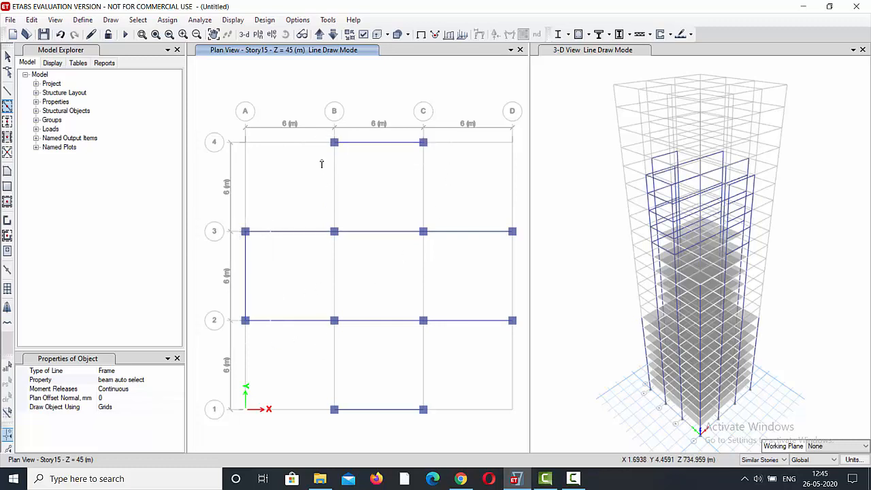
pyautogui.moveTo(318, 132); pyautogui.dragTo(358, 433)
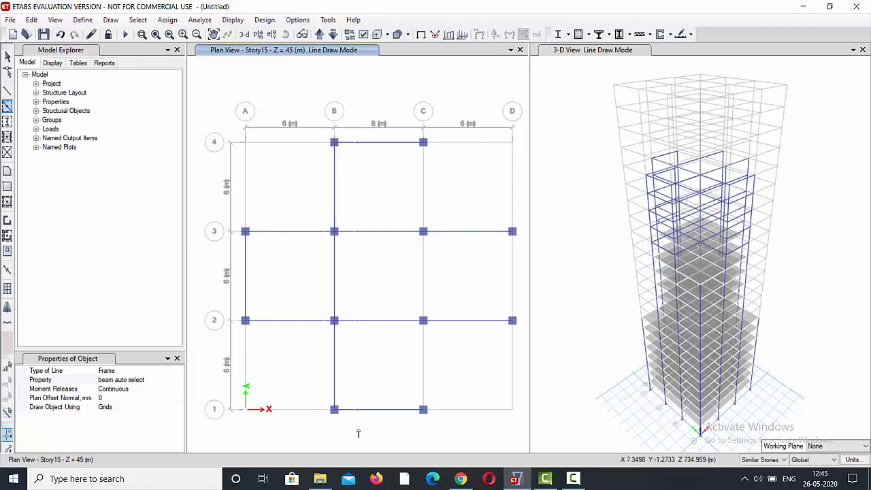
pyautogui.moveTo(417, 139); pyautogui.dragTo(452, 423)
pyautogui.moveTo(506, 213); pyautogui.dragTo(522, 342)
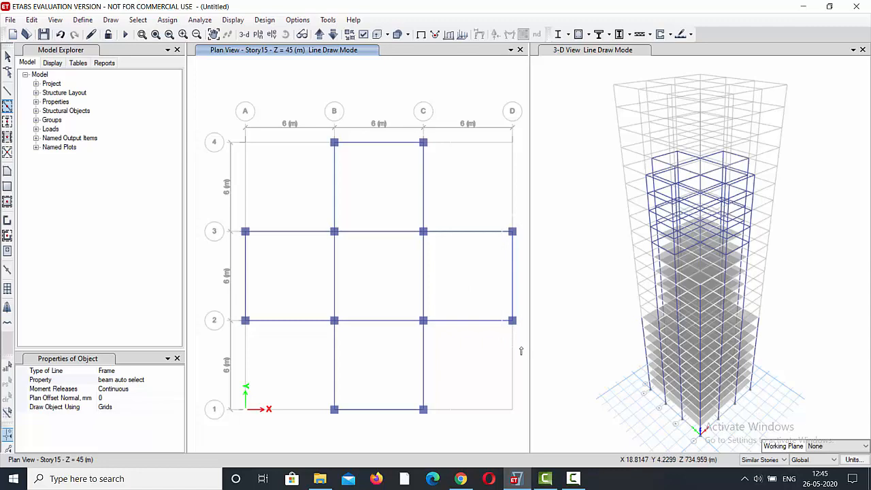
# Quick draw slab 150 floors in the five cross-shaped bays of the Story15 plan, leaving the four corner bays empty.
pyautogui.click(7, 201)
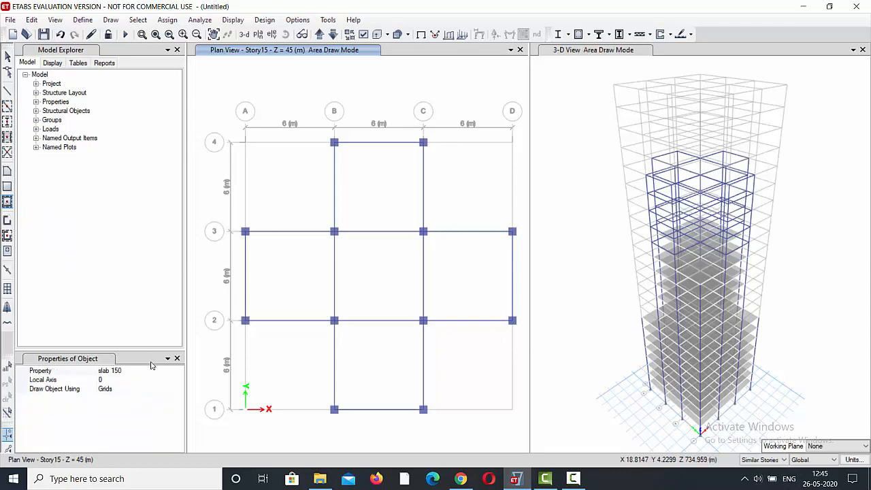
pyautogui.click(305, 288)
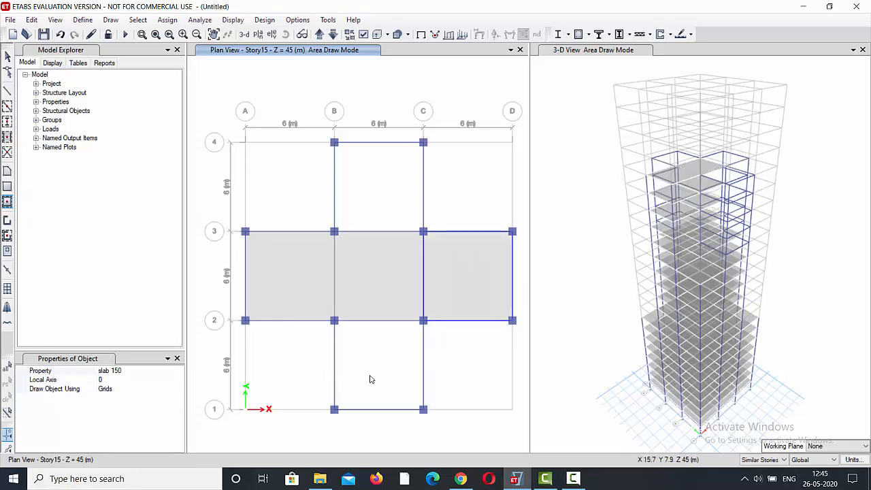
pyautogui.click(397, 193)
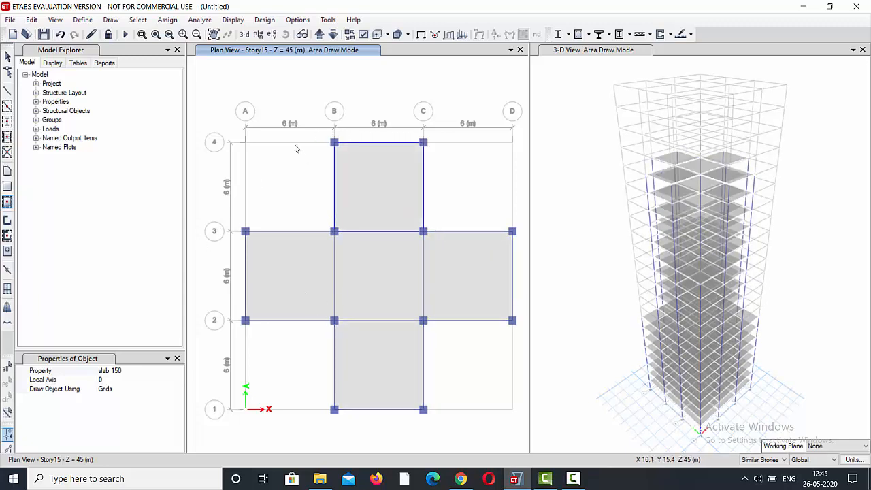
# Bring the plan view up from Story15 to Story20 and quick draw a column autoselect column at grid point B1.
pyautogui.click(323, 38)
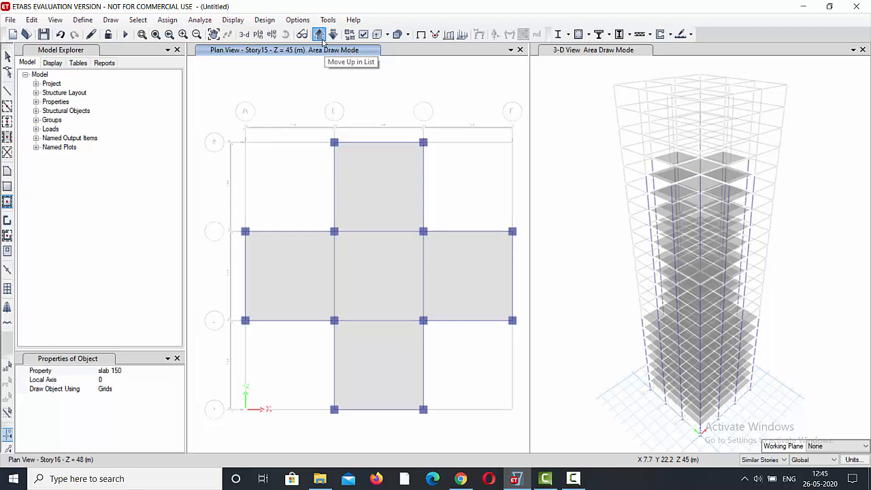
pyautogui.click(322, 39)
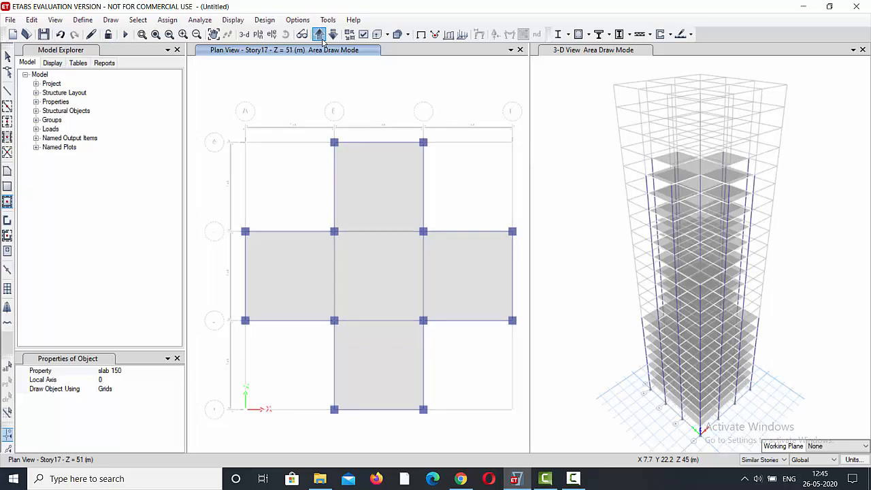
pyautogui.click(323, 38)
pyautogui.click(7, 121)
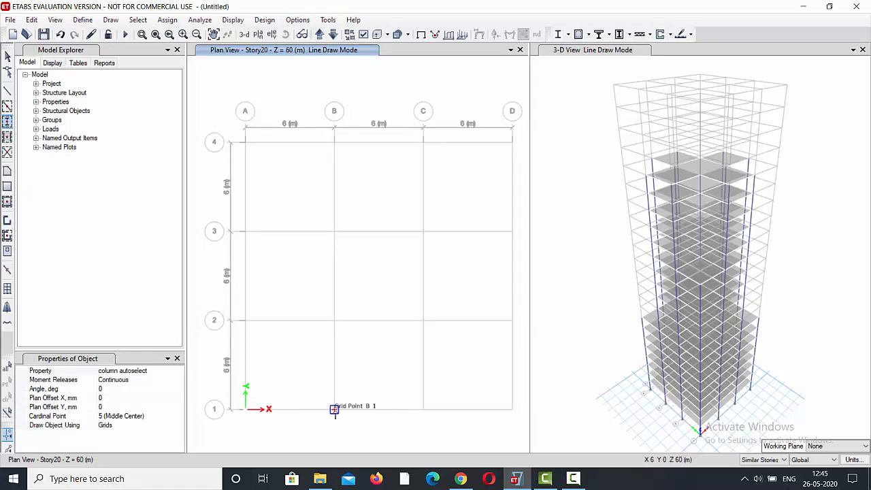
pyautogui.click(334, 409)
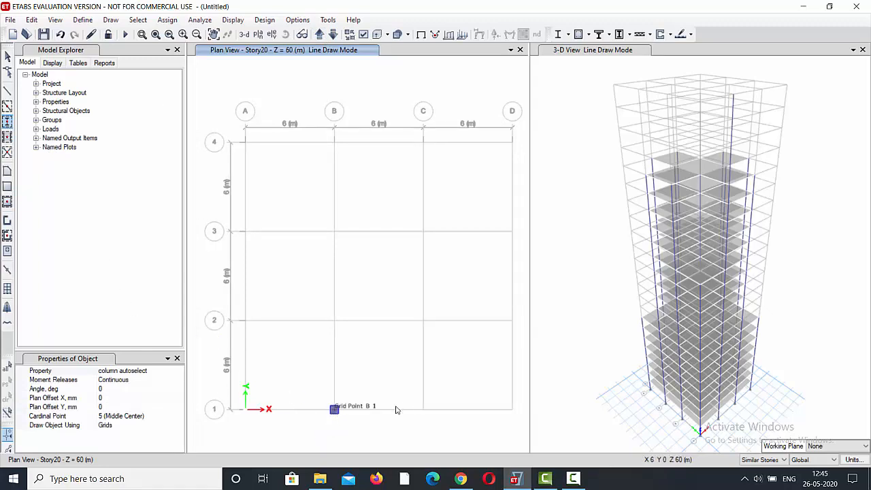
# Check the storey 20-23 reference layout in the browser, then quick draw the remaining columns at C1, B2, C2, B3 and C3 in ETABS.
pyautogui.click(461, 482)
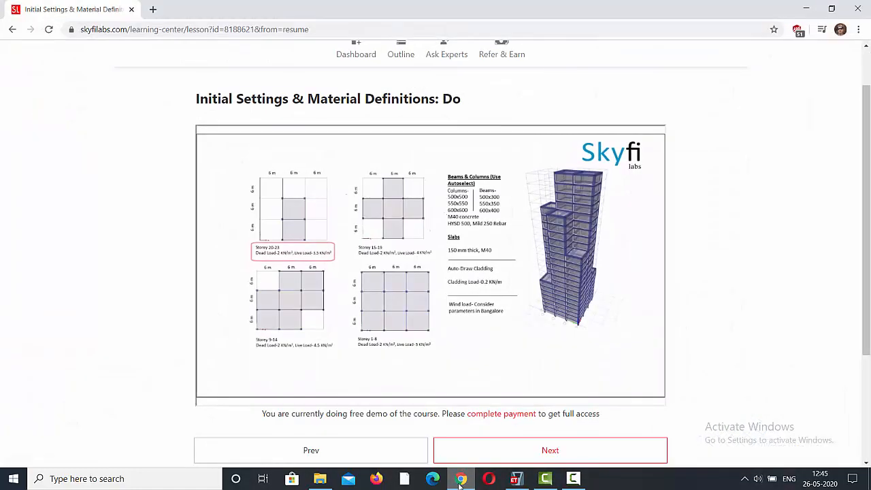
pyautogui.click(460, 482)
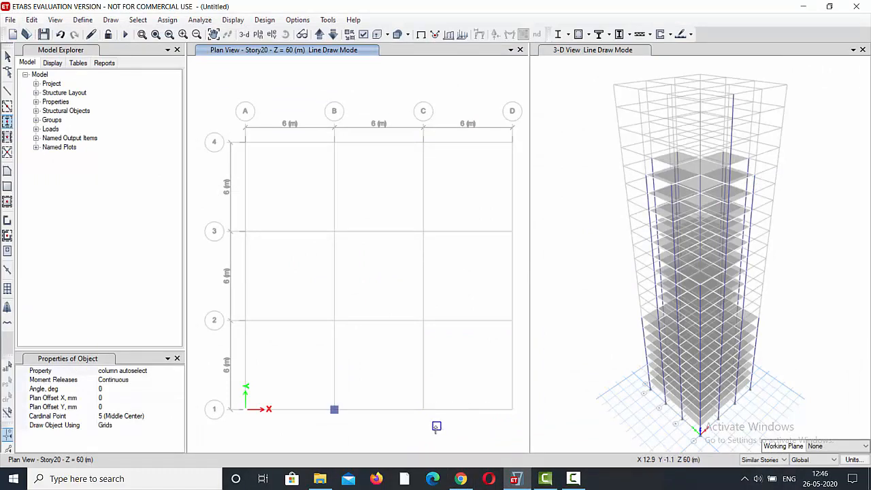
pyautogui.moveTo(437, 425); pyautogui.dragTo(411, 217)
pyautogui.moveTo(362, 345); pyautogui.dragTo(303, 207)
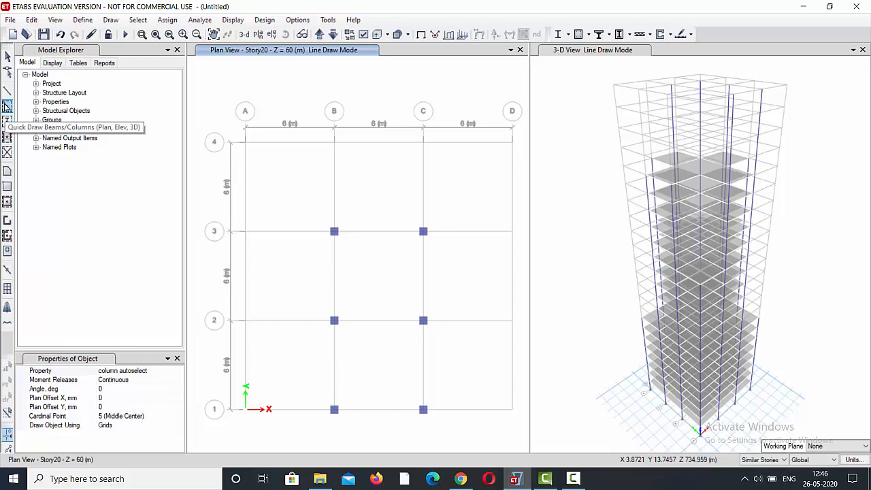
# Quick draw beam auto select beams between the six Story20 columns along gridlines 1, 2, 3, B and C.
pyautogui.click(6, 107)
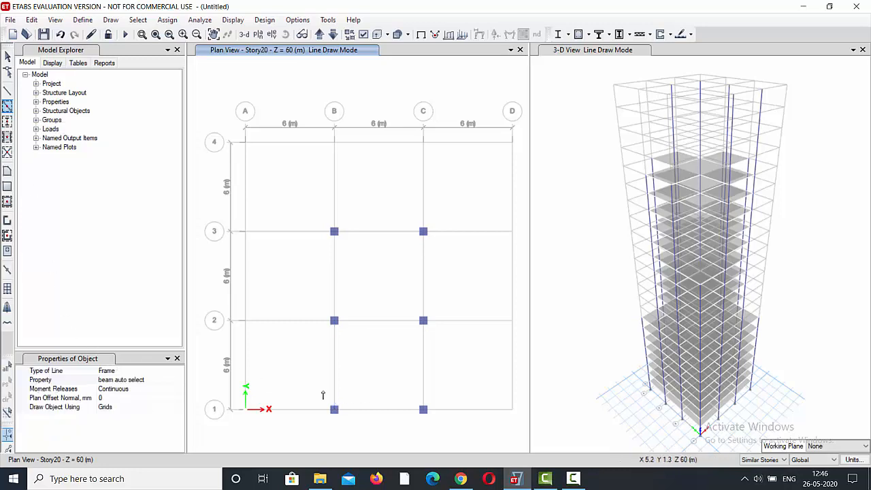
pyautogui.moveTo(323, 395); pyautogui.dragTo(473, 429)
pyautogui.moveTo(340, 321); pyautogui.dragTo(428, 346)
pyautogui.moveTo(327, 210); pyautogui.dragTo(438, 271)
pyautogui.moveTo(364, 435); pyautogui.dragTo(312, 214)
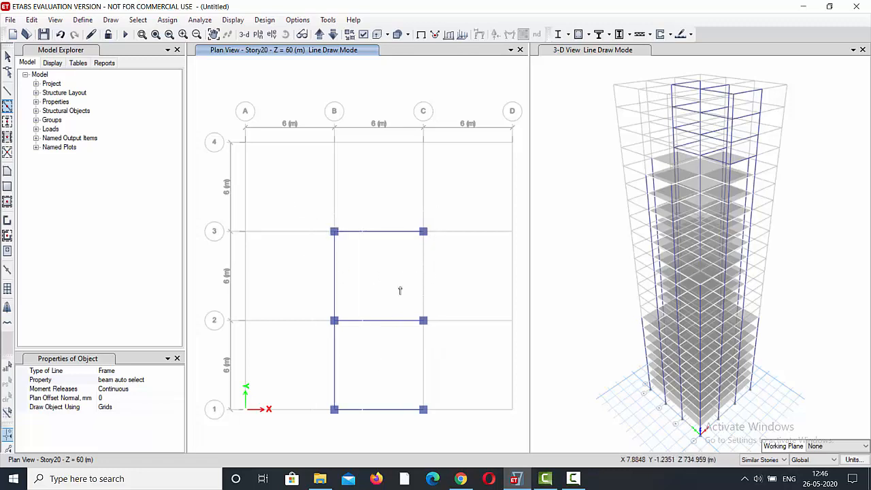
pyautogui.moveTo(410, 225); pyautogui.dragTo(442, 429)
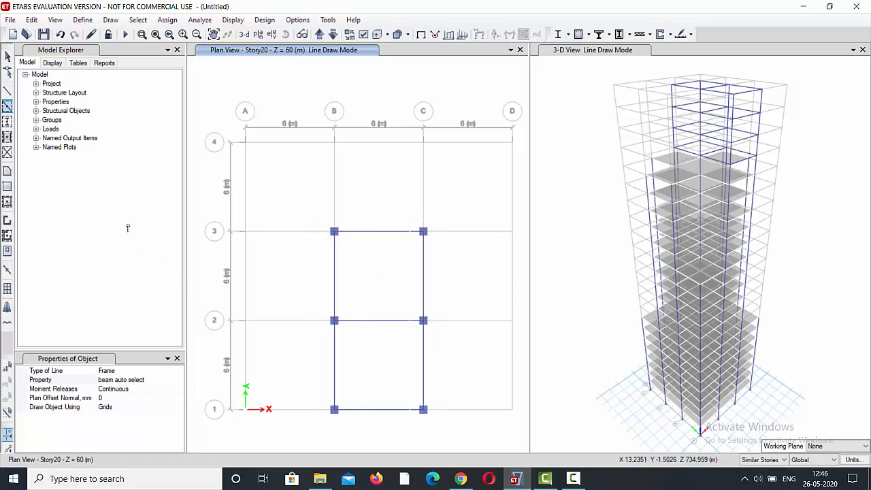
# Quick draw slab 150 floors in the two Story20 bays between gridlines B and C from gridline 1 to 3.
pyautogui.click(6, 201)
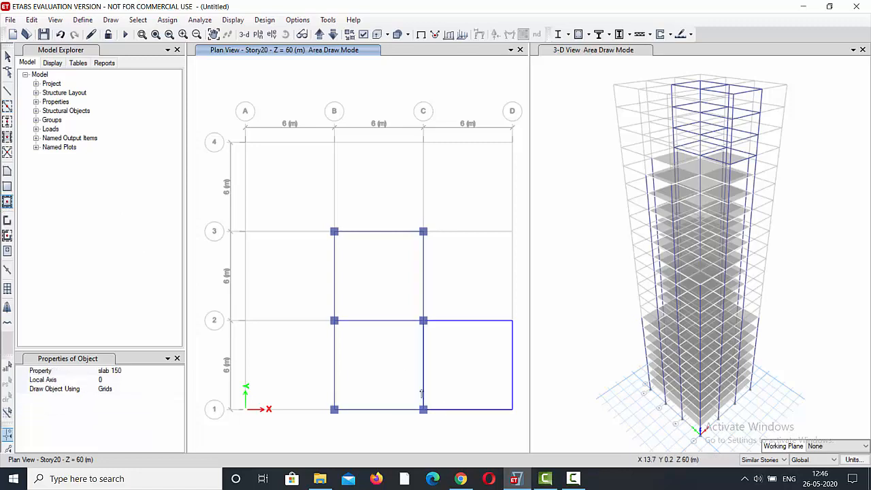
pyautogui.click(382, 348)
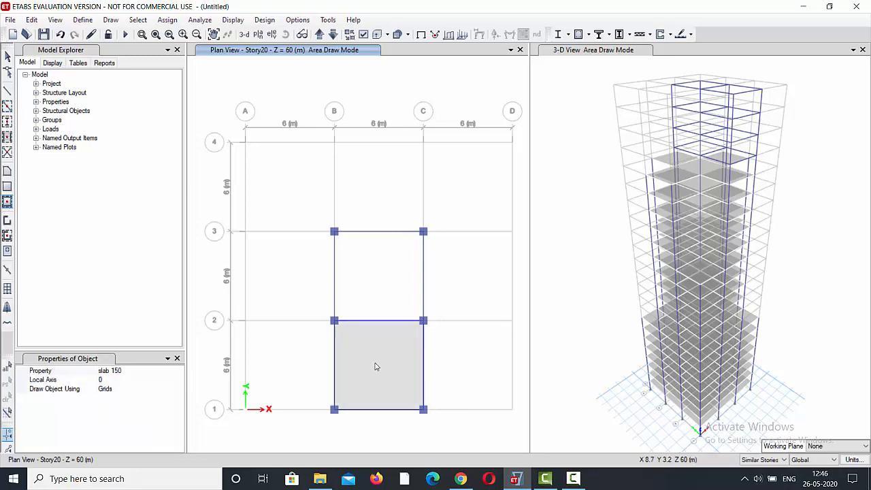
pyautogui.click(390, 263)
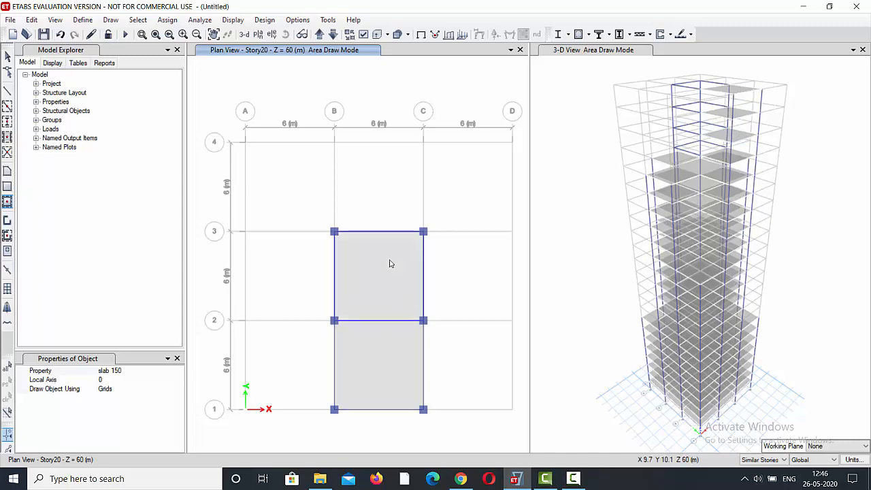
pyautogui.click(7, 57)
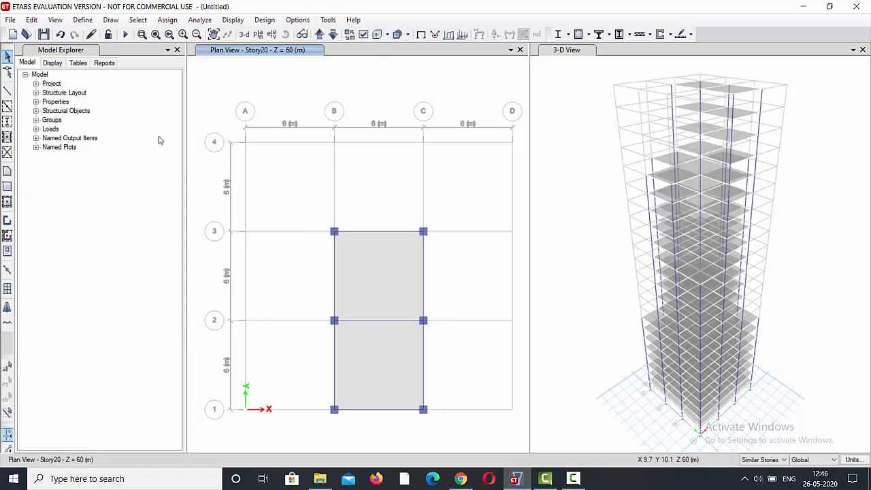
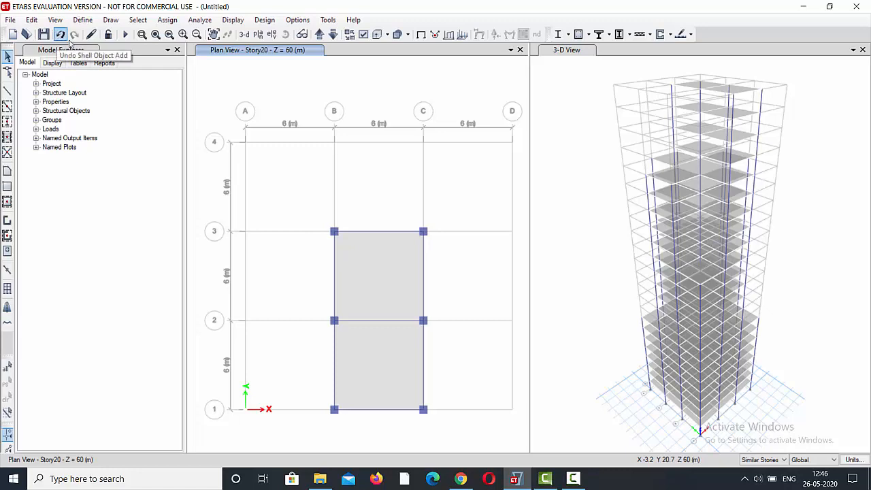
pyautogui.click(573, 478)
pyautogui.click(825, 433)
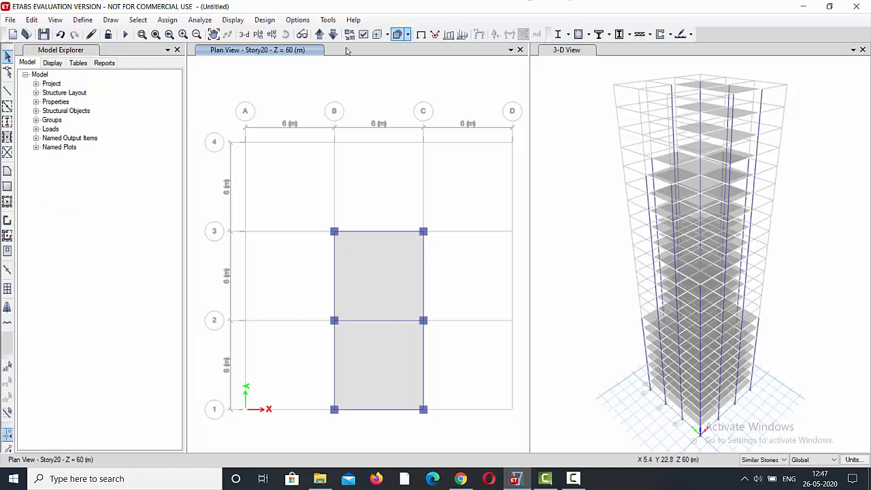
# Cycle the plan view from Story20 up through Story23 and Base to Story1.
pyautogui.click(318, 36)
pyautogui.click(318, 35)
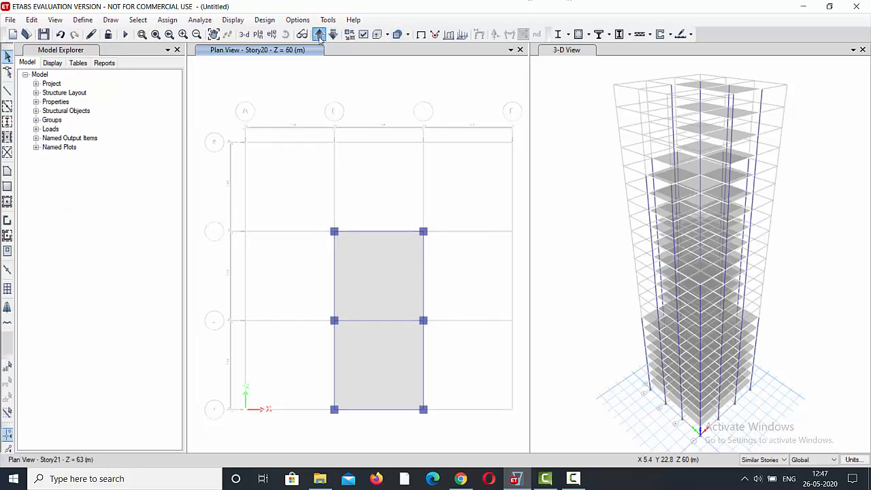
pyautogui.click(319, 35)
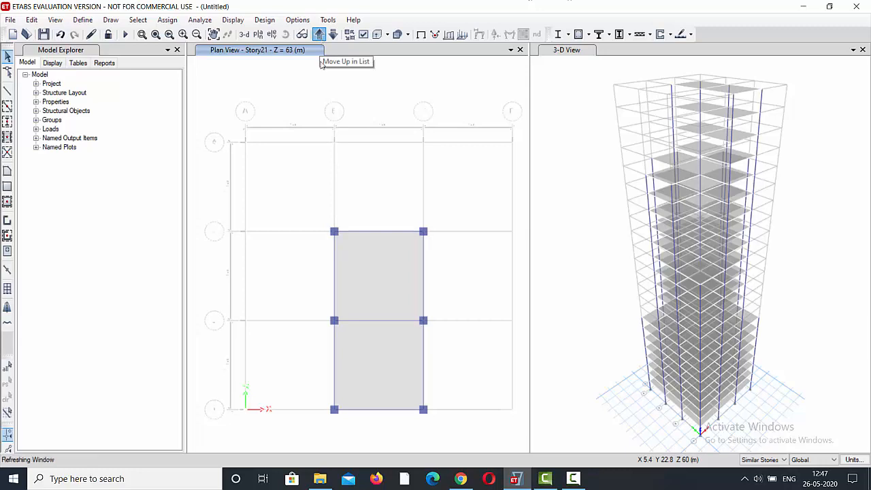
pyautogui.click(318, 36)
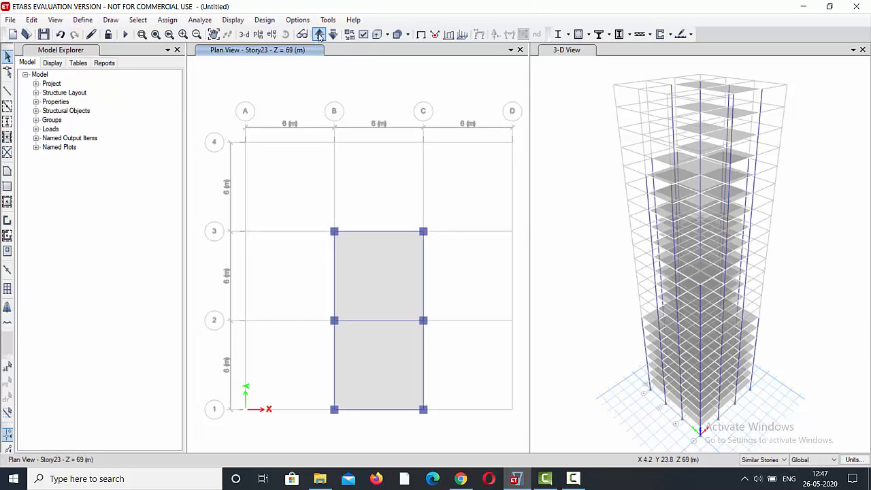
pyautogui.click(318, 36)
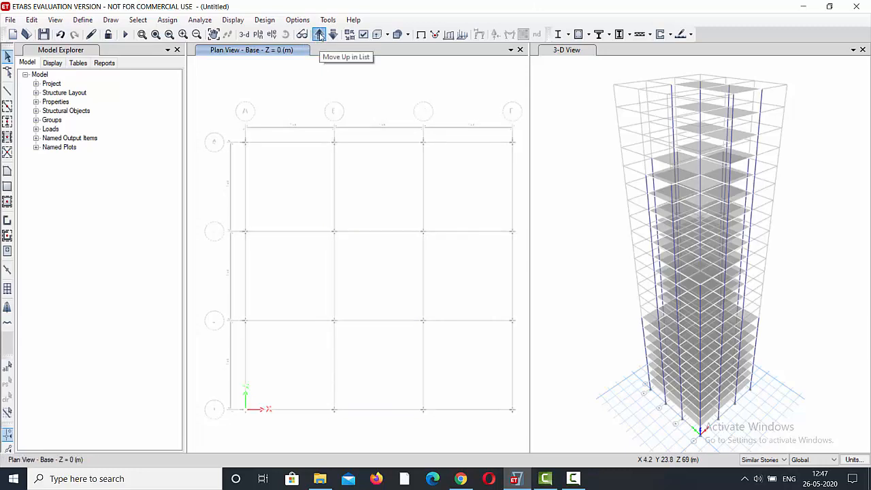
pyautogui.click(318, 36)
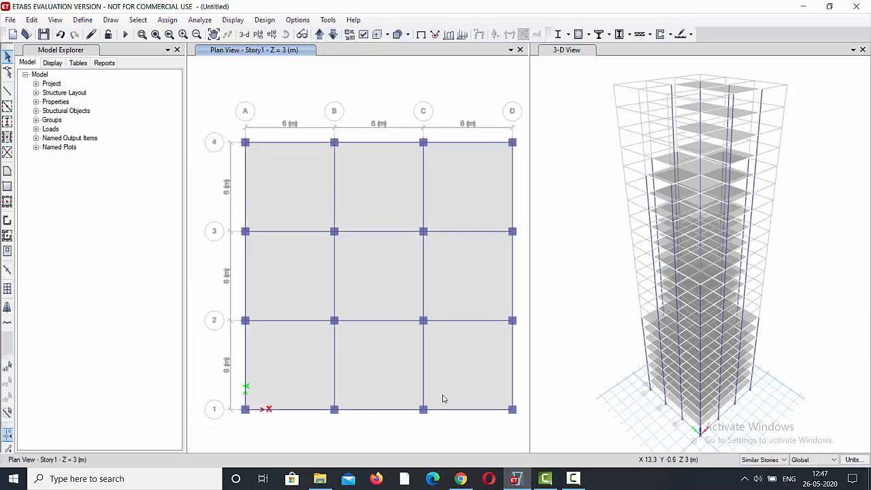
pyautogui.click(444, 364)
pyautogui.click(376, 364)
pyautogui.click(306, 365)
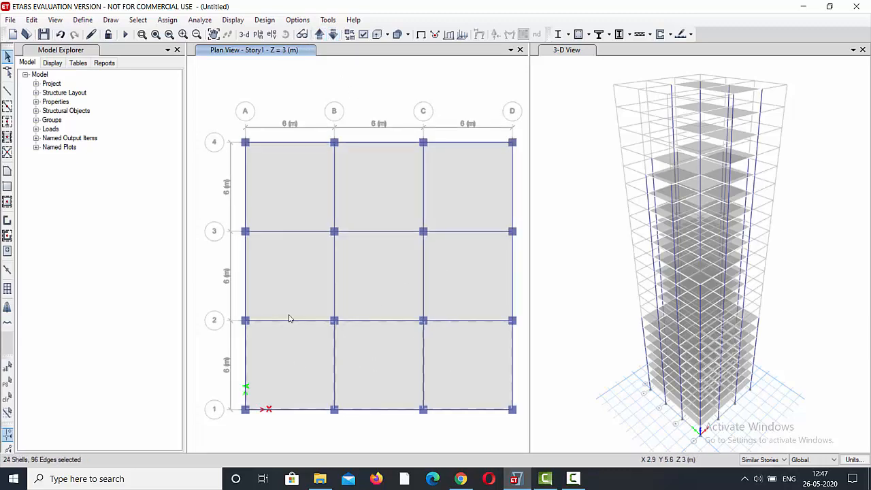
pyautogui.click(291, 287)
pyautogui.click(370, 281)
pyautogui.click(470, 276)
pyautogui.click(473, 201)
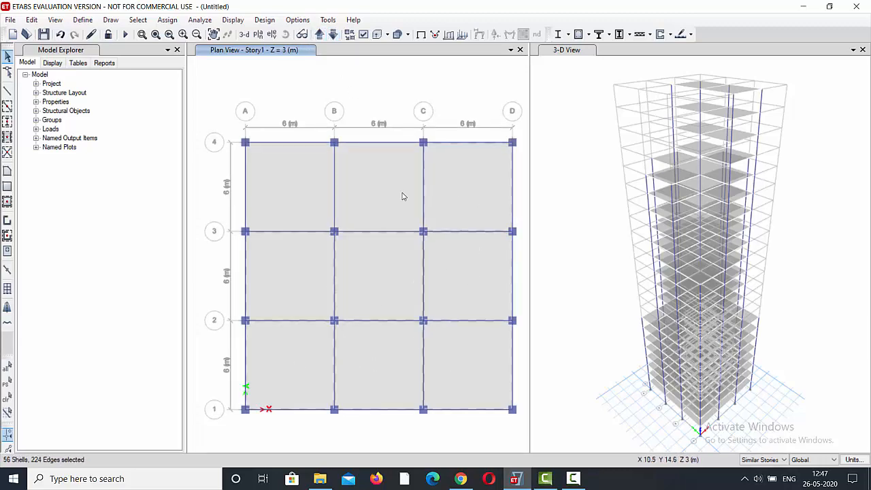
pyautogui.click(402, 197)
pyautogui.click(297, 194)
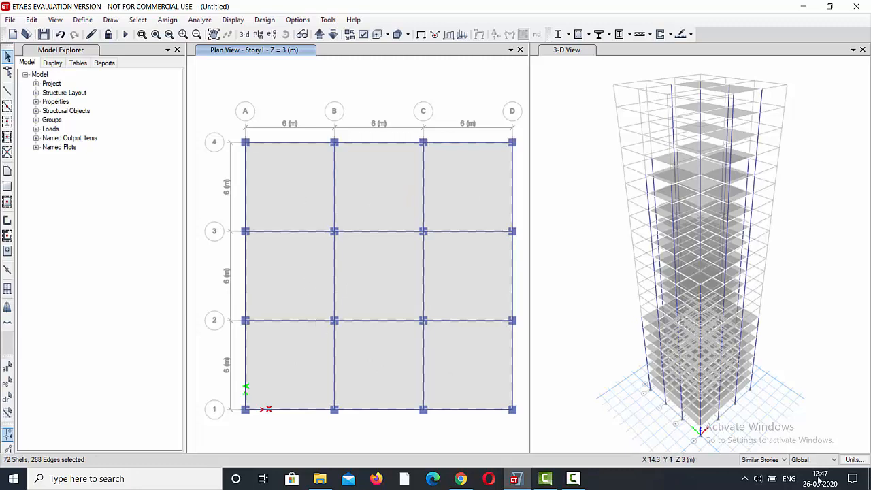
# Change the story scope to All Stories, clear the current selection, and select the slabs in all nine Story1 bays.
pyautogui.click(782, 459)
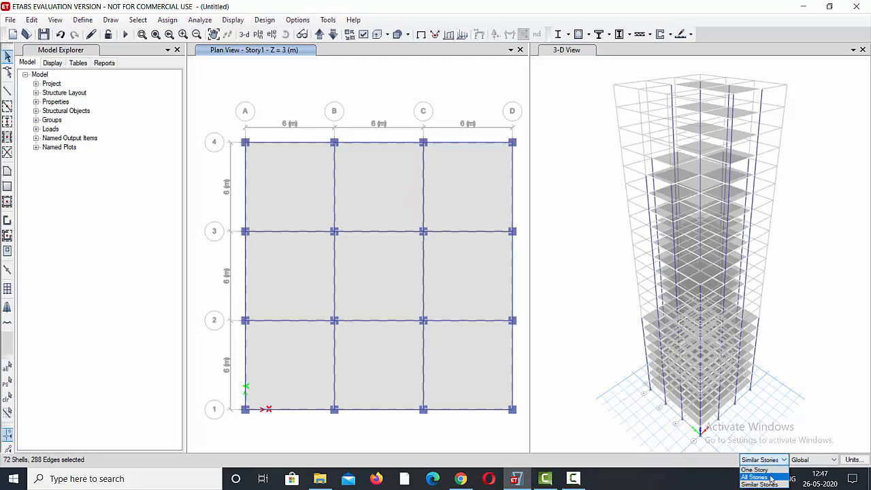
pyautogui.click(771, 478)
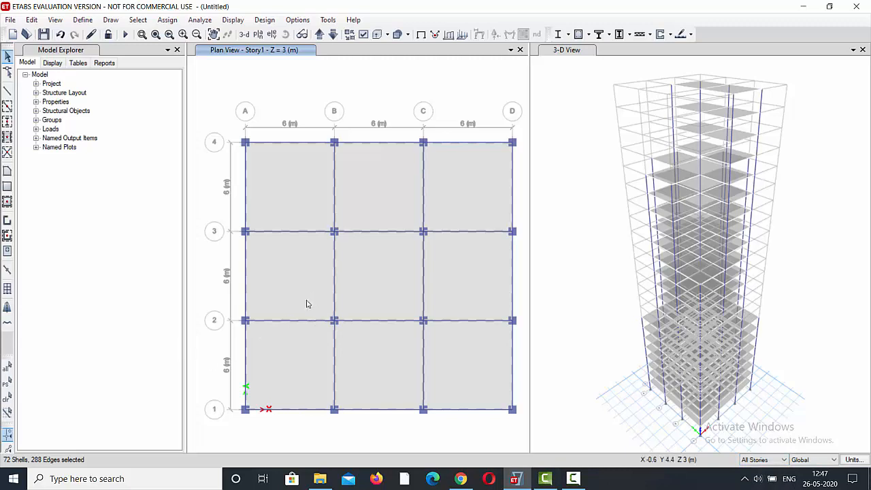
pyautogui.click(313, 100)
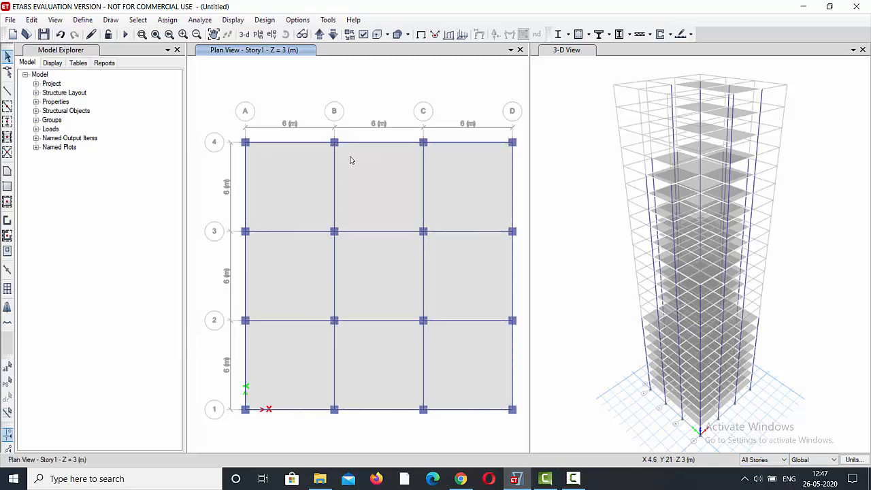
pyautogui.click(288, 360)
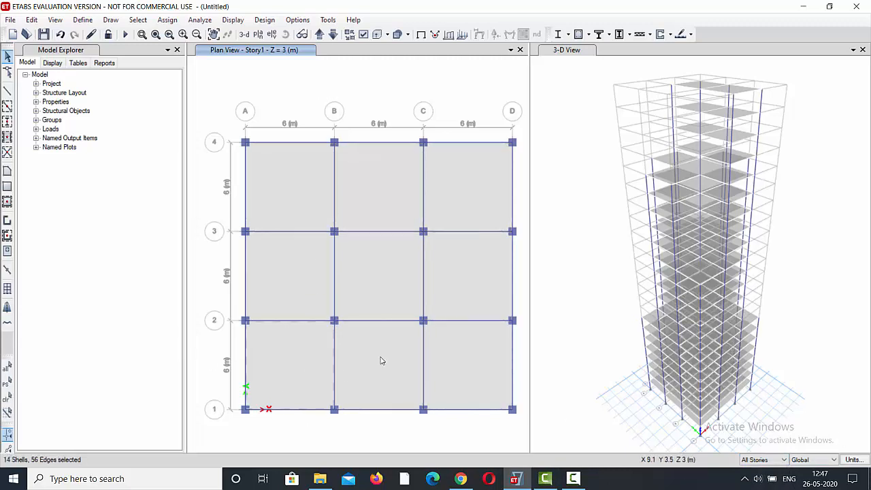
pyautogui.click(381, 360)
pyautogui.click(445, 358)
pyautogui.click(460, 287)
pyautogui.click(378, 280)
pyautogui.click(304, 277)
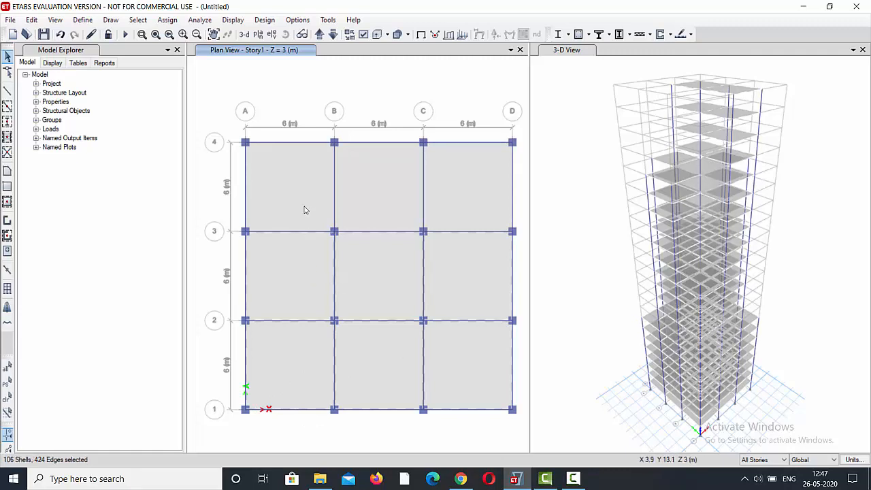
pyautogui.click(304, 206)
pyautogui.click(388, 196)
pyautogui.click(467, 192)
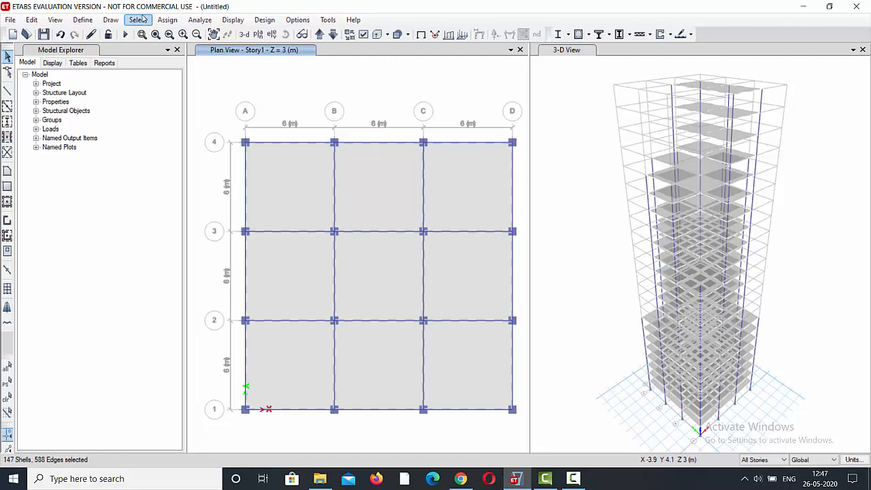
# Assign a uniform shell load of 2 kN/m² in the Gravity direction to the selected slabs under the Dead load pattern.
pyautogui.click(169, 19)
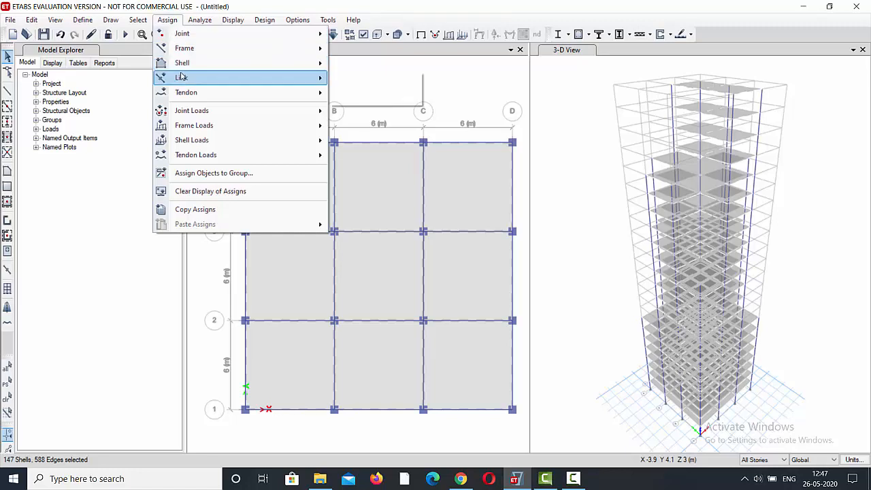
pyautogui.moveTo(195, 65)
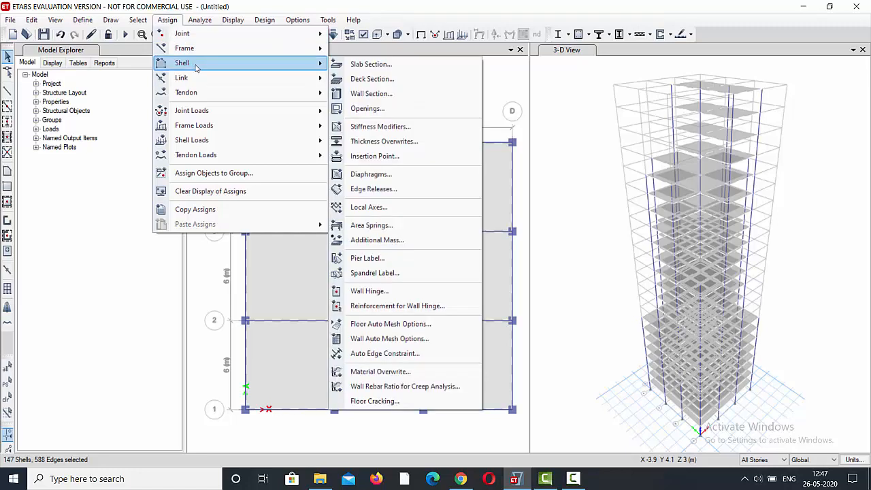
pyautogui.moveTo(214, 141)
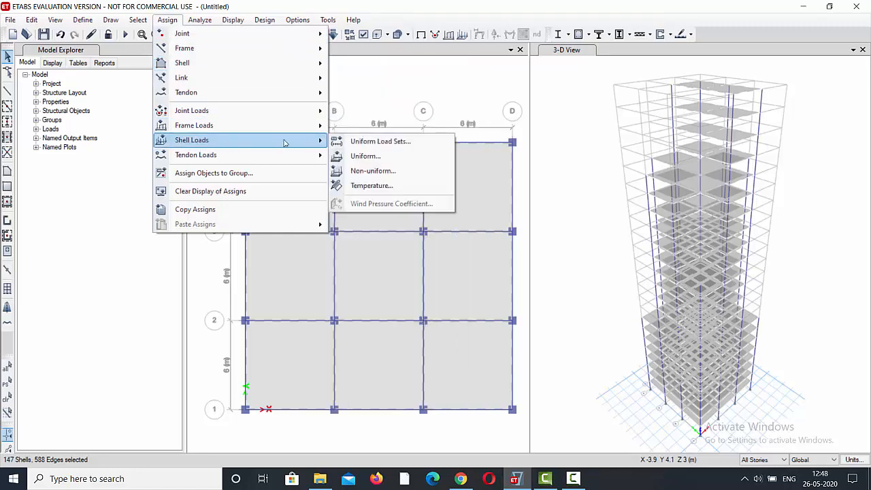
pyautogui.click(365, 158)
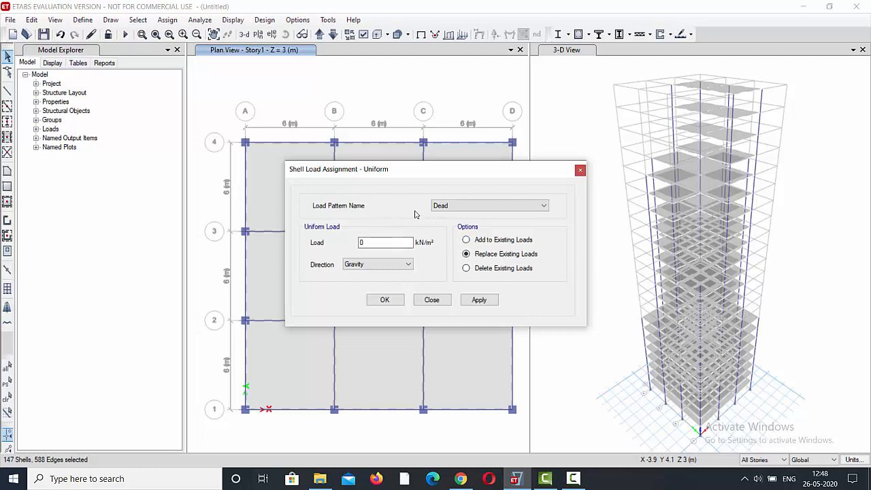
pyautogui.doubleClick(358, 242)
pyautogui.click(470, 302)
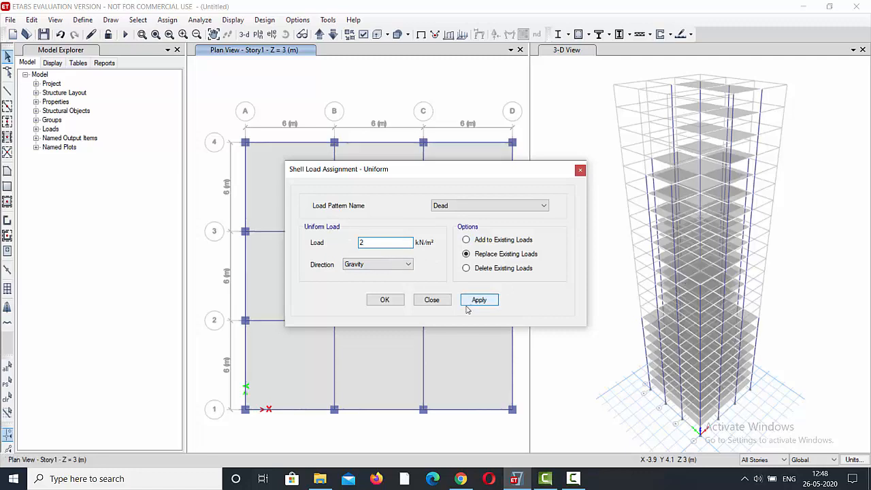
pyautogui.click(384, 302)
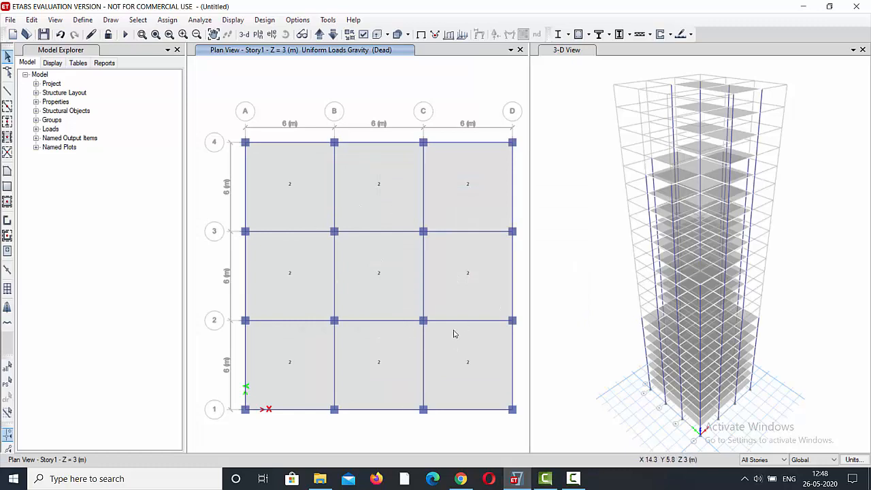
# Step the plan view down through the stories from Story23 to Story1 to check the uniform dead load on every slab.
pyautogui.click(332, 35)
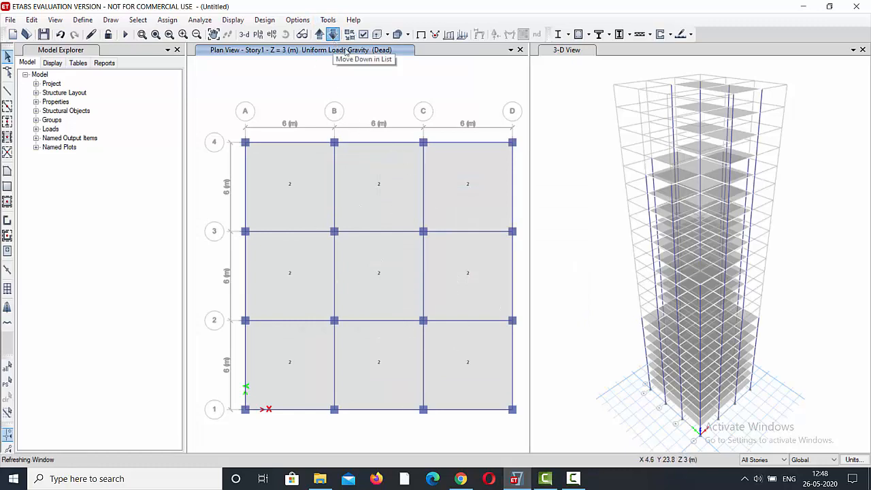
pyautogui.click(332, 35)
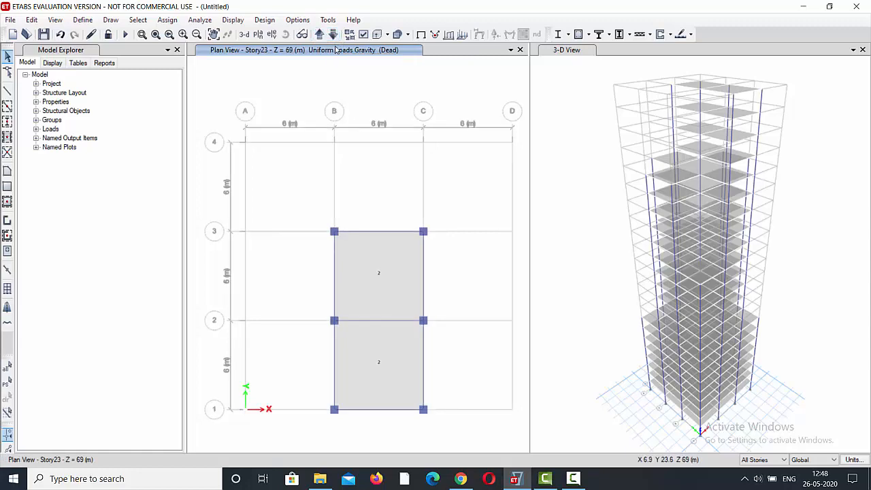
pyautogui.click(333, 37)
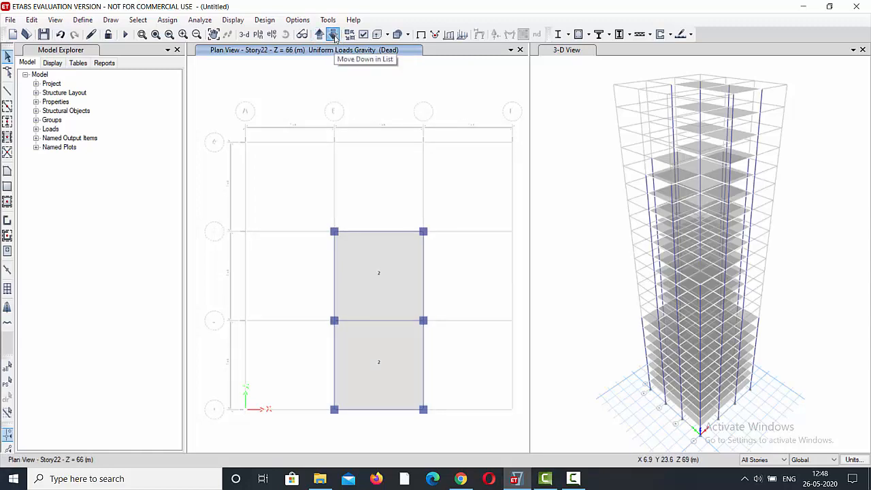
pyautogui.click(333, 35)
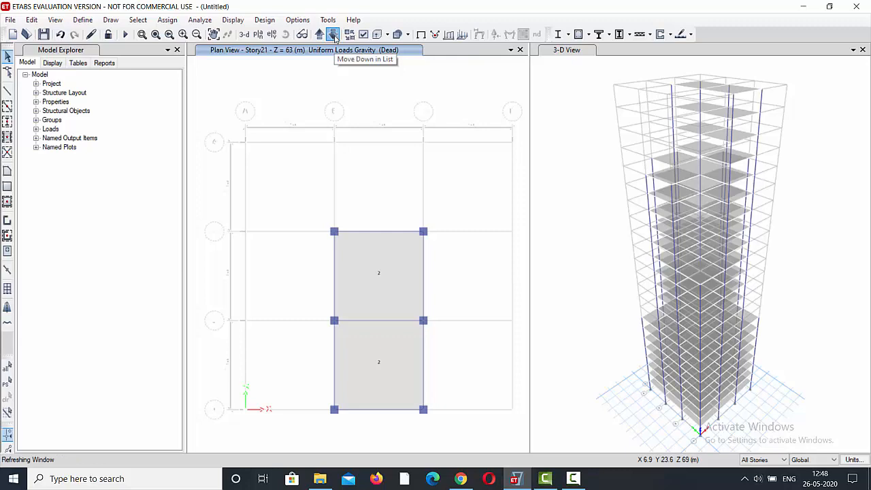
pyautogui.click(334, 35)
pyautogui.click(334, 35)
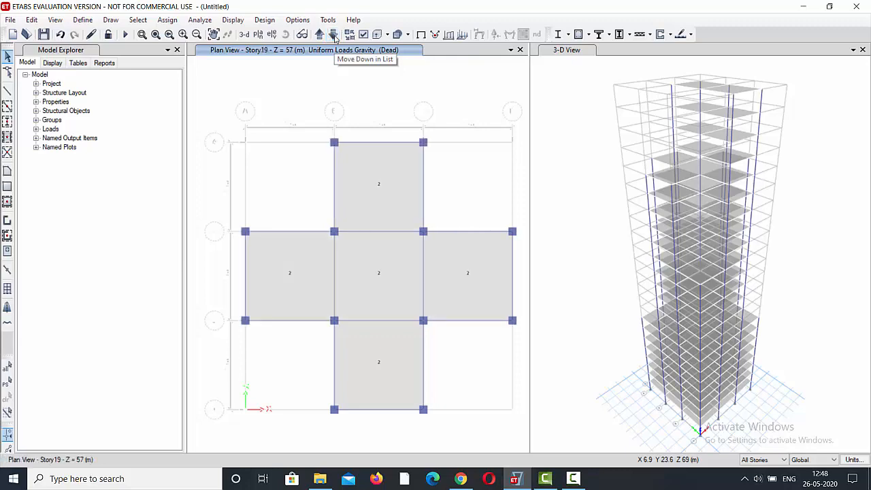
pyautogui.click(334, 35)
pyautogui.click(334, 35)
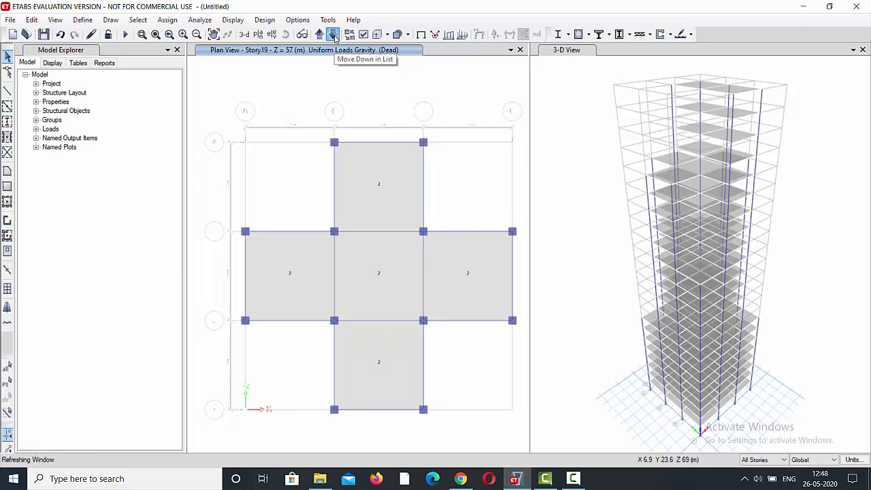
pyautogui.click(334, 38)
pyautogui.click(334, 37)
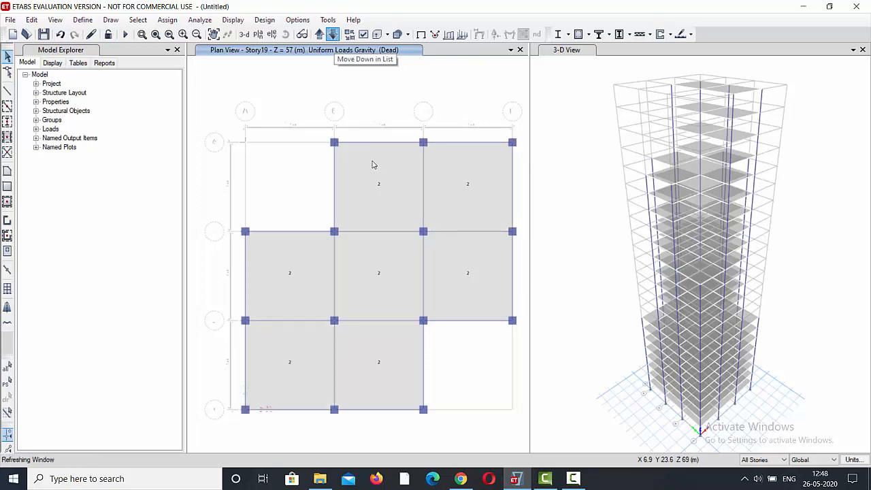
pyautogui.click(333, 35)
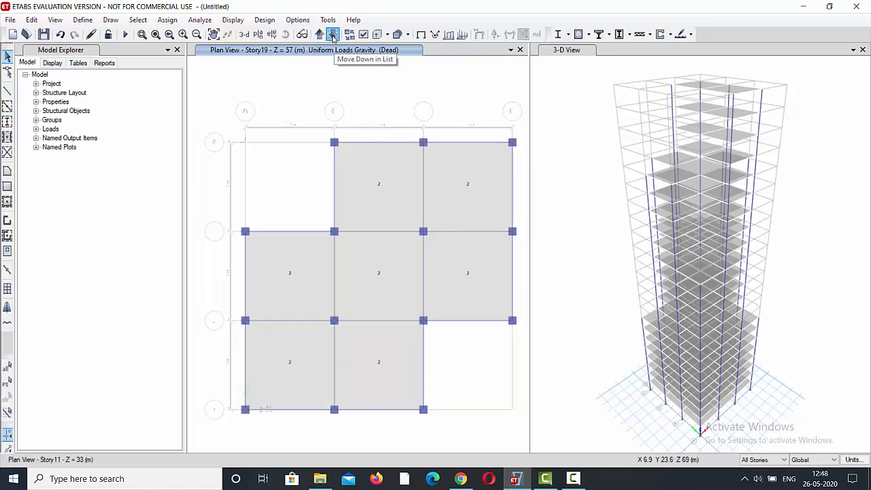
pyautogui.click(333, 36)
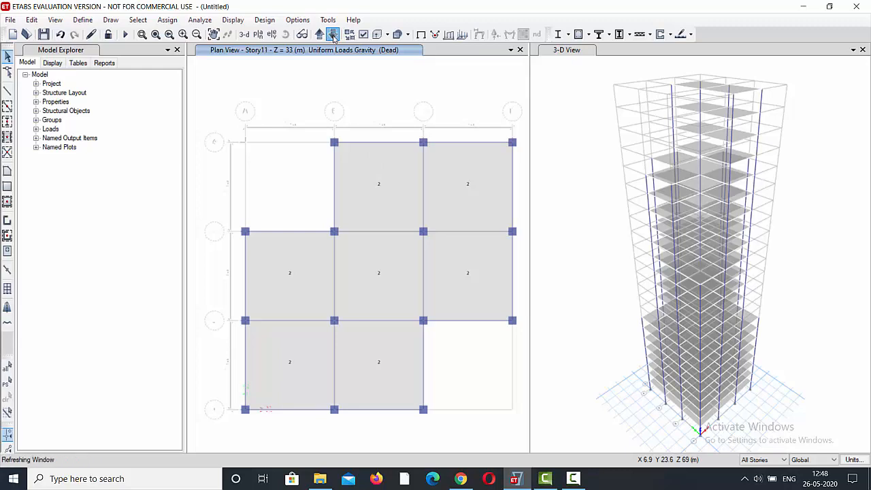
pyautogui.click(333, 35)
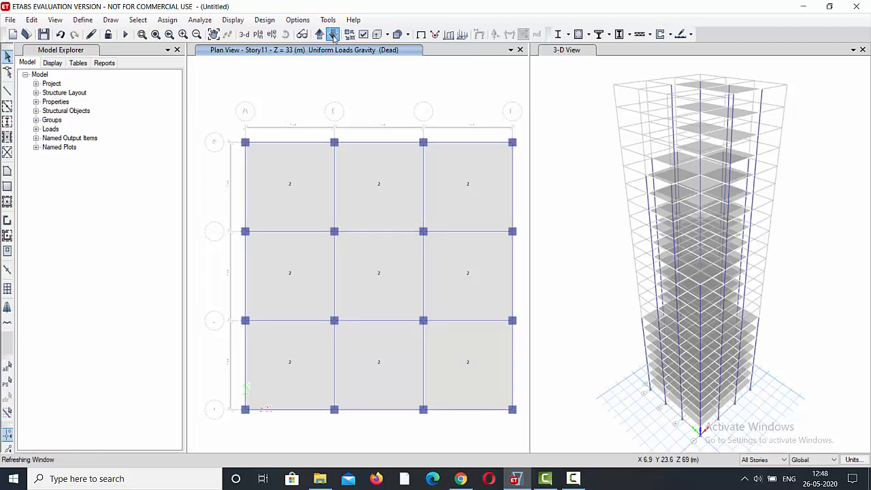
pyautogui.click(333, 34)
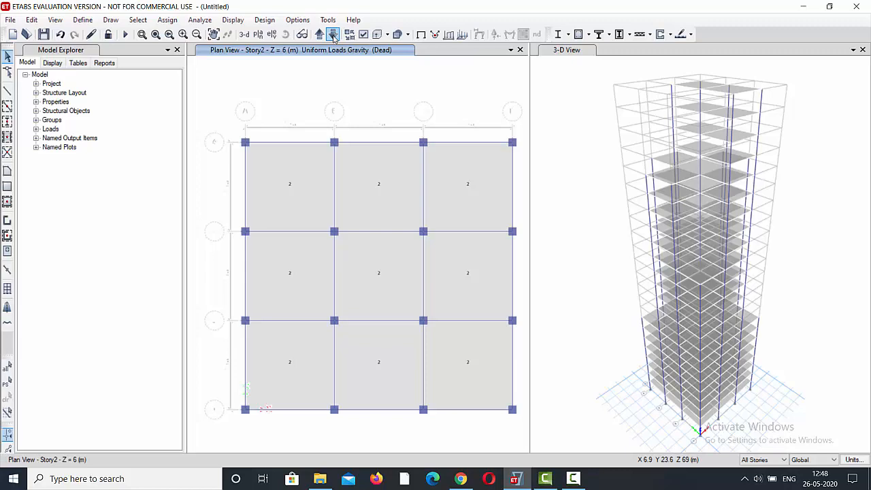
pyautogui.click(332, 34)
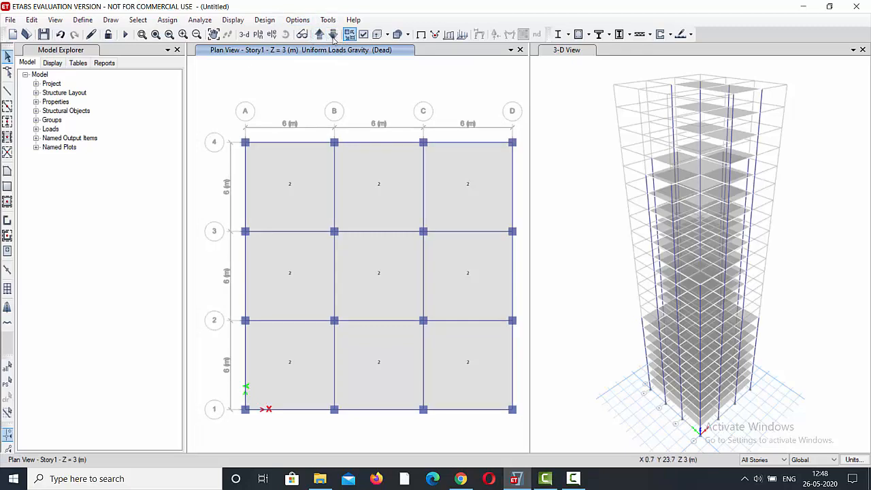
pyautogui.click(329, 38)
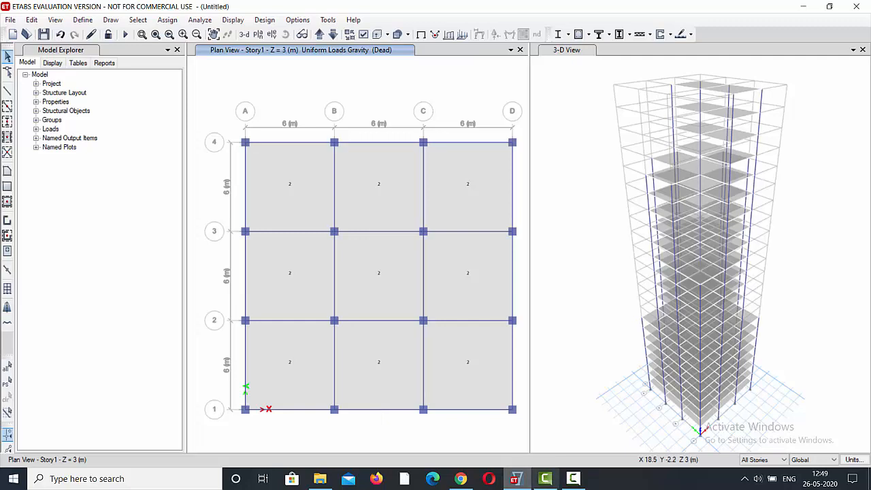
# Change the story scope to Similar Stories and select the slabs in all nine Story1 bays.
pyautogui.click(783, 460)
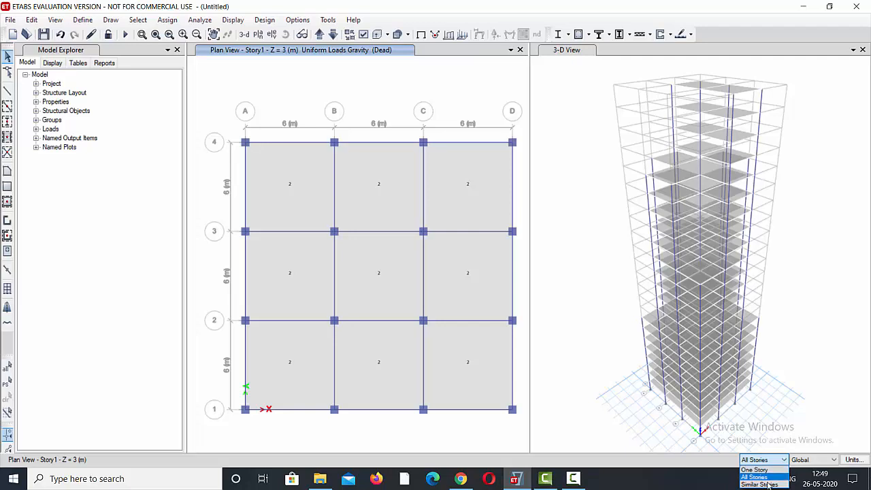
pyautogui.click(767, 484)
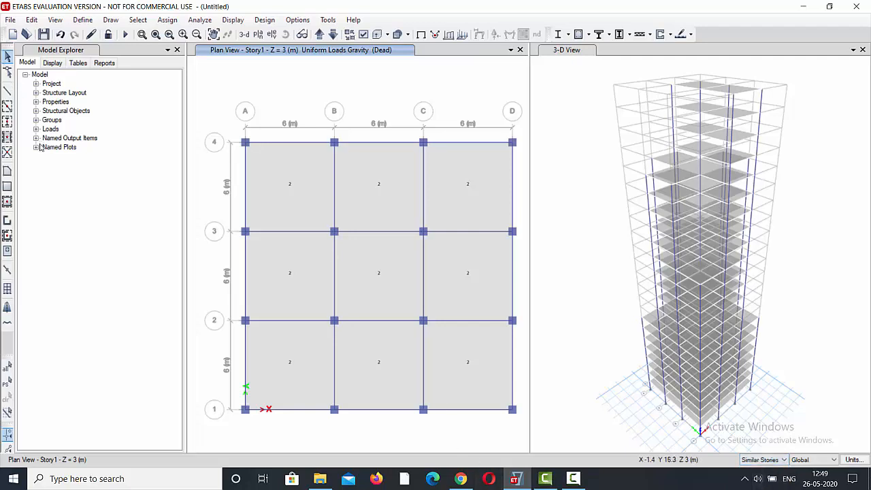
pyautogui.click(361, 343)
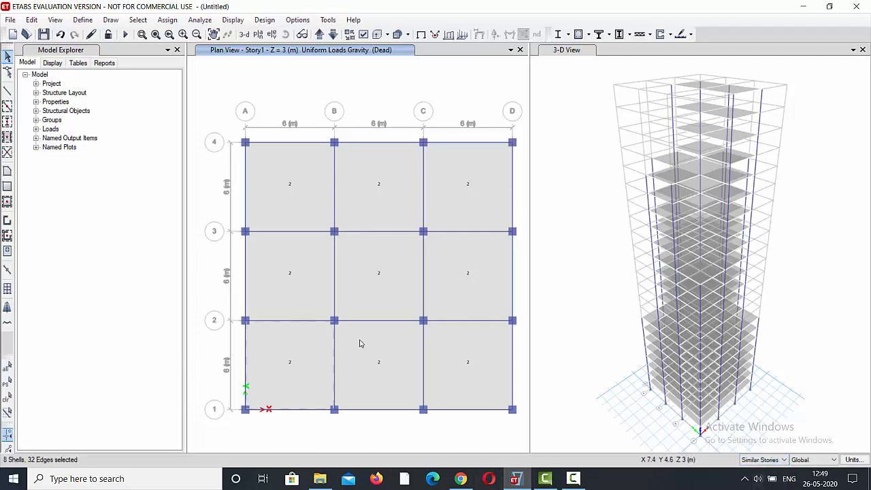
pyautogui.click(361, 344)
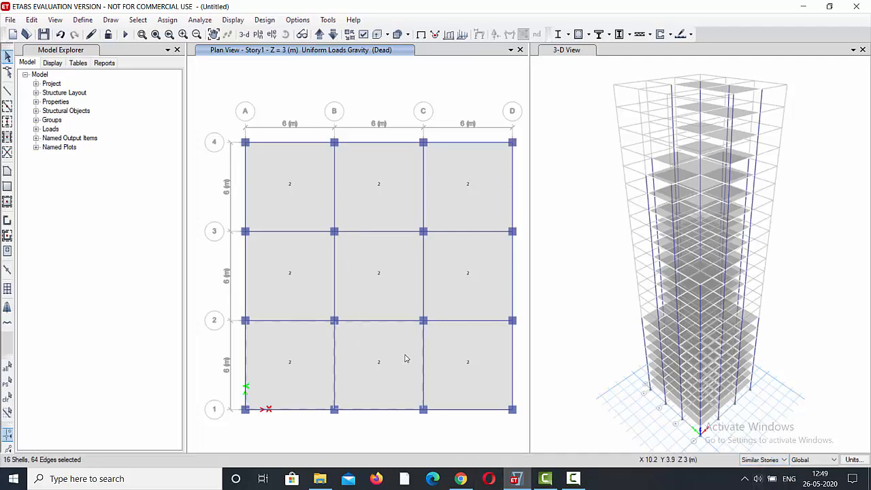
pyautogui.click(455, 350)
pyautogui.click(451, 297)
pyautogui.click(385, 304)
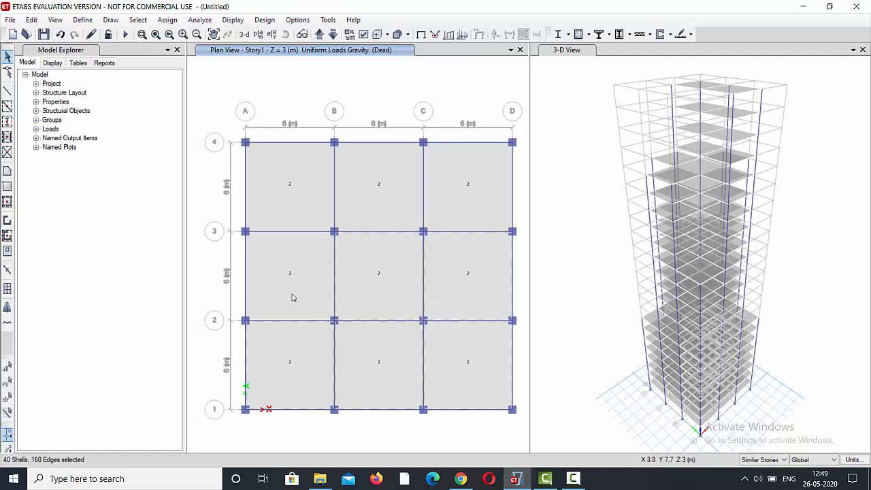
pyautogui.click(292, 257)
pyautogui.click(306, 206)
pyautogui.click(384, 203)
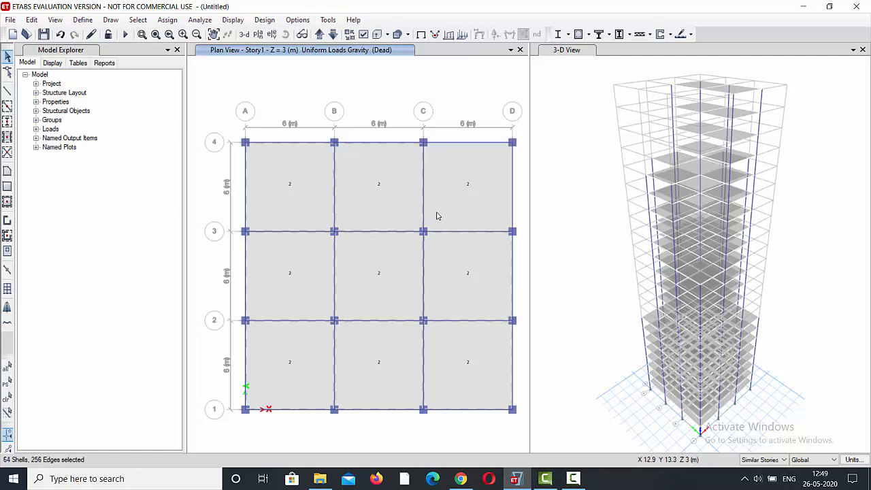
pyautogui.click(437, 216)
# Assign a uniform shell load of 5 kN/m² in the Gravity direction to the selected slabs under the Live load pattern.
pyautogui.click(163, 20)
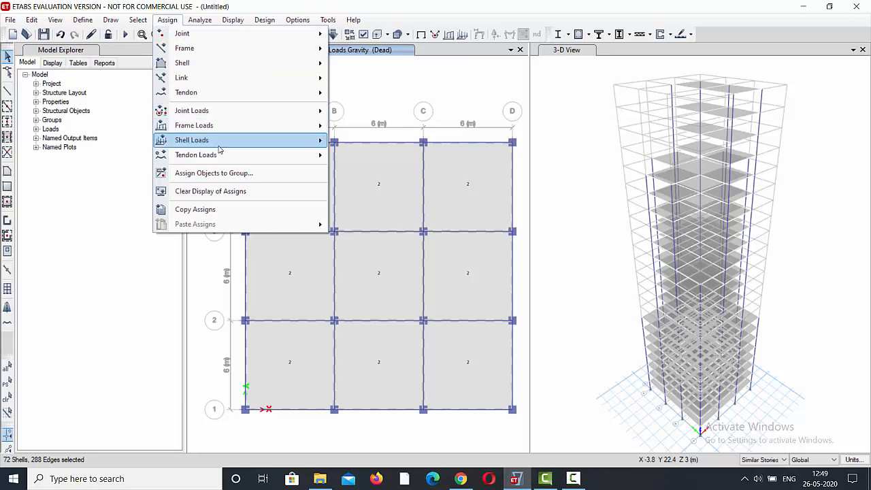
pyautogui.click(354, 157)
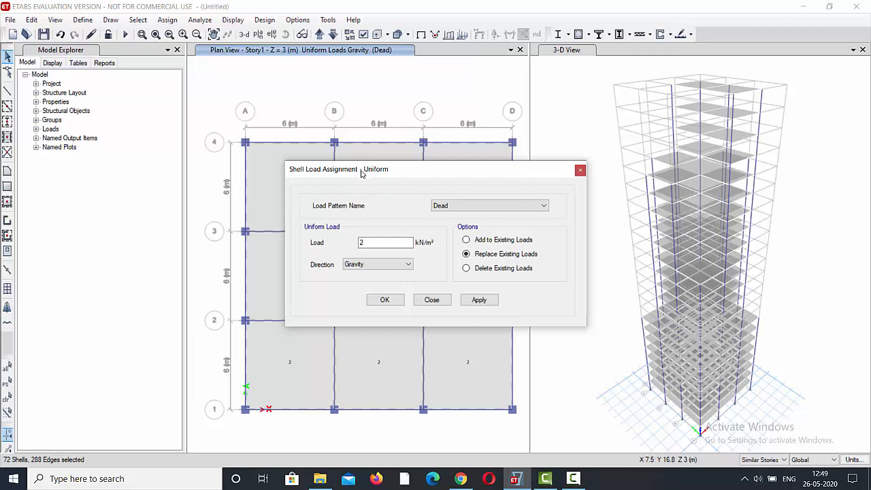
pyautogui.doubleClick(370, 244)
pyautogui.click(539, 206)
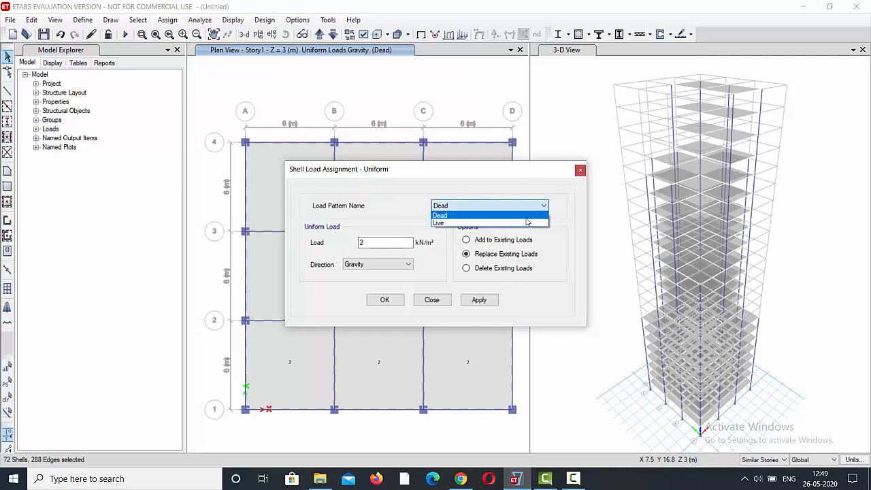
pyautogui.click(484, 222)
pyautogui.moveTo(370, 245); pyautogui.dragTo(337, 250)
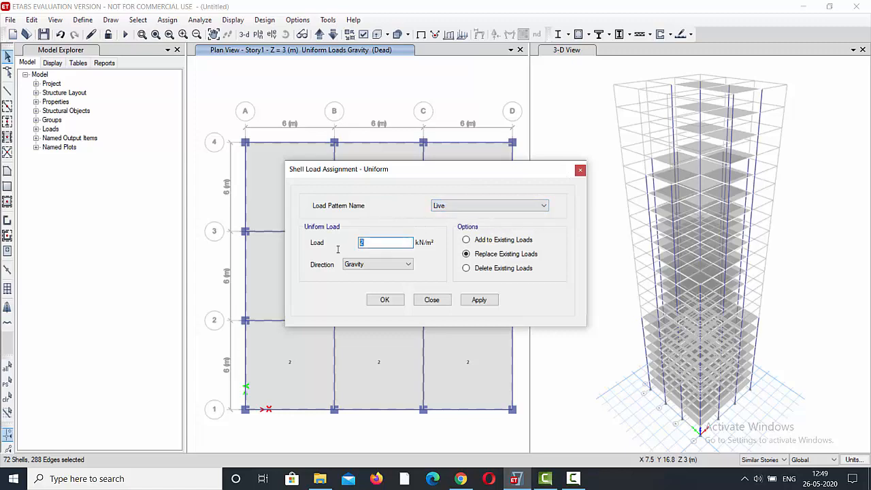
pyautogui.write('5')
pyautogui.click(479, 300)
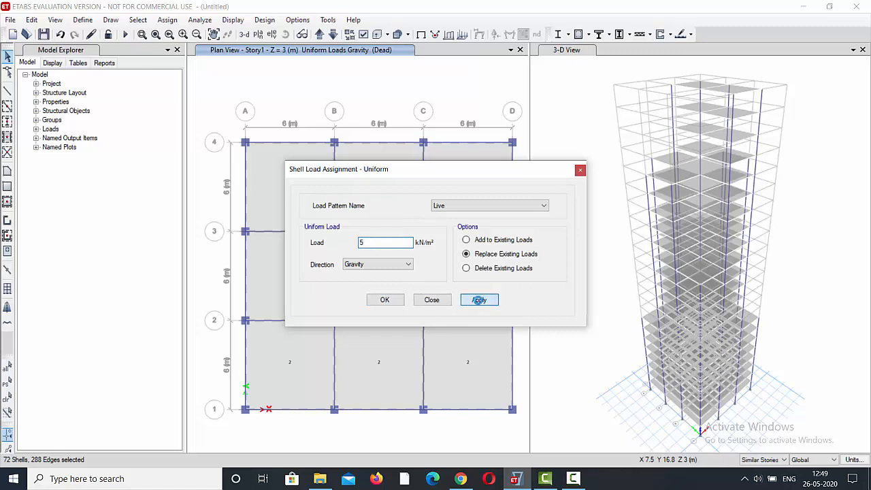
pyautogui.click(384, 300)
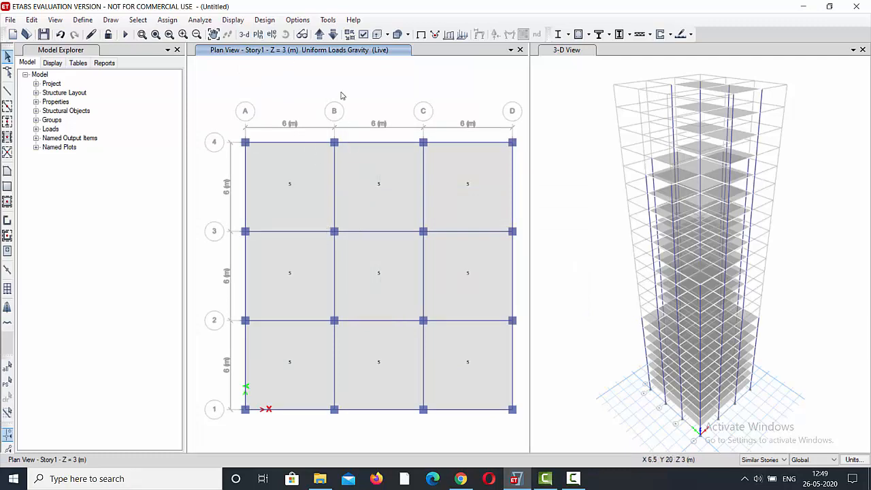
# Step the plan view up from Story1 to Story9 to check the uniform live load on each story's slabs.
pyautogui.click(321, 34)
pyautogui.click(320, 34)
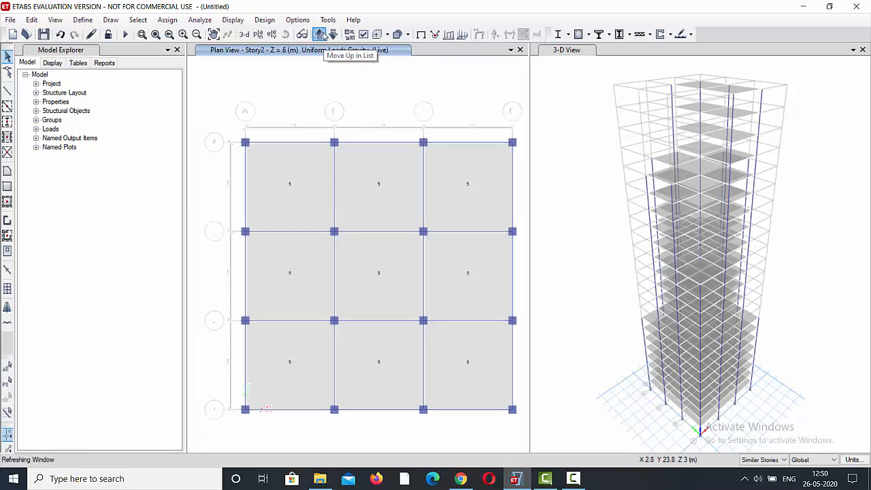
pyautogui.click(323, 35)
pyautogui.click(323, 36)
pyautogui.click(323, 35)
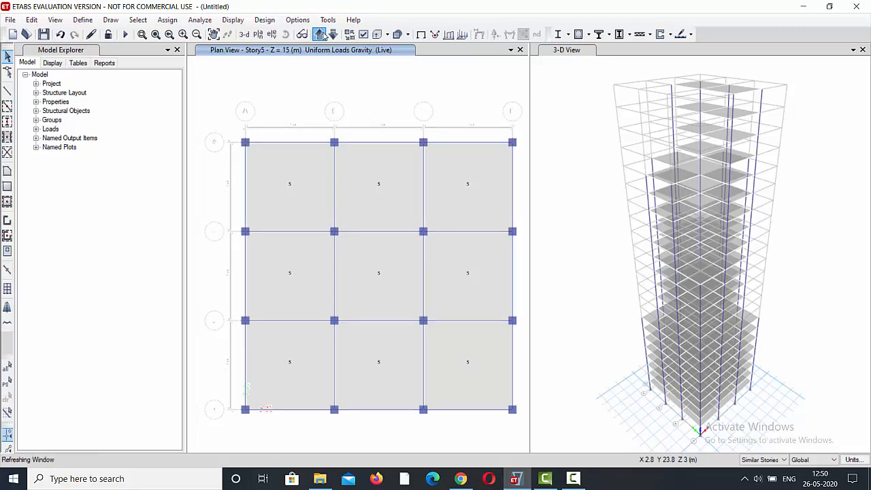
pyautogui.click(324, 36)
pyautogui.click(323, 35)
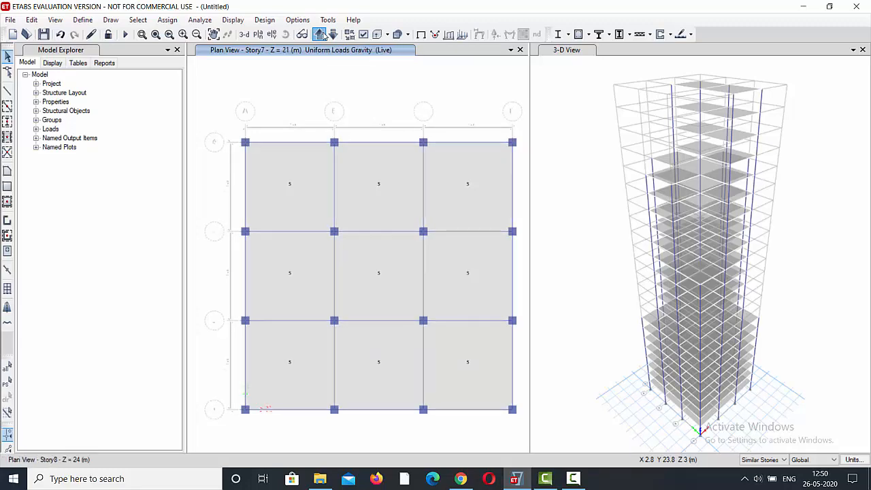
pyautogui.click(323, 35)
pyautogui.click(323, 36)
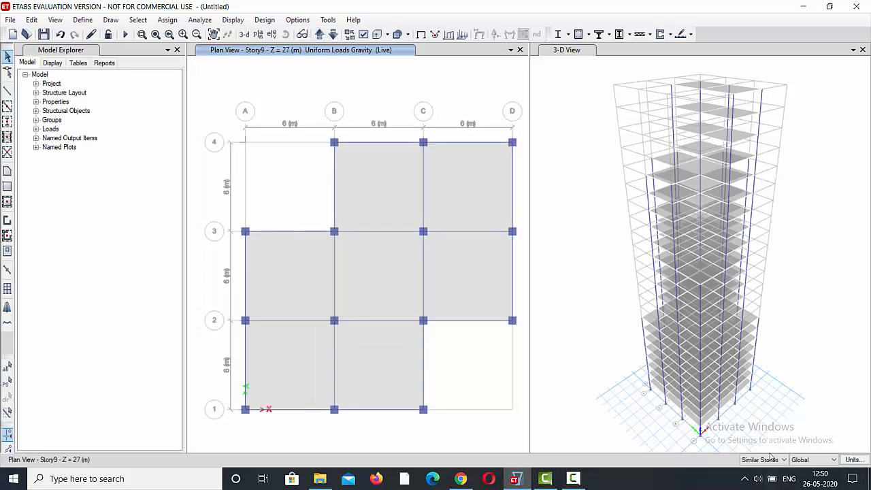
# Select all seven slab bays on Story9 together with those on its similar stories.
pyautogui.click(395, 389)
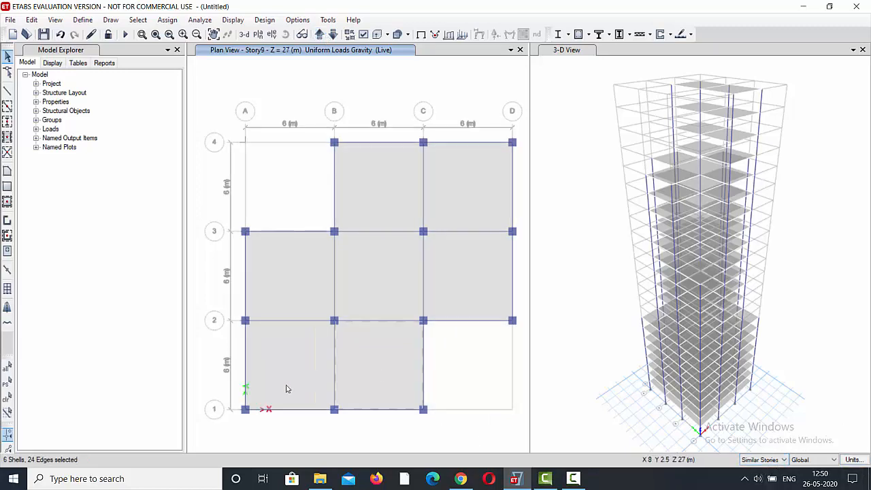
pyautogui.click(279, 366)
pyautogui.click(300, 300)
pyautogui.click(381, 293)
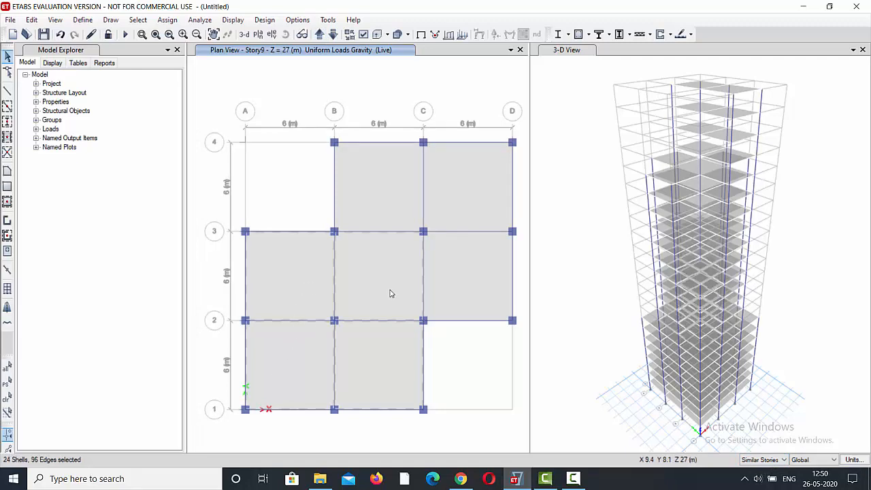
pyautogui.click(483, 268)
pyautogui.click(471, 206)
pyautogui.click(370, 204)
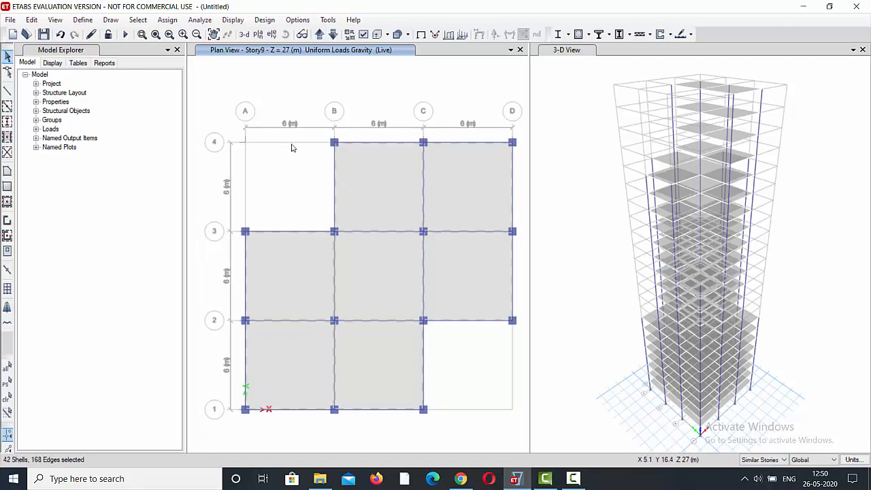
# Assign a uniform live load of 4.5 kN/m² in the Gravity direction to the selected Story9 slabs, replacing existing loads.
pyautogui.click(168, 22)
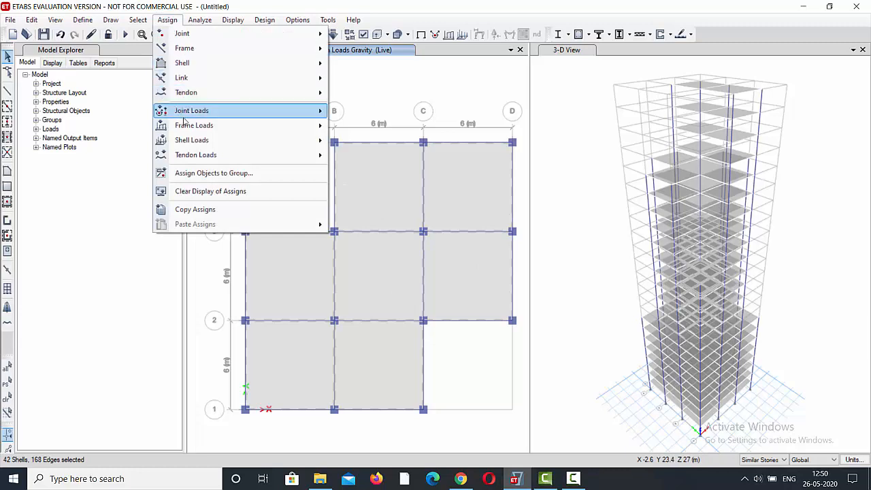
pyautogui.moveTo(204, 141)
pyautogui.click(389, 155)
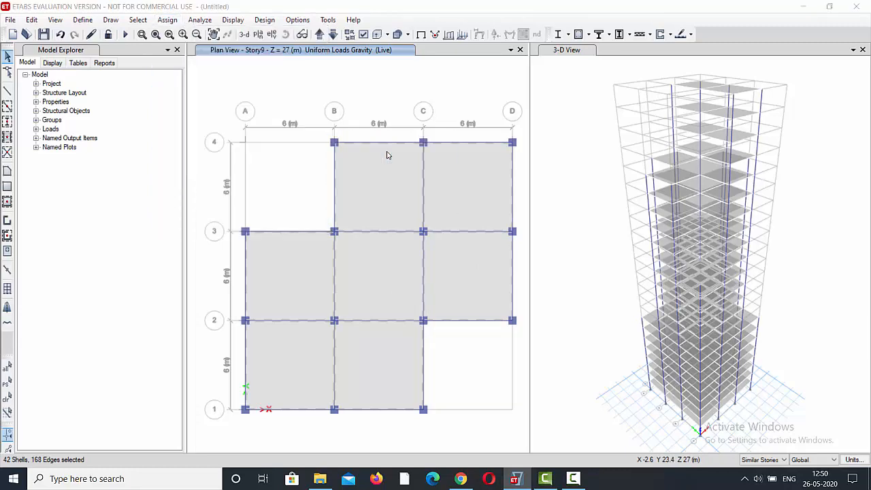
pyautogui.click(359, 243)
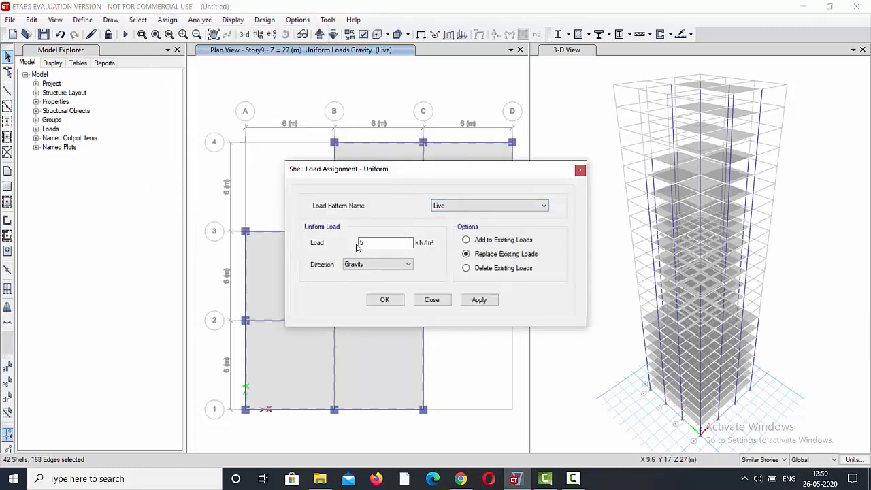
pyautogui.doubleClick(357, 242)
pyautogui.write('4.5')
pyautogui.click(479, 299)
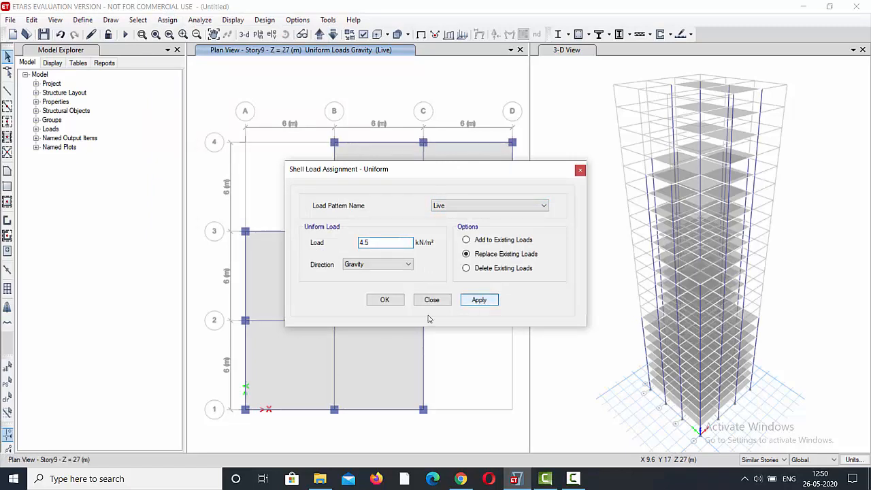
pyautogui.click(386, 300)
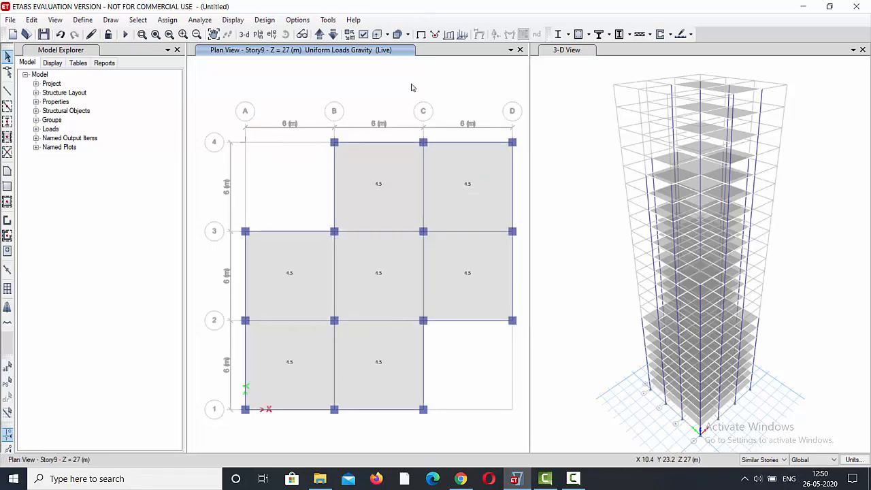
# Step the plan view up from Story9 to Story15 to check the live load on the intermediate stories.
pyautogui.click(323, 38)
pyautogui.click(324, 37)
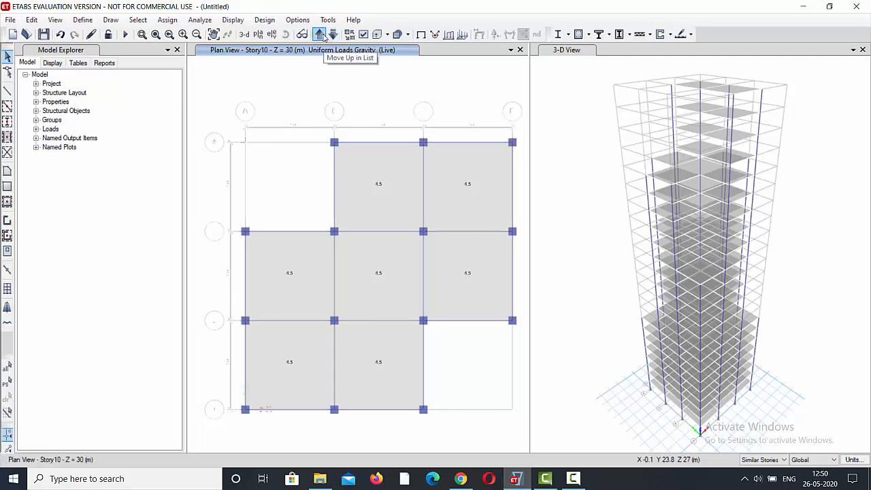
pyautogui.click(323, 38)
pyautogui.click(320, 35)
pyautogui.click(320, 35)
pyautogui.click(324, 37)
pyautogui.click(320, 34)
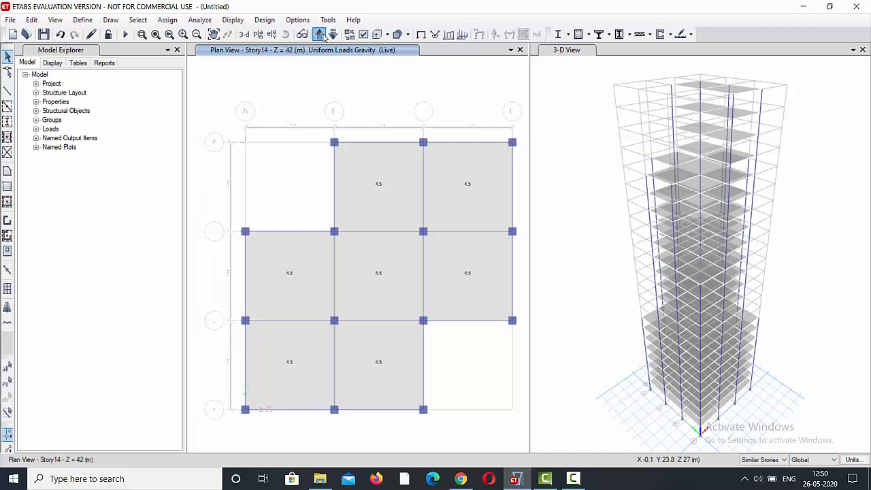
pyautogui.click(324, 38)
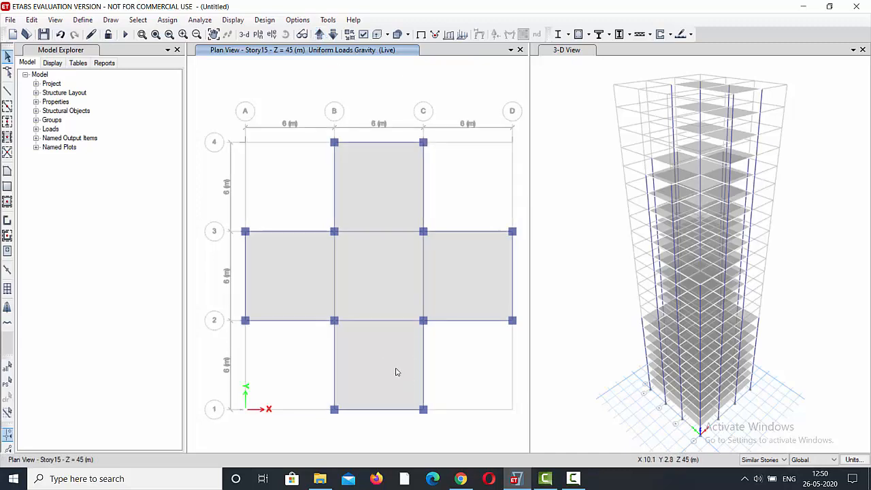
# Select the five slabs of the cross-shaped Story15 layout and assign them a uniform Live load of 4 kN/m² in the Gravity direction.
pyautogui.click(388, 288)
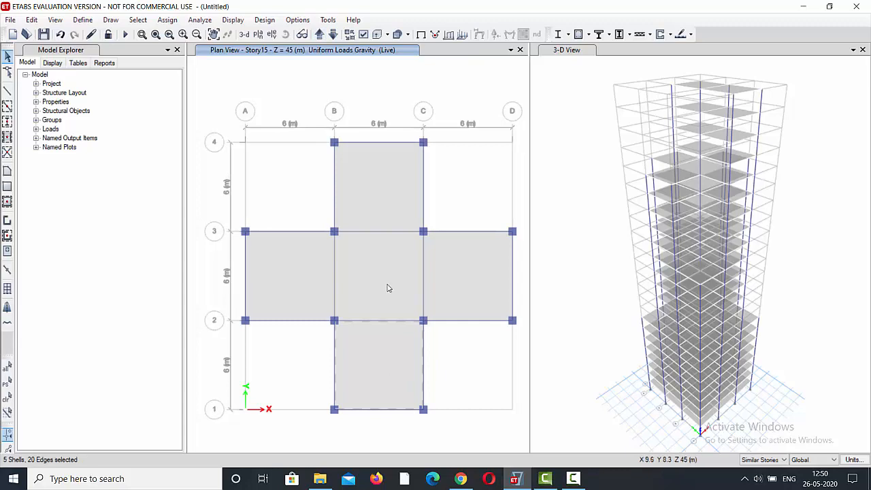
pyautogui.click(319, 284)
pyautogui.click(381, 197)
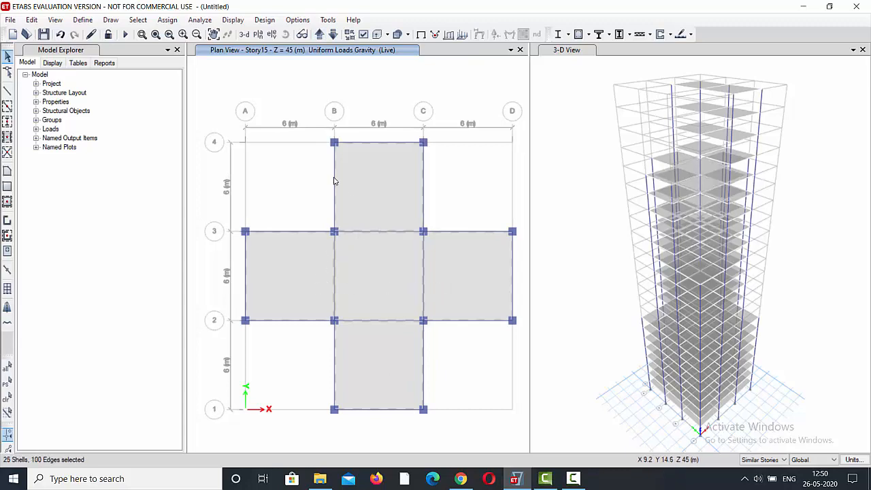
pyautogui.click(167, 20)
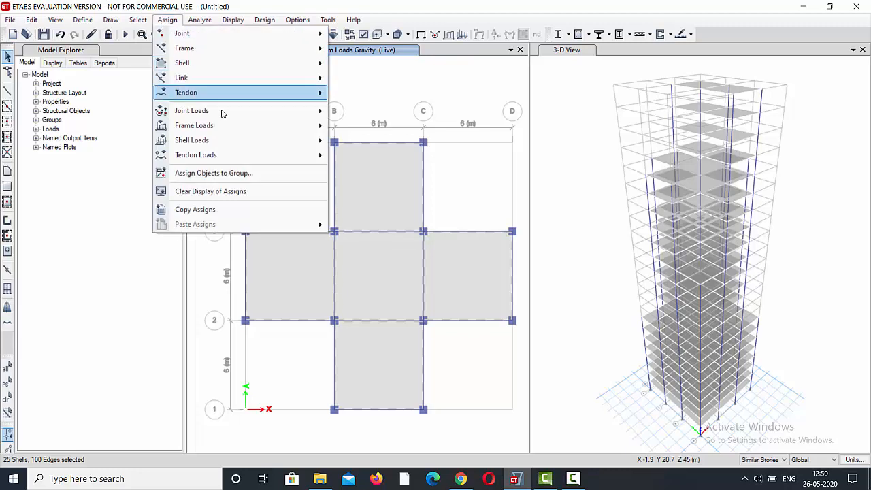
pyautogui.moveTo(257, 142)
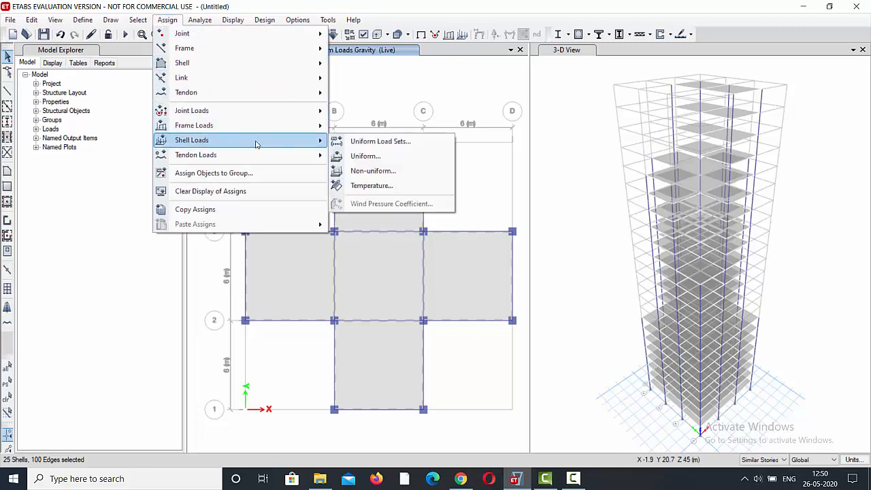
pyautogui.click(371, 157)
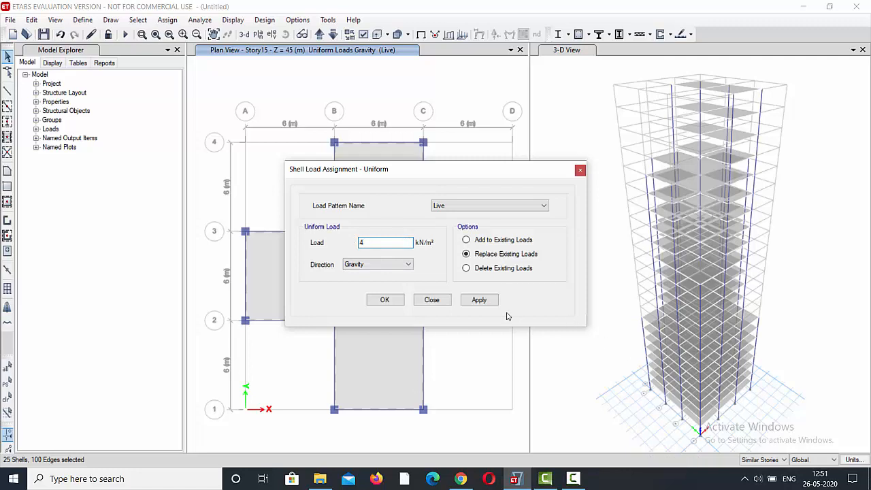
pyautogui.click(479, 299)
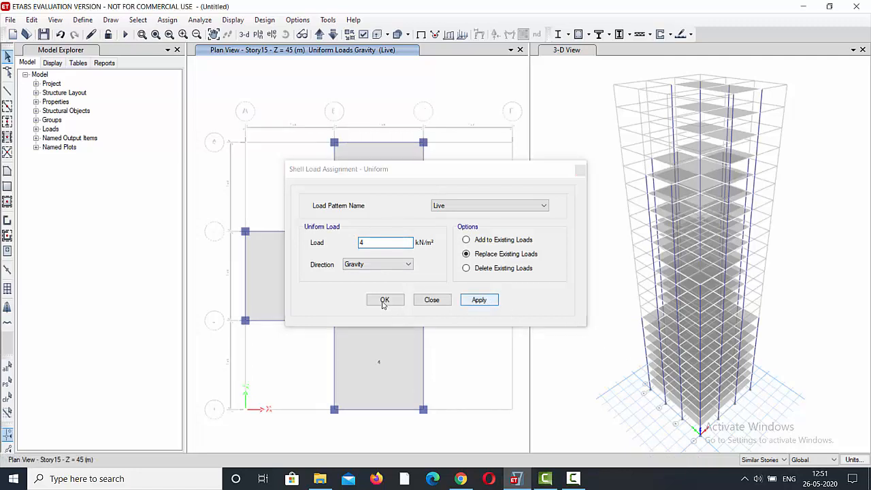
pyautogui.click(384, 301)
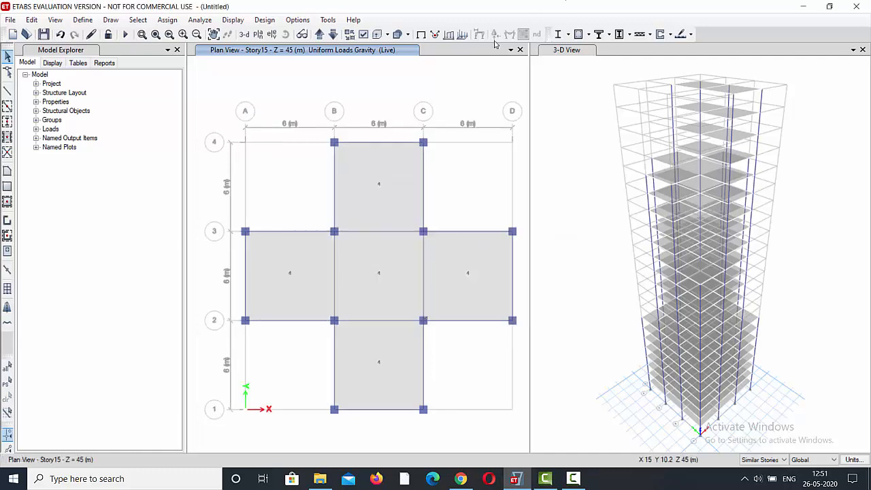
# Show the Story20 plan and select its two slabs between grids B and C, along with those on its similar stories.
pyautogui.click(319, 36)
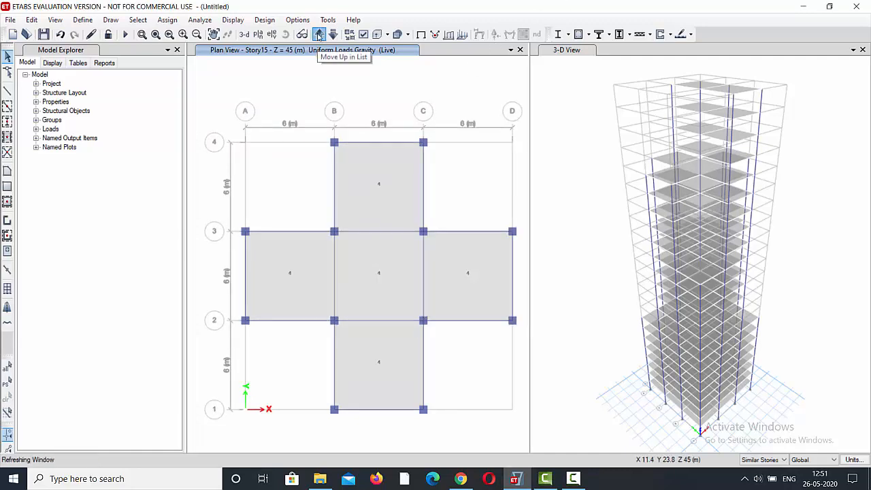
pyautogui.click(319, 35)
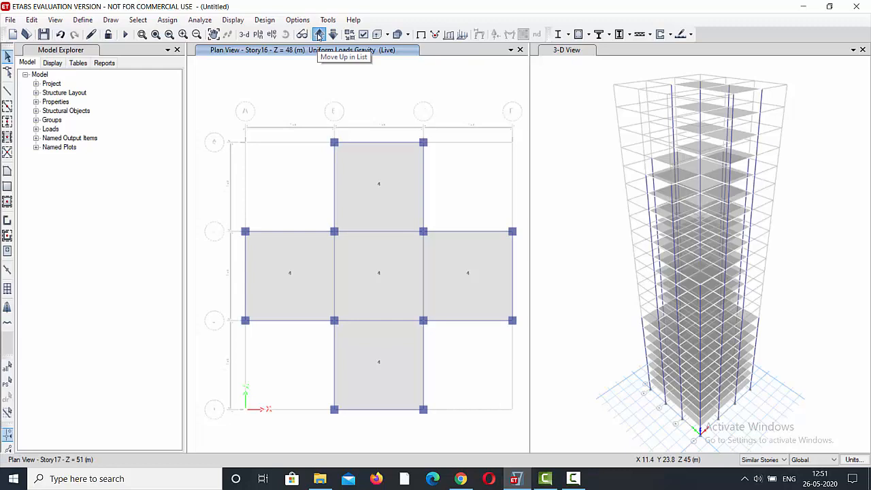
pyautogui.click(319, 36)
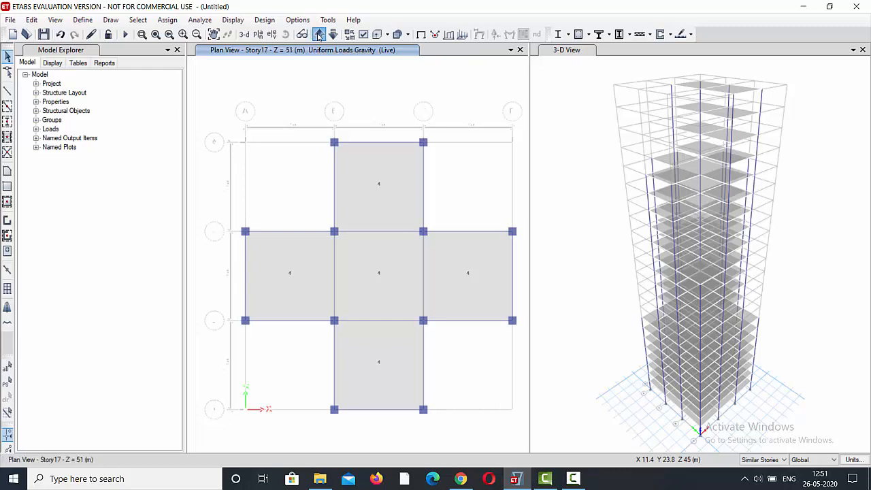
pyautogui.click(319, 36)
pyautogui.click(319, 36)
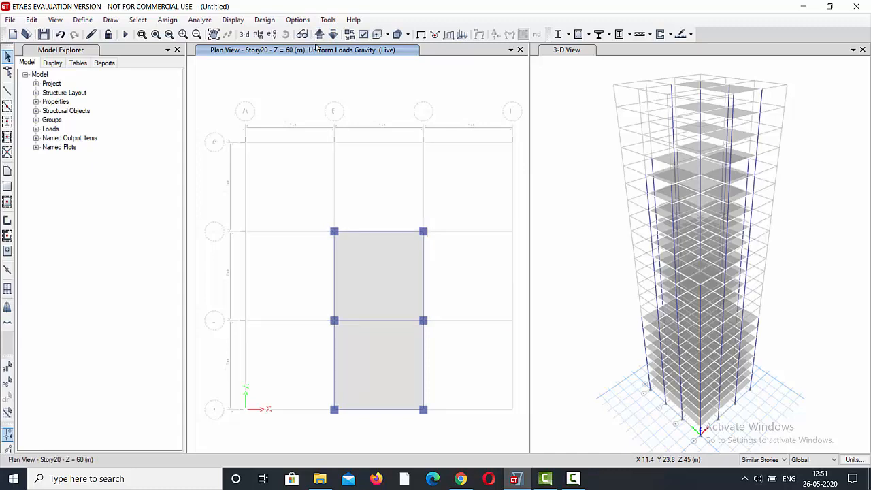
pyautogui.click(360, 355)
pyautogui.click(372, 295)
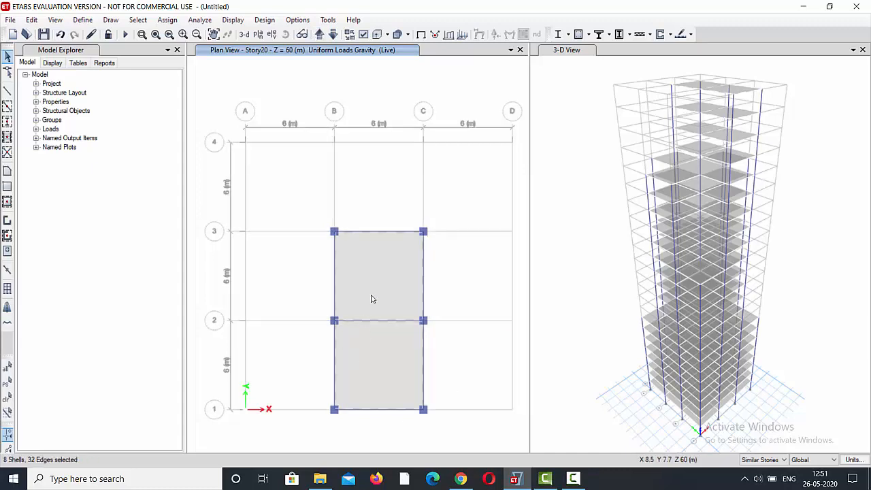
# Assign a uniform Live load of 3.5 kN/m² in the Gravity direction to the selected Story20 slabs, replacing existing loads.
pyautogui.click(167, 19)
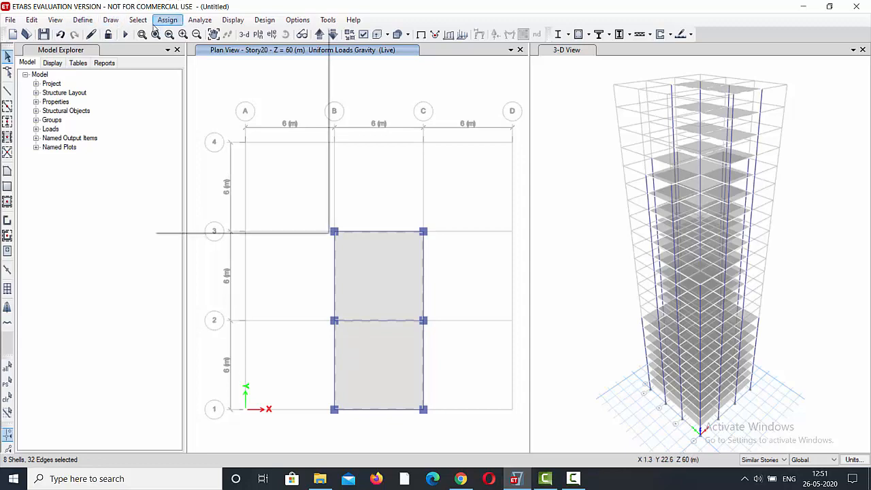
pyautogui.moveTo(282, 140)
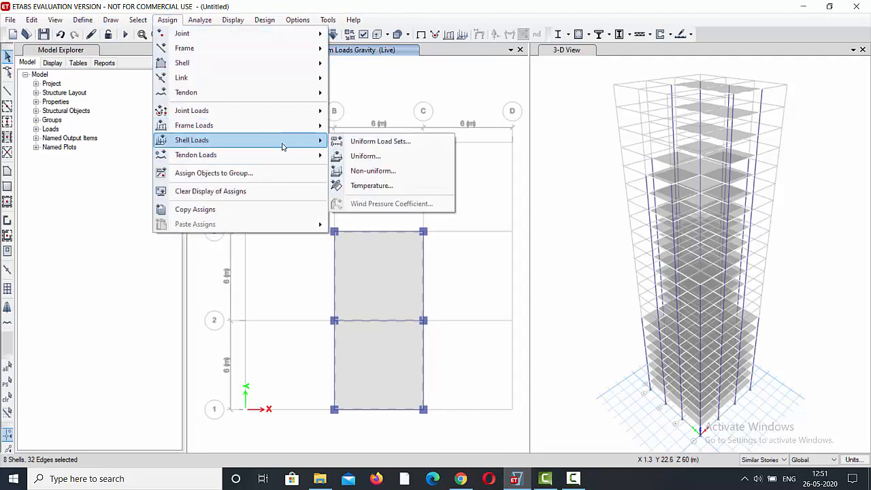
pyautogui.click(365, 156)
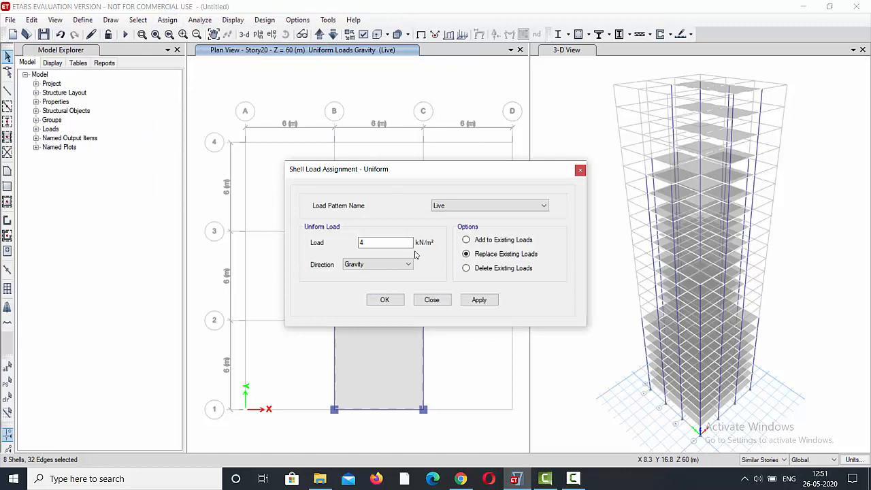
pyautogui.moveTo(385, 243); pyautogui.dragTo(350, 247)
pyautogui.click(471, 299)
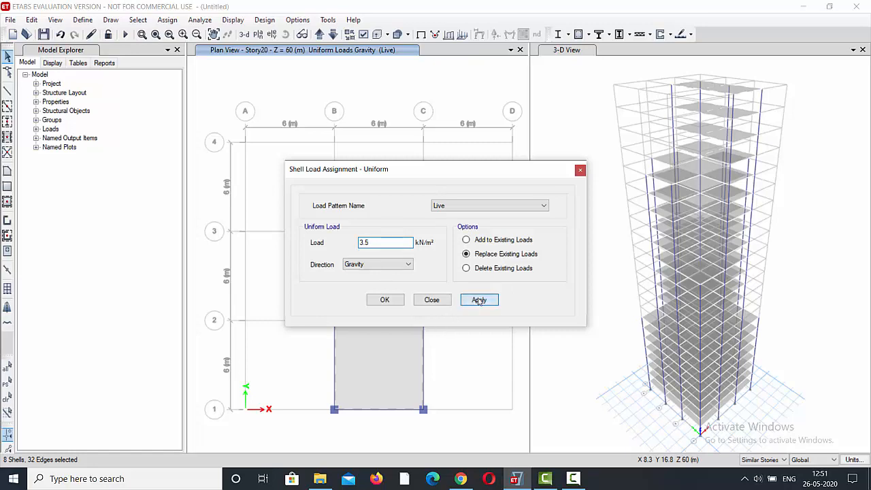
pyautogui.click(387, 301)
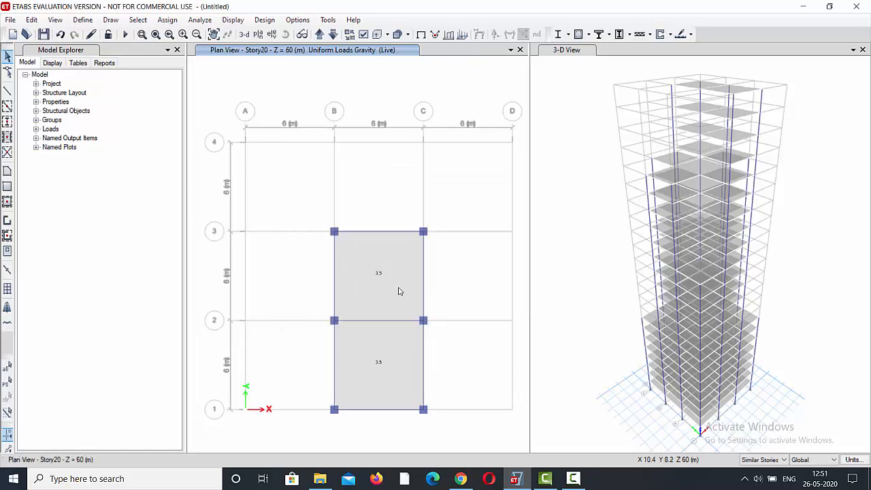
# Step the plan view up from Story20 to Story23 to check the live load on the top stories.
pyautogui.click(320, 36)
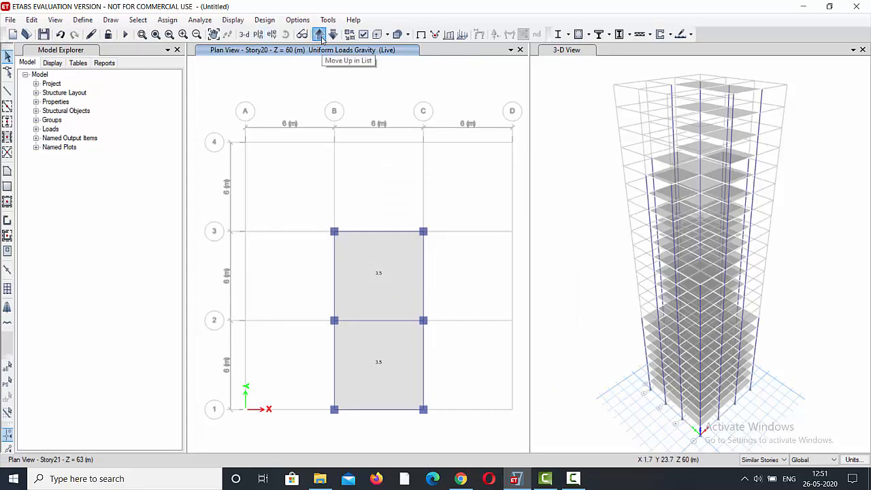
pyautogui.click(320, 36)
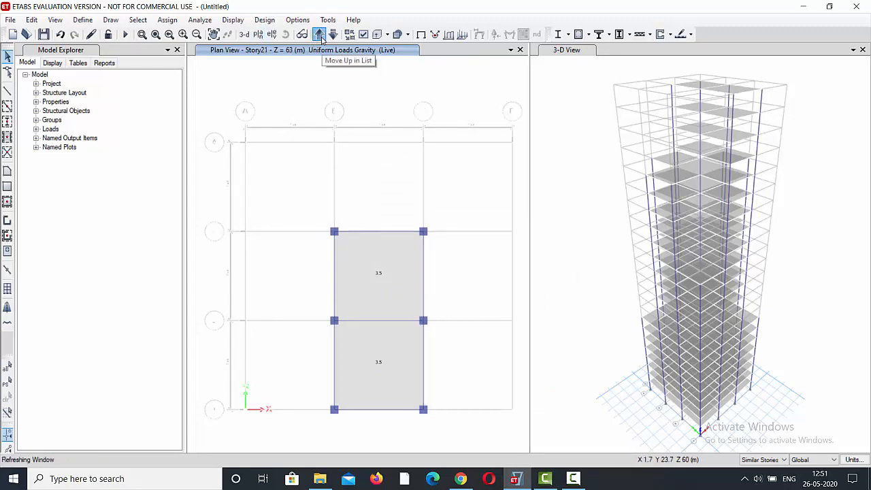
pyautogui.click(321, 36)
pyautogui.click(321, 36)
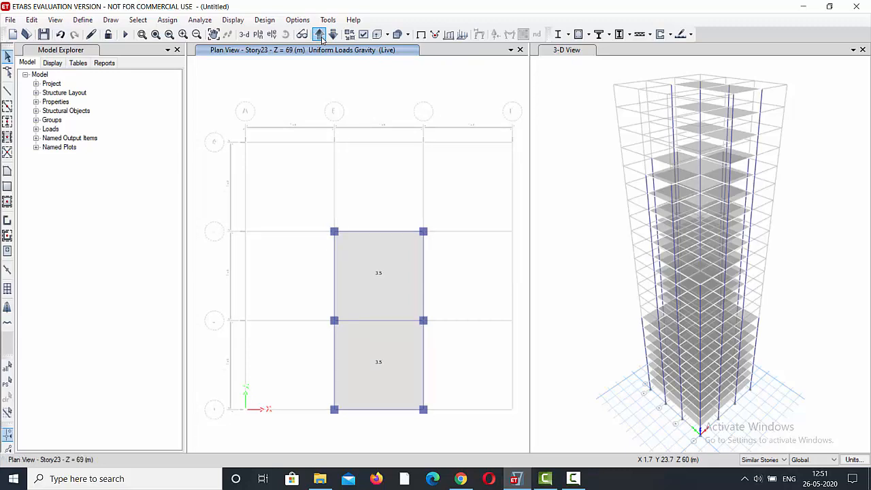
pyautogui.click(320, 36)
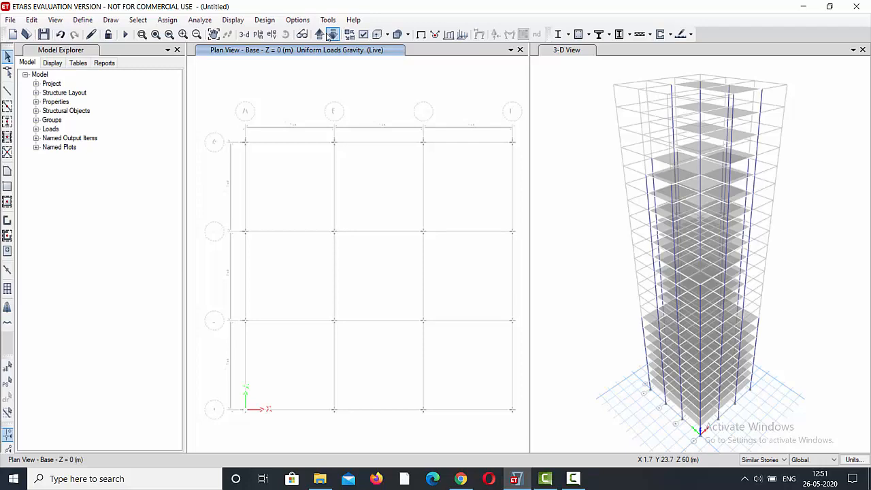
# Select all twelve perimeter beams on the Story1 plan together with those on its similar stories.
pyautogui.click(319, 34)
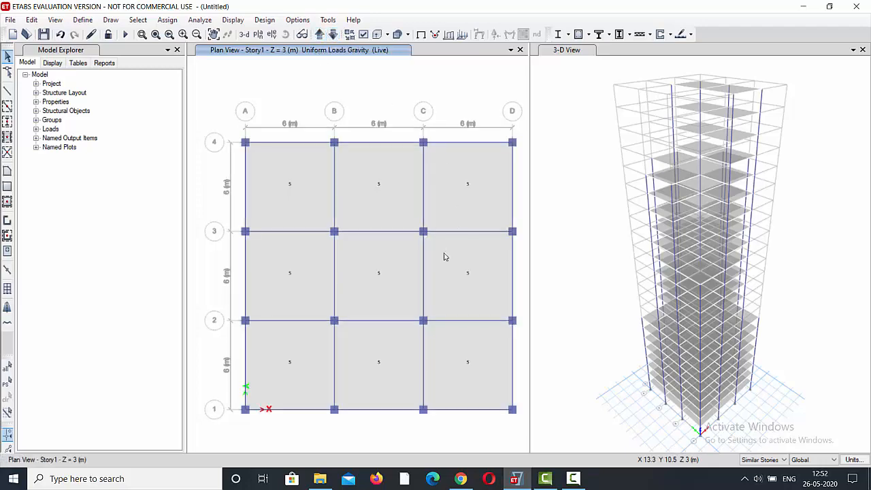
pyautogui.click(305, 409)
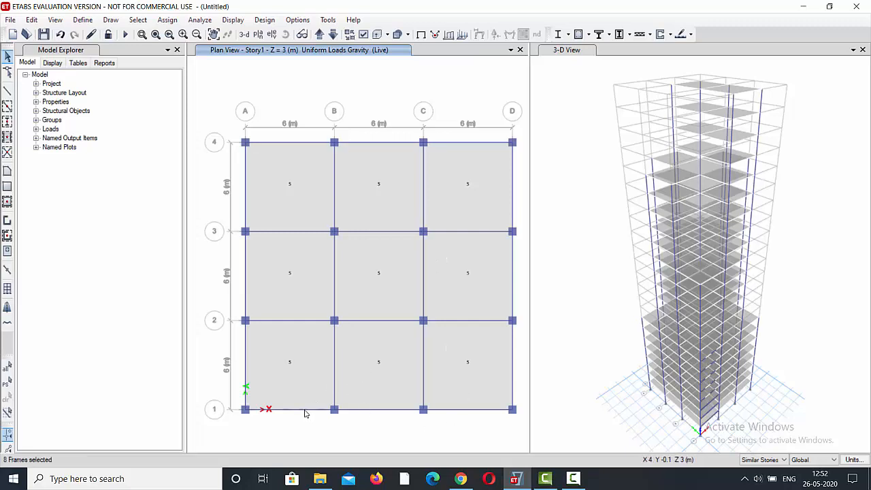
pyautogui.click(381, 410)
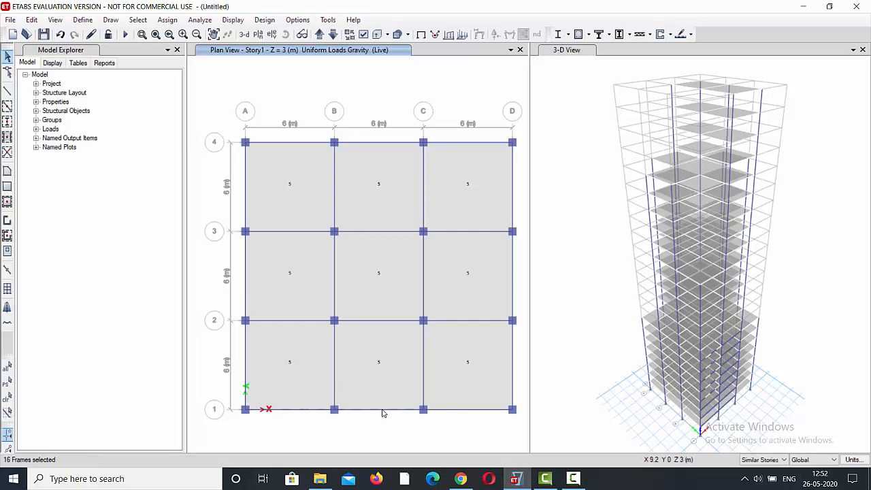
pyautogui.click(481, 411)
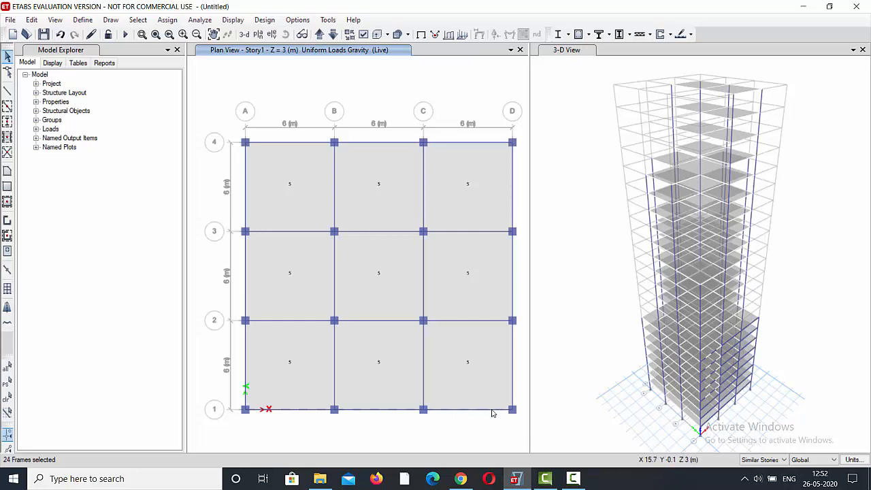
pyautogui.click(512, 290)
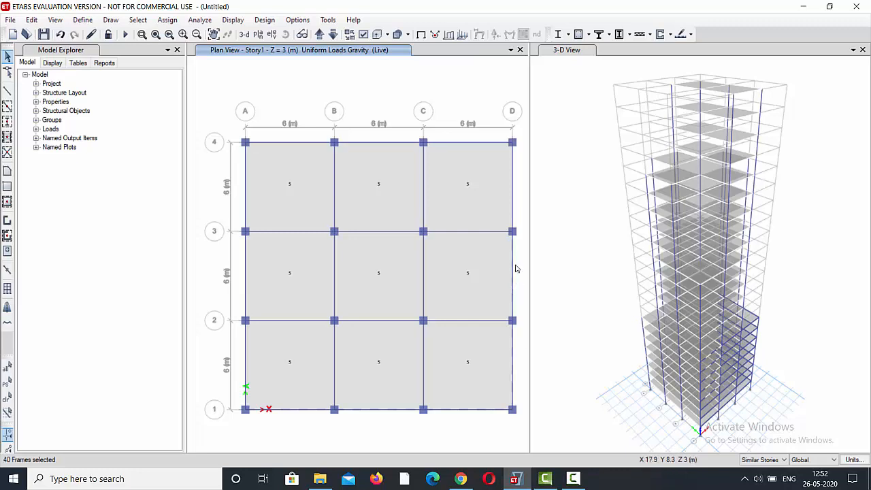
pyautogui.click(513, 193)
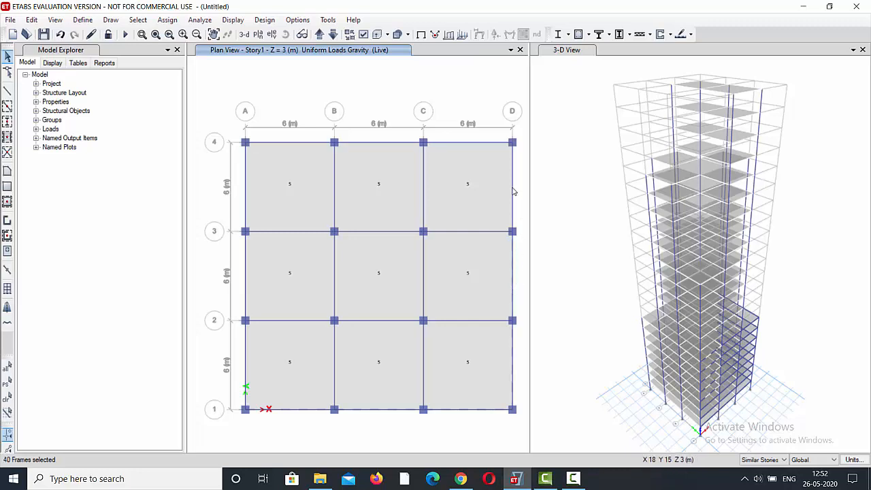
pyautogui.click(476, 143)
pyautogui.click(397, 144)
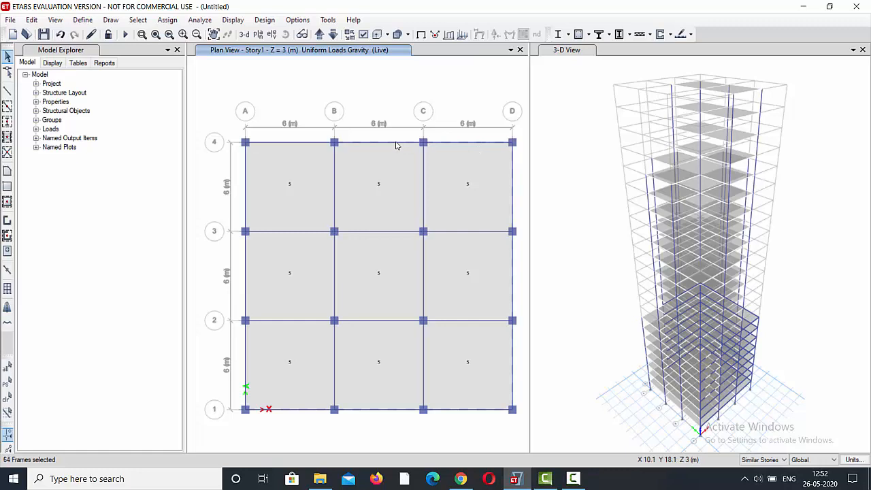
pyautogui.click(301, 144)
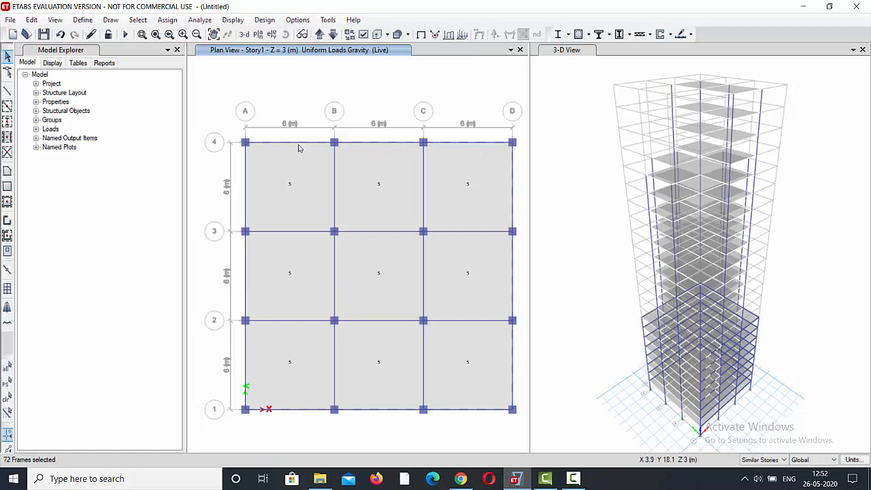
pyautogui.click(245, 185)
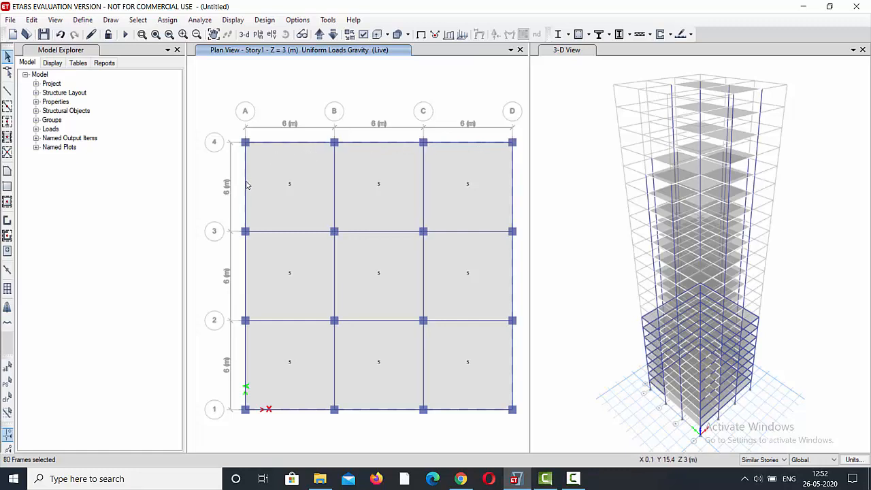
pyautogui.click(247, 272)
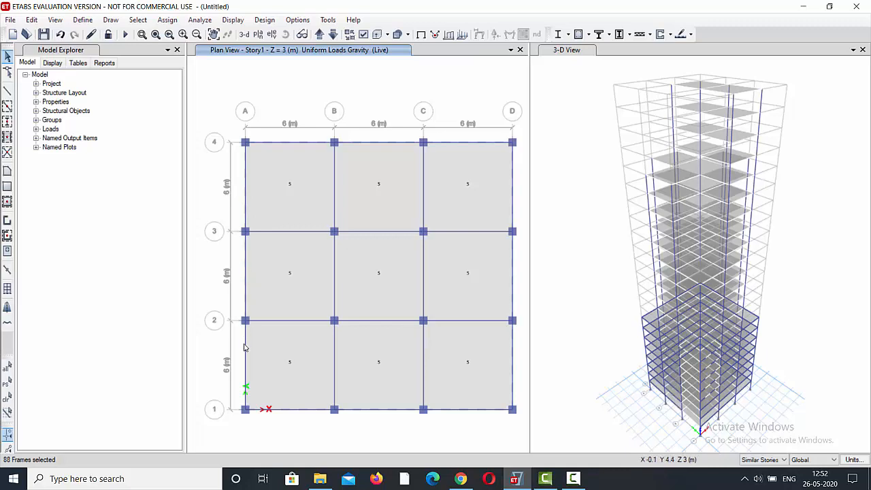
pyautogui.click(244, 347)
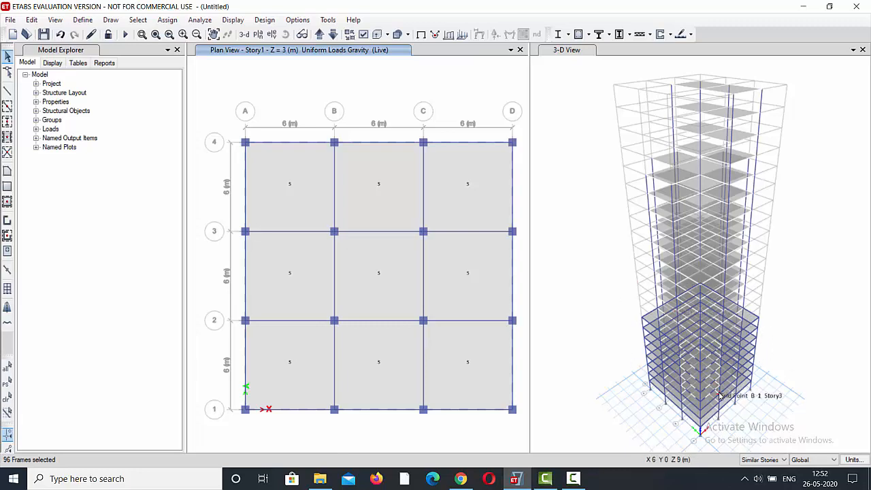
# Assign a uniform distributed Dead load of 0.2 kN/m in the Gravity direction to the selected perimeter beams, replacing existing loads.
pyautogui.click(173, 22)
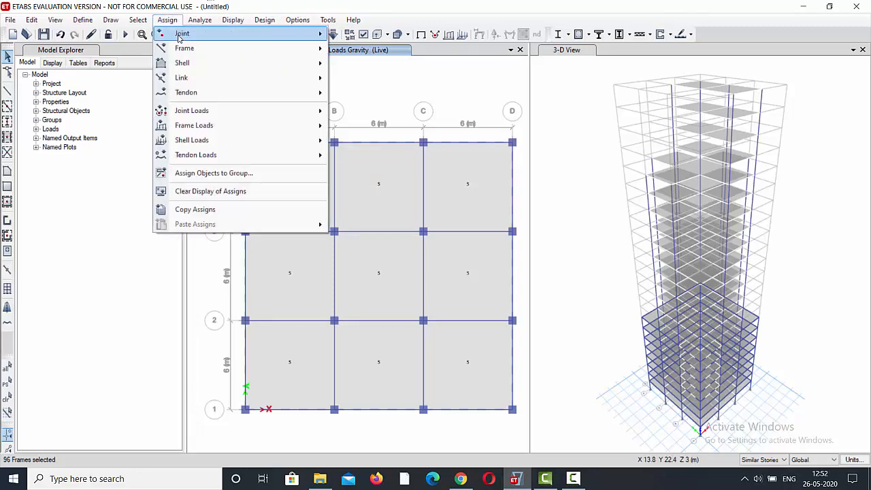
pyautogui.moveTo(229, 129)
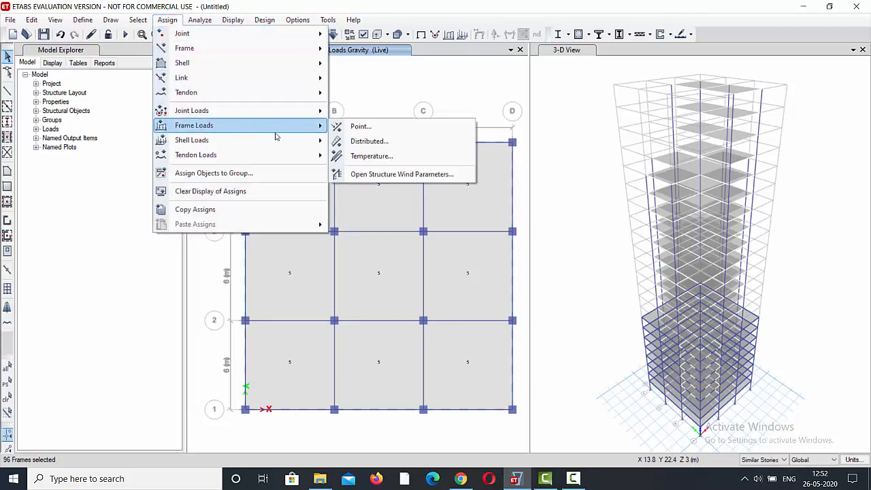
pyautogui.click(379, 146)
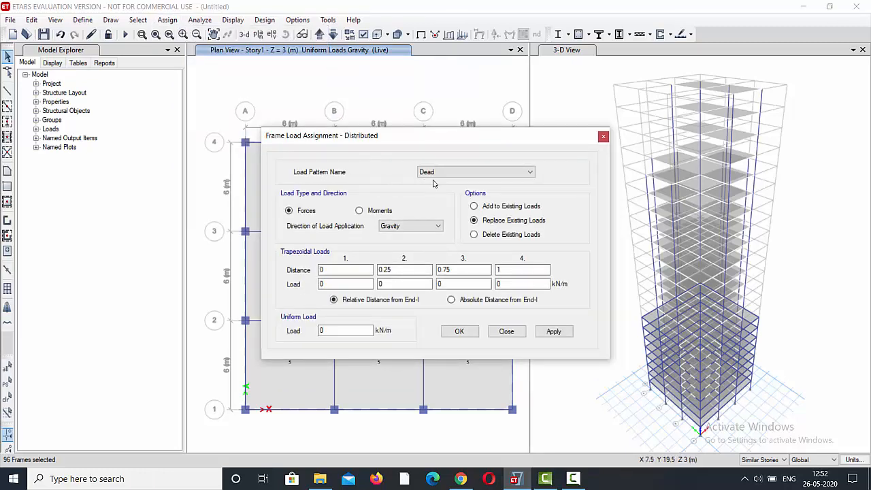
pyautogui.doubleClick(340, 331)
pyautogui.click(552, 331)
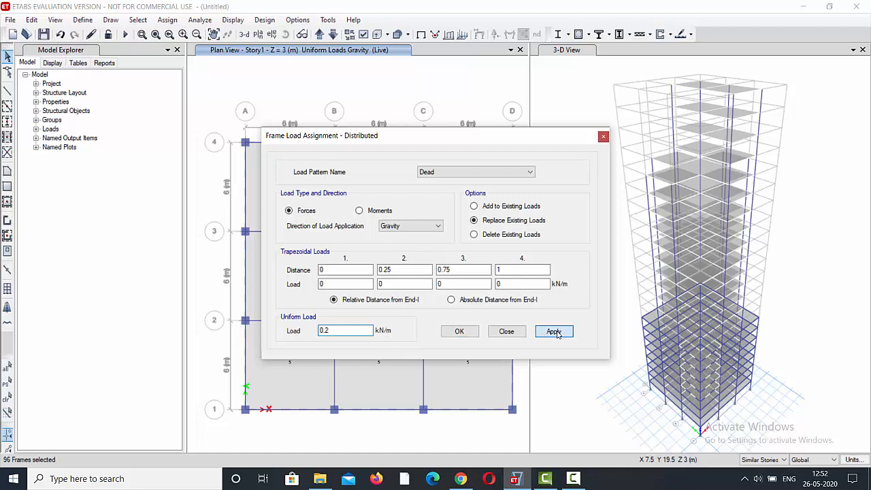
pyautogui.click(464, 332)
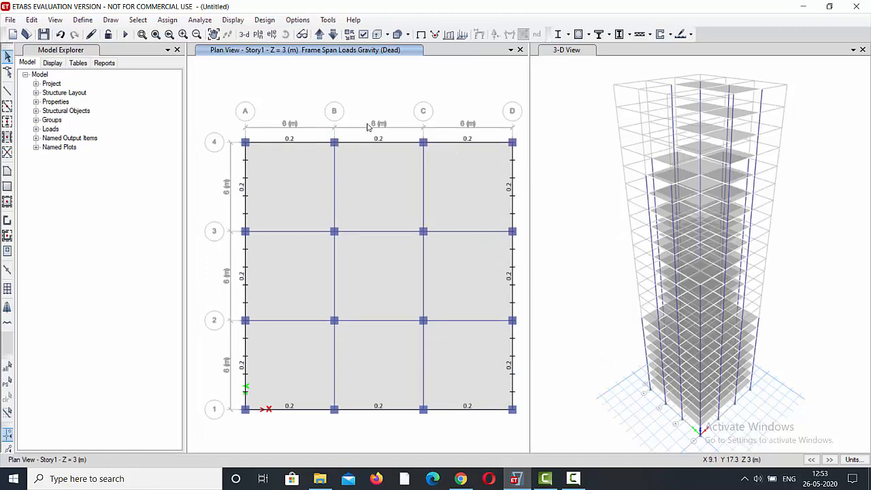
# Step the plan view up from Story1 to Story9 to check the dead load on the perimeter beams of the lower stories.
pyautogui.click(320, 36)
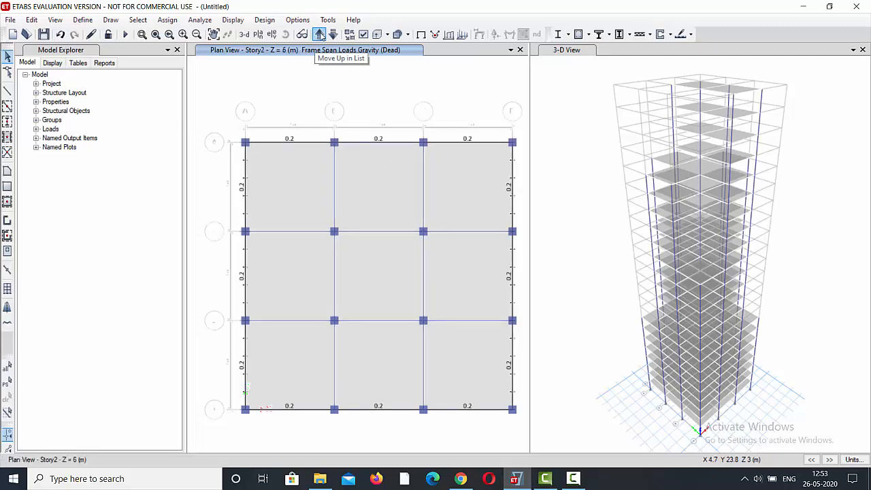
pyautogui.click(319, 35)
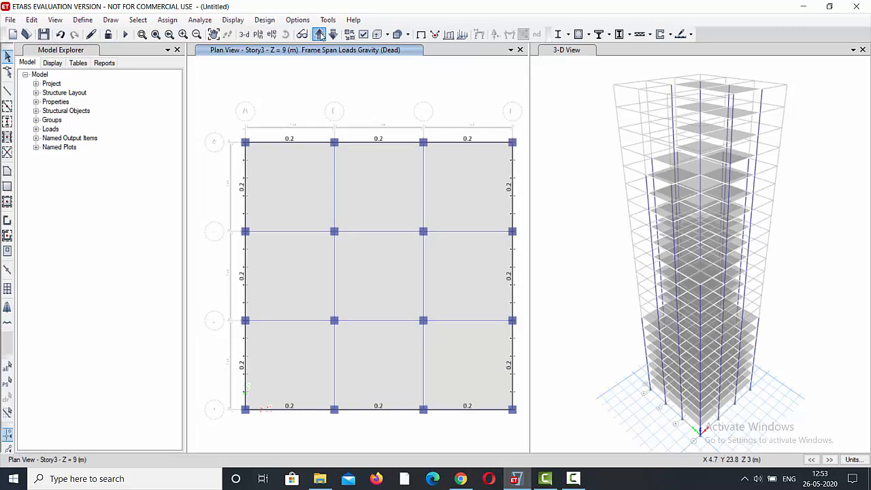
pyautogui.click(320, 35)
pyautogui.click(319, 35)
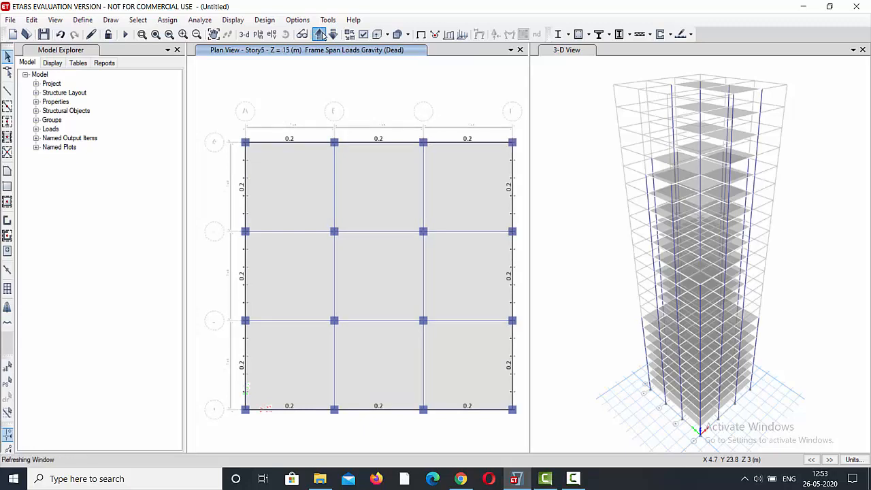
pyautogui.click(320, 35)
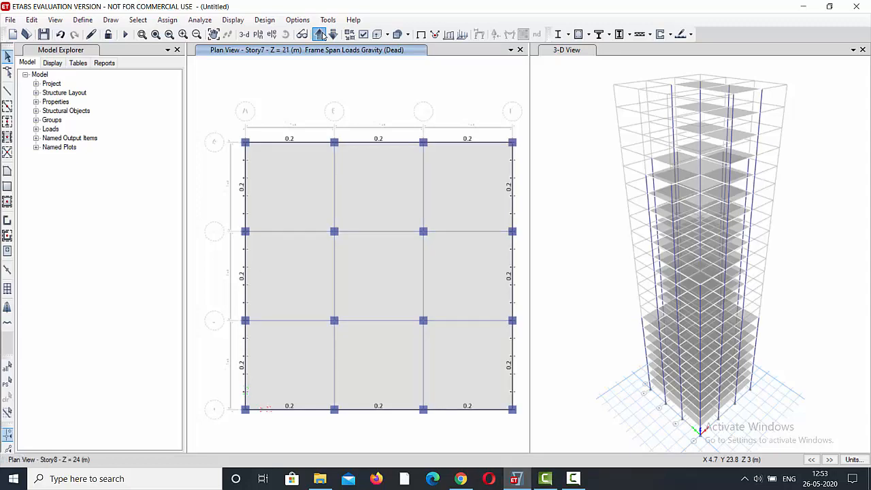
pyautogui.click(320, 36)
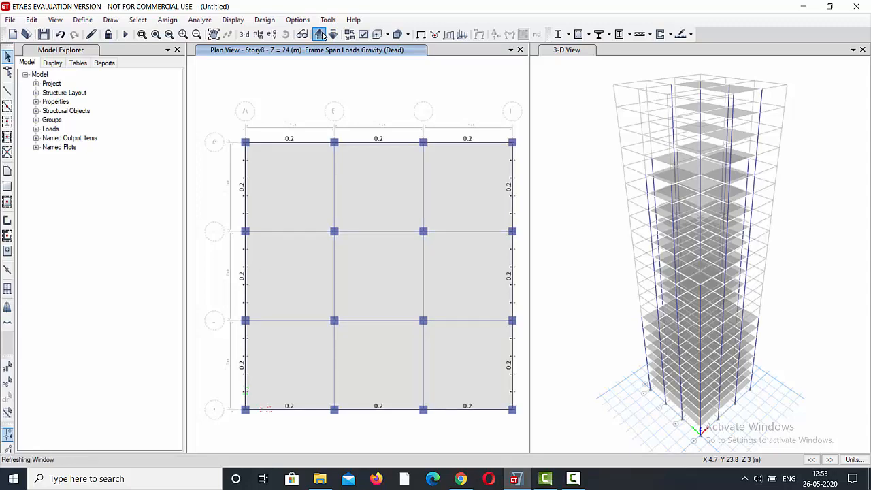
# Select all twelve perimeter beams of the stepped slab outline on the Story9 plan together with those on its similar stories.
pyautogui.click(372, 143)
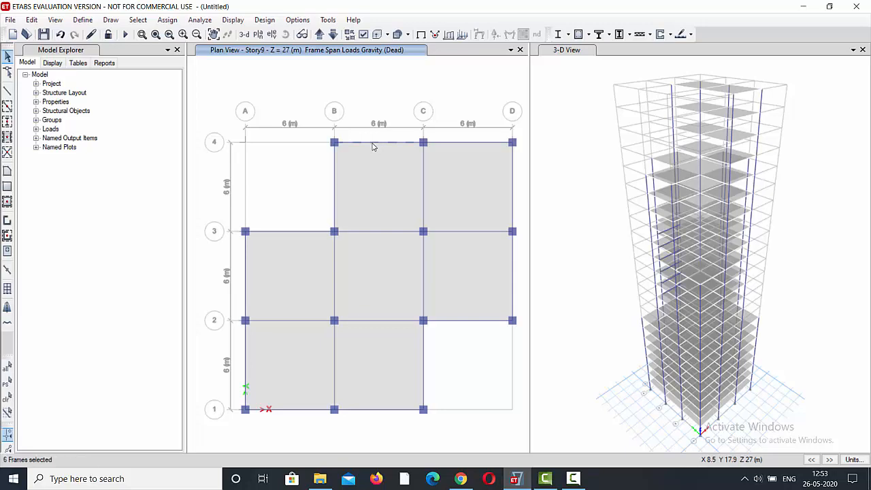
pyautogui.click(449, 144)
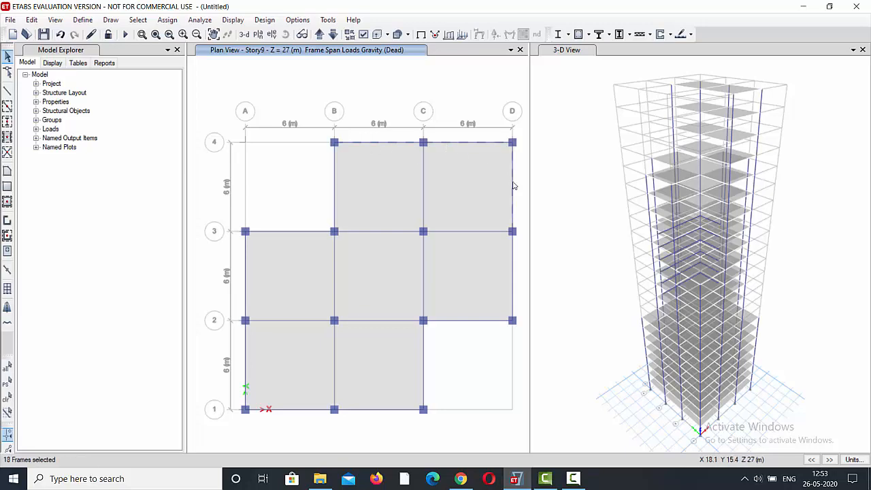
pyautogui.click(514, 285)
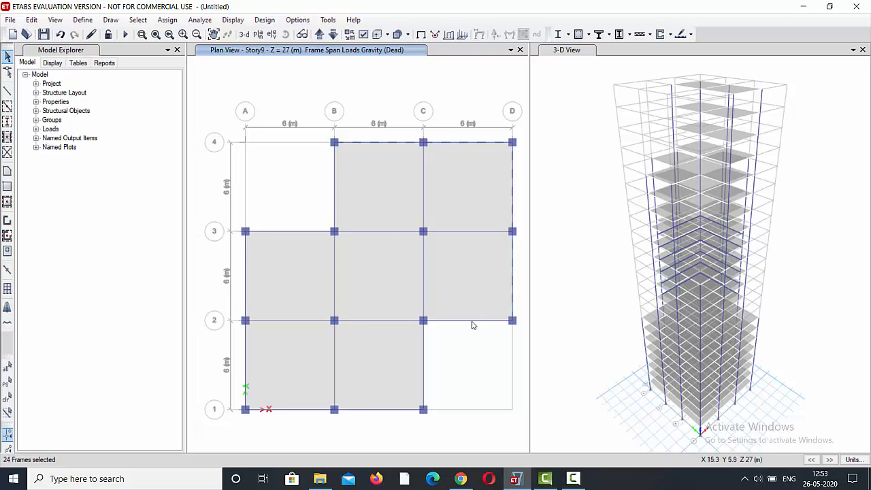
pyautogui.click(472, 321)
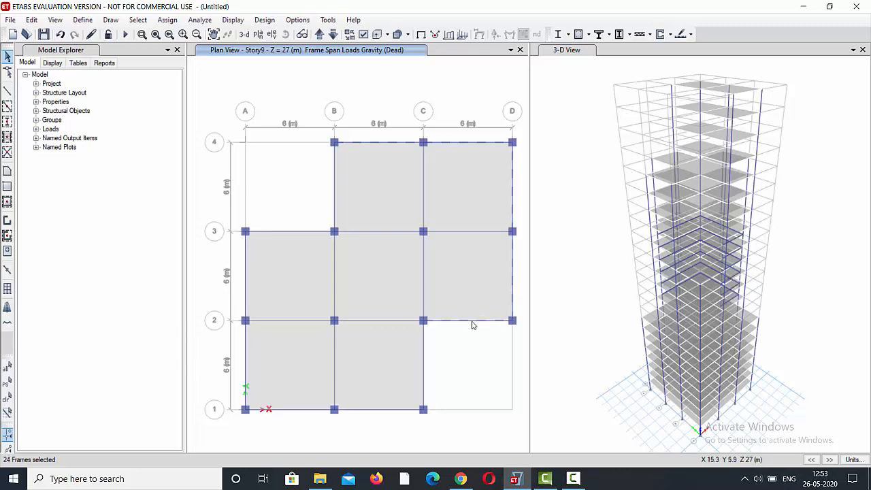
pyautogui.click(423, 359)
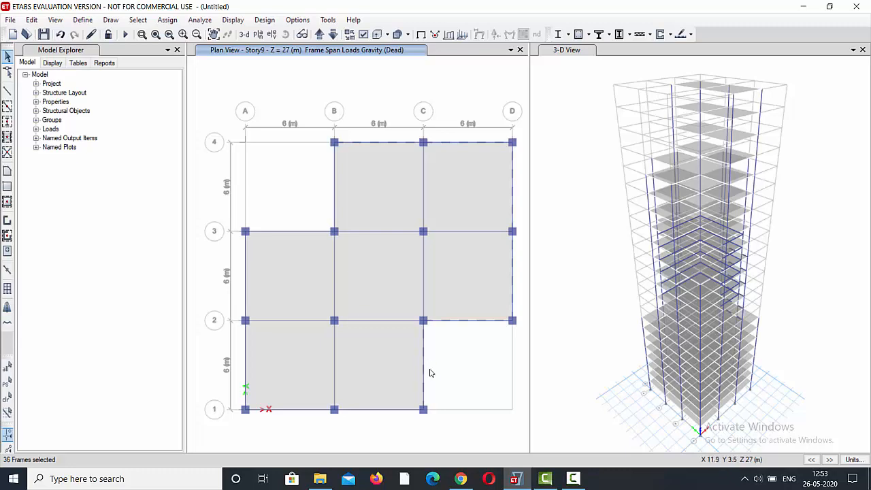
pyautogui.click(395, 411)
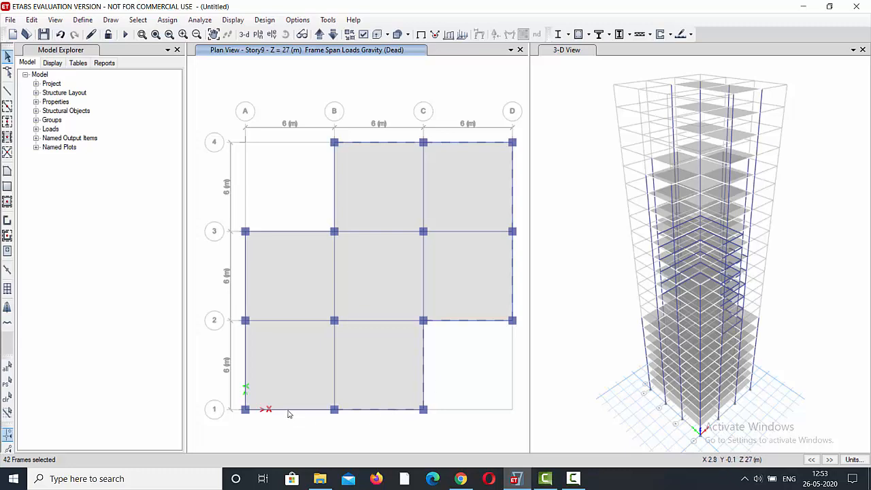
pyautogui.click(286, 410)
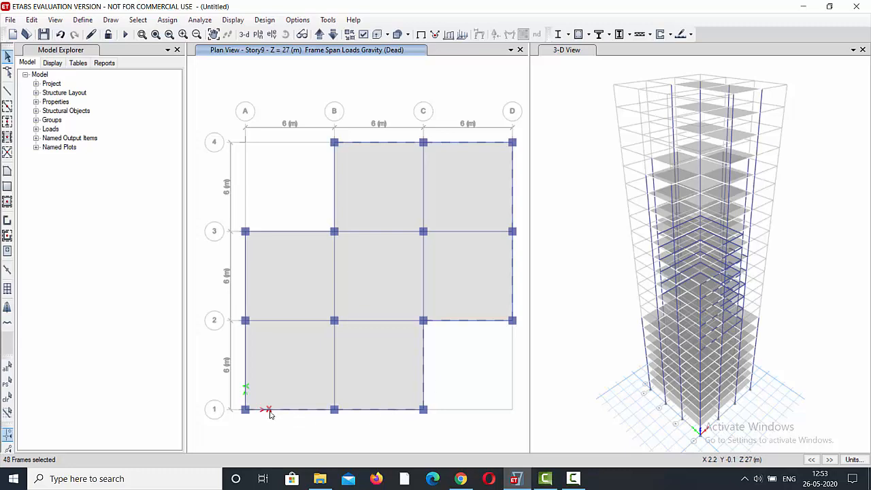
pyautogui.click(246, 373)
pyautogui.click(246, 286)
pyautogui.click(320, 232)
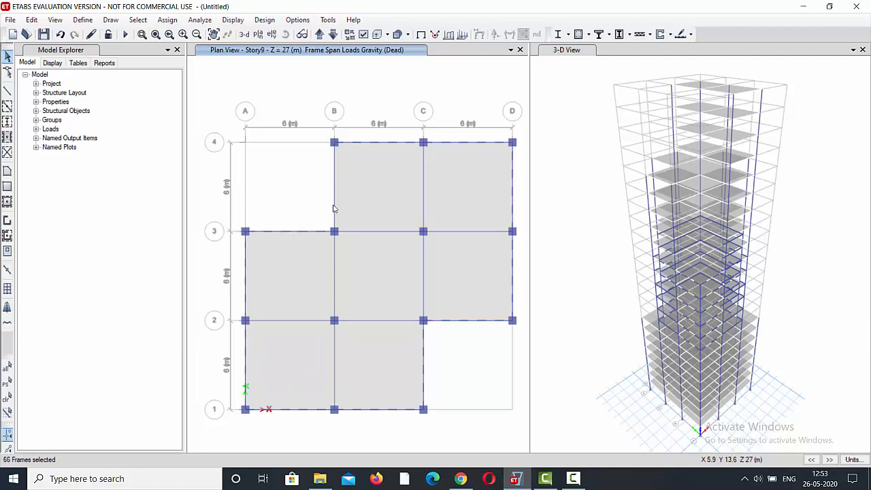
pyautogui.click(334, 207)
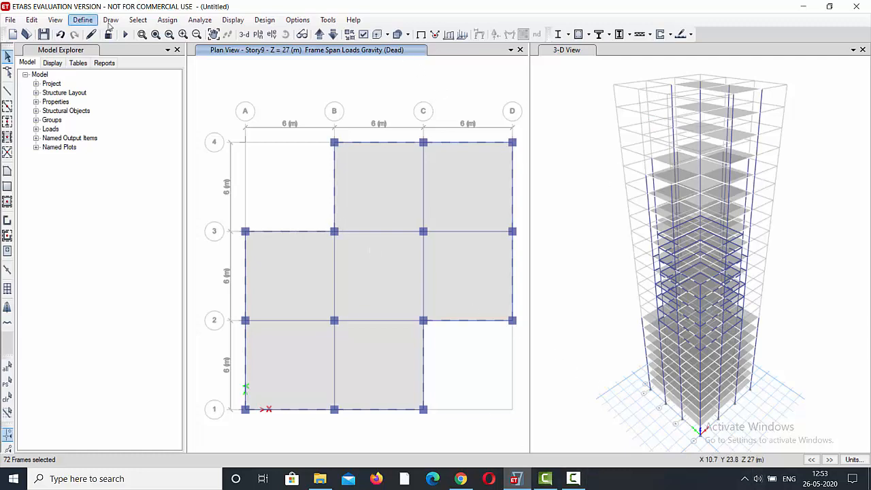
# Assign a uniform distributed Dead load of 0.2 kN/m in the Gravity direction to the selected Story9 perimeter beams, replacing existing loads.
pyautogui.click(170, 19)
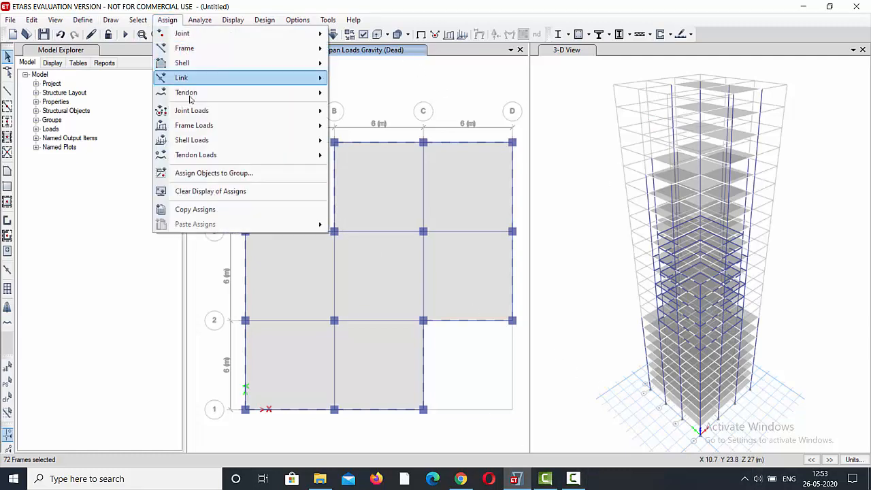
pyautogui.moveTo(206, 144)
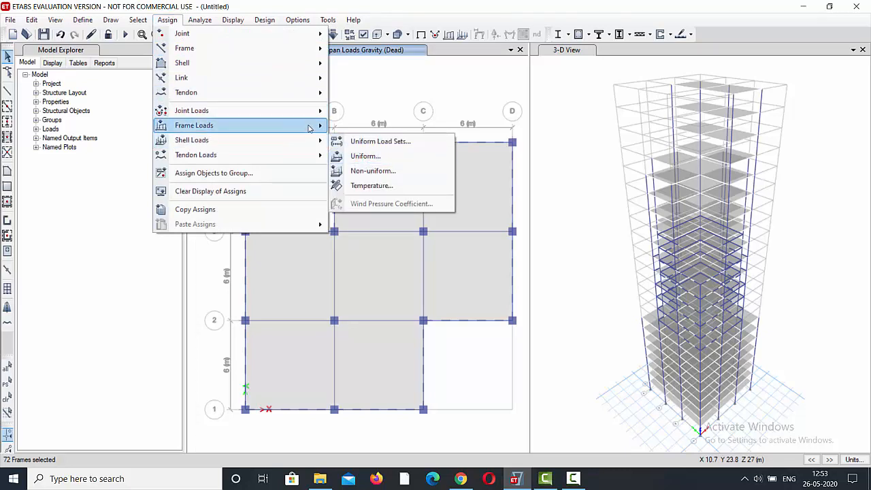
pyautogui.moveTo(197, 125)
pyautogui.click(374, 142)
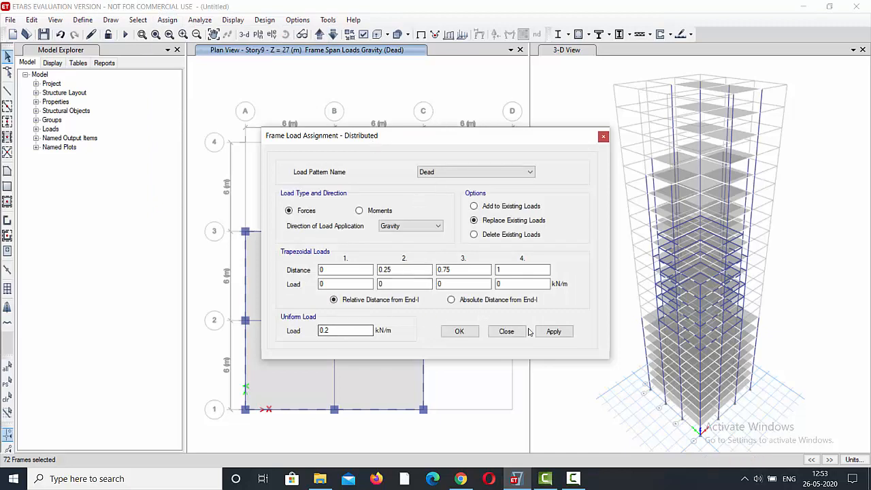
pyautogui.click(553, 331)
pyautogui.click(461, 331)
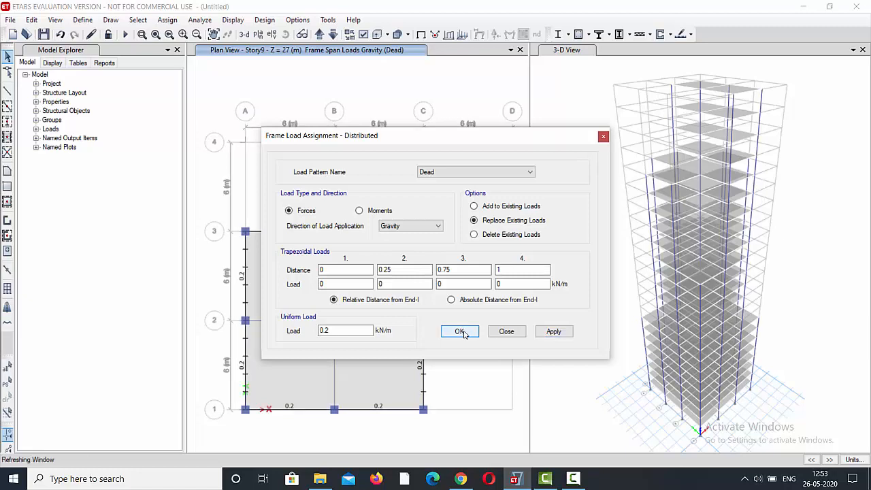
pyautogui.click(461, 331)
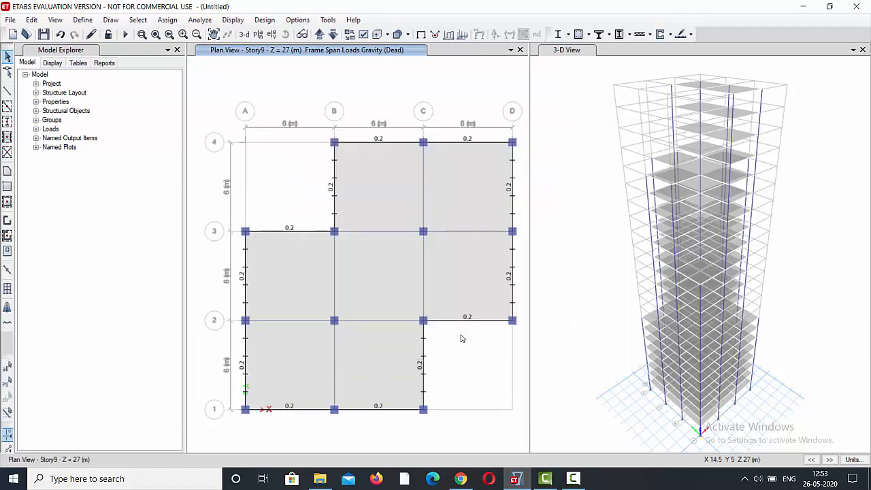
# Clear the frame load display from the plan view and move it up from Story9 to Story15.
pyautogui.click(227, 21)
pyautogui.click(255, 34)
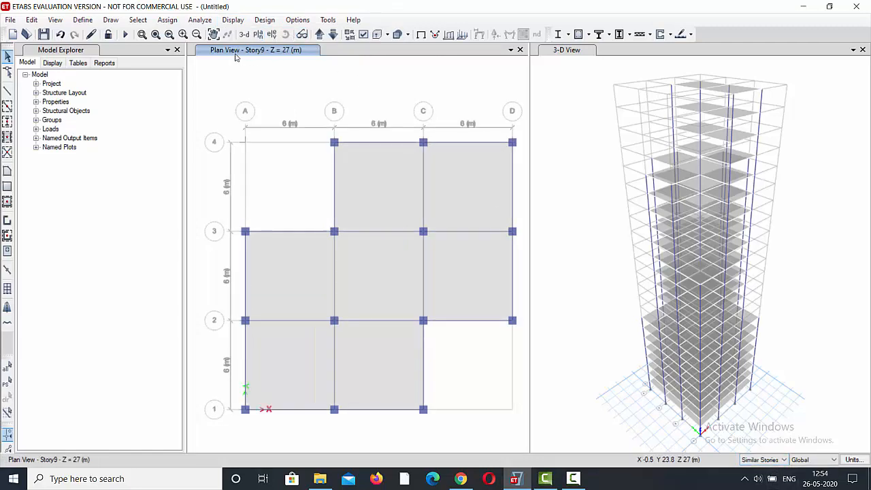
pyautogui.click(318, 34)
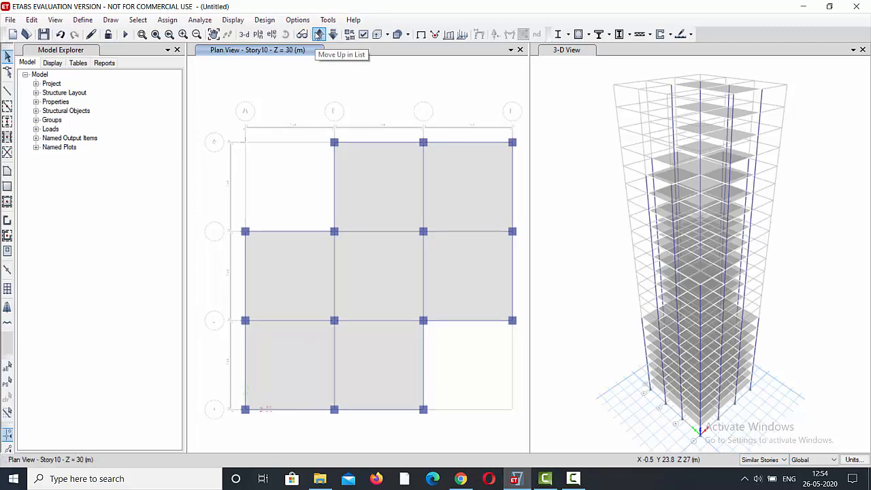
pyautogui.click(318, 34)
pyautogui.click(317, 34)
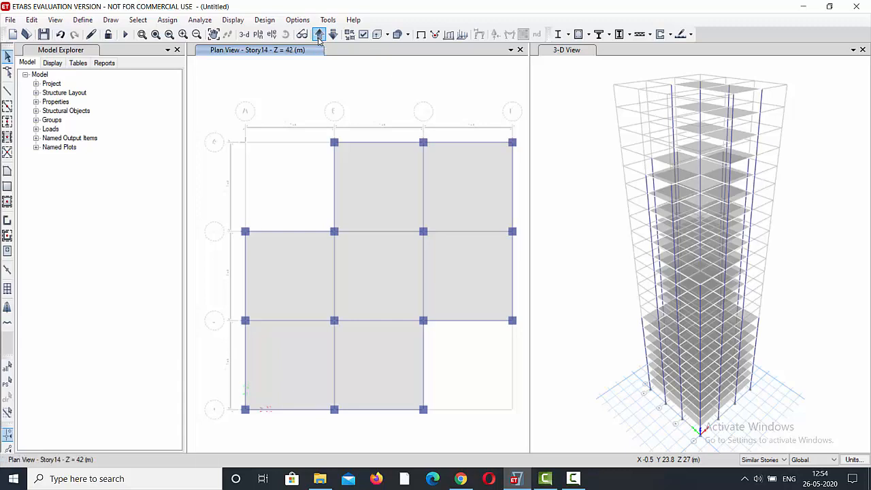
# Select all twelve perimeter beams of the cross-shaped slab outline on the Story15 plan together with those on its similar stories.
pyautogui.click(379, 142)
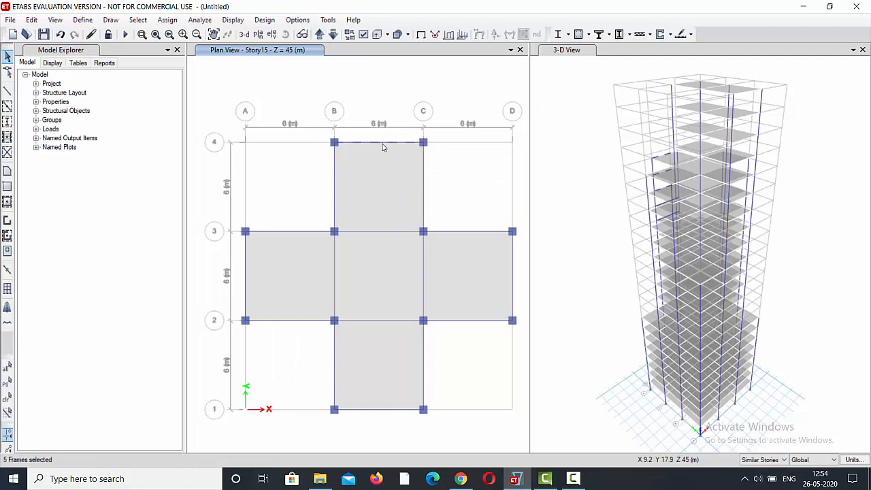
pyautogui.click(424, 182)
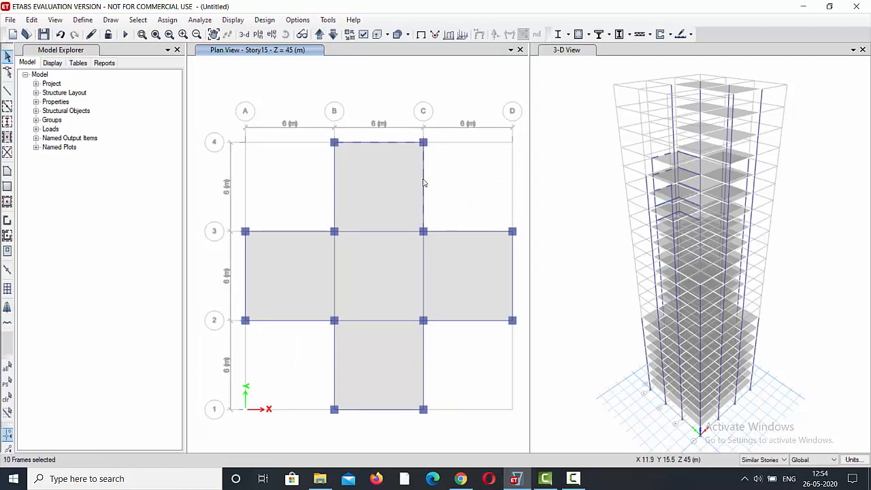
pyautogui.click(468, 232)
pyautogui.click(513, 279)
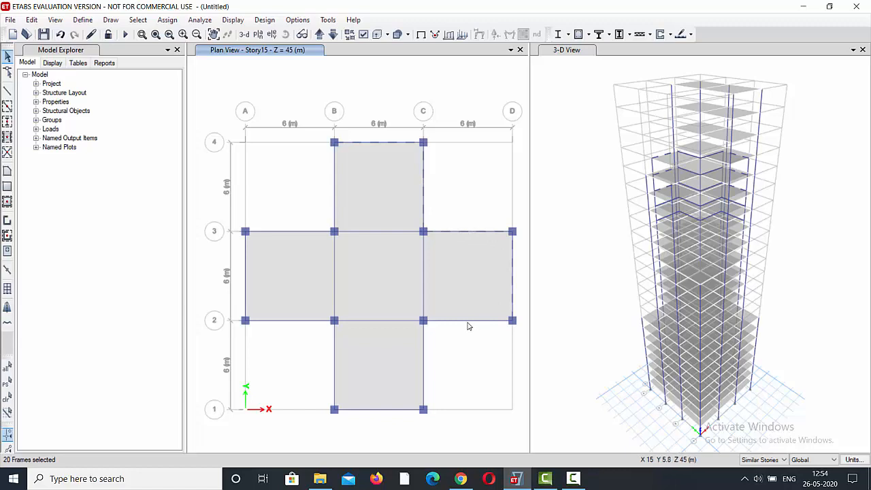
pyautogui.click(468, 320)
pyautogui.click(423, 363)
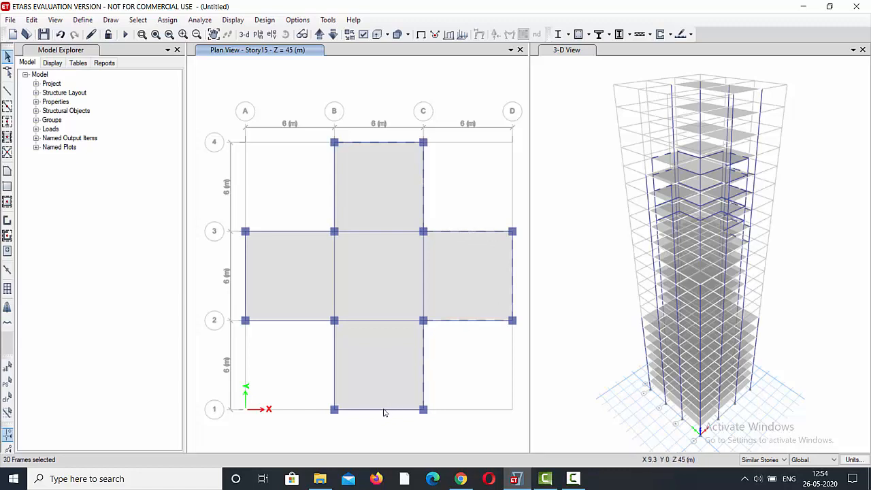
pyautogui.click(381, 410)
pyautogui.click(333, 364)
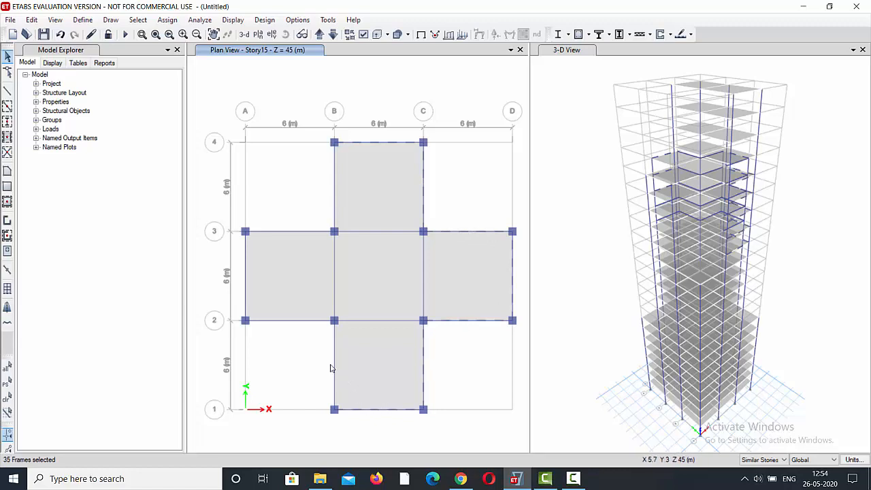
pyautogui.click(303, 320)
pyautogui.click(246, 279)
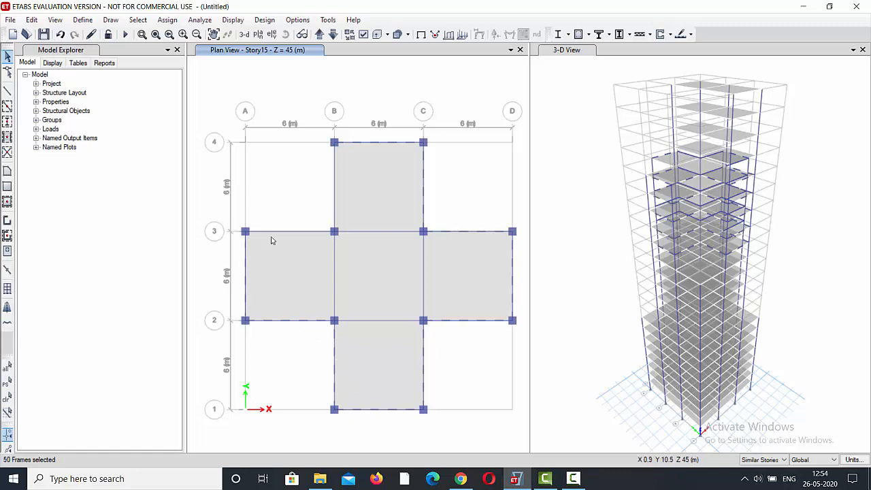
pyautogui.click(300, 232)
pyautogui.click(334, 202)
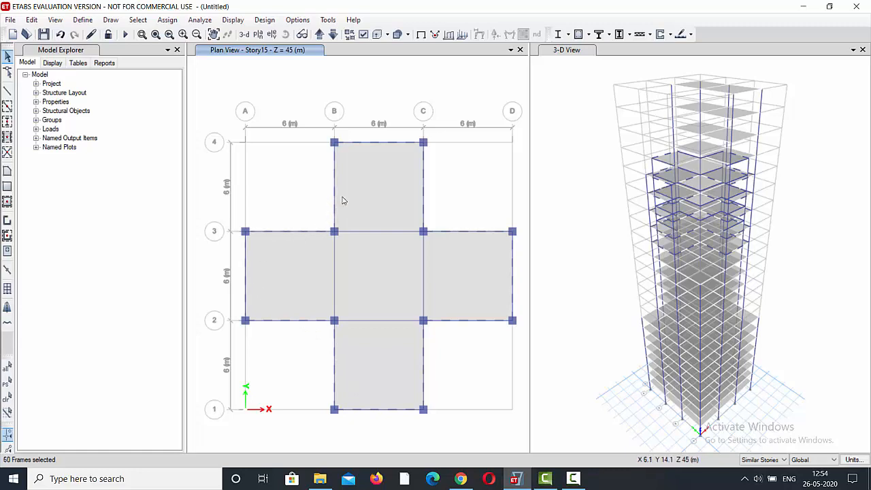
# Assign a uniform distributed Dead load of 0.2 kN/m in the Gravity direction to the selected Story15 perimeter beams.
pyautogui.click(167, 20)
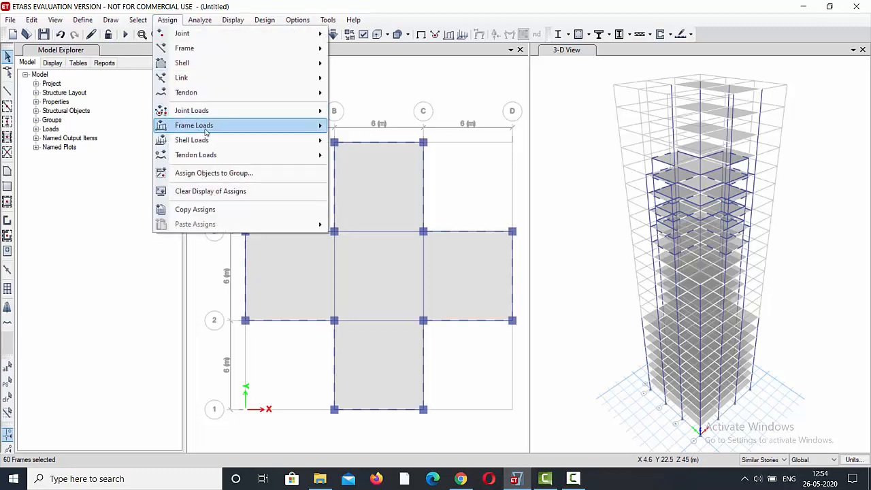
pyautogui.moveTo(221, 130)
pyautogui.click(399, 128)
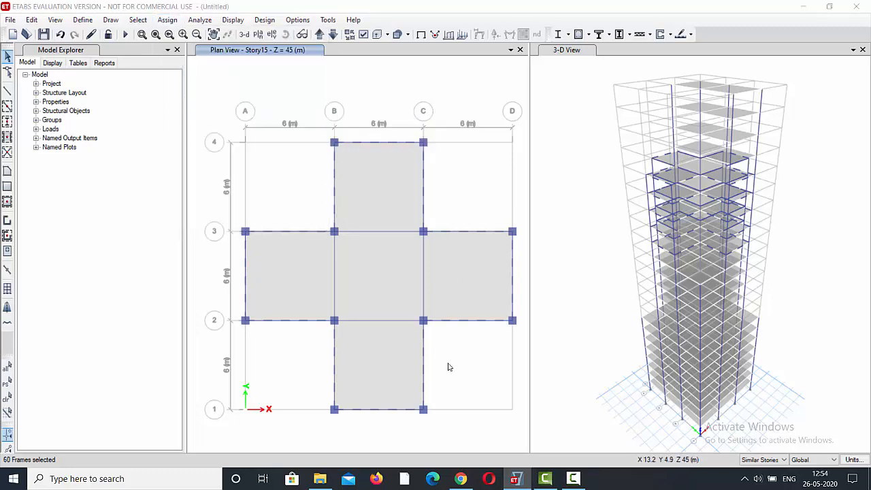
pyautogui.click(553, 331)
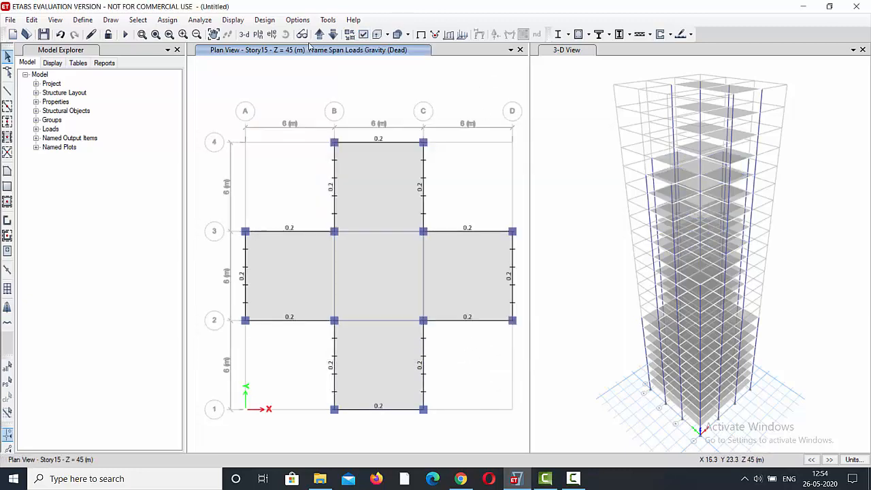
# Review the Dead frame load display on the story plans from Story14 upward and bring the plan view to Story20.
pyautogui.click(332, 35)
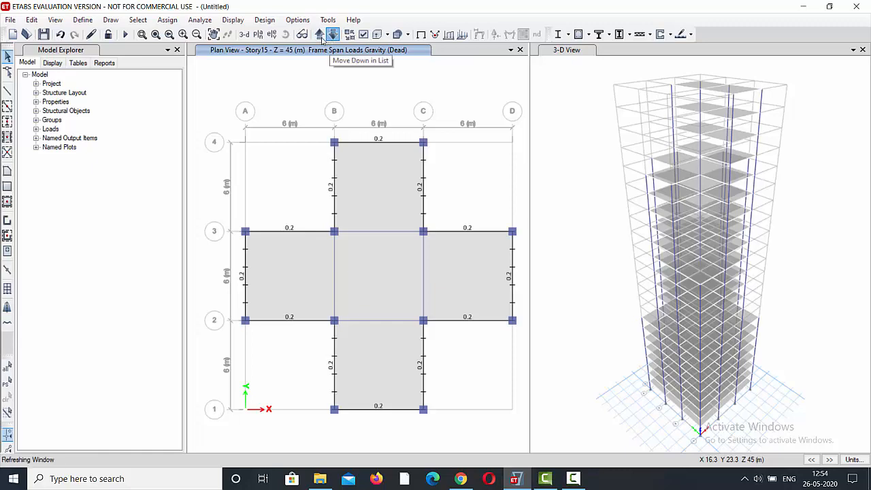
pyautogui.click(318, 34)
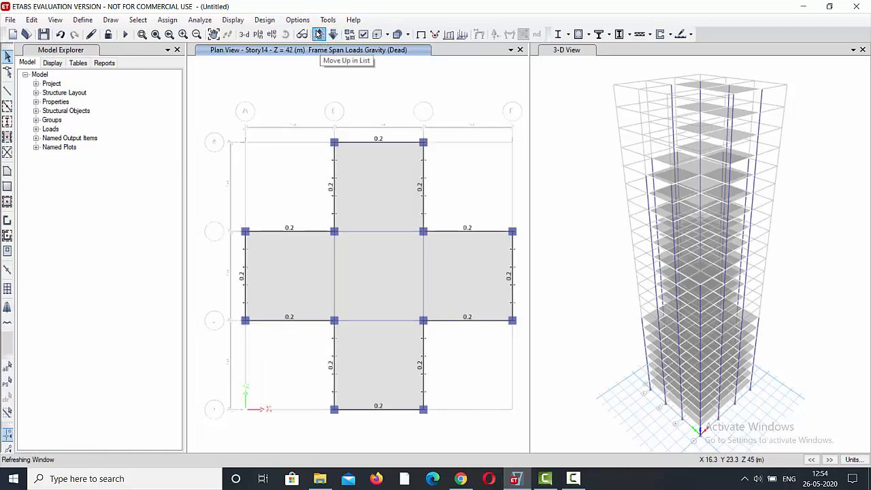
pyautogui.click(319, 34)
pyautogui.click(318, 34)
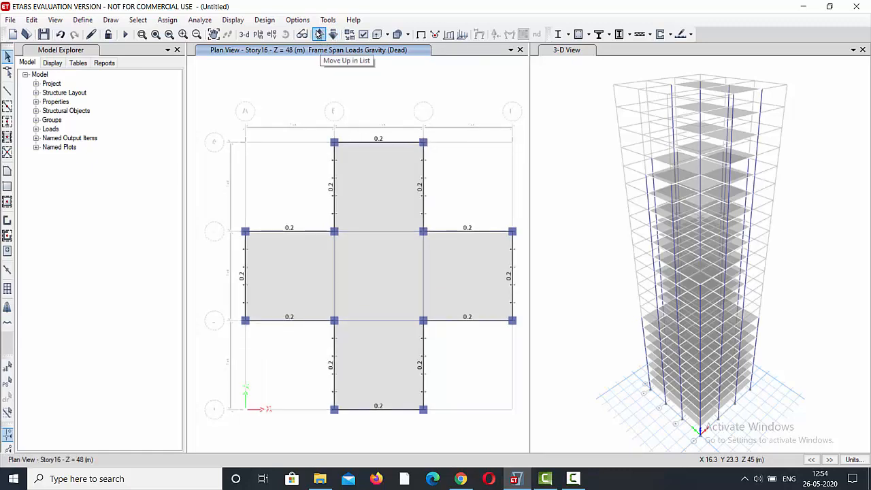
pyautogui.click(319, 34)
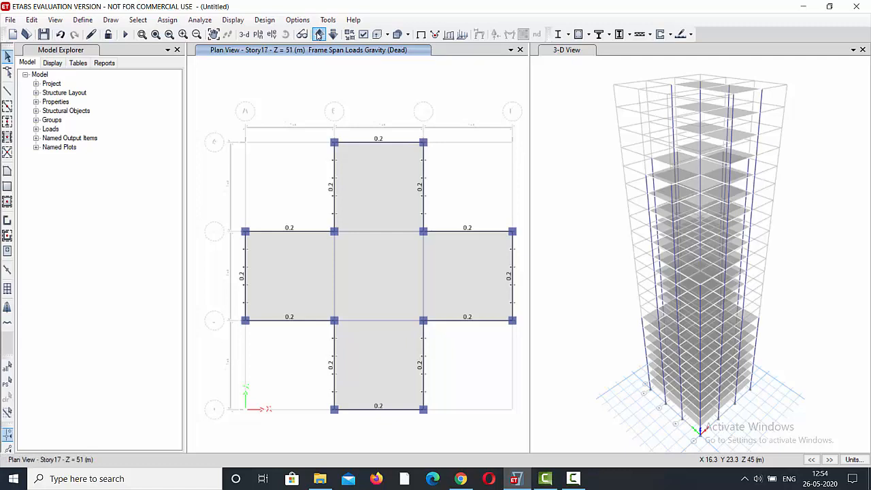
pyautogui.click(318, 34)
pyautogui.click(318, 34)
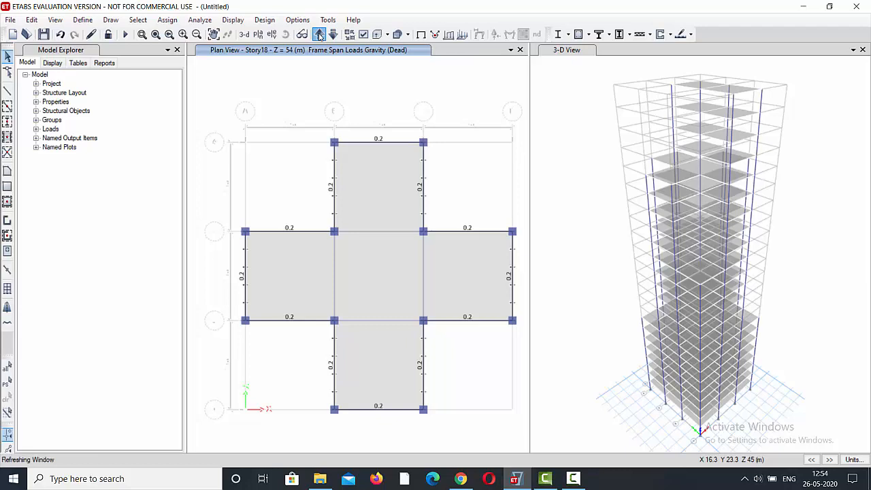
pyautogui.click(319, 34)
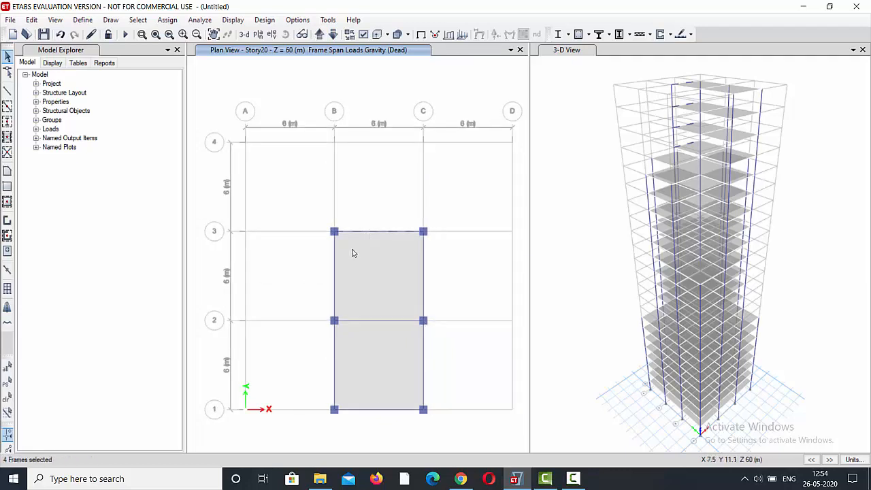
# Select the six perimeter beams of the rectangular slab outline on the Story20 plan together with those on its similar stories.
pyautogui.click(335, 264)
pyautogui.click(423, 278)
pyautogui.click(334, 371)
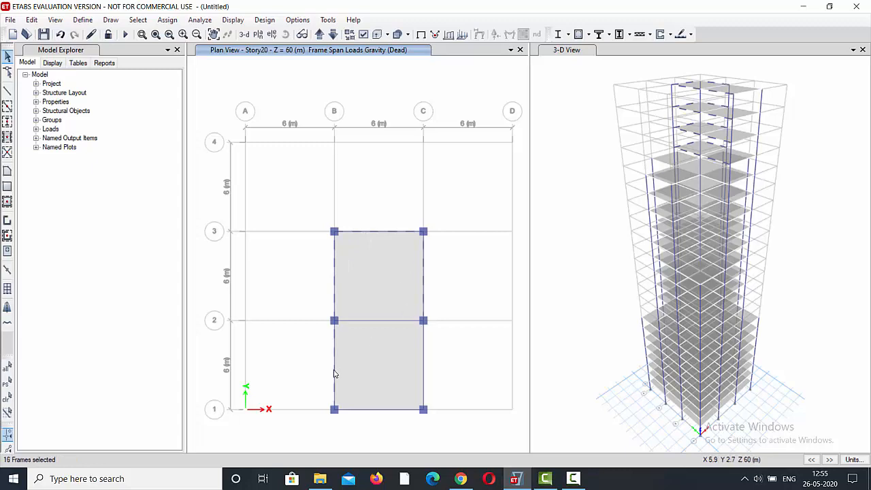
pyautogui.click(366, 410)
pyautogui.click(424, 365)
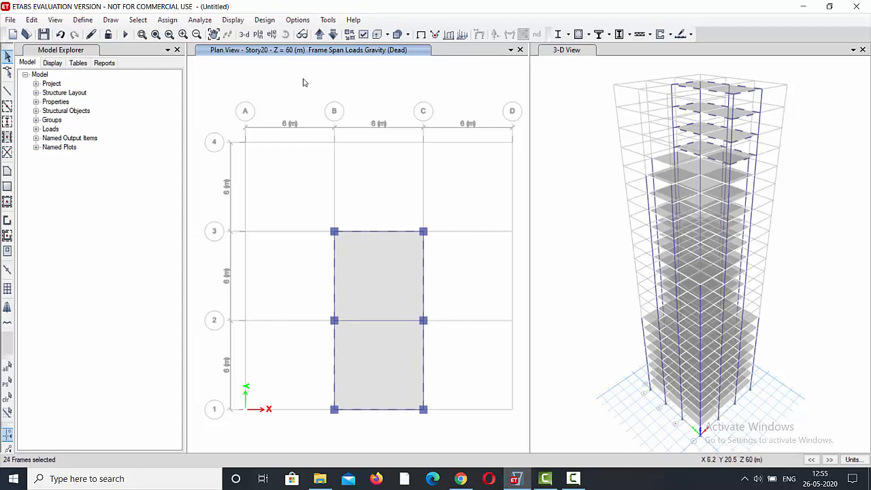
# Assign a uniform distributed Dead load of 0.2 kN/m in the Gravity direction to the selected Story20 perimeter beams, replacing existing loads.
pyautogui.click(168, 21)
pyautogui.moveTo(230, 123)
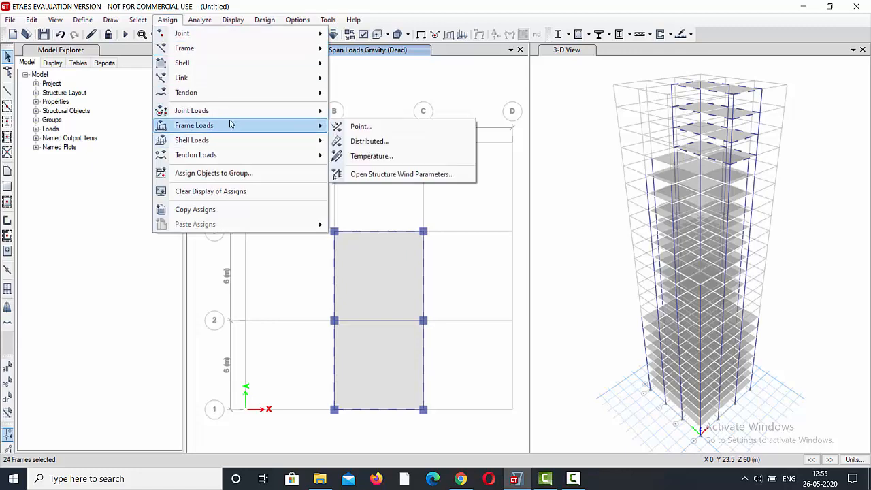
pyautogui.click(356, 140)
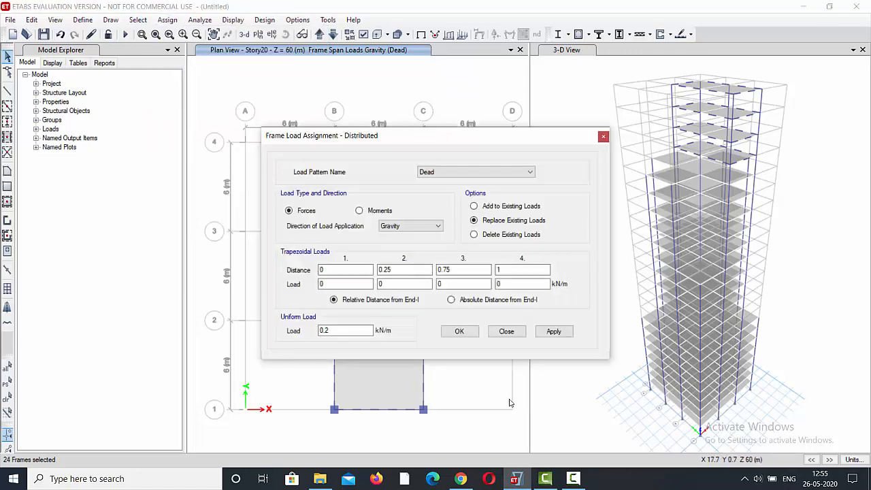
pyautogui.click(553, 332)
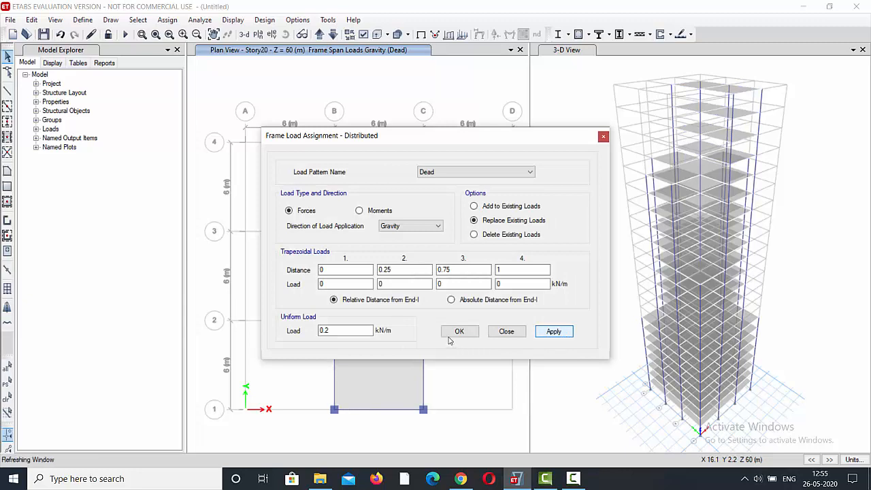
pyautogui.click(455, 333)
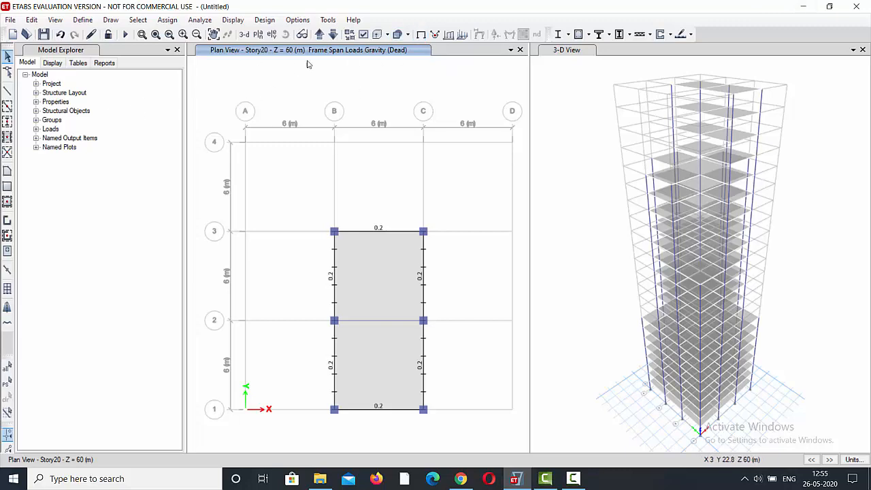
# Go up to the Story23 plan and select the six perimeter beams of its rectangular slab with those on the similar stories.
pyautogui.click(320, 34)
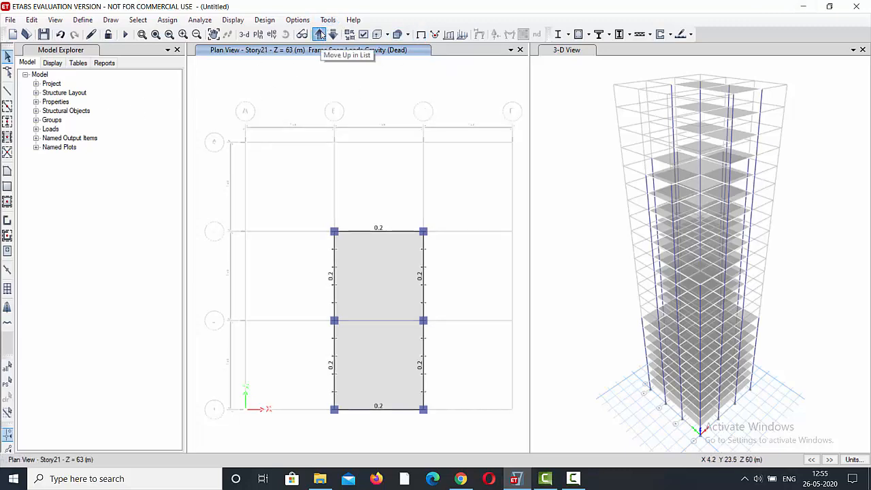
pyautogui.click(322, 34)
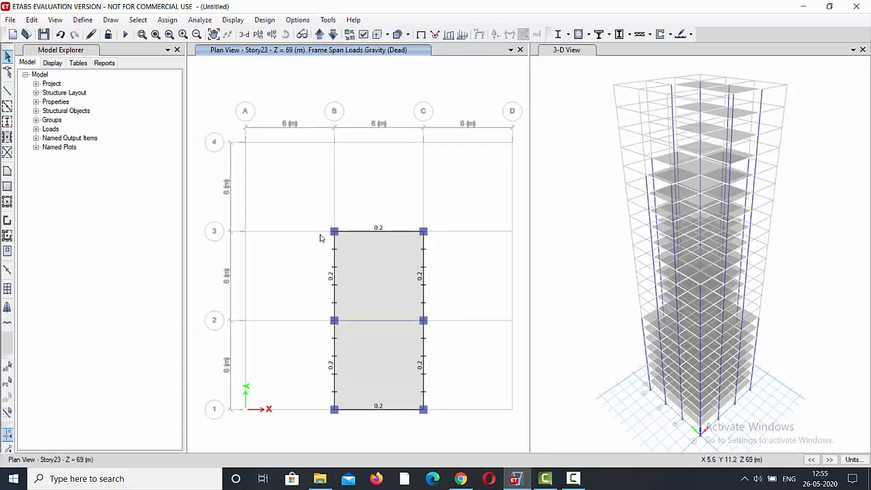
pyautogui.click(385, 232)
pyautogui.click(334, 263)
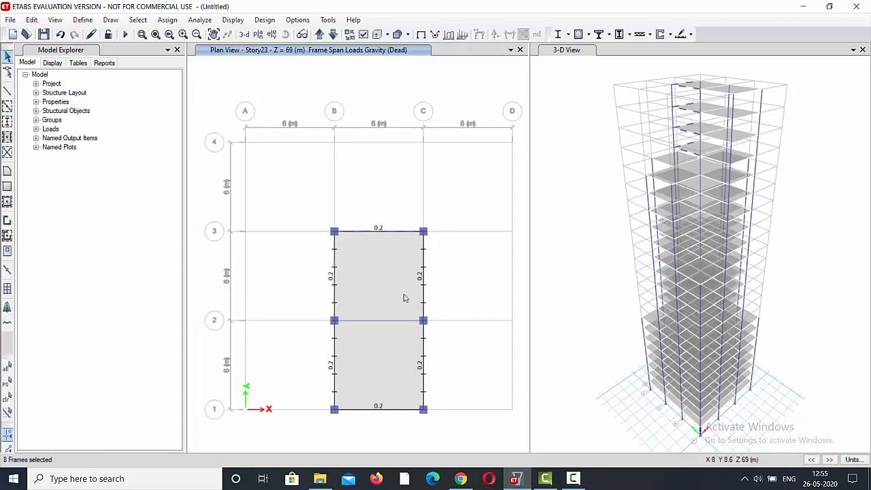
pyautogui.click(424, 263)
pyautogui.click(388, 319)
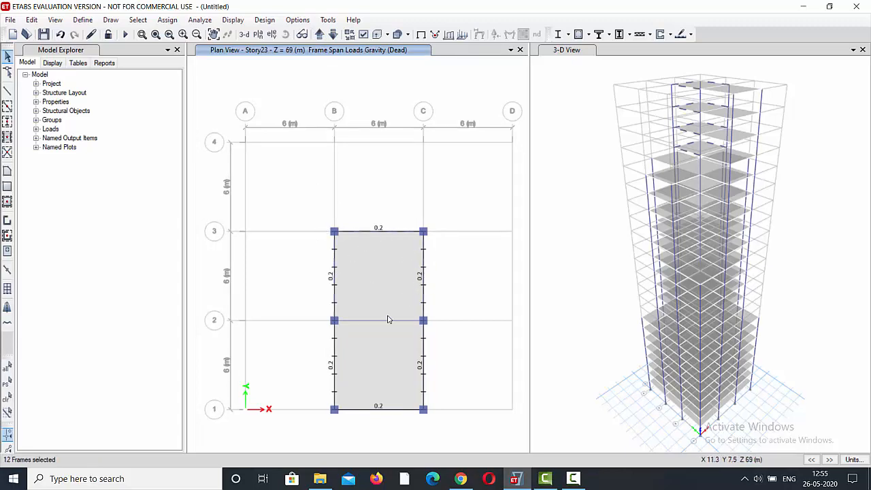
pyautogui.click(423, 361)
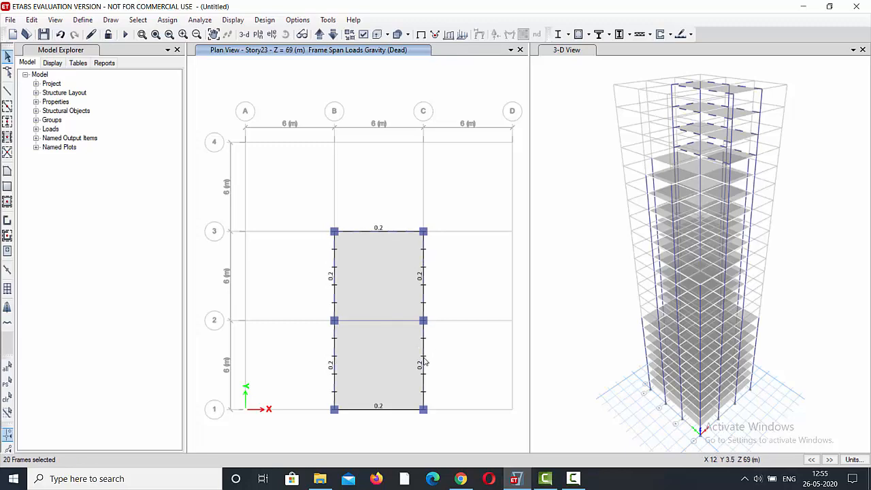
pyautogui.click(390, 409)
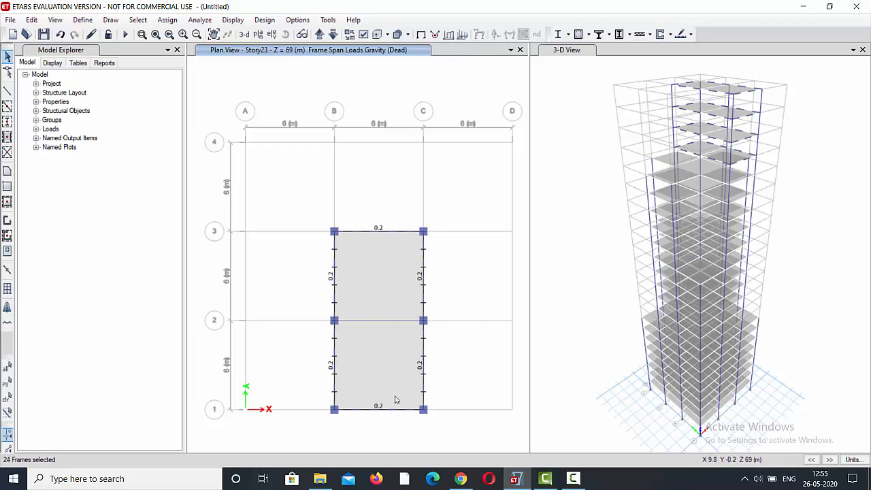
# Delete the existing distributed Dead loads from the selected Story23 perimeter beams.
pyautogui.click(167, 20)
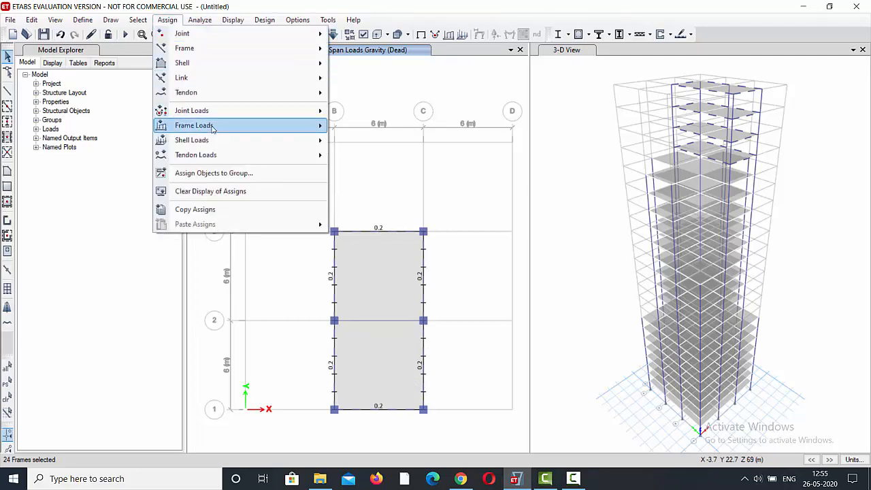
pyautogui.moveTo(228, 128)
pyautogui.click(361, 141)
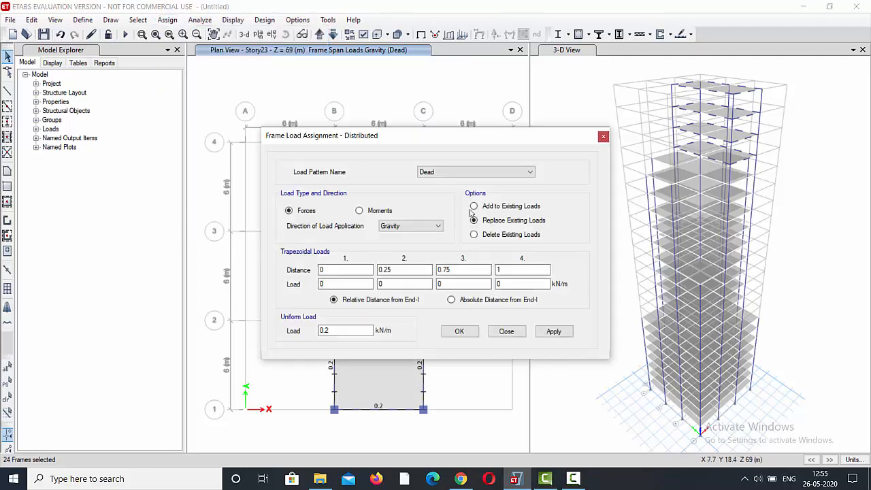
pyautogui.moveTo(346, 333); pyautogui.dragTo(308, 330)
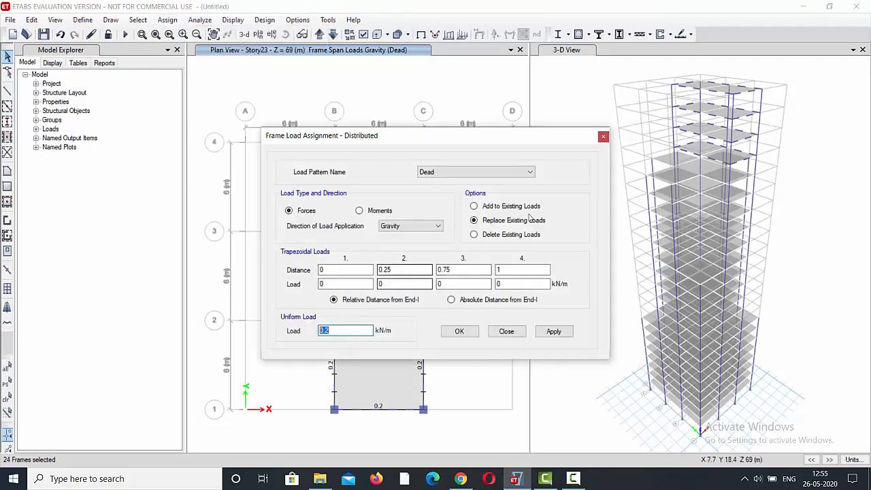
pyautogui.click(474, 235)
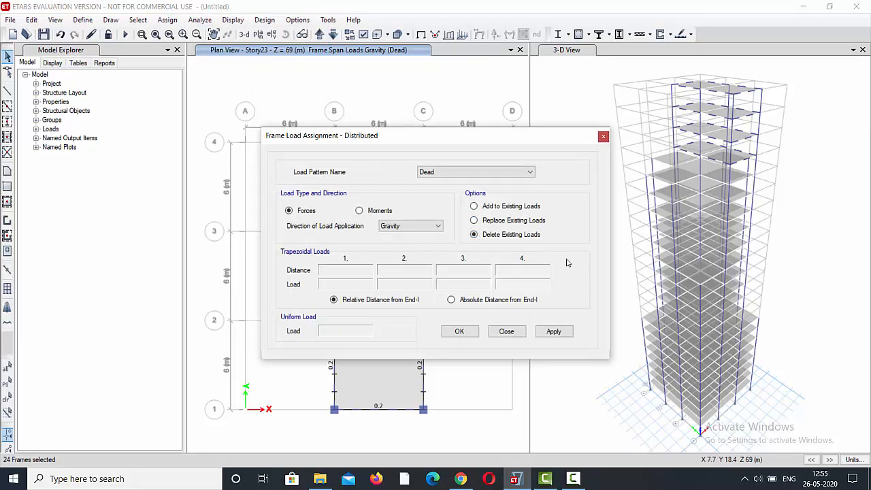
pyautogui.click(558, 332)
pyautogui.click(474, 331)
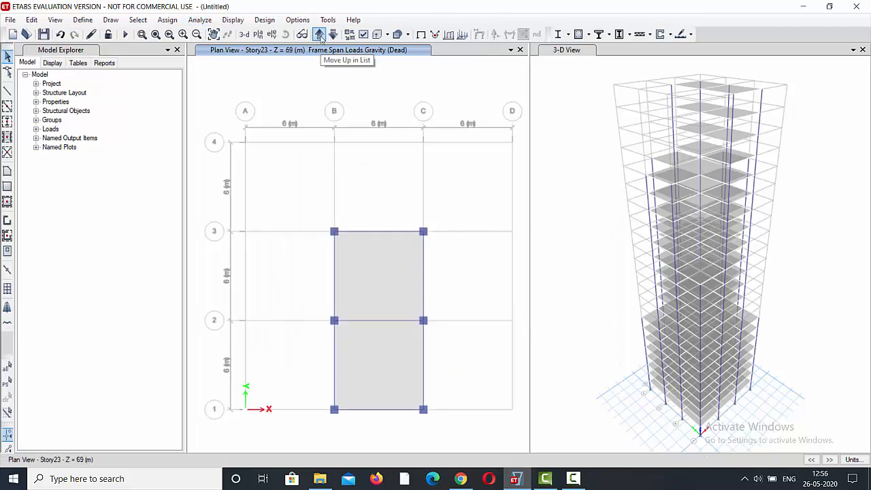
# Assign fixed restraints, with all translations and rotations restrained, to all grid-intersection joints on the Base plan.
pyautogui.click(320, 36)
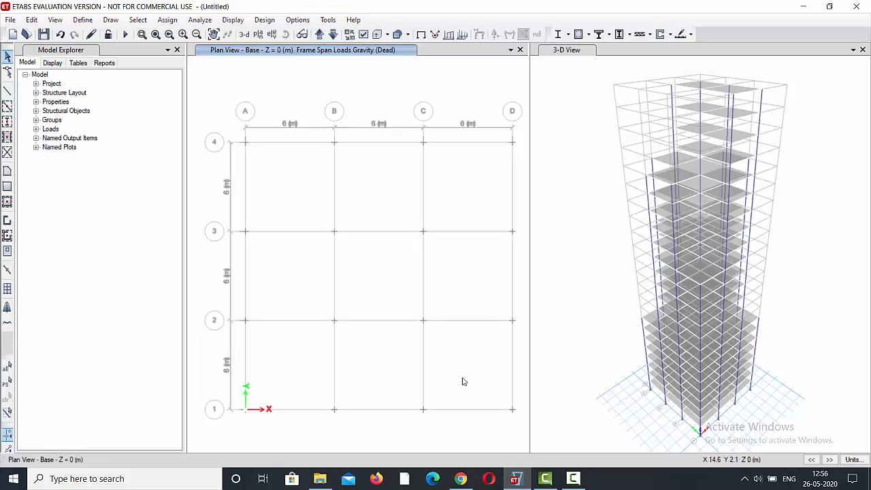
pyautogui.moveTo(225, 121); pyautogui.dragTo(521, 416)
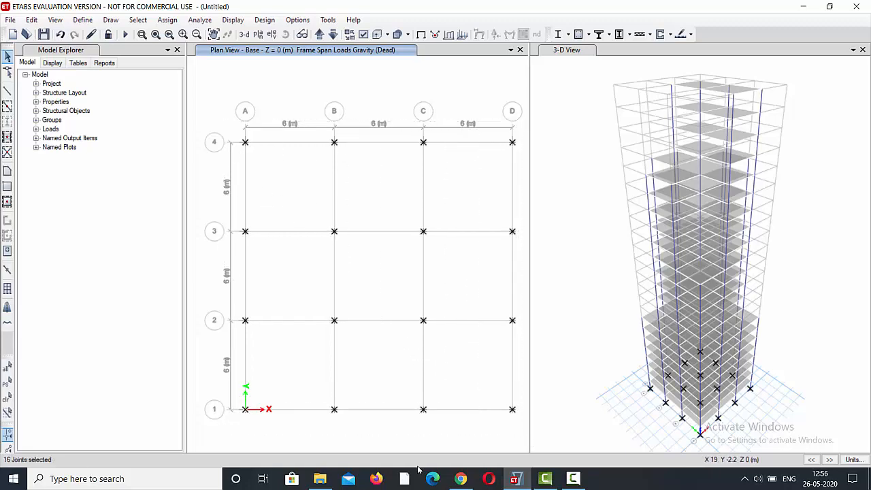
pyautogui.click(168, 20)
pyautogui.moveTo(181, 33)
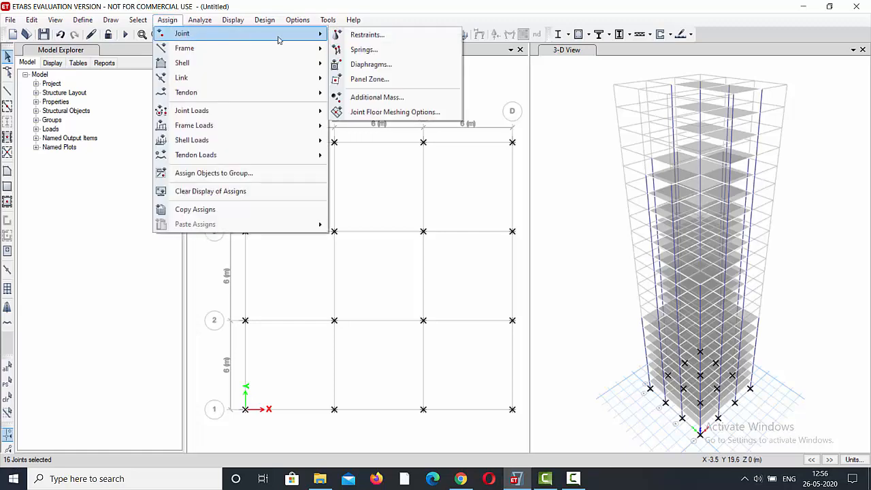
pyautogui.click(361, 33)
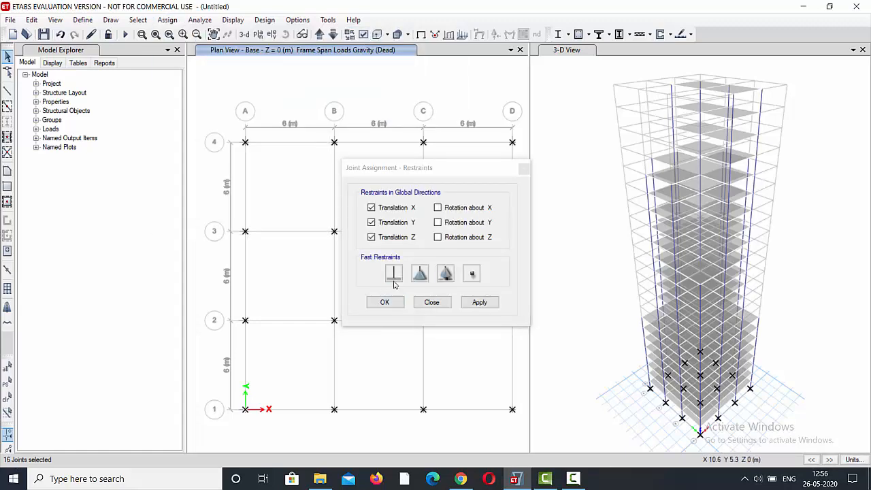
pyautogui.click(394, 273)
pyautogui.click(479, 302)
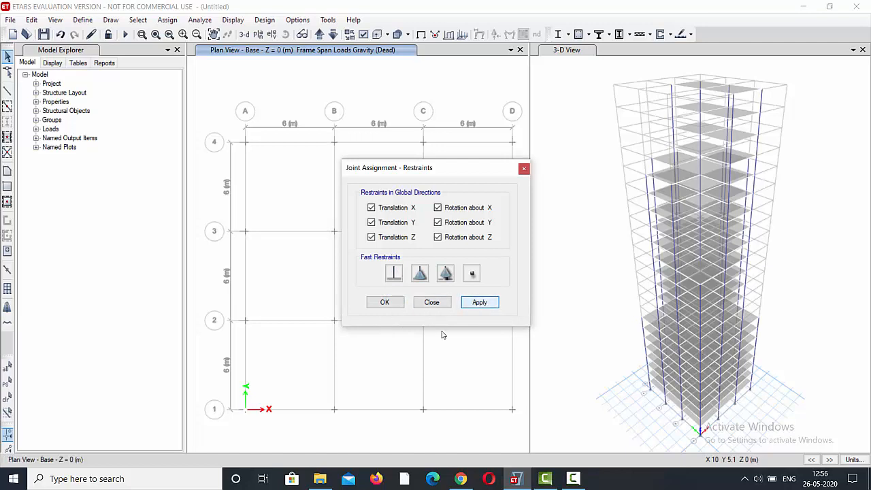
pyautogui.click(385, 303)
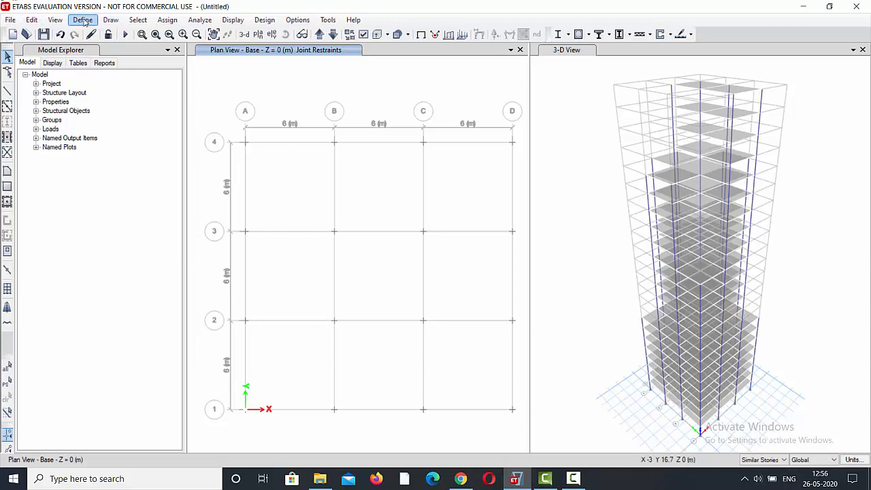
# Automatically draw cladding around the whole building using the floors.
pyautogui.click(113, 21)
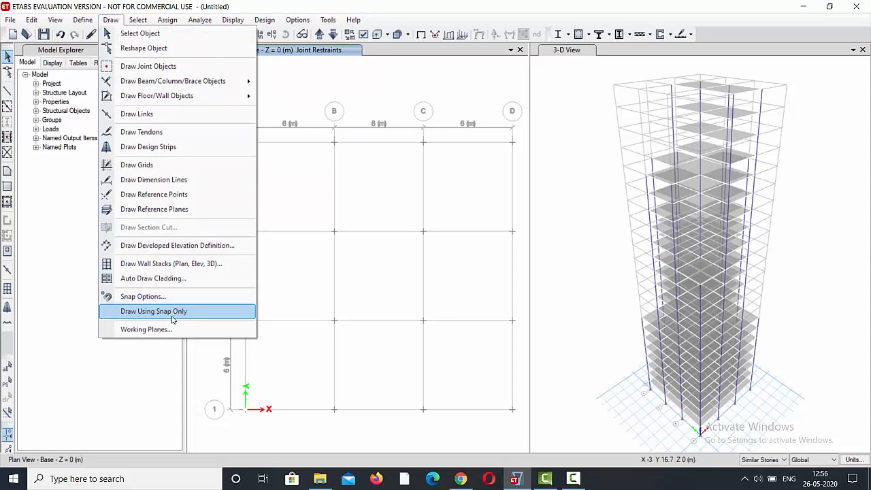
pyautogui.click(153, 278)
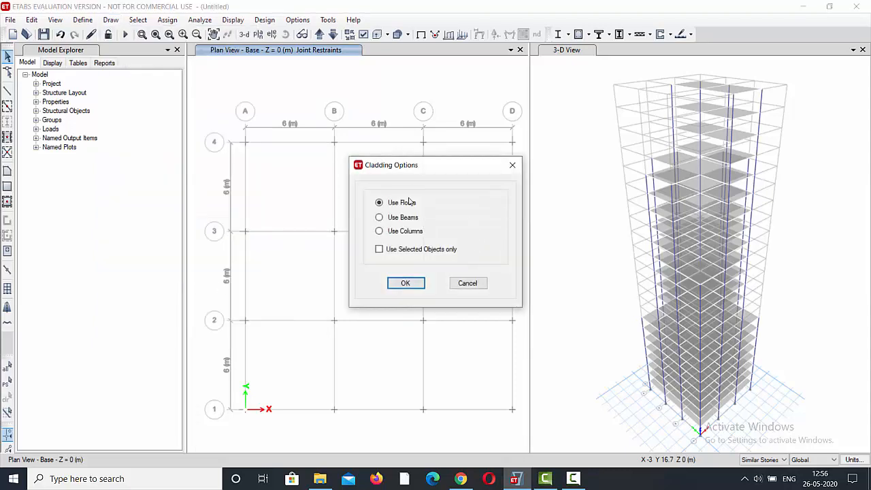
pyautogui.click(378, 202)
pyautogui.click(405, 284)
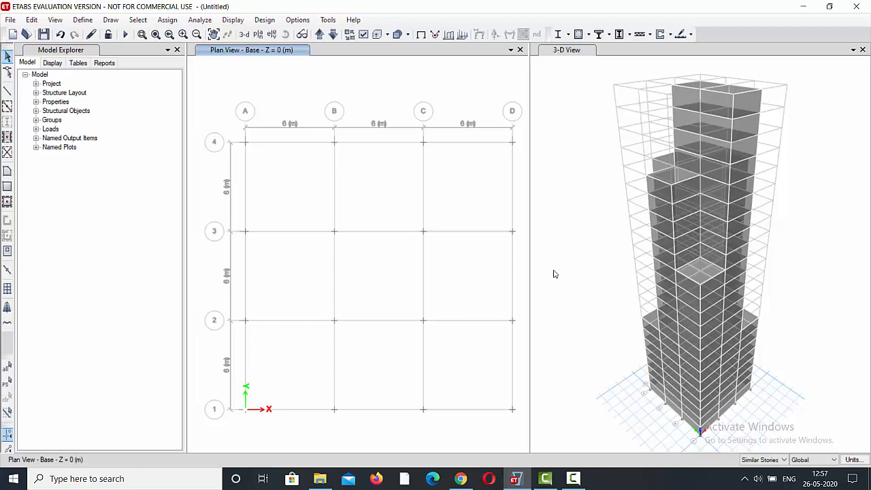
# Add a load pattern named wind, of type Wind, with the Indian IS875:1987 auto lateral load.
pyautogui.click(162, 21)
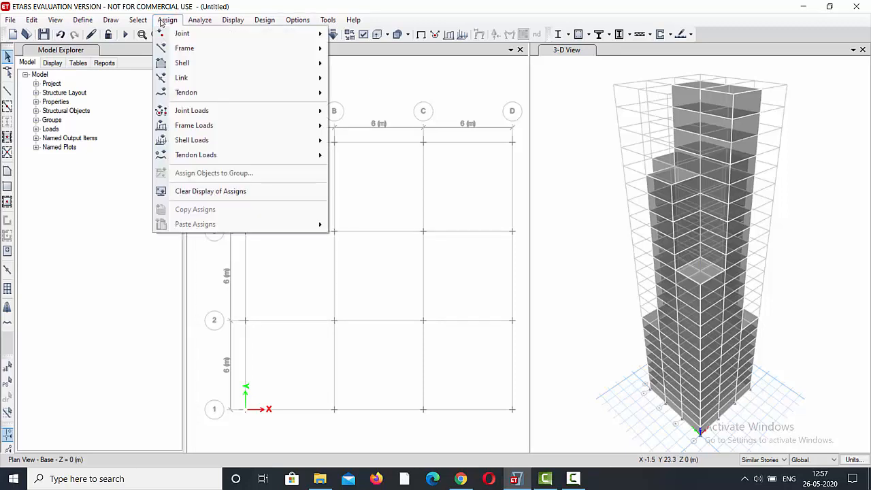
pyautogui.click(80, 23)
pyautogui.click(80, 23)
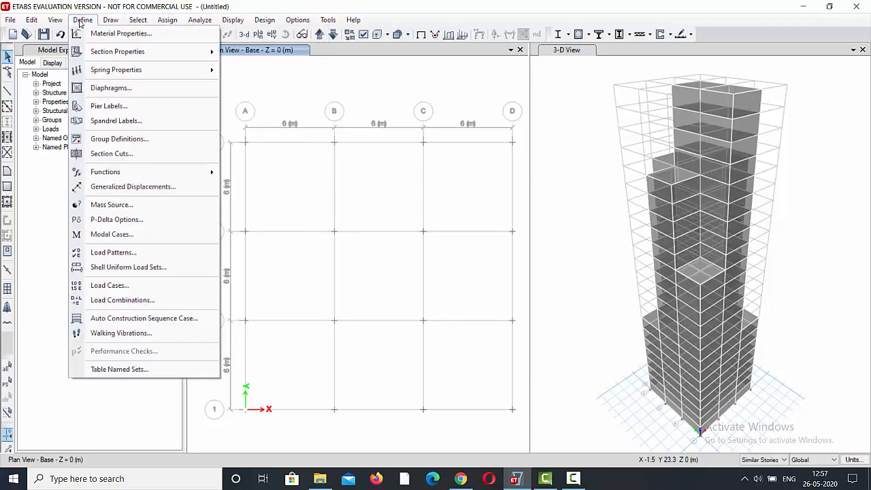
pyautogui.click(108, 254)
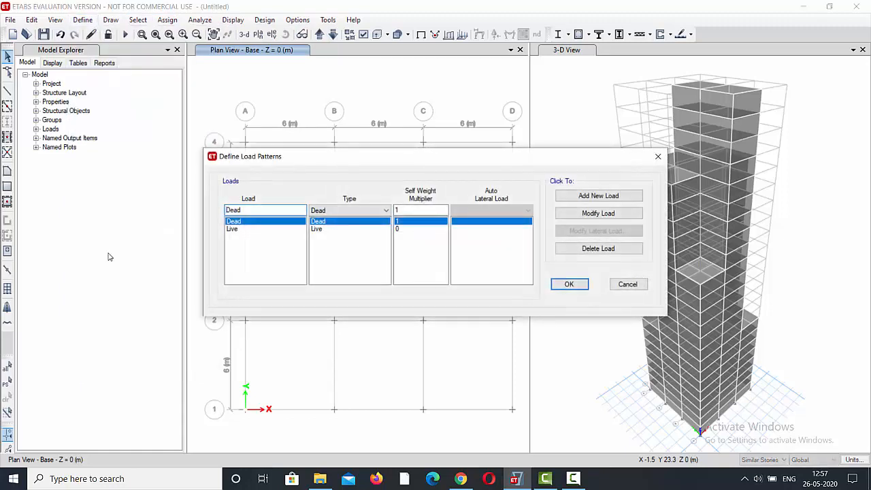
pyautogui.moveTo(263, 212); pyautogui.dragTo(230, 209)
pyautogui.write('wind')
pyautogui.click(371, 212)
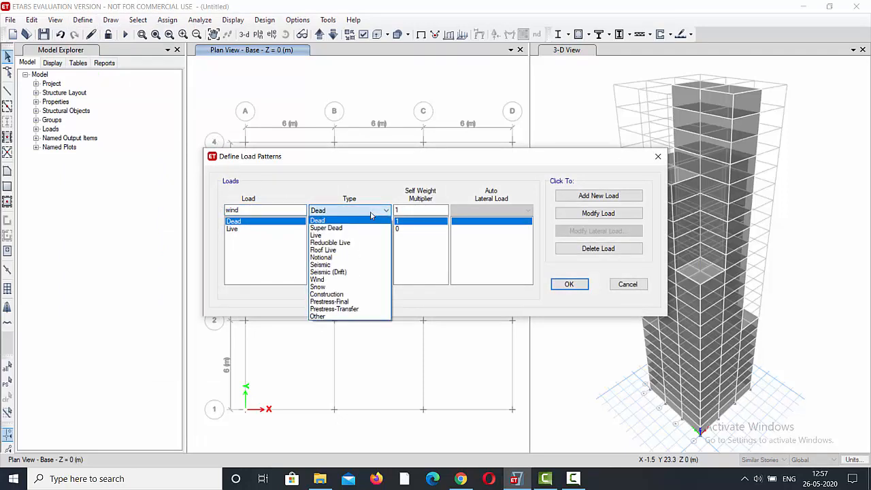
pyautogui.click(338, 279)
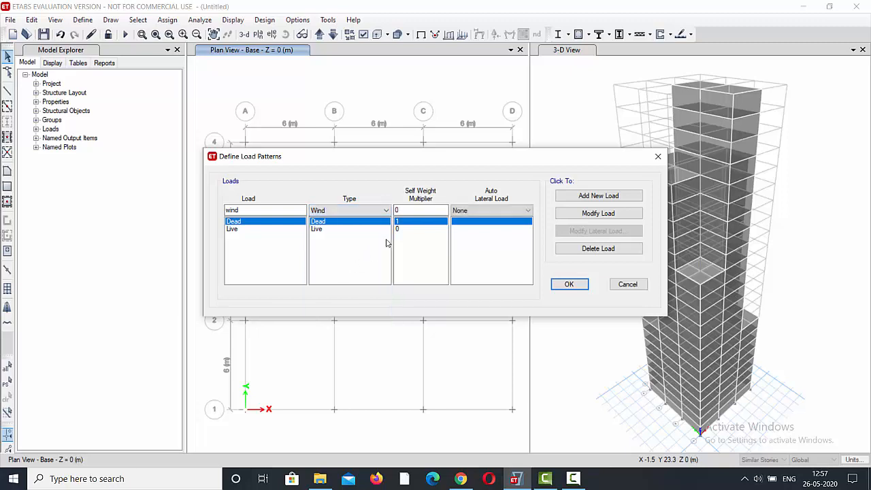
pyautogui.click(479, 212)
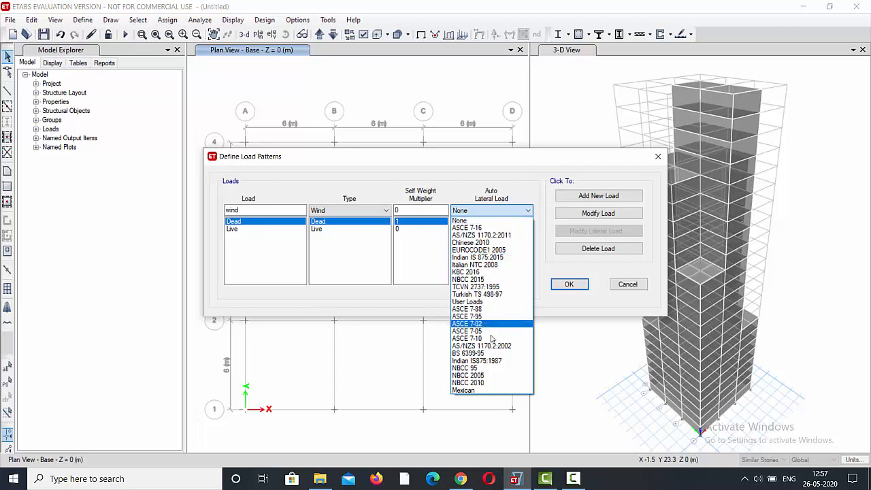
pyautogui.click(497, 360)
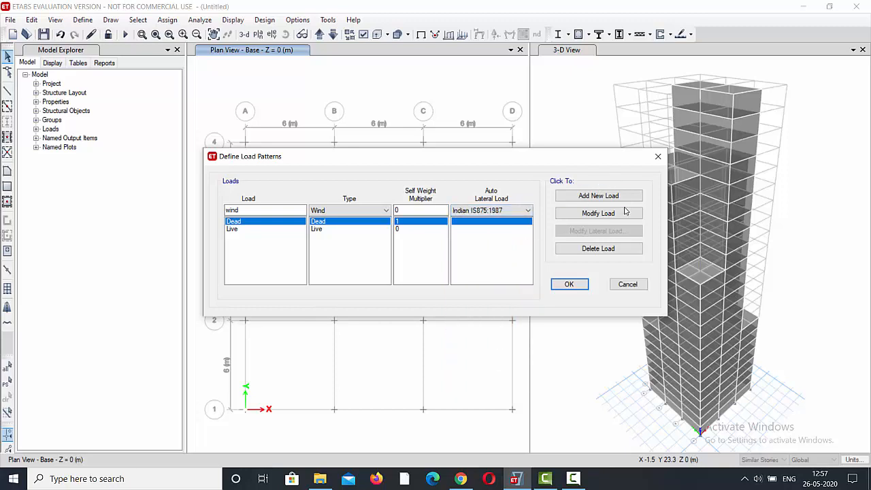
pyautogui.click(591, 197)
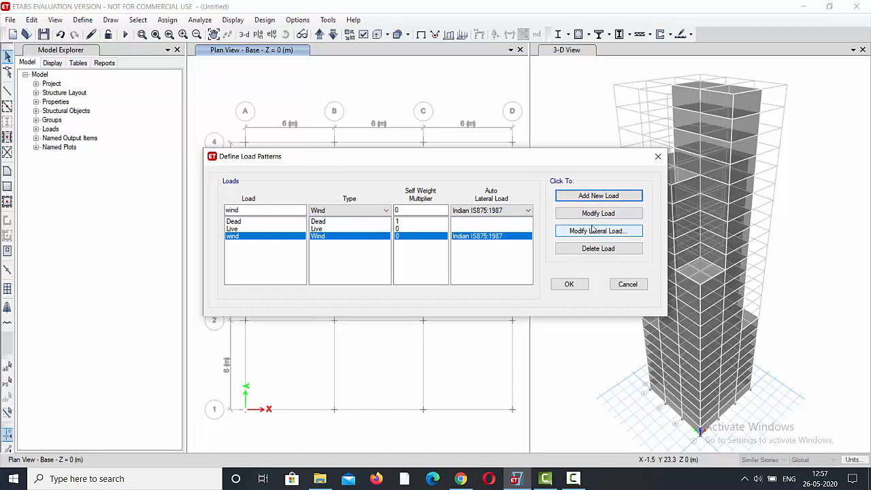
# Set the wind pattern's lateral load to wind speed 33 m/s, terrain category 3 and structure class C, and accept the load patterns.
pyautogui.click(620, 232)
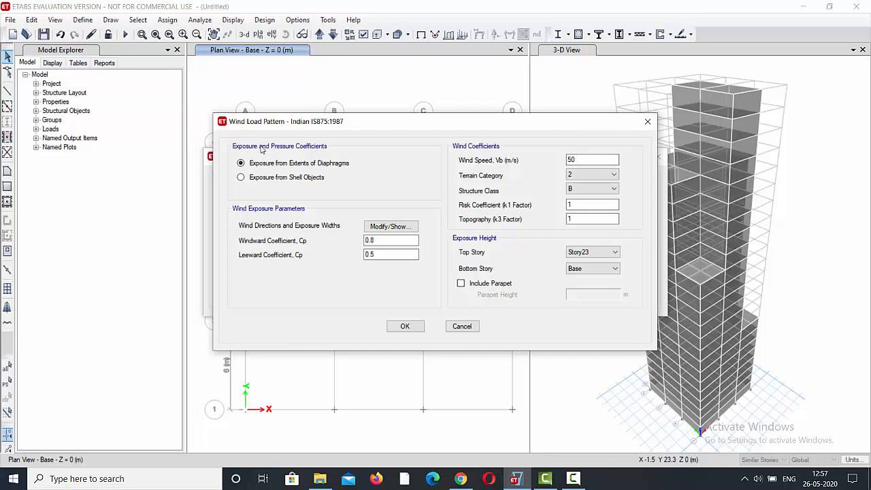
pyautogui.doubleClick(584, 159)
pyautogui.click(583, 176)
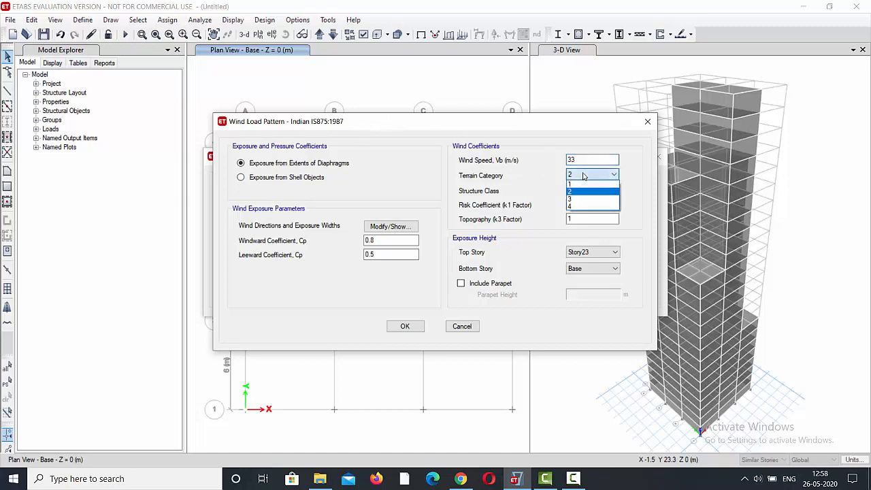
pyautogui.click(575, 199)
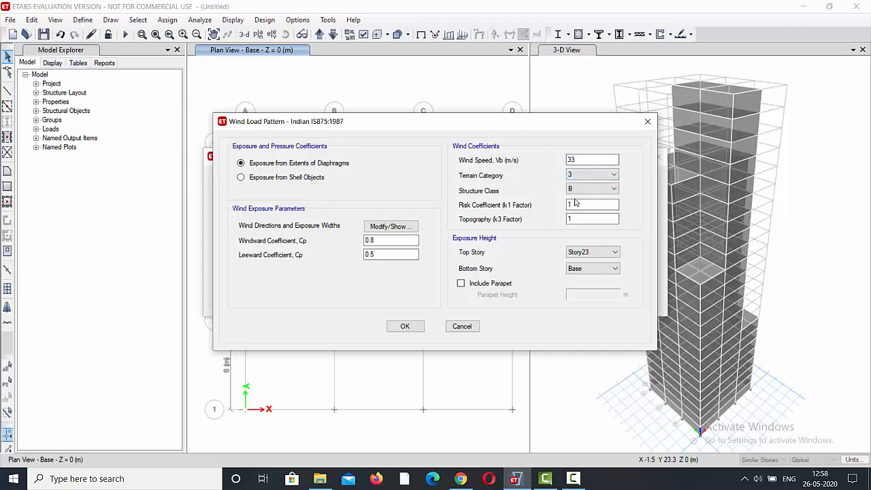
pyautogui.click(572, 192)
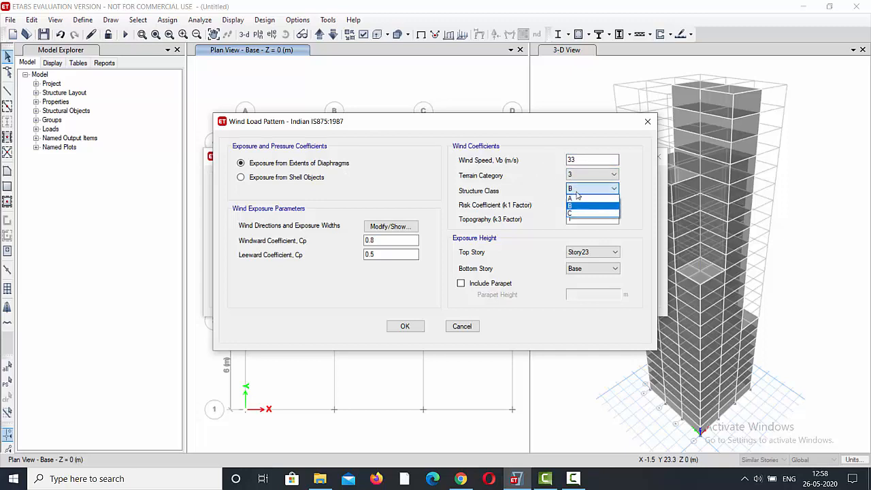
pyautogui.click(575, 213)
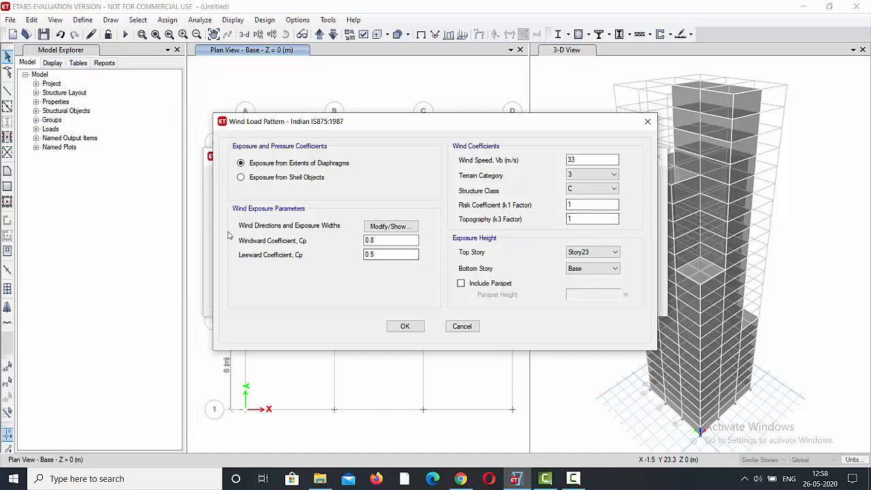
pyautogui.click(405, 327)
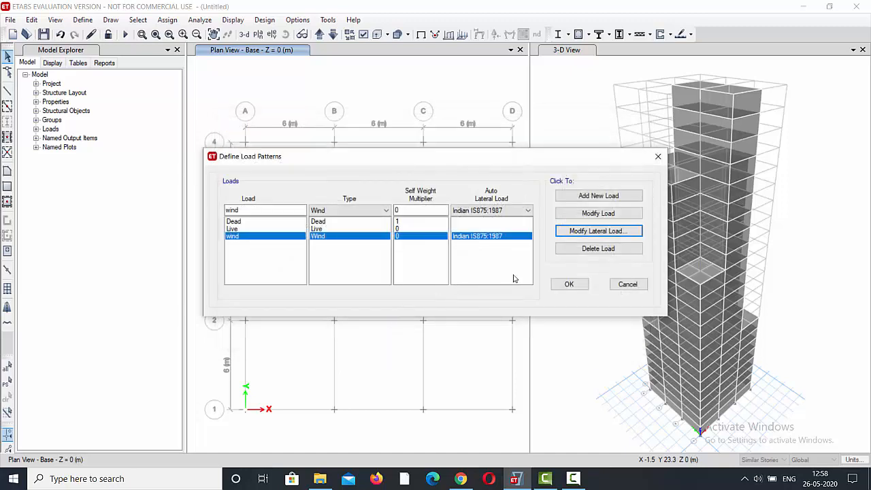
pyautogui.click(575, 286)
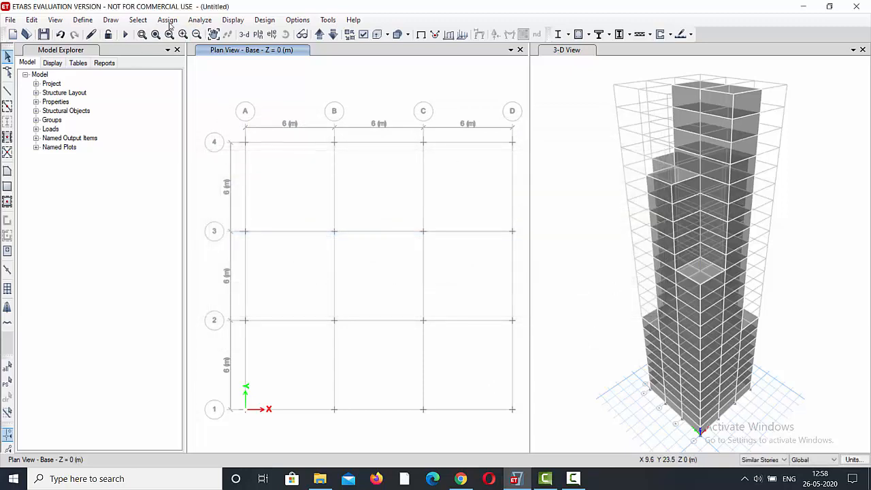
# Show the elevation at grid A and select all its cladding panels using the similar stories.
pyautogui.click(272, 34)
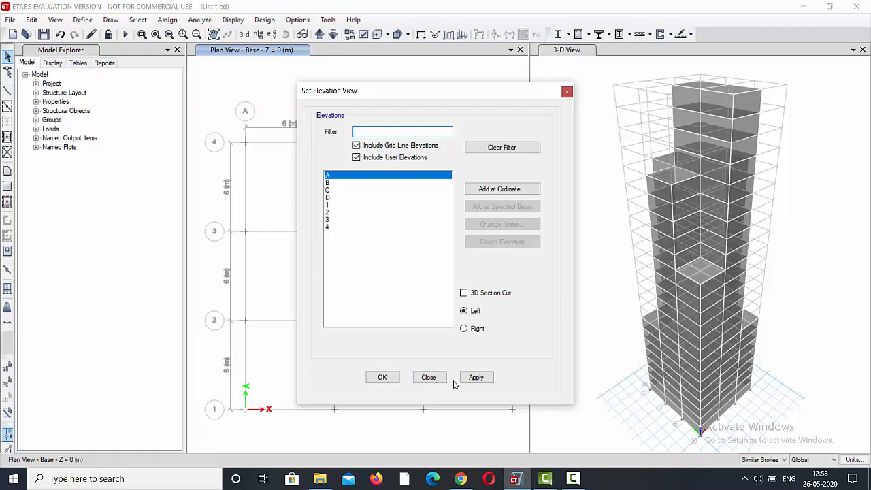
pyautogui.click(385, 377)
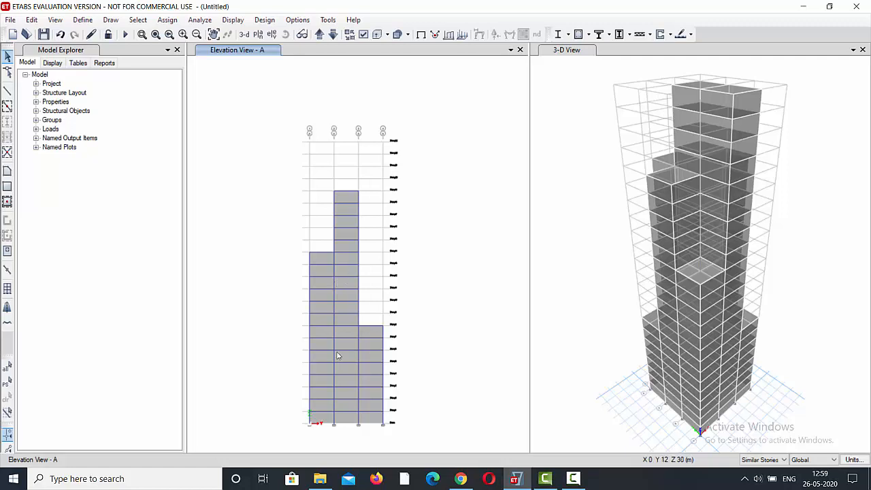
pyautogui.scroll(2, 324, 427)
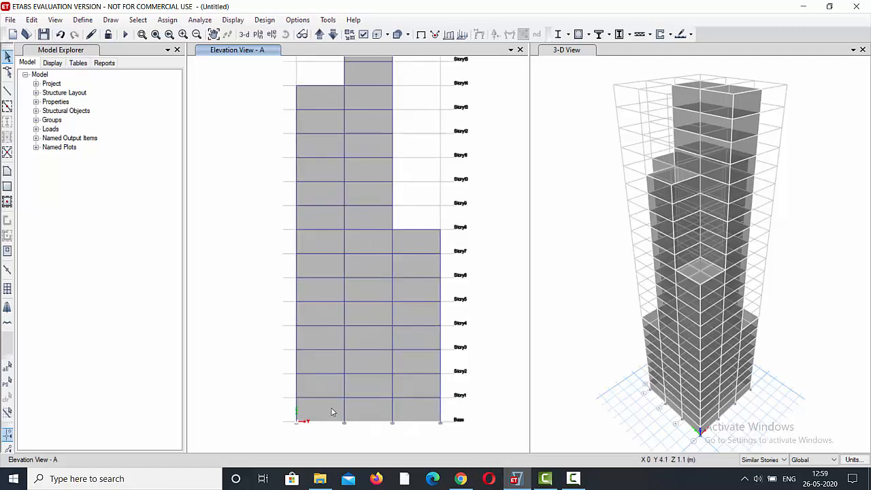
pyautogui.scroll(-2, 334, 412)
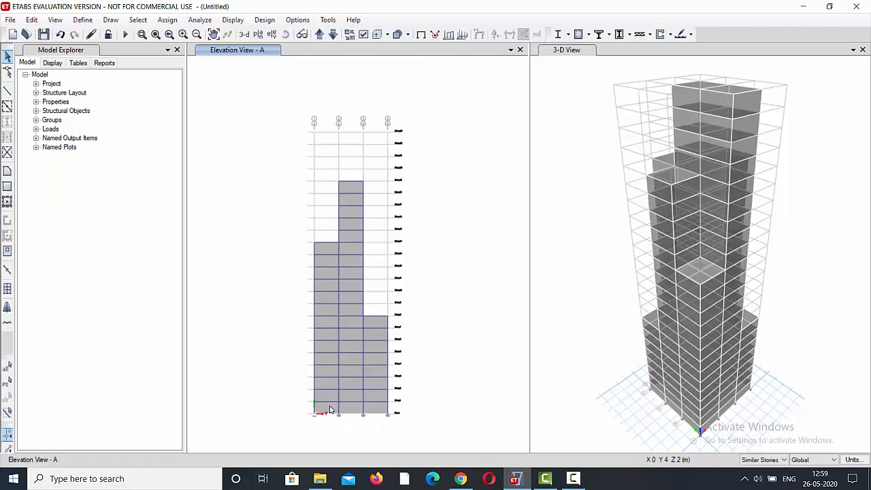
pyautogui.click(330, 409)
pyautogui.click(359, 408)
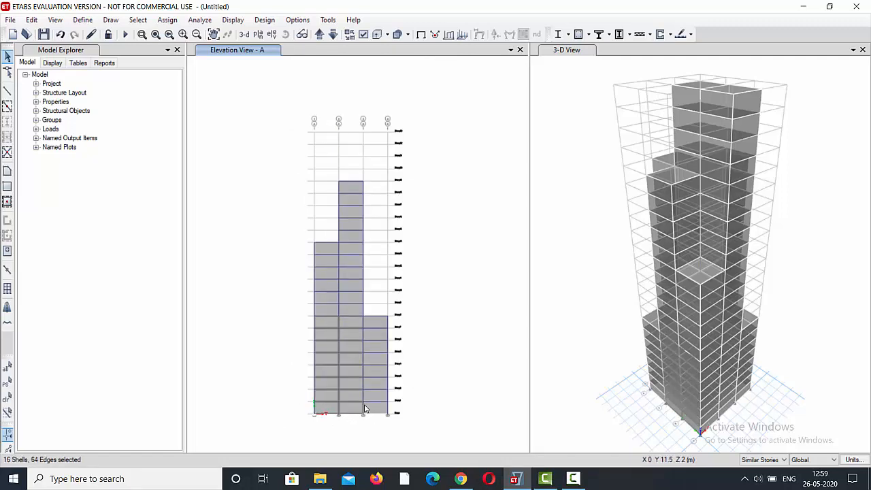
pyautogui.click(378, 408)
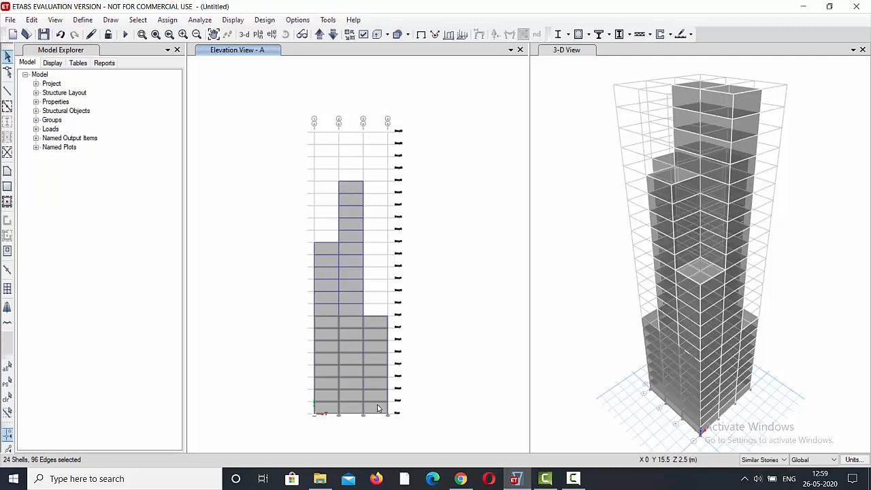
pyautogui.click(343, 311)
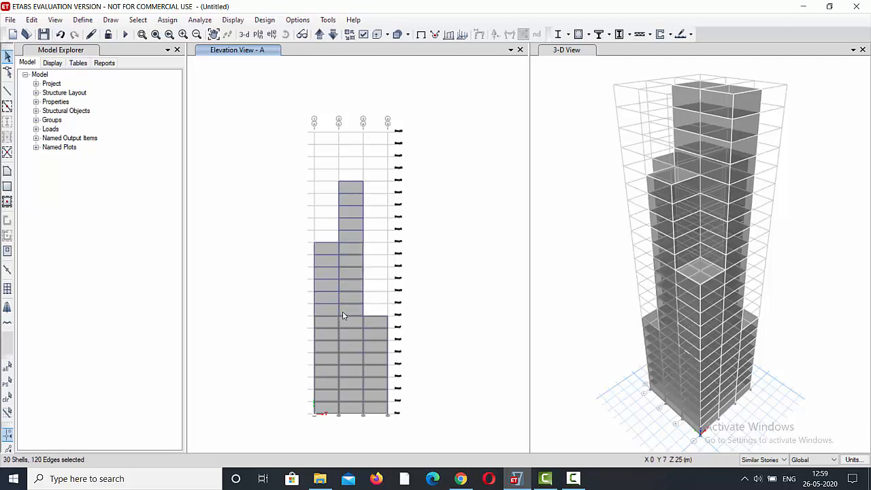
pyautogui.click(333, 314)
pyautogui.click(347, 238)
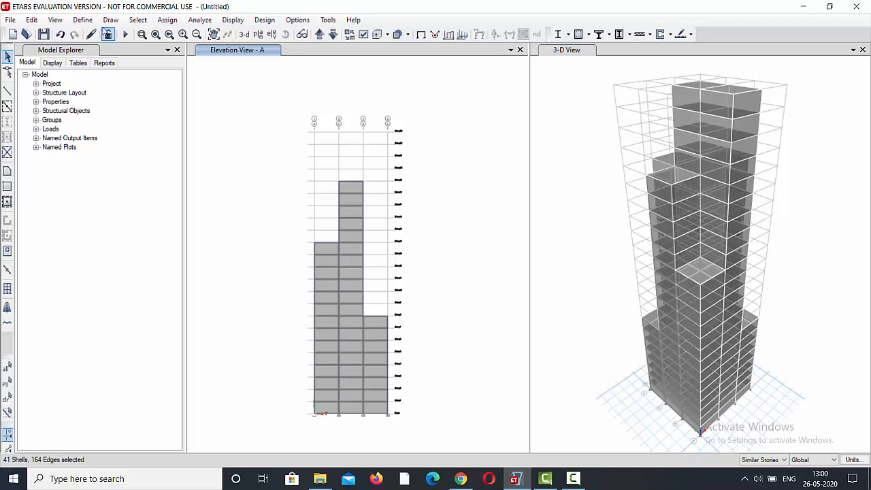
# Assign a windward wind pressure coefficient Cp of 0.8 for the wind pattern to the selected elevation A cladding.
pyautogui.click(157, 22)
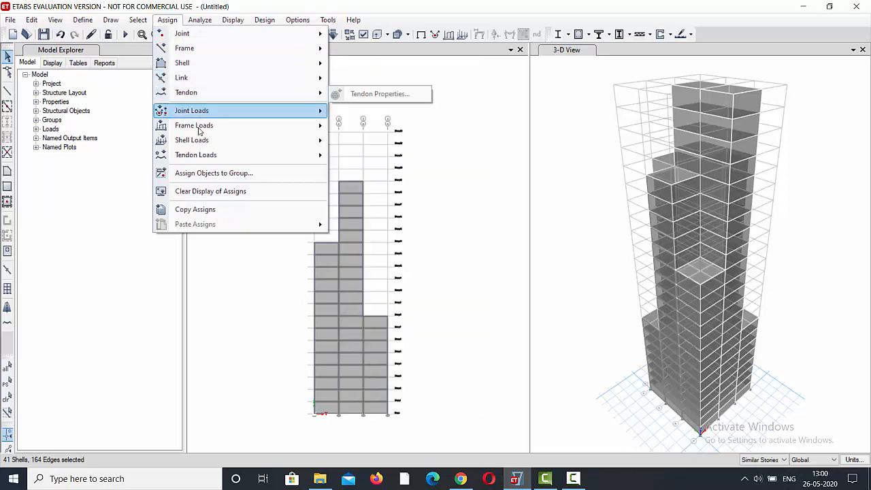
pyautogui.moveTo(202, 144)
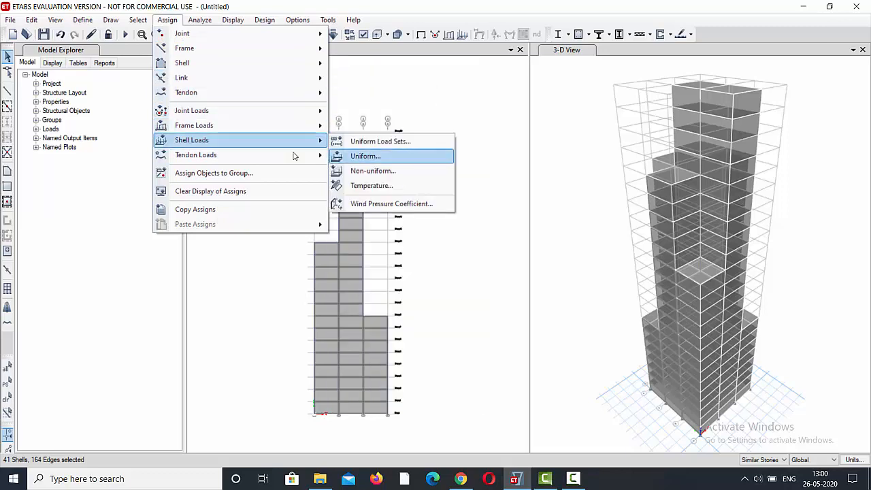
pyautogui.click(366, 205)
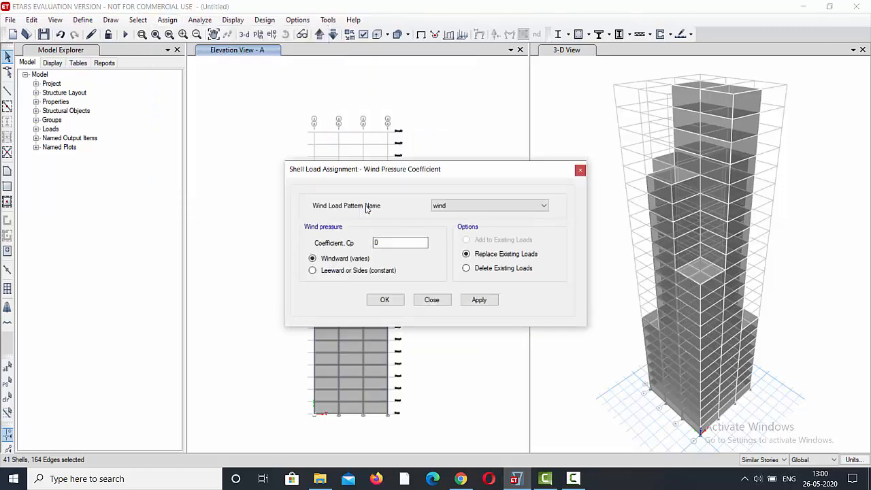
pyautogui.doubleClick(376, 243)
pyautogui.write('0.8')
pyautogui.click(472, 304)
pyautogui.click(385, 300)
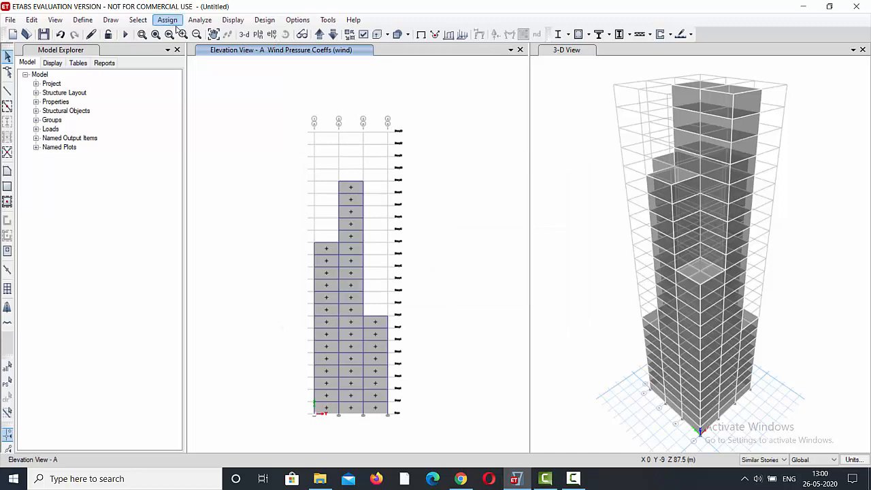
# Show elevation B and select the lower six cladding panels in bay 3-4, the four in bay 2-3 and the lower five in bay 1-2.
pyautogui.click(271, 34)
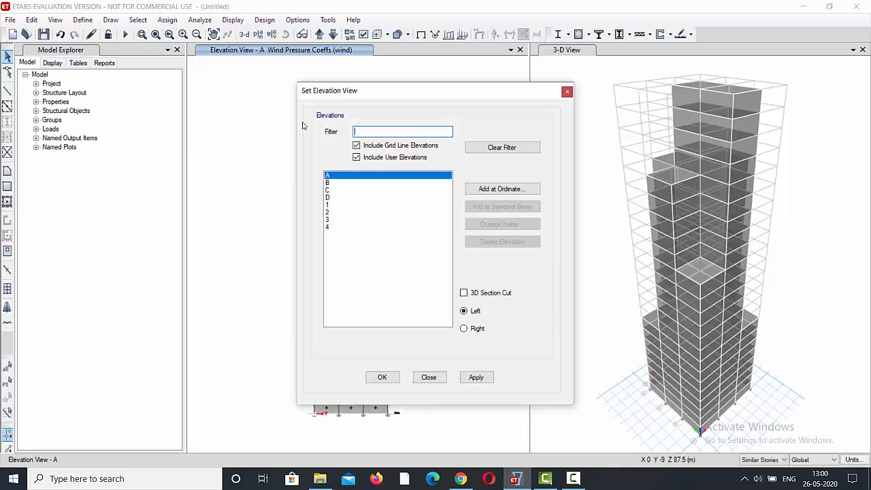
pyautogui.click(345, 183)
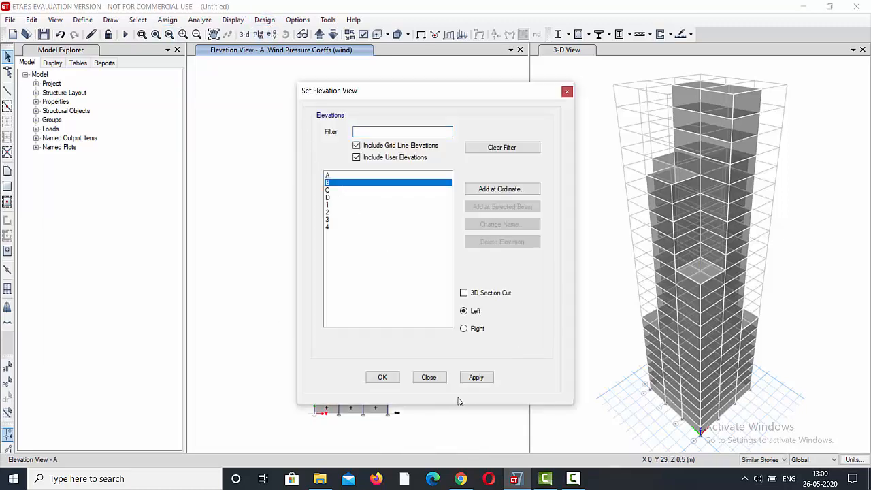
pyautogui.click(476, 377)
pyautogui.click(382, 378)
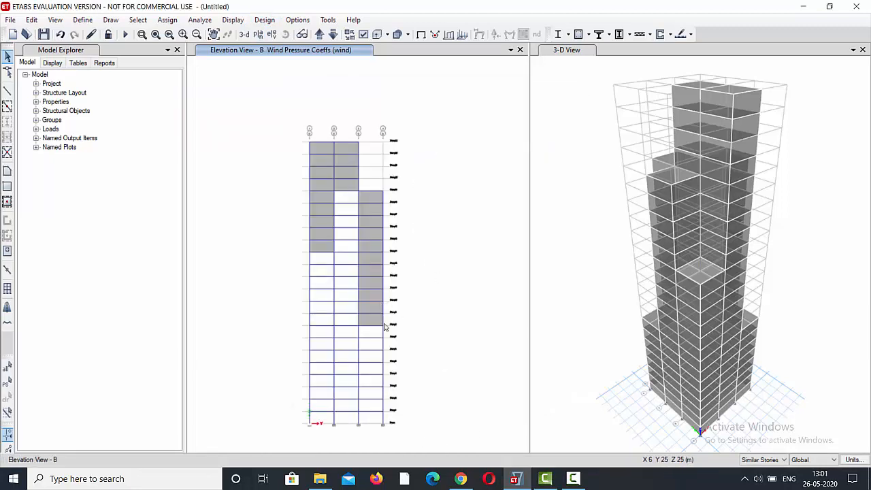
pyautogui.moveTo(368, 325); pyautogui.dragTo(367, 254)
pyautogui.click(347, 184)
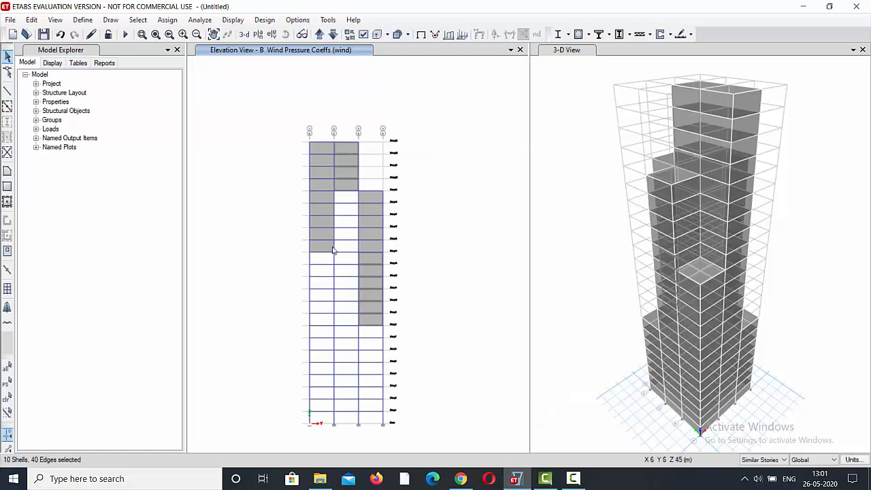
pyautogui.click(320, 249)
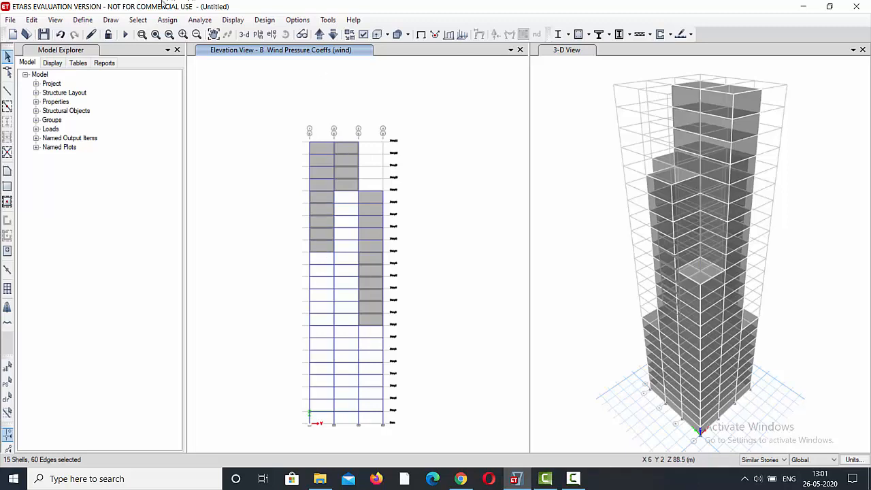
# Assign the windward wind pressure coefficient Cp of 0.8 for the wind pattern to the selected elevation B cladding panels.
pyautogui.click(175, 23)
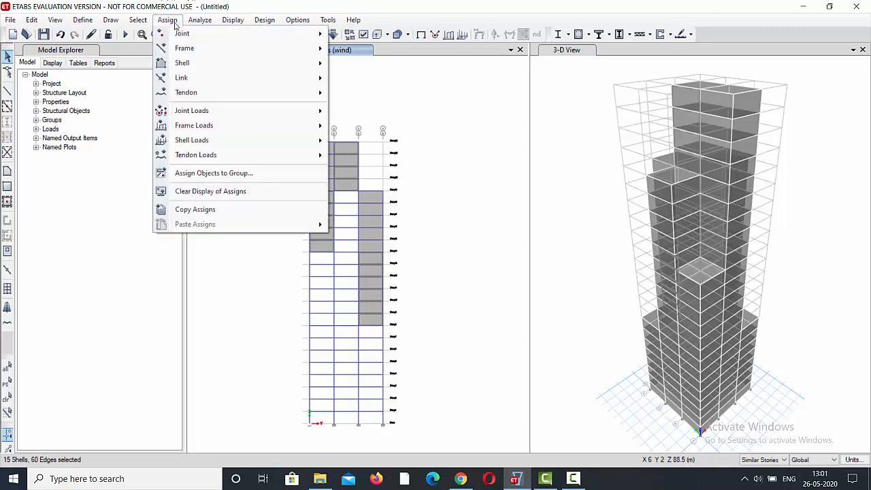
pyautogui.moveTo(223, 142)
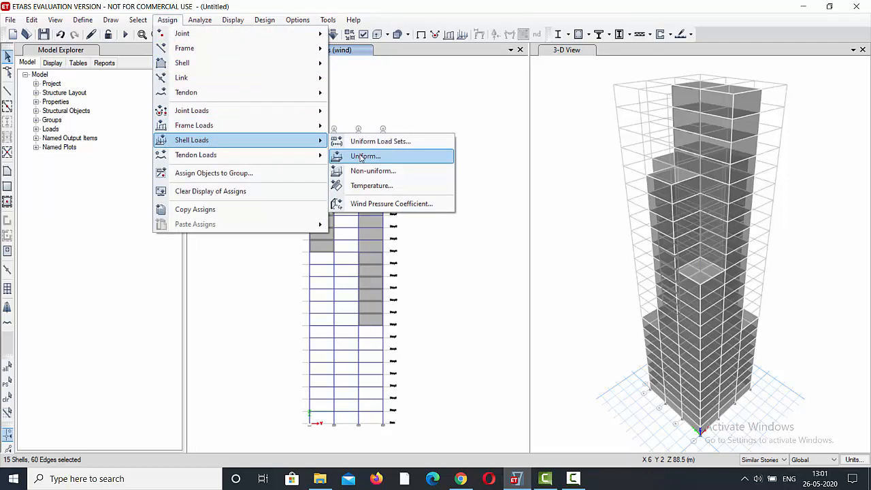
pyautogui.click(371, 204)
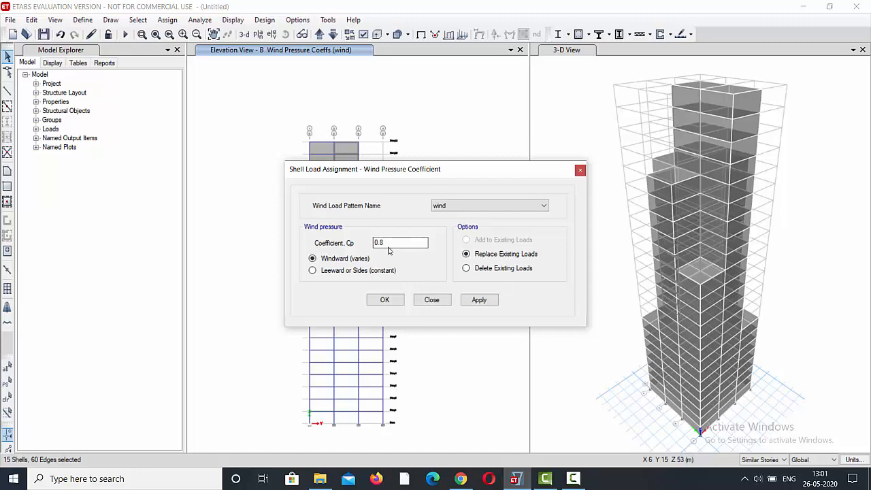
pyautogui.click(479, 299)
pyautogui.click(385, 303)
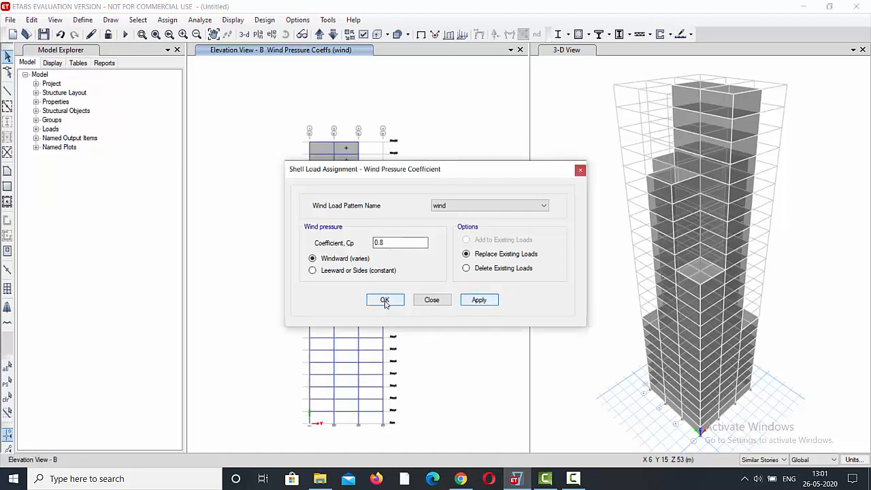
# Switch the elevation view to grid line D.
pyautogui.click(272, 34)
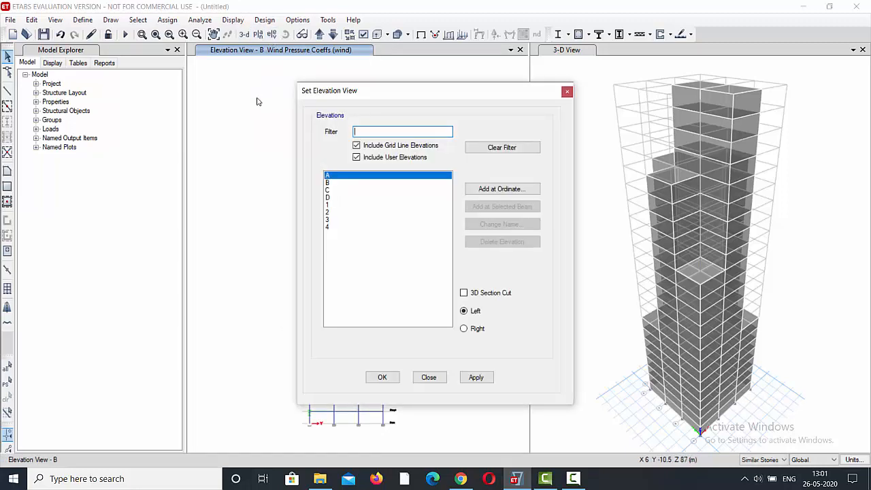
pyautogui.click(329, 198)
pyautogui.click(476, 378)
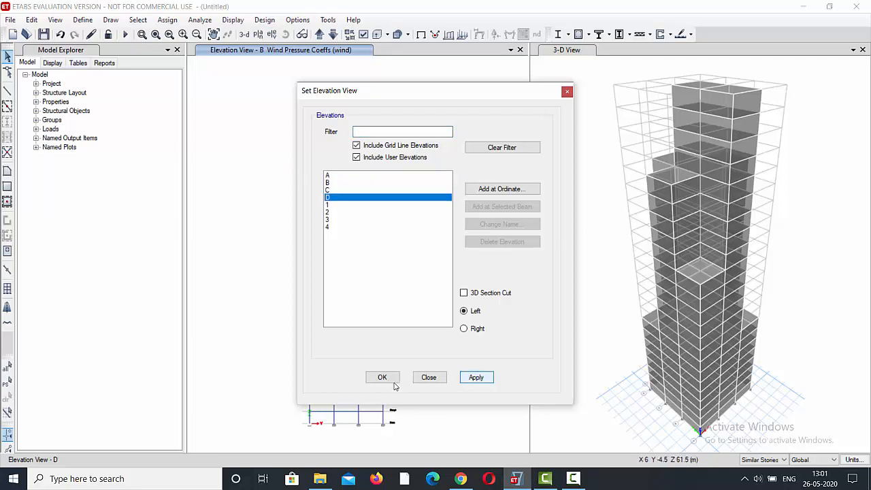
pyautogui.click(385, 377)
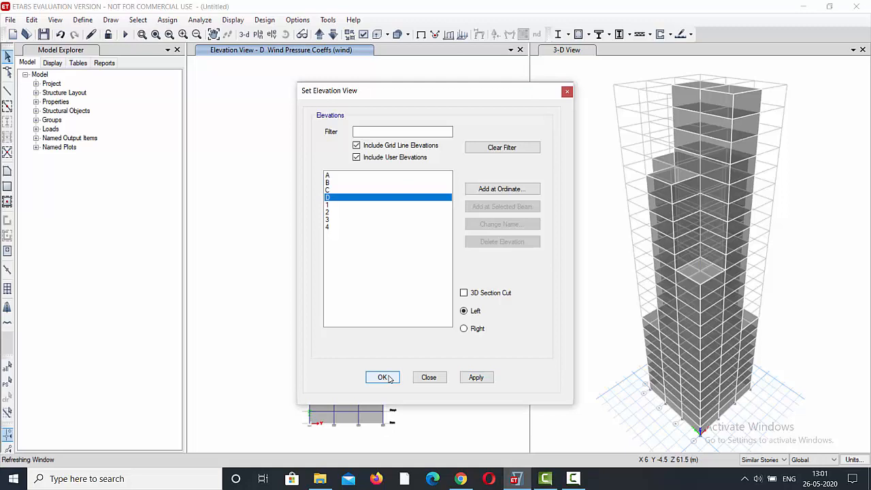
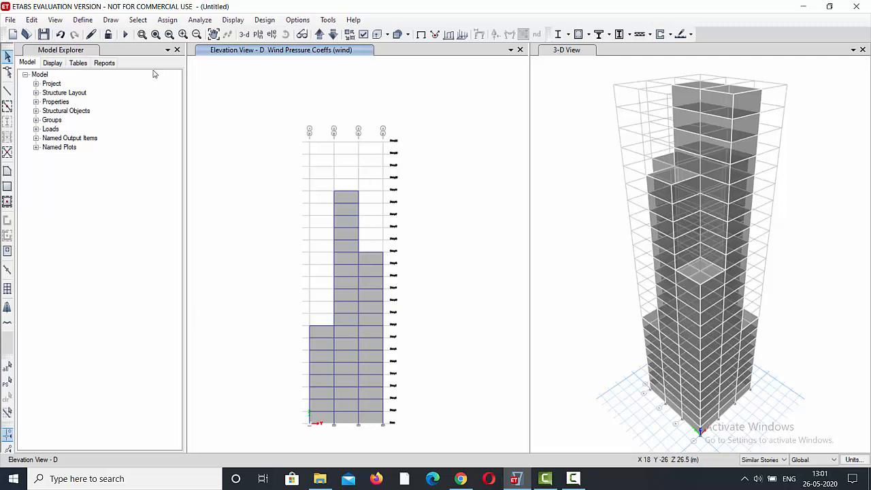
# Try to assign a leeward or sides wind pressure coefficient Cp of -0.25 for the wind pattern on elevation D.
pyautogui.click(167, 21)
pyautogui.moveTo(265, 141)
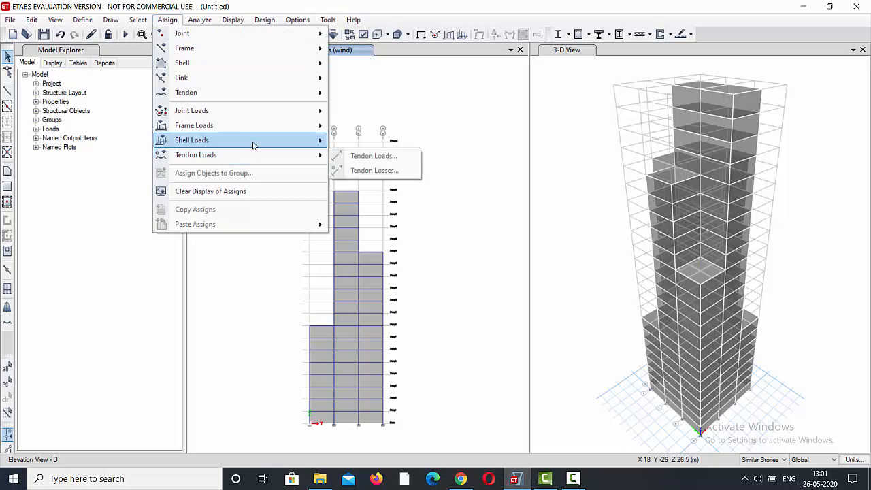
pyautogui.click(391, 203)
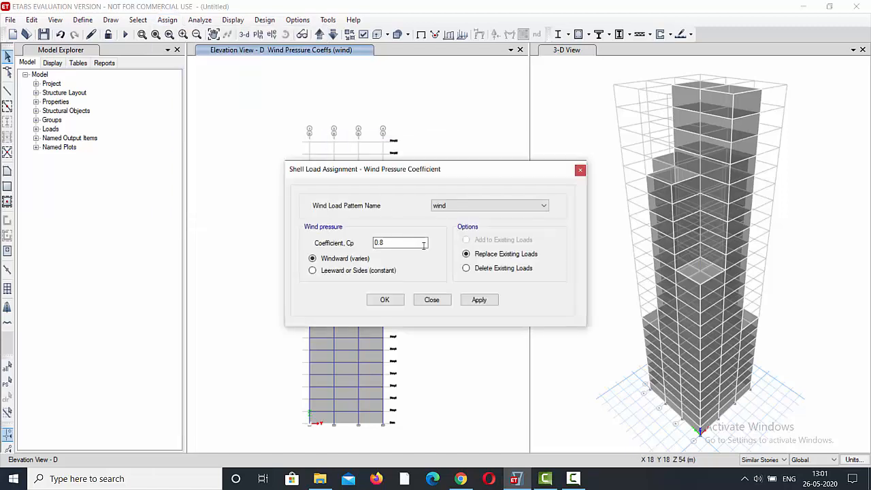
pyautogui.moveTo(387, 242); pyautogui.dragTo(364, 240)
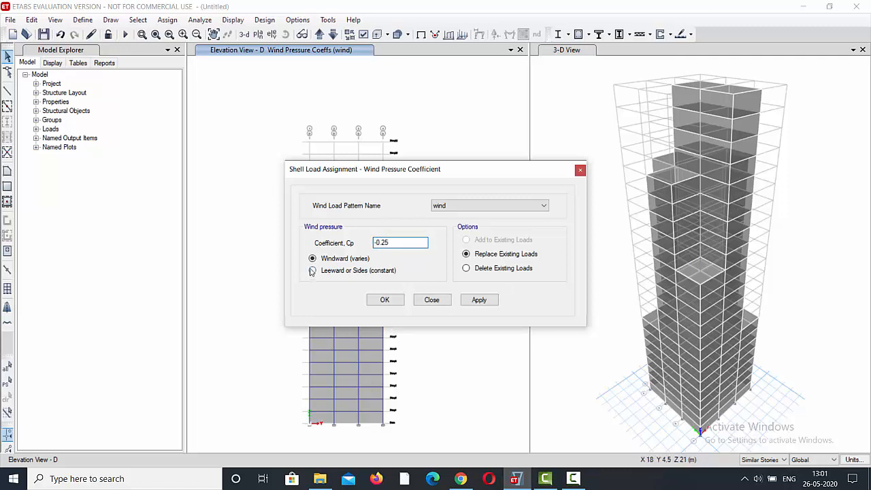
pyautogui.click(476, 300)
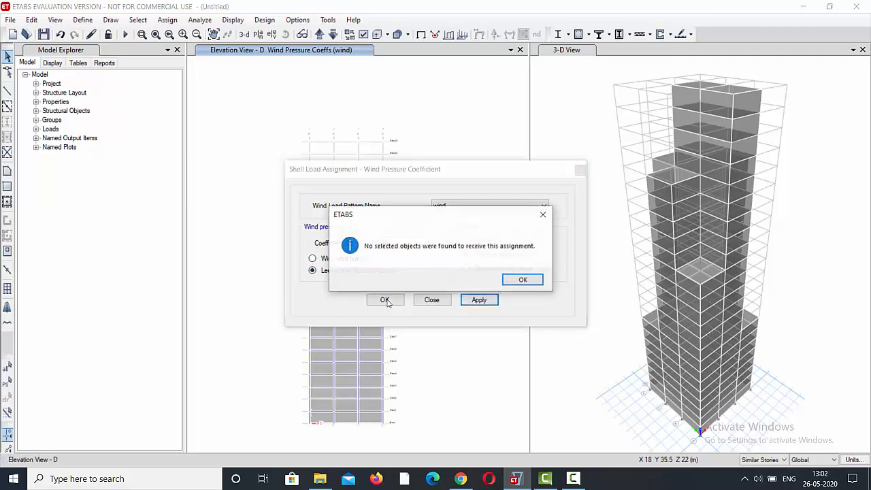
pyautogui.click(523, 280)
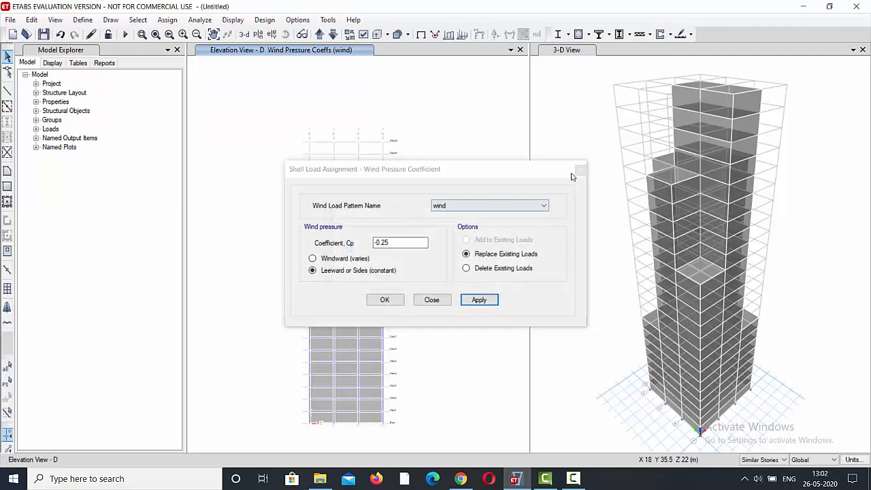
pyautogui.click(430, 300)
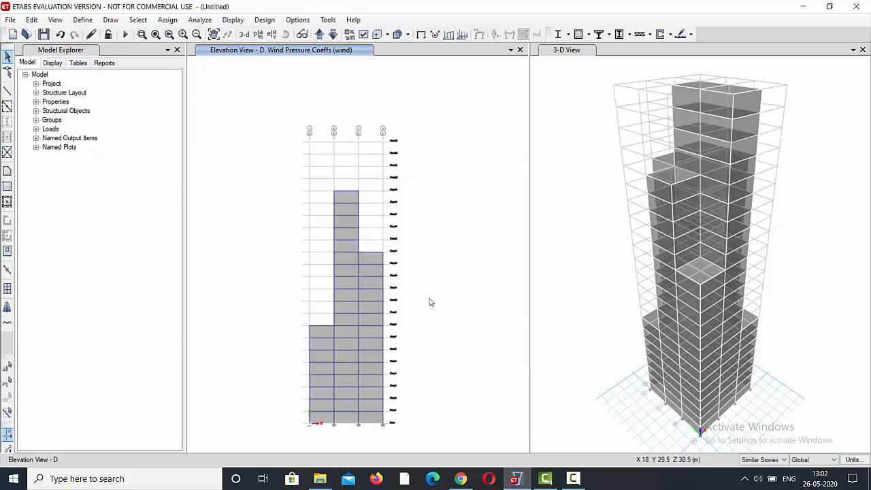
pyautogui.click(374, 417)
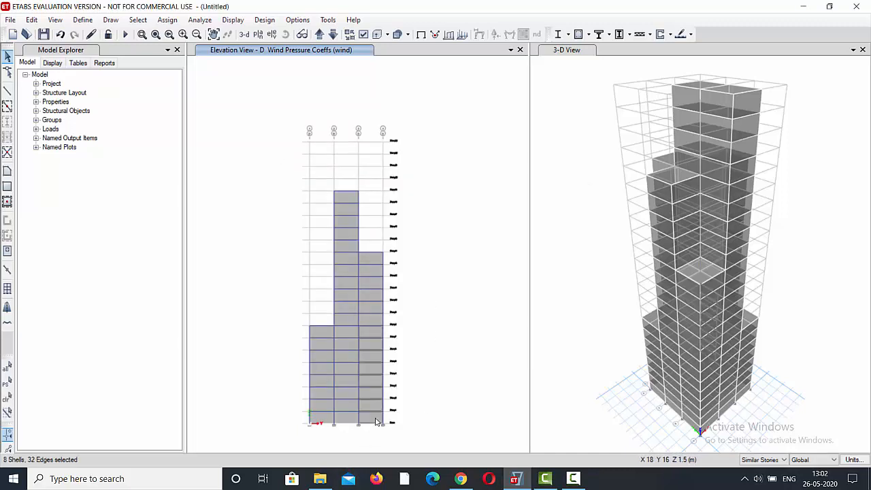
pyautogui.click(344, 417)
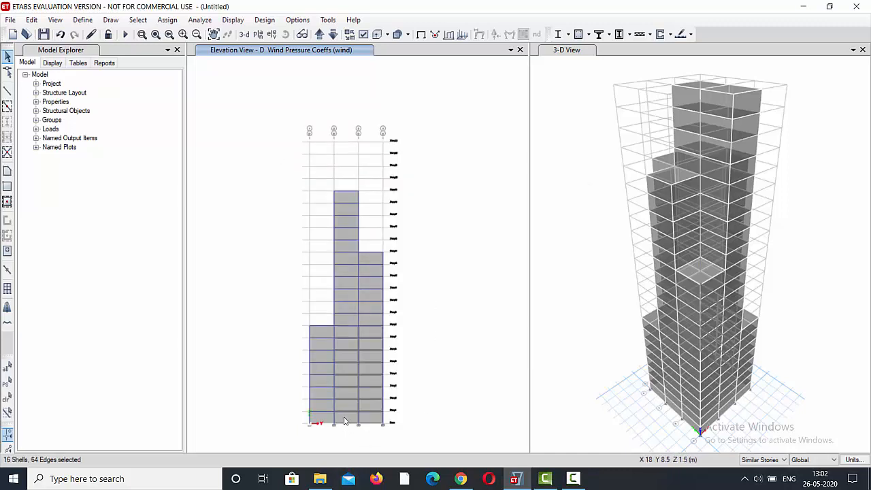
pyautogui.click(349, 321)
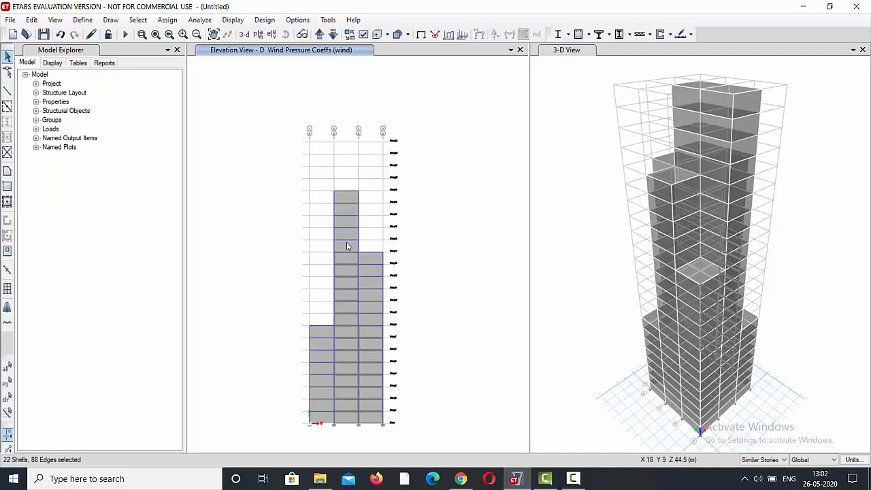
pyautogui.click(379, 322)
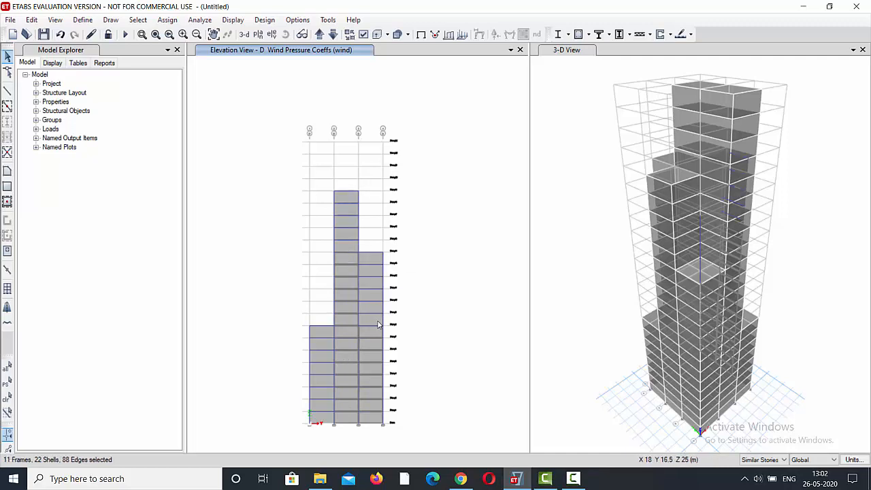
pyautogui.click(371, 323)
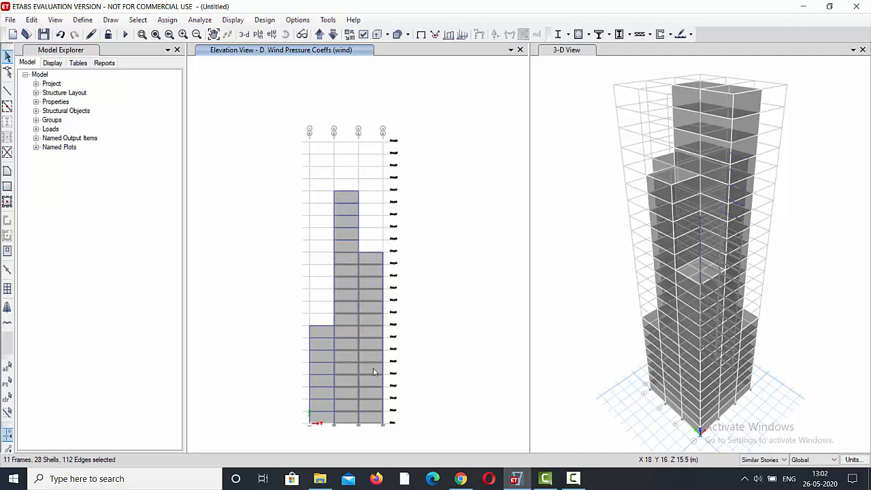
pyautogui.click(466, 314)
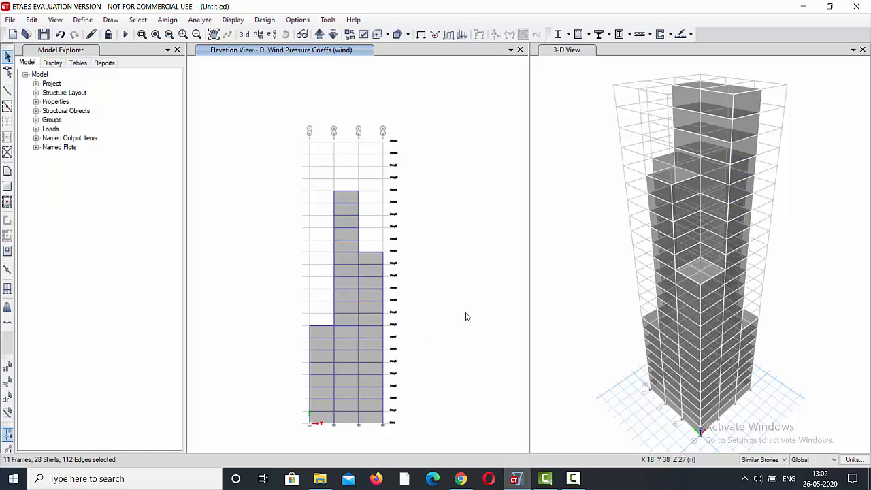
# Select all the cladding panels on elevation D across bays 3-4, 2-3 and 1-2, without selecting any frames.
pyautogui.click(374, 419)
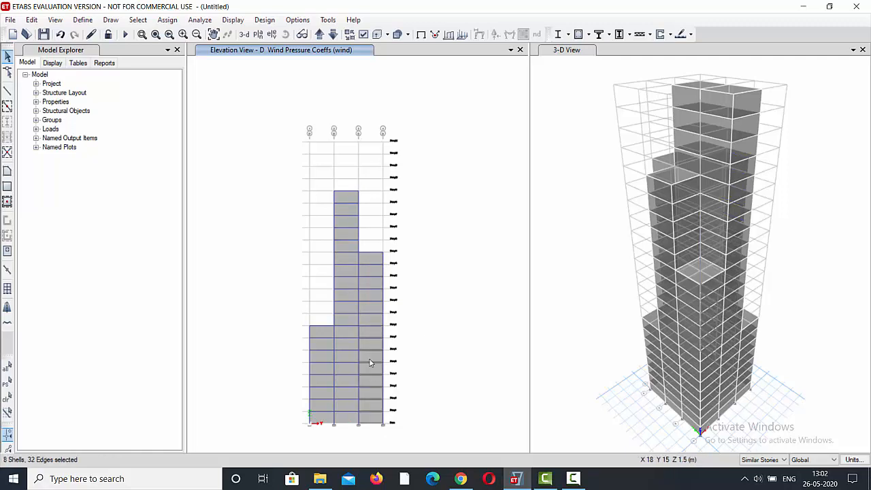
pyautogui.click(367, 319)
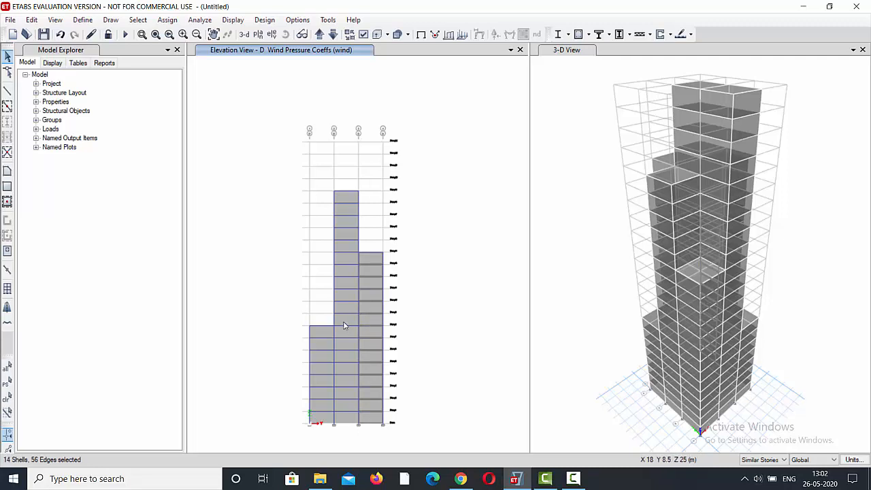
pyautogui.click(345, 327)
pyautogui.click(342, 246)
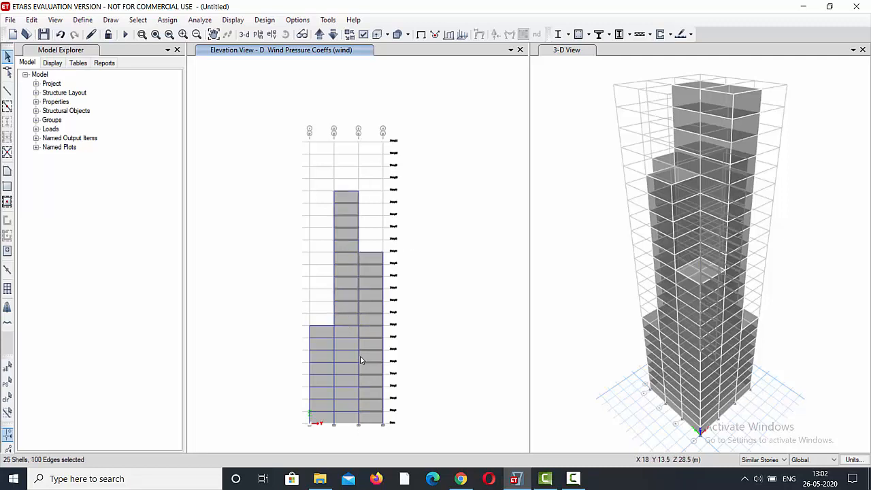
pyautogui.click(345, 422)
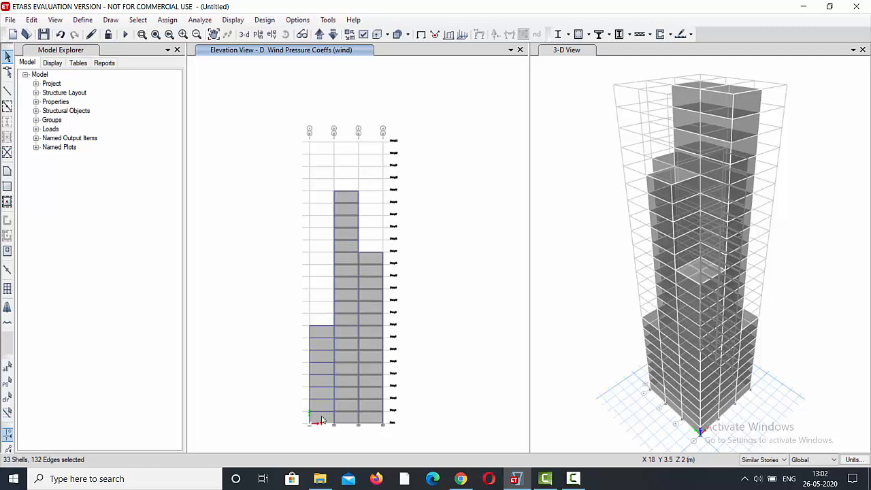
pyautogui.click(322, 420)
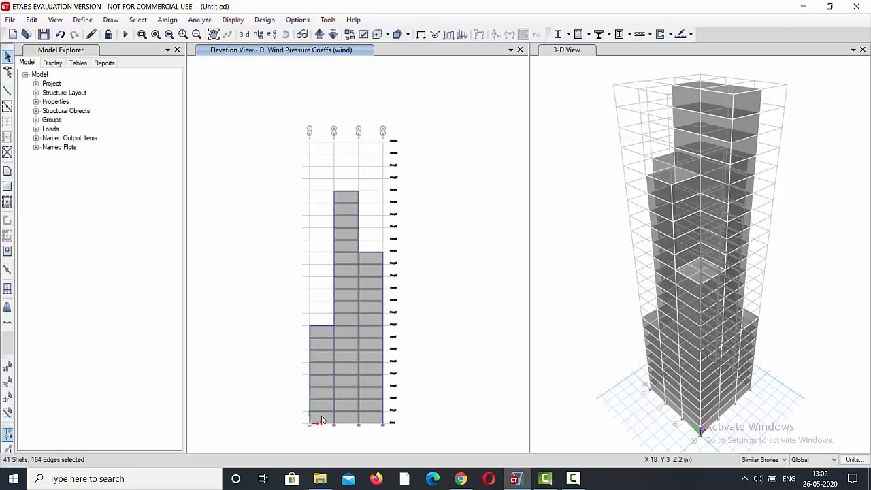
# Assign a leeward or sides wind pressure coefficient Cp of -0.25 for the wind pattern to the selected elevation D cladding.
pyautogui.click(166, 20)
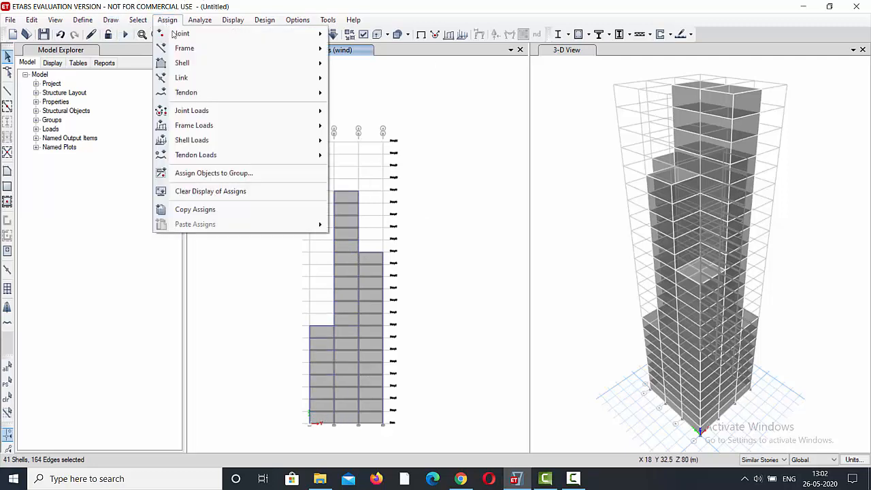
pyautogui.moveTo(272, 139)
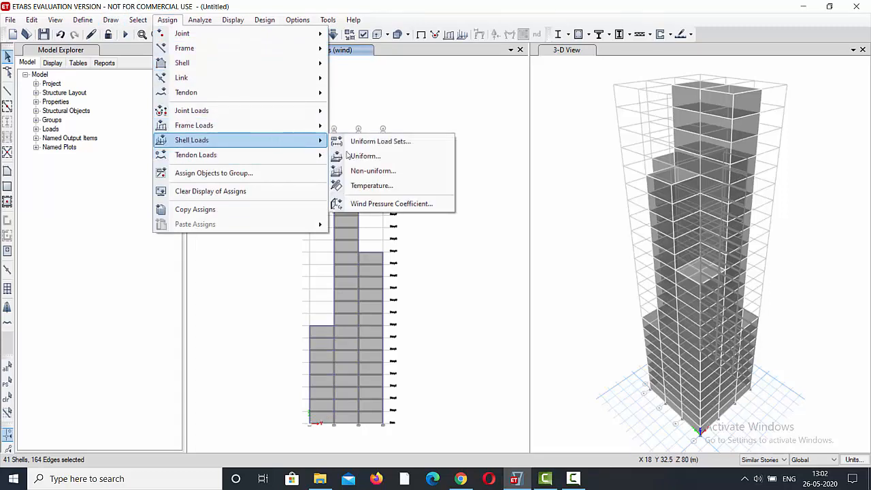
pyautogui.click(376, 206)
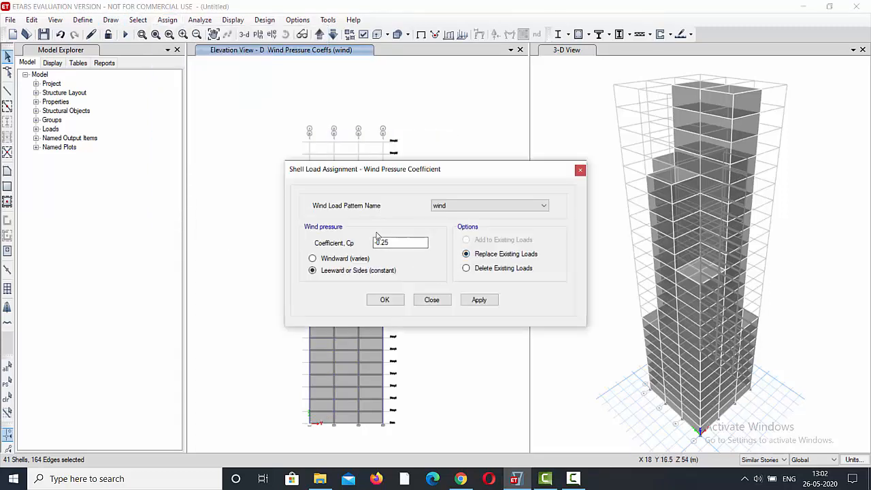
pyautogui.doubleClick(381, 242)
pyautogui.write('-0.25')
pyautogui.click(479, 304)
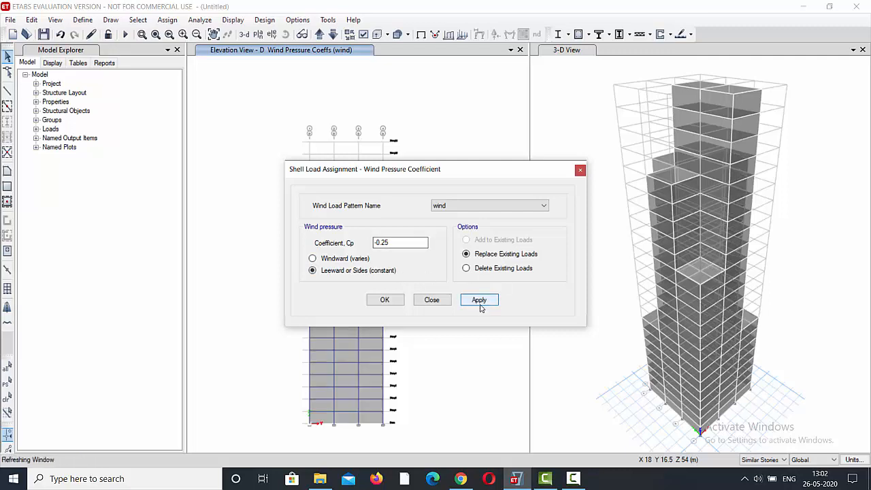
pyautogui.click(382, 300)
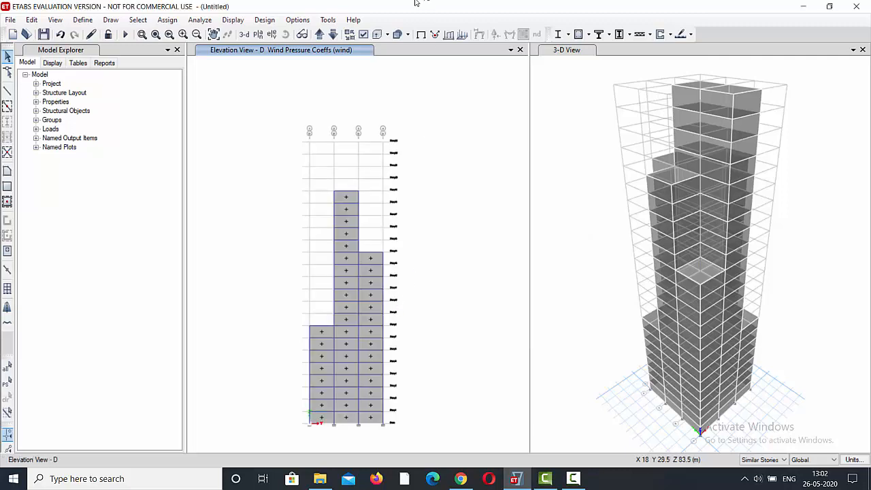
# Show elevation C and select the five cladding panels in bay 3-4, the top four in bay 2-3 and all fifteen in bay 1-2.
pyautogui.click(272, 34)
pyautogui.click(327, 191)
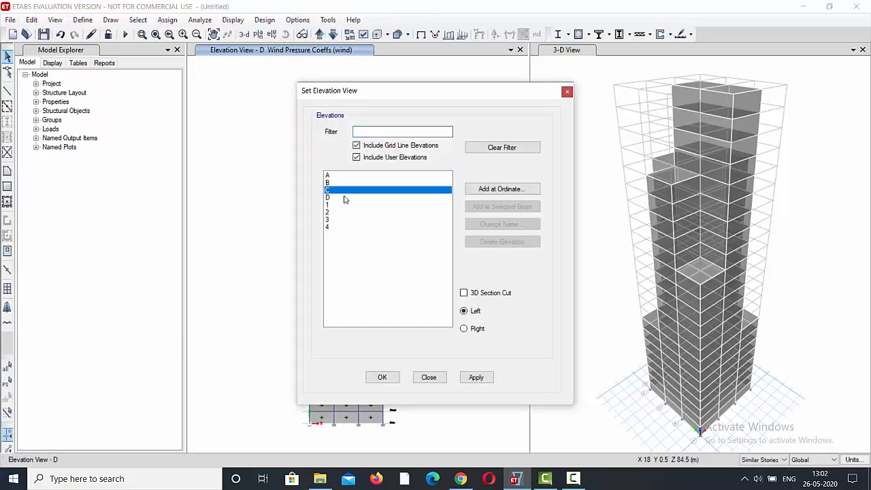
pyautogui.click(486, 380)
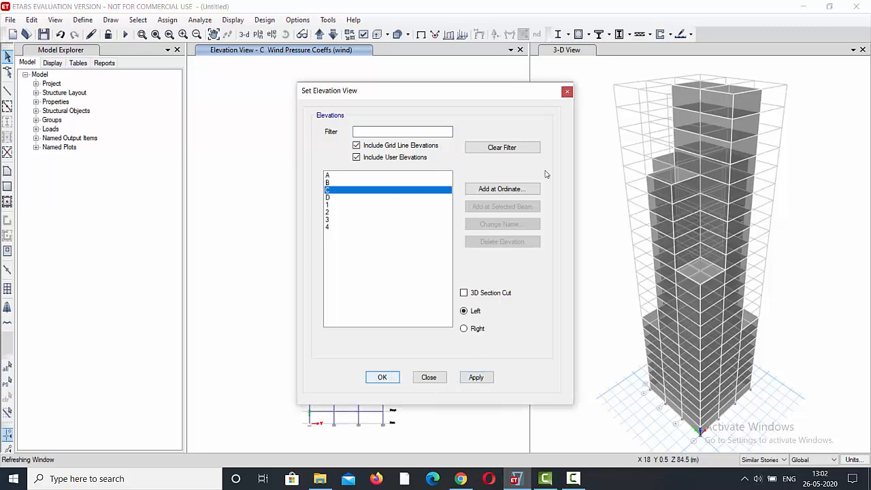
pyautogui.press('Return')
pyautogui.moveTo(367, 252); pyautogui.dragTo(346, 191)
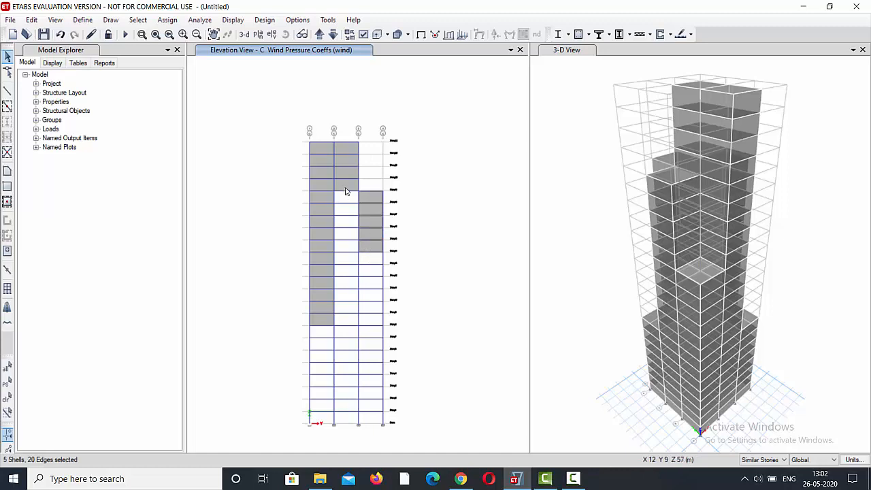
pyautogui.click(345, 188)
pyautogui.click(319, 322)
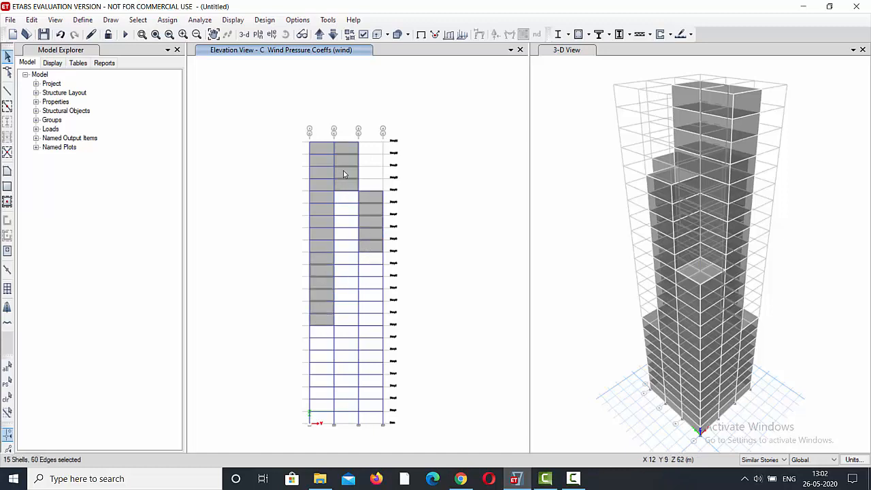
pyautogui.click(327, 248)
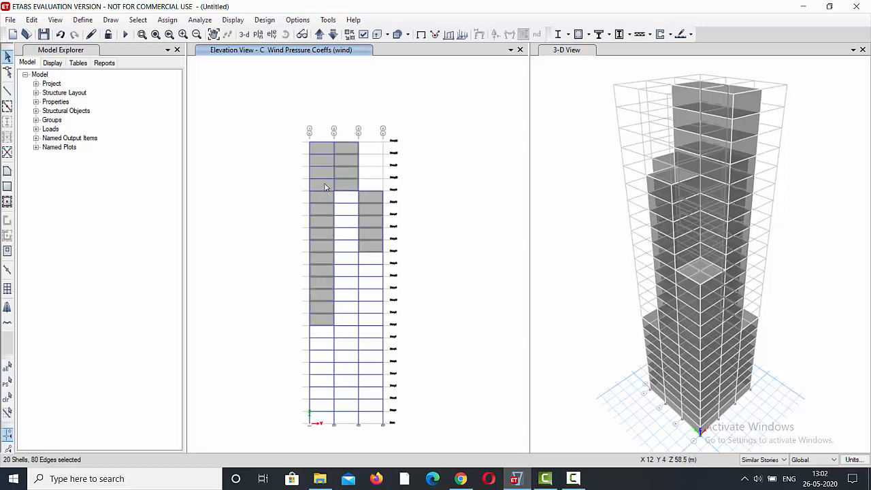
pyautogui.click(325, 188)
# Assign the leeward or sides wind pressure coefficient Cp of -0.25 for the wind pattern to the selected elevation C panels.
pyautogui.click(163, 20)
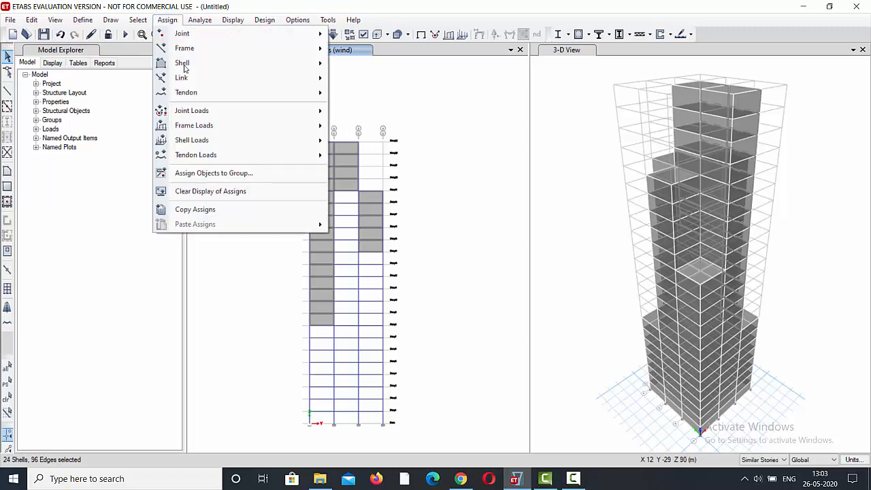
pyautogui.moveTo(271, 140)
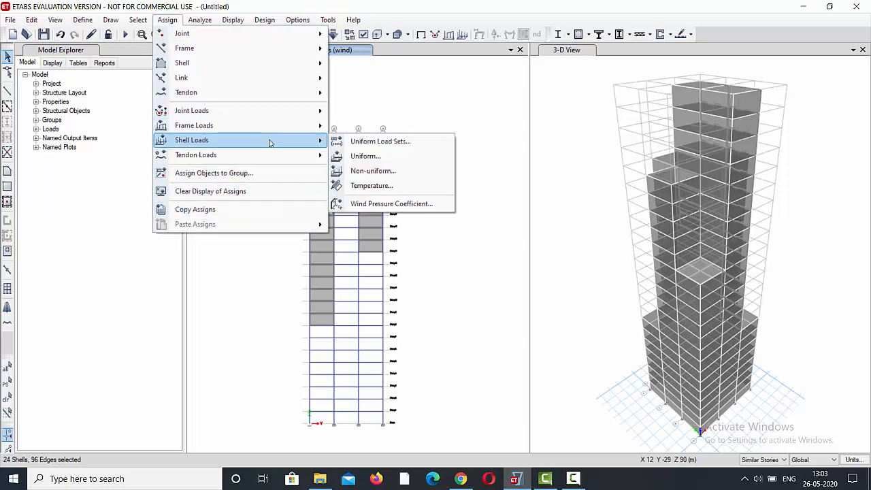
pyautogui.click(415, 203)
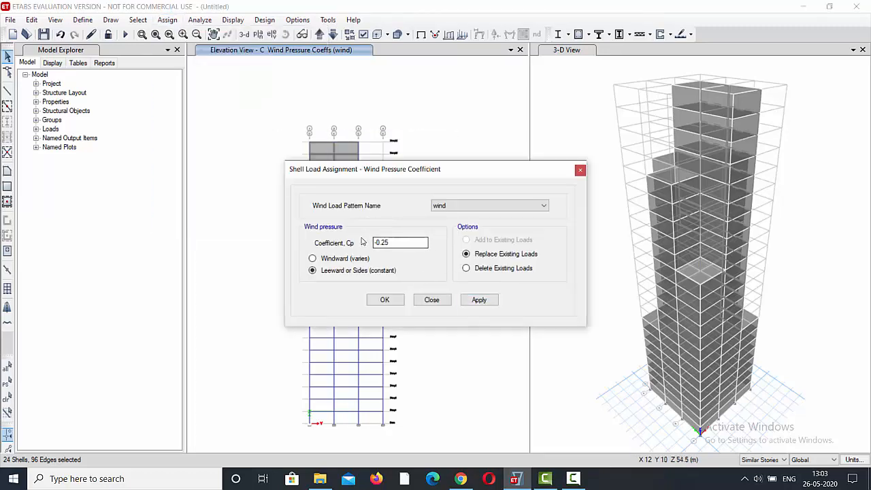
pyautogui.click(488, 303)
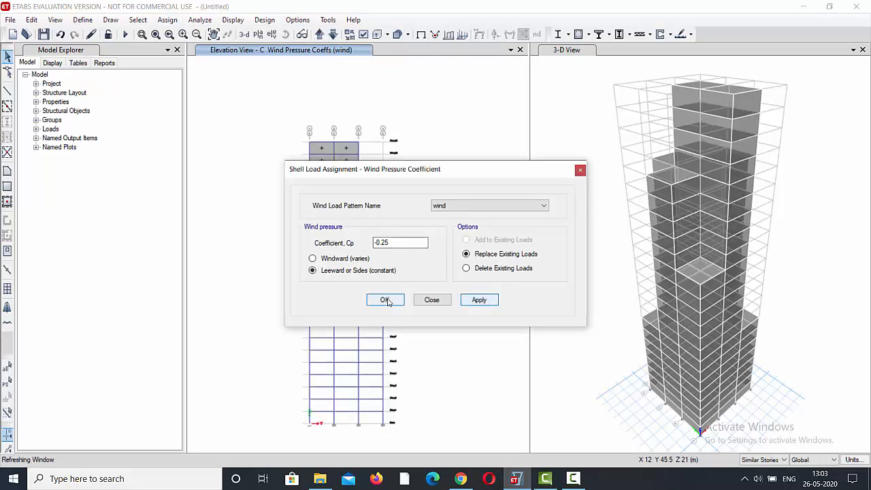
pyautogui.click(385, 300)
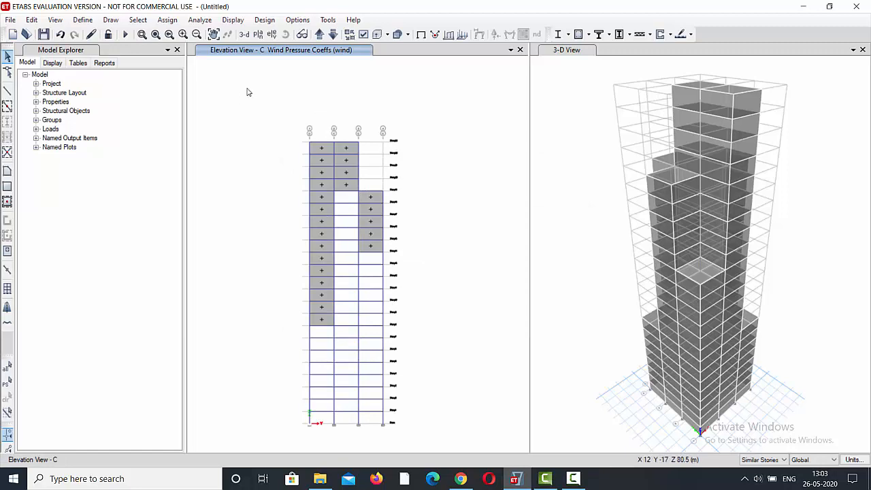
# Switch the elevation view to grid line 1.
pyautogui.click(272, 34)
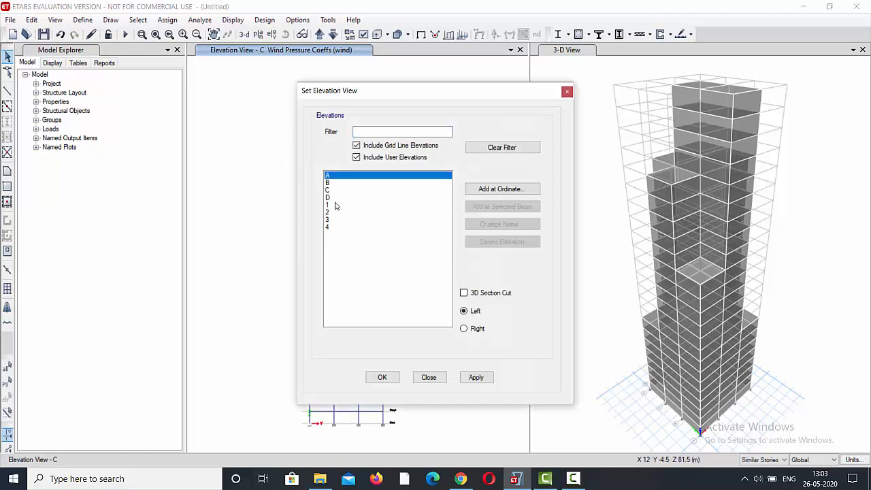
pyautogui.click(327, 204)
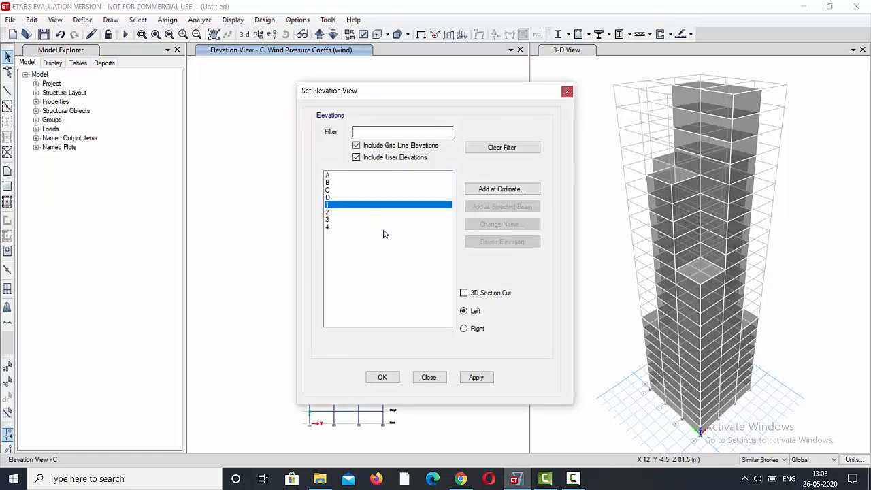
pyautogui.click(475, 379)
pyautogui.click(382, 377)
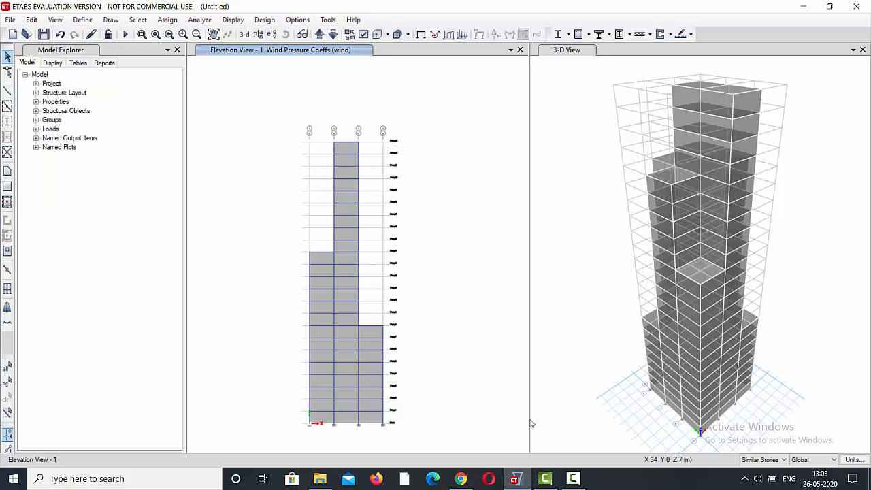
# Select all the cladding panels on elevation 1 across bays A-B, B-C and C-D.
pyautogui.click(369, 420)
pyautogui.click(344, 421)
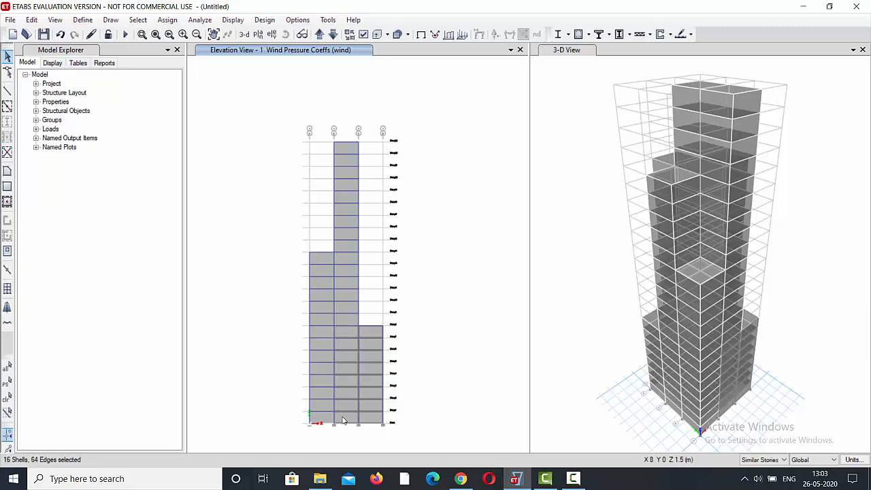
pyautogui.click(344, 325)
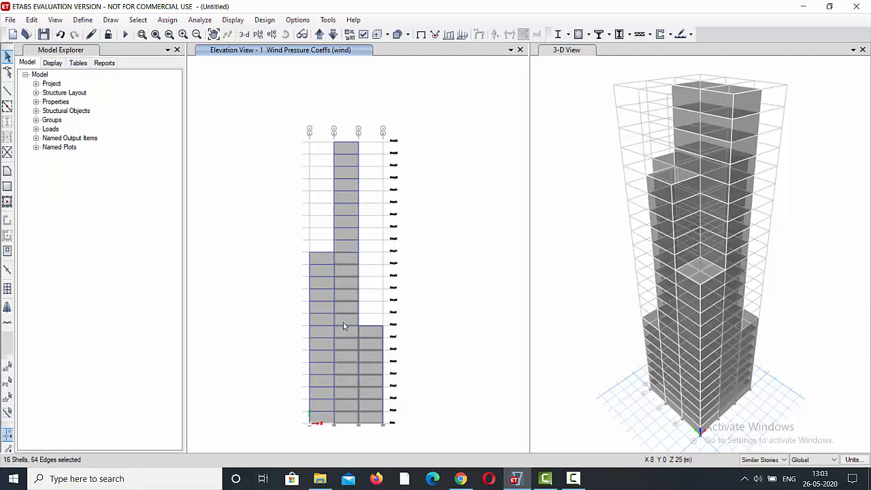
pyautogui.click(347, 243)
pyautogui.click(344, 191)
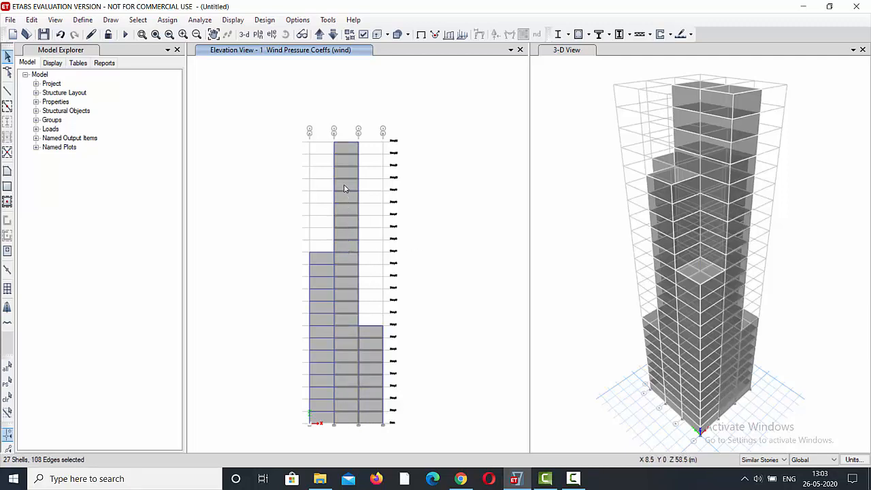
pyautogui.click(322, 422)
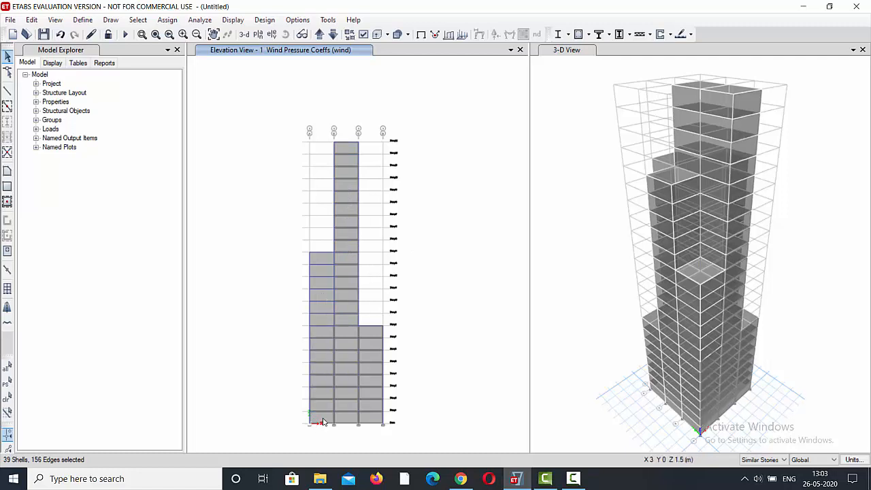
pyautogui.click(325, 315)
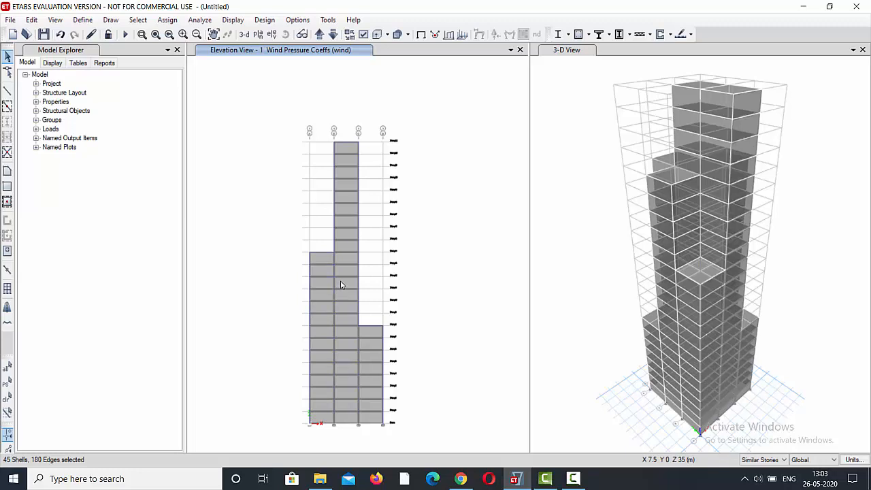
# Show elevation 2 and add its eleven cladding panels in bay C-D and five in bay A-B to the selection.
pyautogui.click(319, 38)
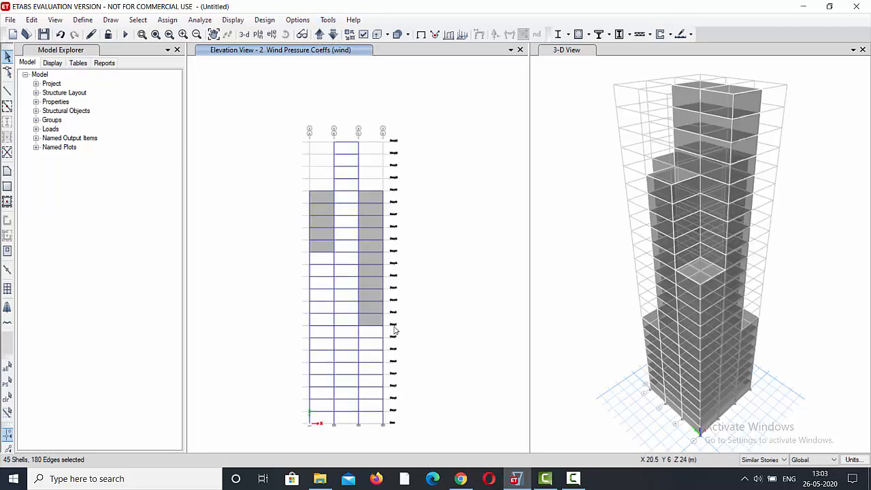
pyautogui.click(368, 319)
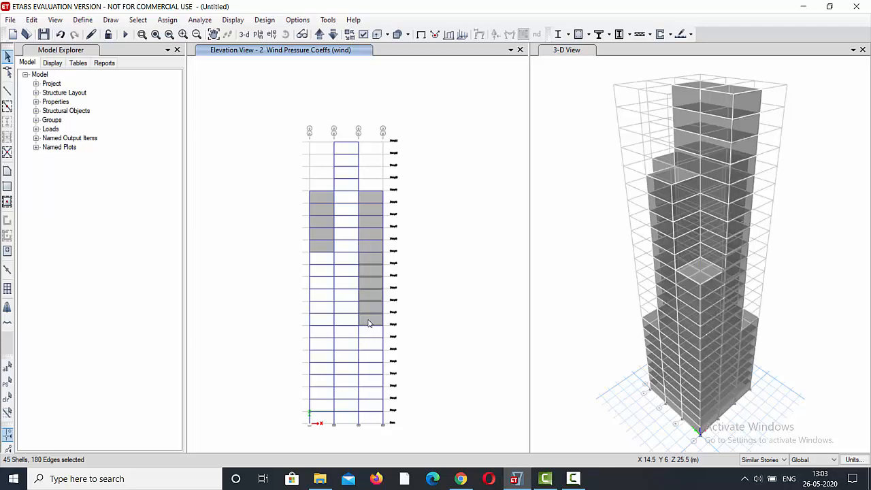
pyautogui.click(378, 248)
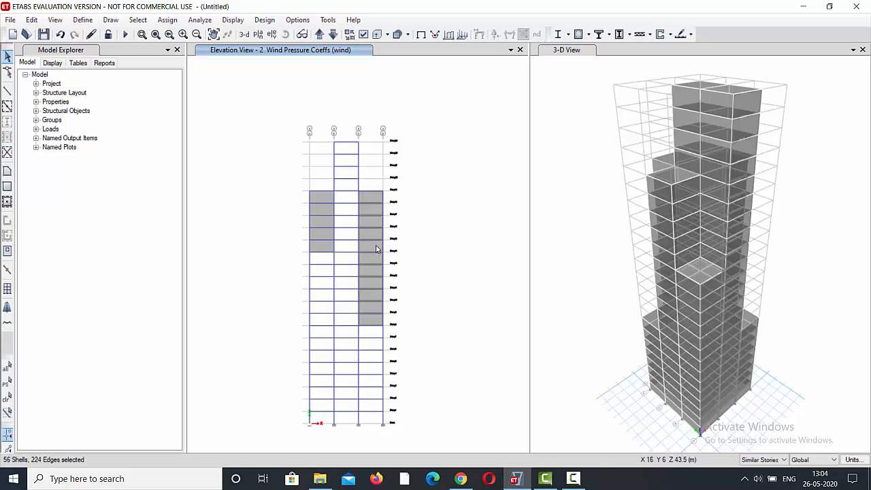
pyautogui.click(324, 249)
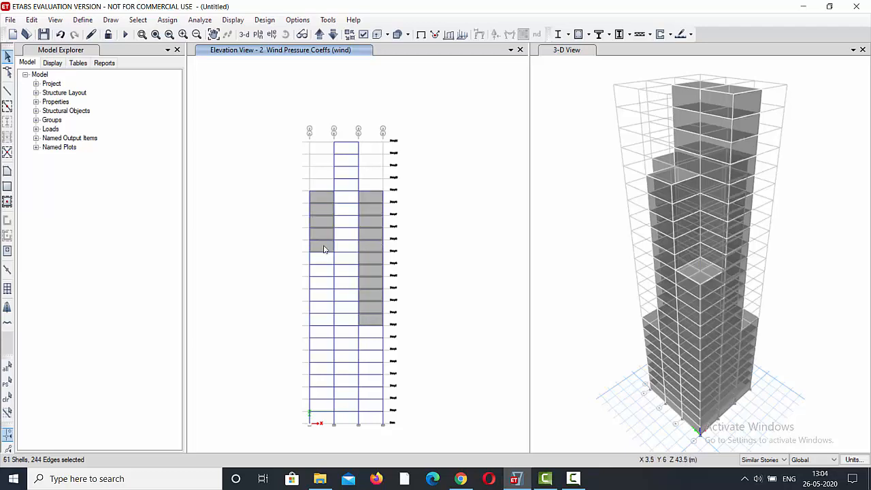
# Show elevation 3 and add the five cladding panels in bay C-D, top four in B-C and eleven in A-B to the selection.
pyautogui.click(319, 36)
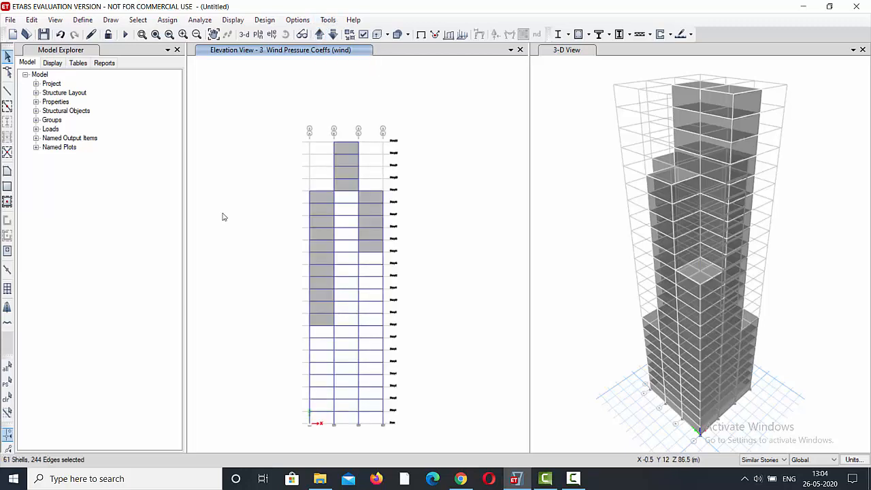
pyautogui.click(368, 251)
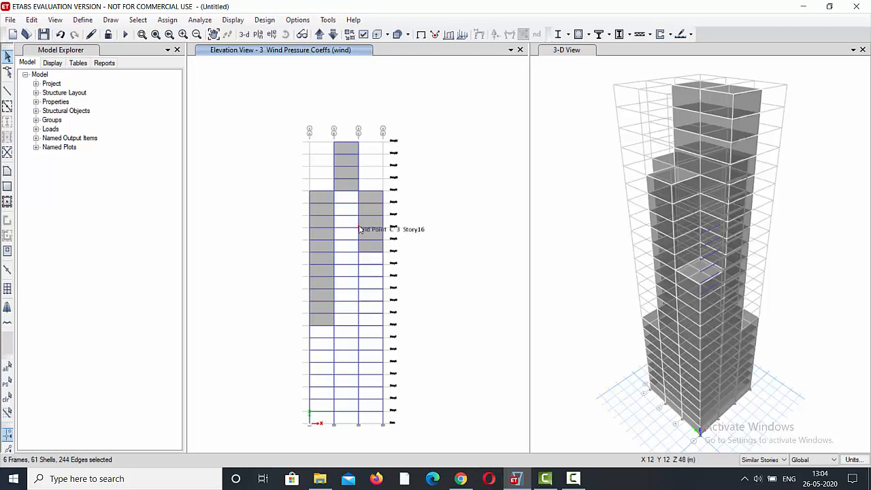
pyautogui.click(378, 251)
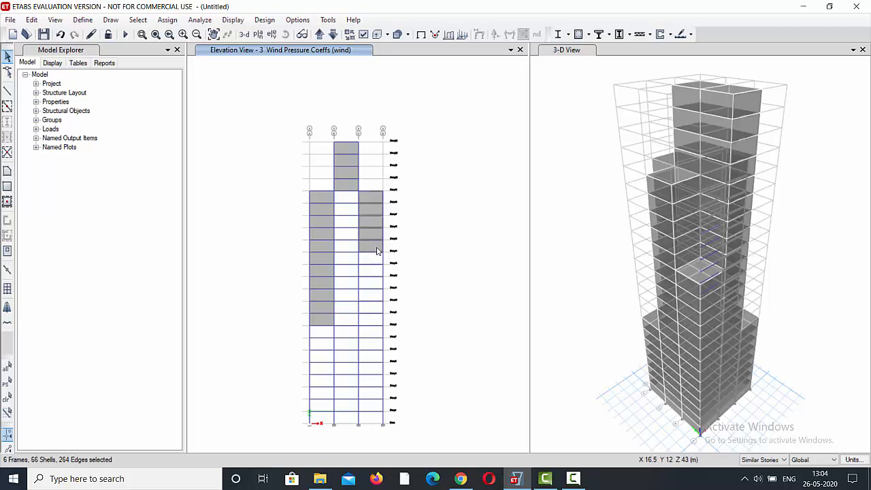
pyautogui.click(348, 189)
pyautogui.click(316, 322)
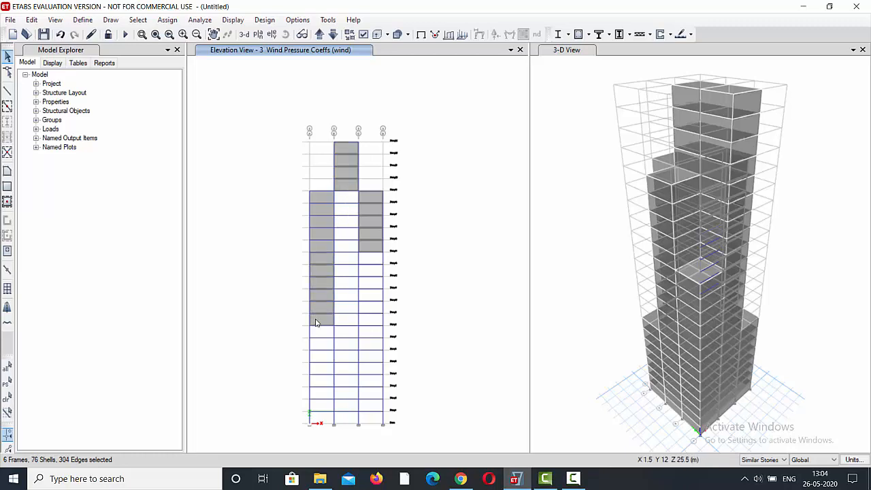
pyautogui.click(326, 247)
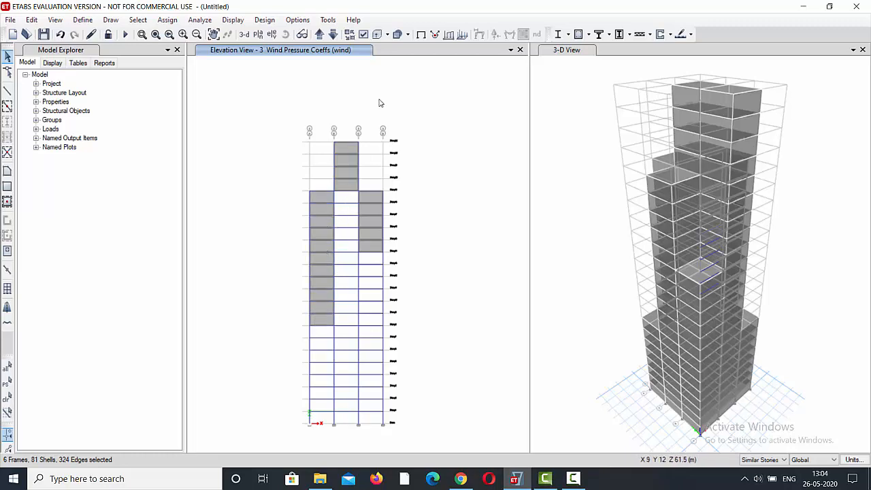
# Show elevation 4 and add all its cladding panels in bays C-D, B-C and A-B to the selection.
pyautogui.click(321, 35)
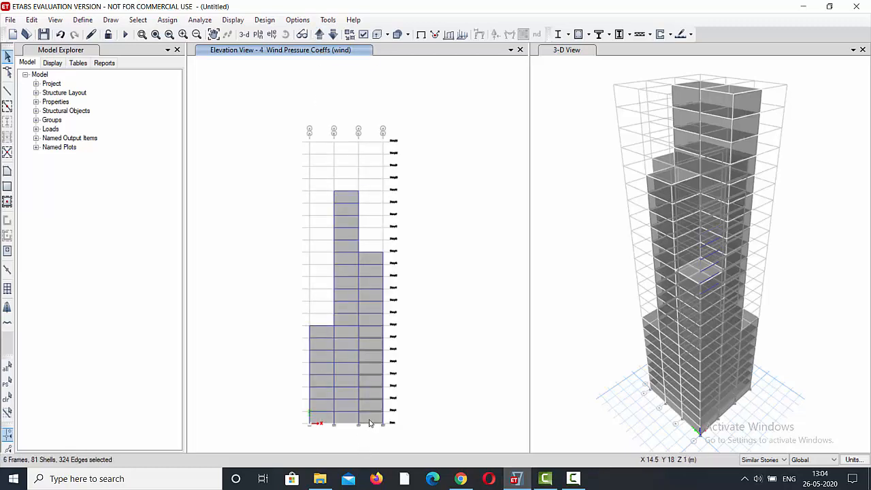
pyautogui.moveTo(372, 257); pyautogui.dragTo(368, 320)
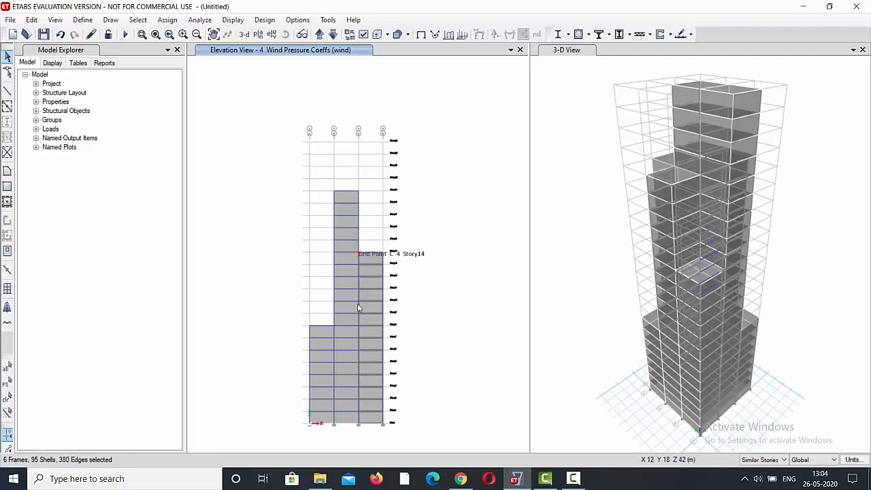
pyautogui.click(347, 416)
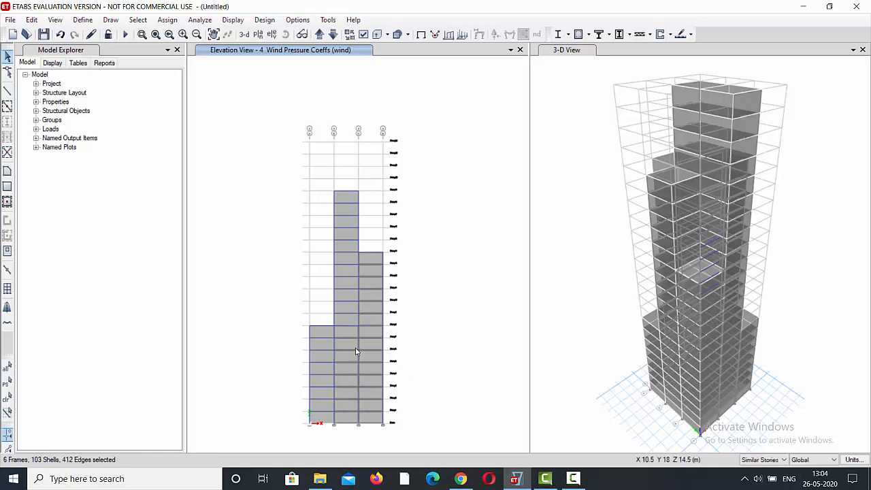
pyautogui.click(350, 318)
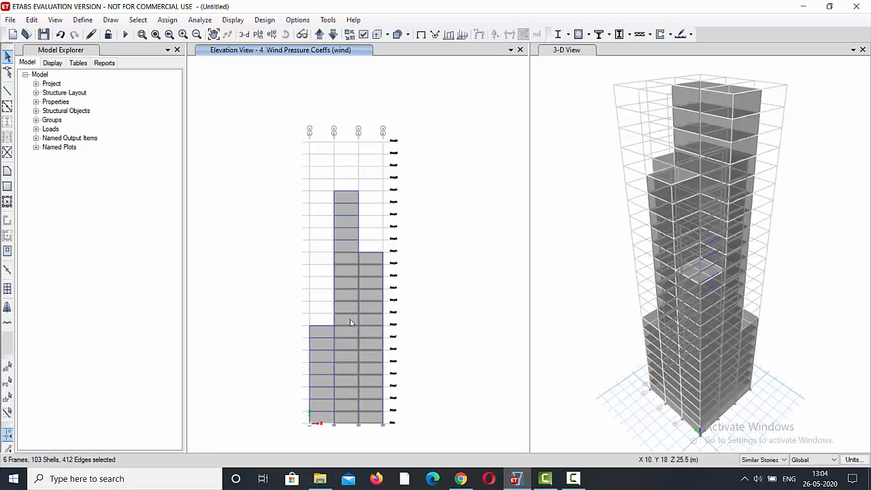
pyautogui.click(344, 251)
pyautogui.click(329, 420)
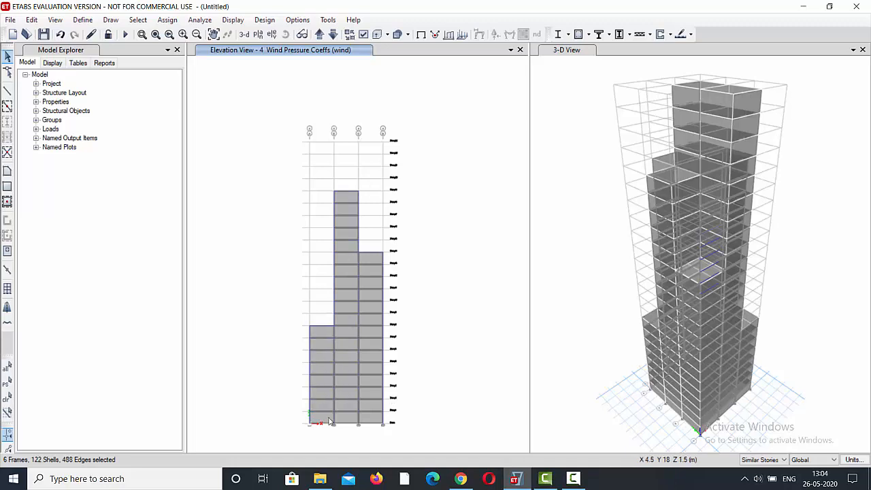
# Assign a leeward or sides wind pressure coefficient Cp of -0.8 for the wind pattern to the selected cladding on elevations 1 to 4.
pyautogui.click(167, 21)
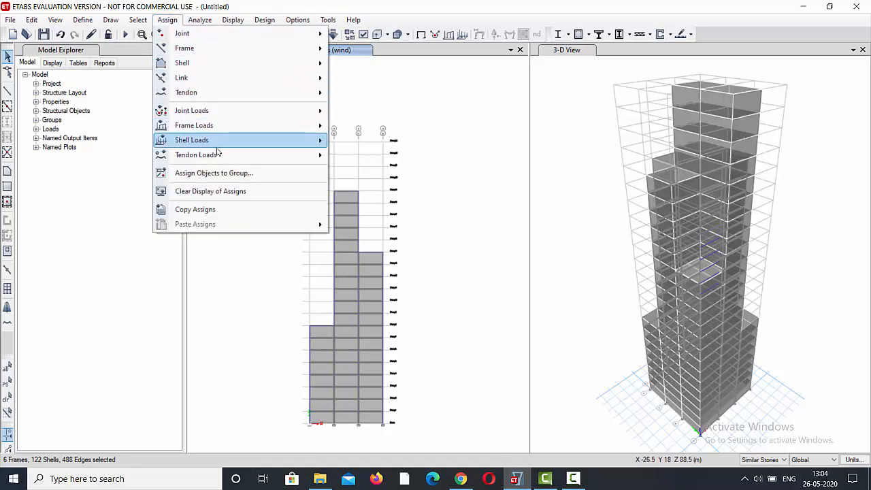
pyautogui.moveTo(223, 158)
pyautogui.moveTo(221, 141)
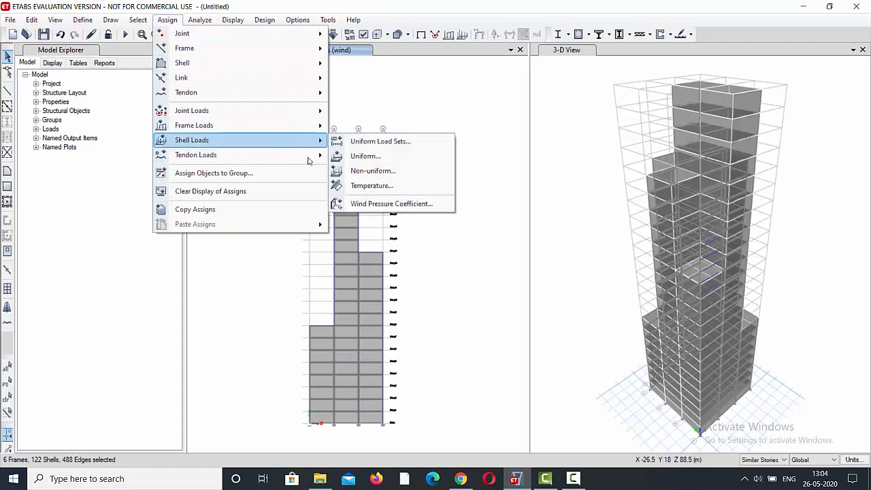
pyautogui.click(368, 203)
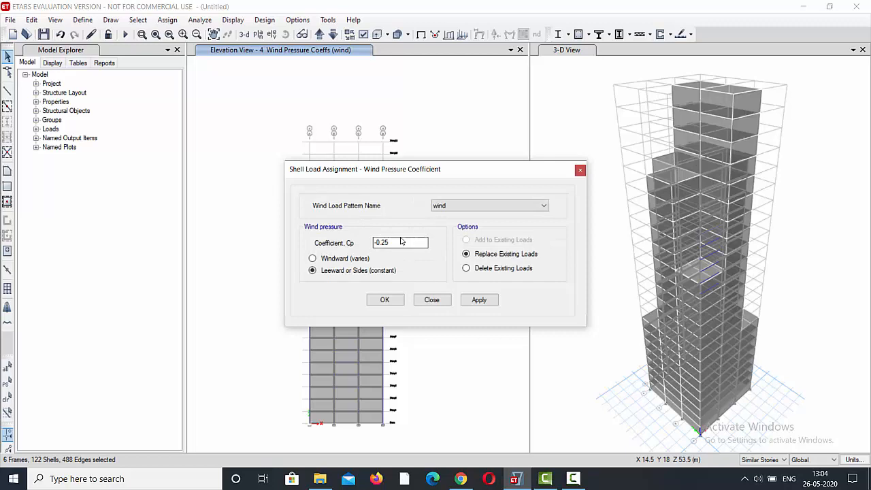
pyautogui.moveTo(401, 242); pyautogui.dragTo(347, 253)
pyautogui.write('-0.8')
pyautogui.click(477, 303)
pyautogui.click(390, 303)
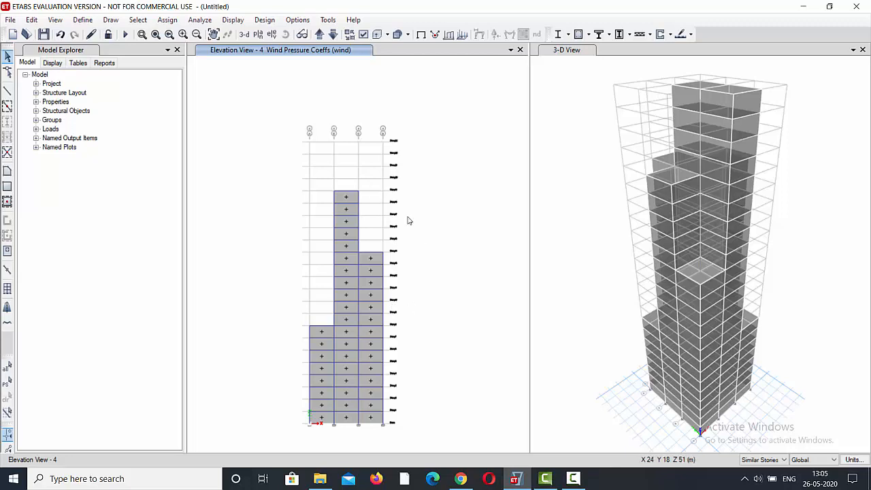
# Examine the wind coefficients in plan at Story23 and from Base up to Story15, picking the grid B beam between lines 3 and 4 there.
pyautogui.click(258, 35)
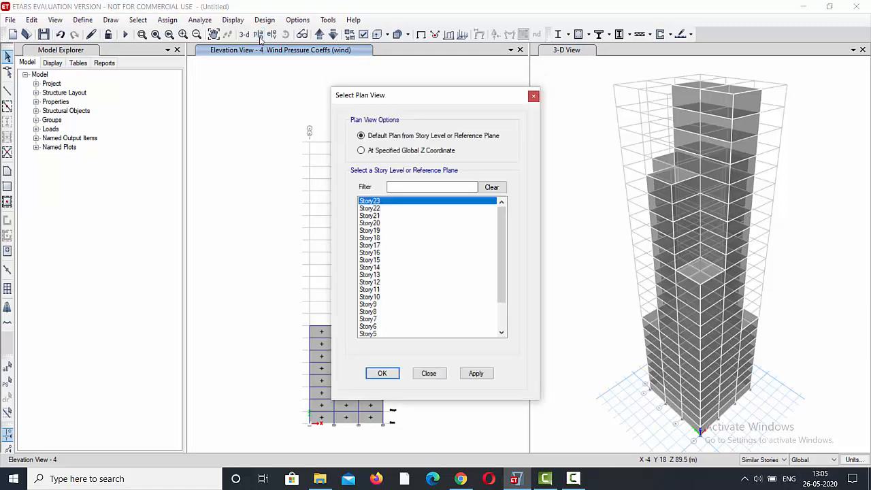
pyautogui.click(383, 374)
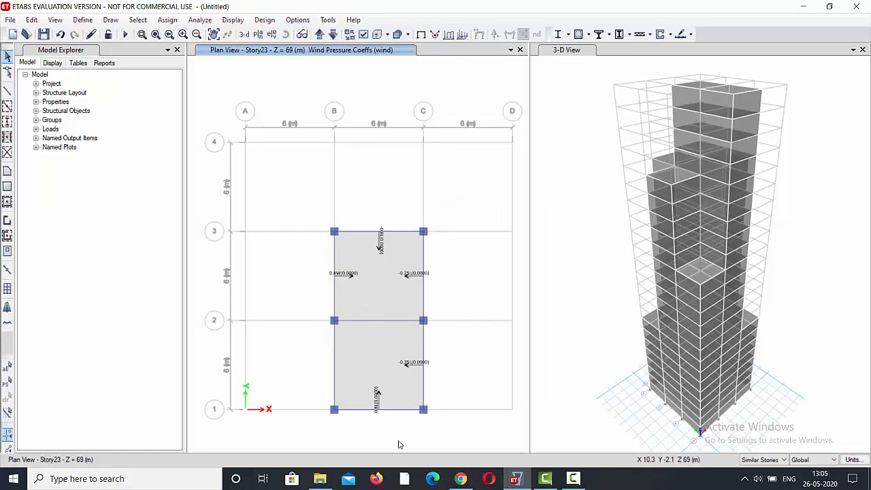
pyautogui.click(322, 32)
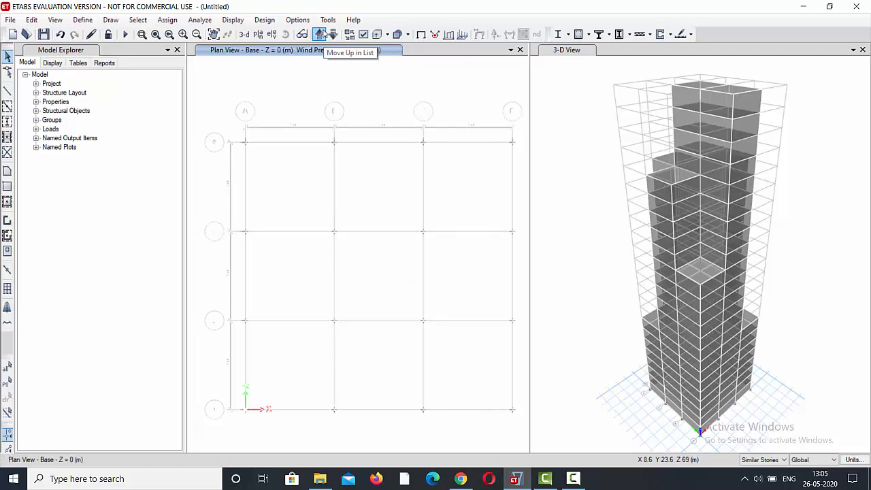
pyautogui.click(323, 34)
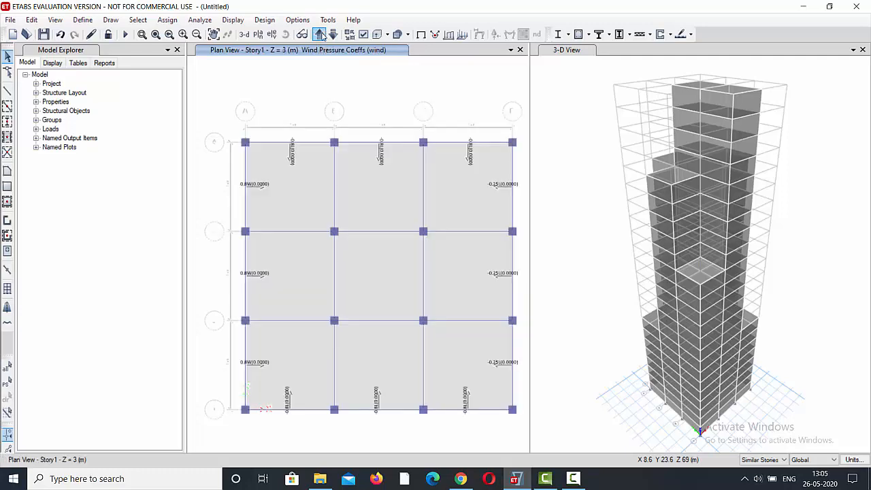
pyautogui.click(321, 34)
pyautogui.click(321, 35)
pyautogui.click(322, 34)
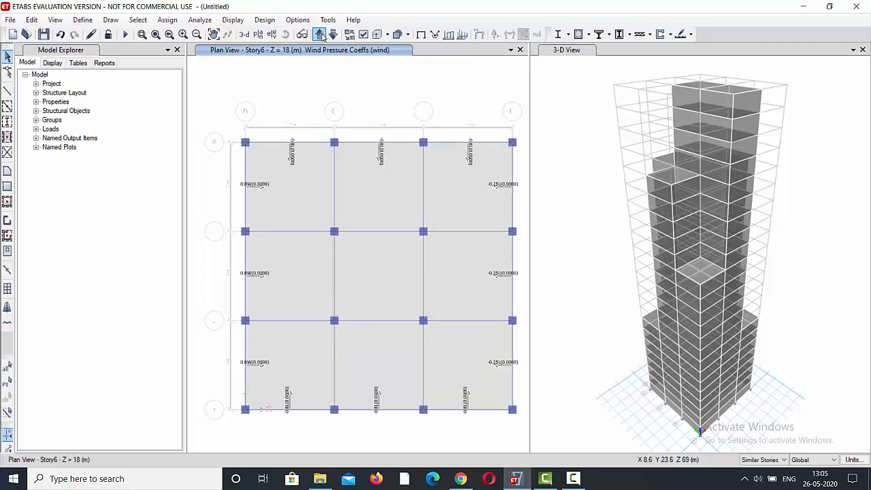
pyautogui.click(321, 35)
pyautogui.click(321, 35)
pyautogui.click(321, 36)
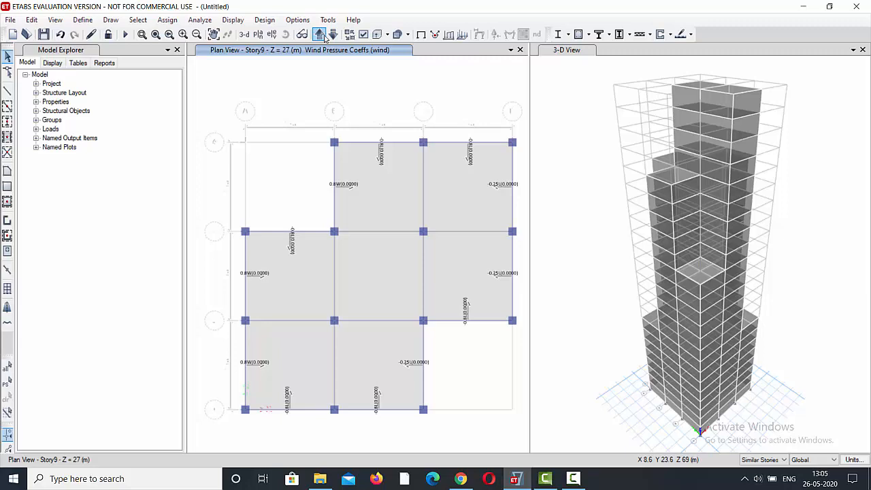
pyautogui.click(325, 38)
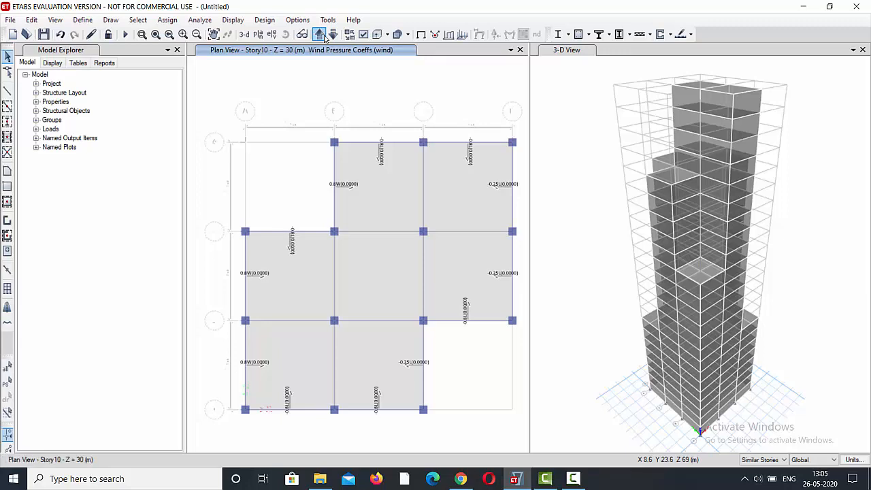
pyautogui.click(320, 34)
pyautogui.click(320, 35)
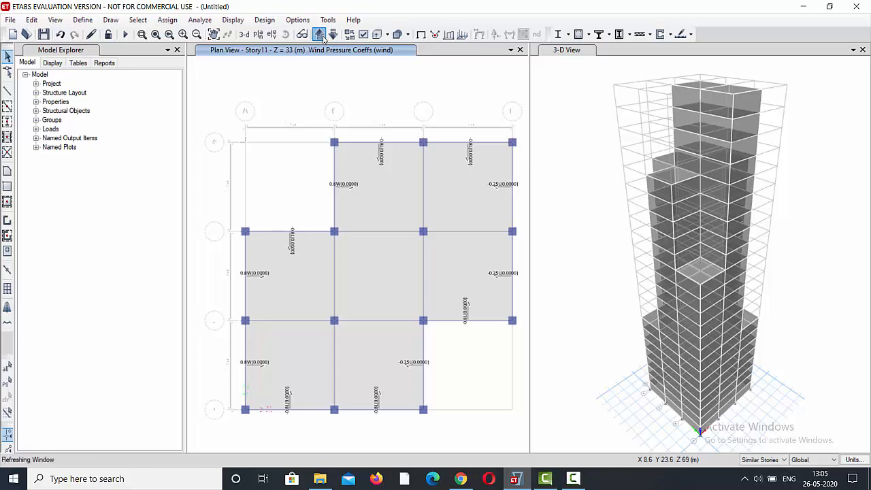
pyautogui.click(323, 38)
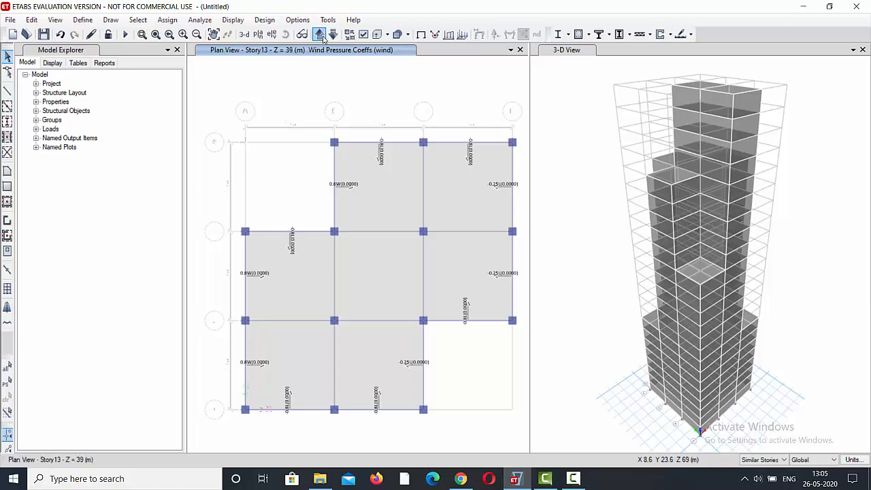
pyautogui.click(320, 34)
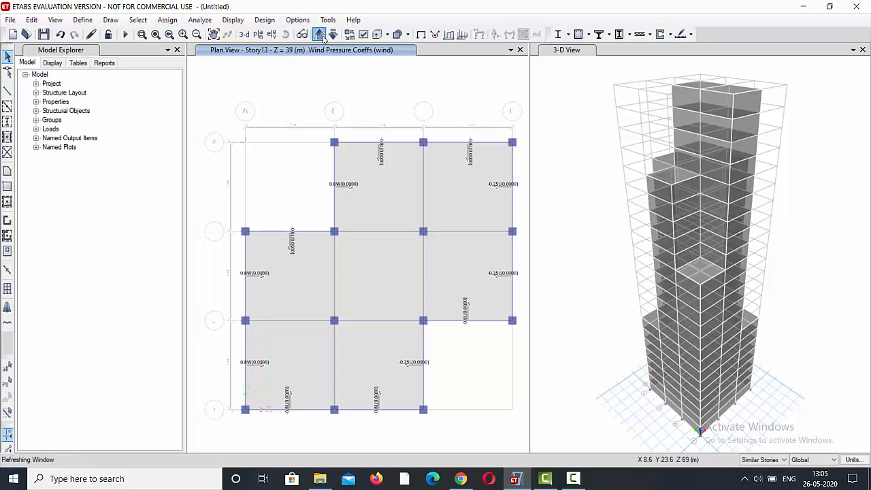
pyautogui.click(323, 39)
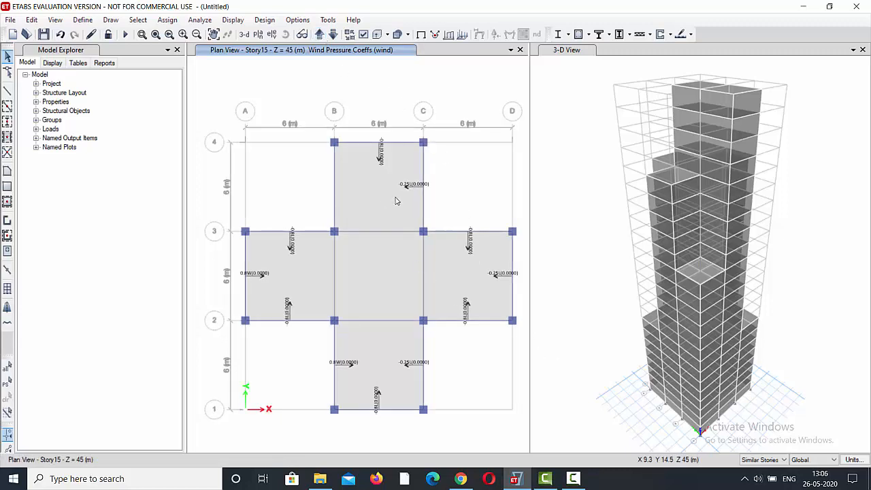
pyautogui.click(335, 191)
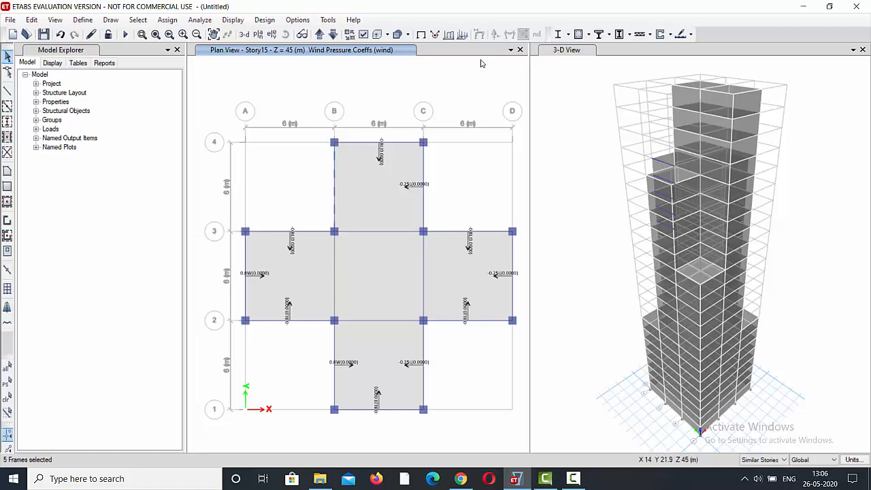
# Compare the wind coefficients in plan at Story16 and Story15, and clear the selected grid B beam between lines 3 and 4.
pyautogui.click(320, 35)
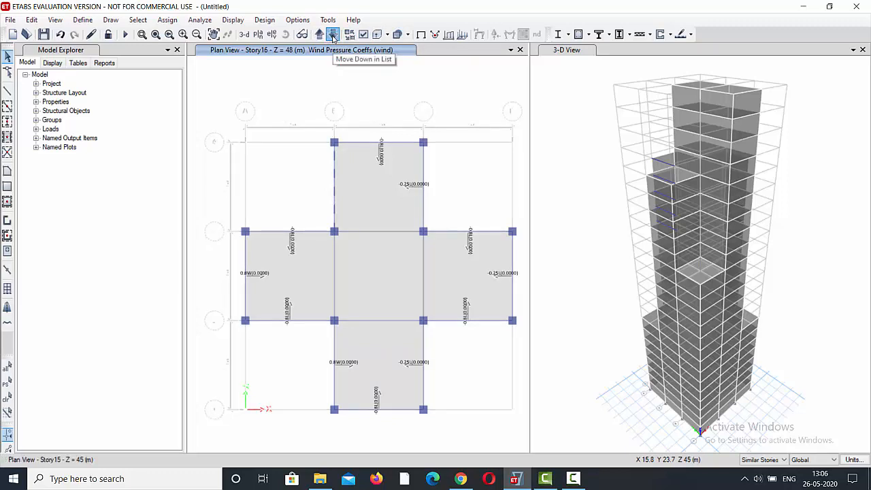
pyautogui.click(334, 34)
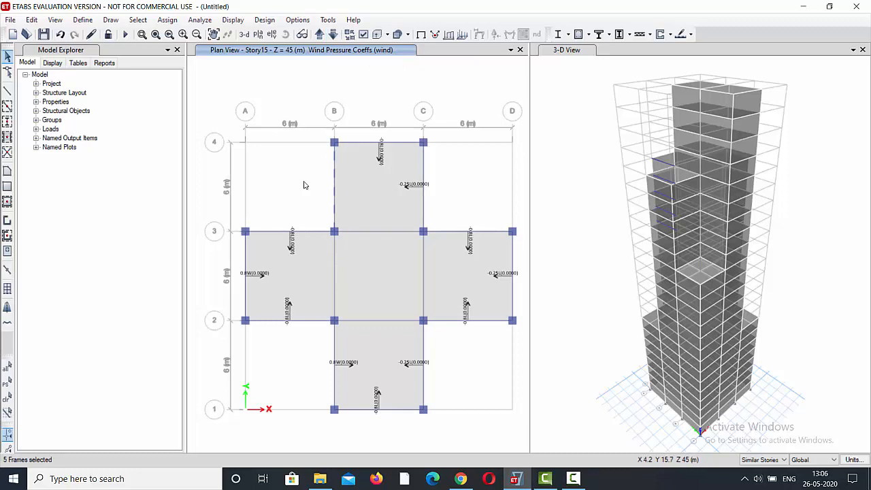
pyautogui.click(334, 192)
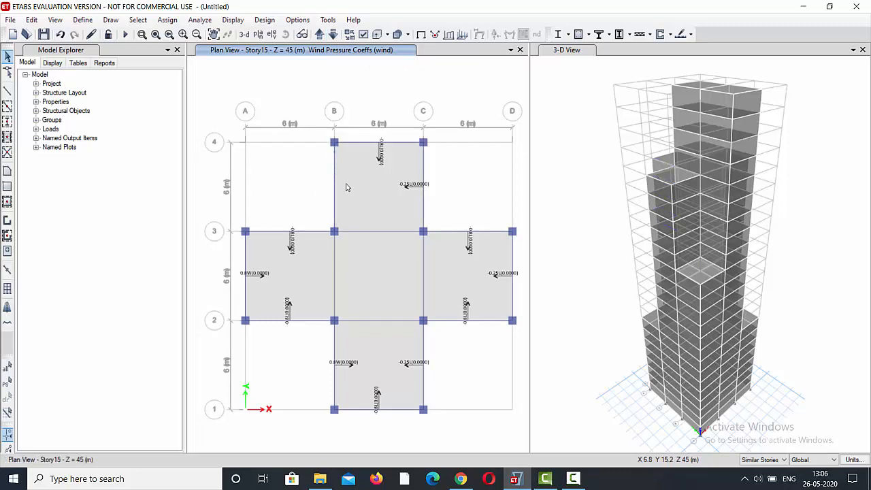
# Show elevation B and select its nine cladding panels without coefficients: the top four in bay 1-2 and upper five in bay 3-4.
pyautogui.click(270, 35)
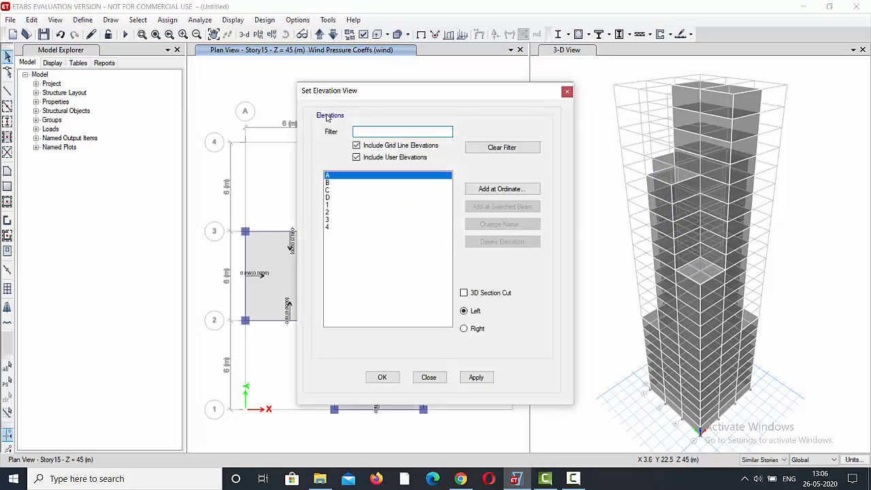
pyautogui.click(334, 182)
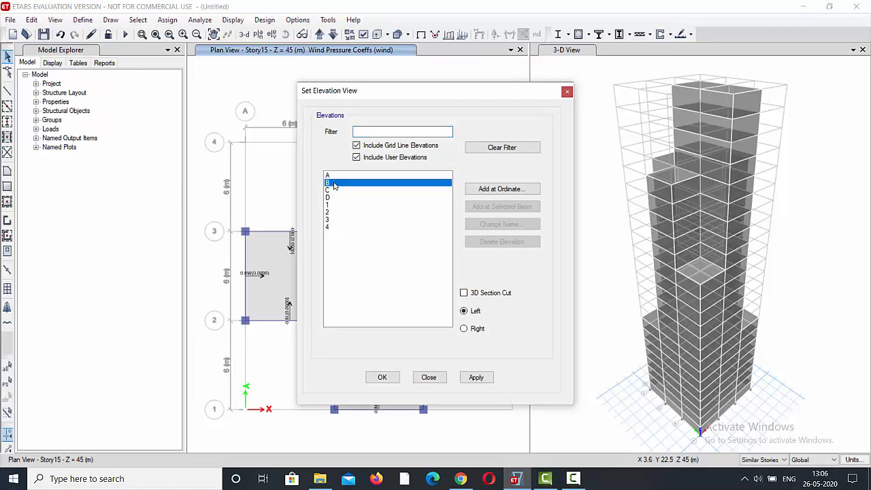
pyautogui.click(477, 377)
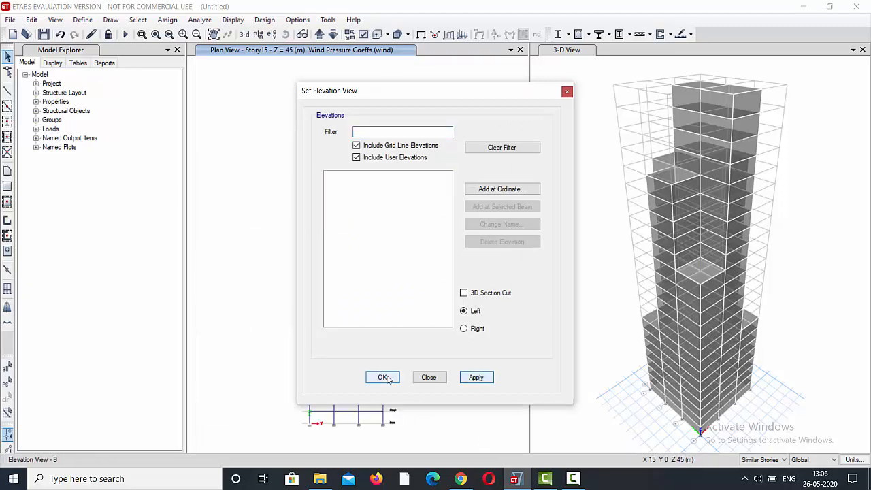
pyautogui.click(382, 377)
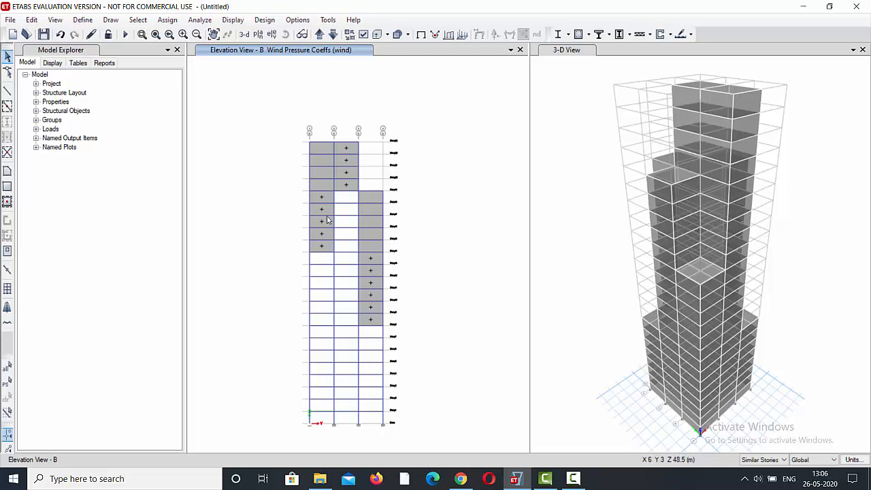
pyautogui.click(365, 245)
pyautogui.click(325, 185)
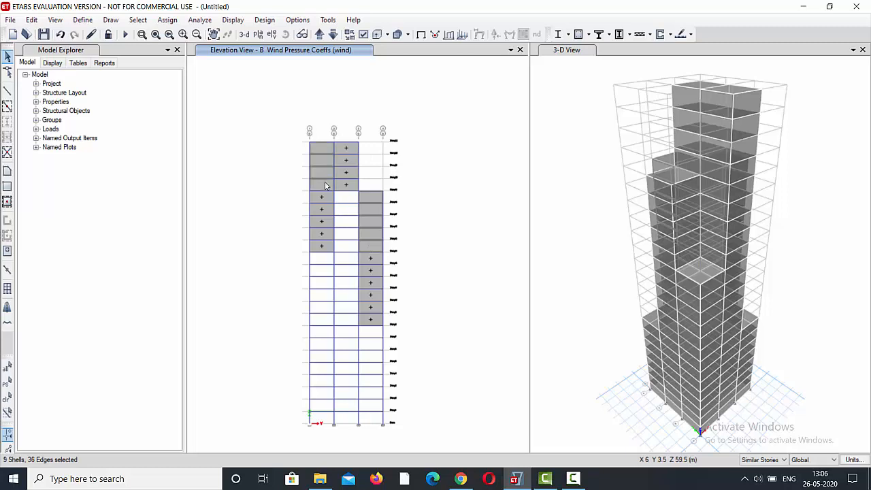
# Assign a windward wind pressure coefficient Cp of 0.8 for the wind pattern to the selected elevation B cladding, replacing existing loads.
pyautogui.click(170, 22)
pyautogui.moveTo(207, 140)
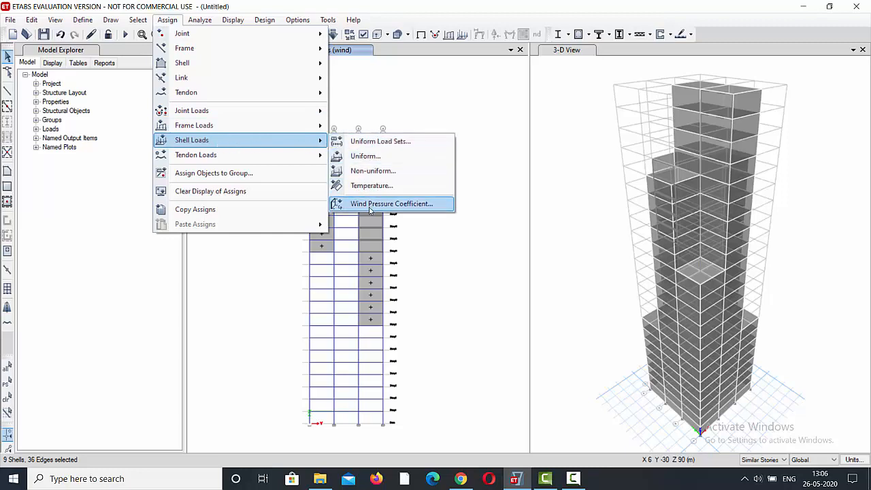
pyautogui.click(394, 203)
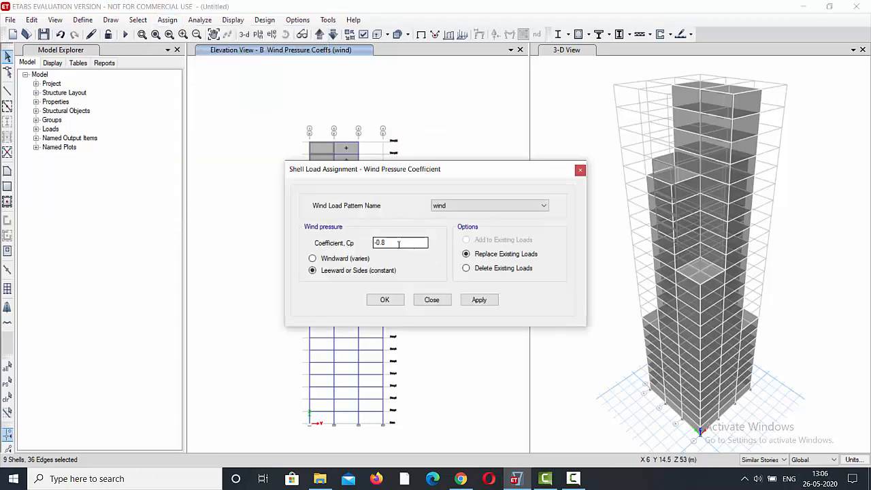
pyautogui.click(333, 257)
pyautogui.moveTo(405, 242); pyautogui.dragTo(347, 248)
pyautogui.write('0.')
pyautogui.click(477, 300)
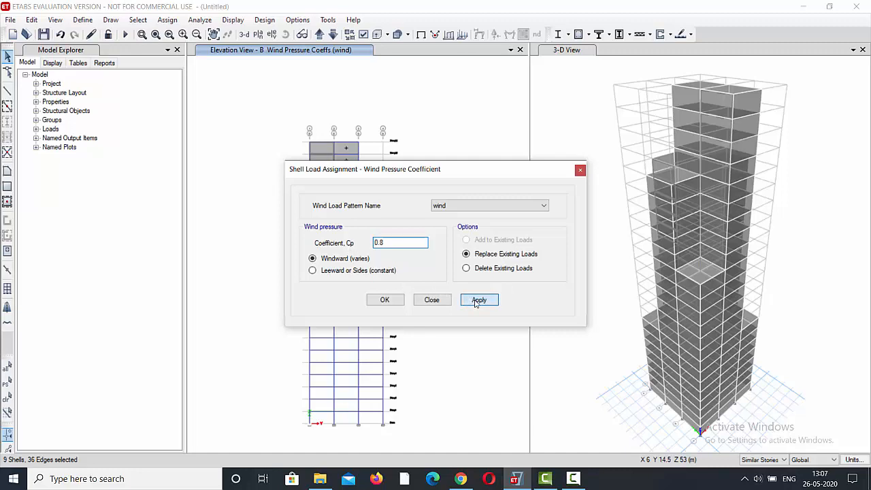
pyautogui.click(383, 300)
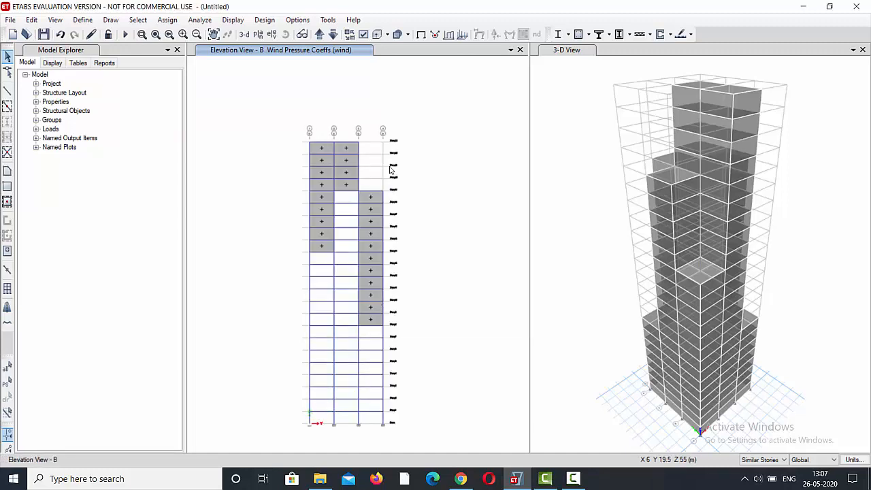
# Examine the wind coefficients in plan from Story18 up to Story23, and at Base and Story1.
pyautogui.click(245, 34)
pyautogui.click(258, 35)
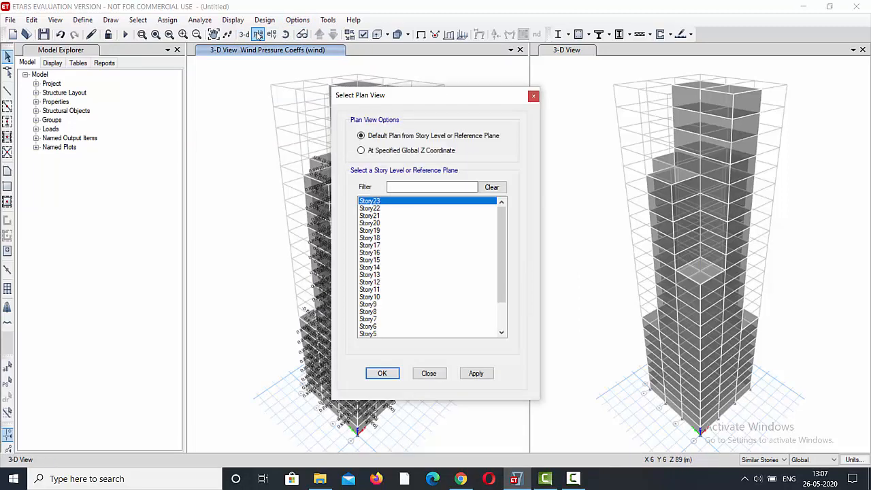
pyautogui.click(384, 238)
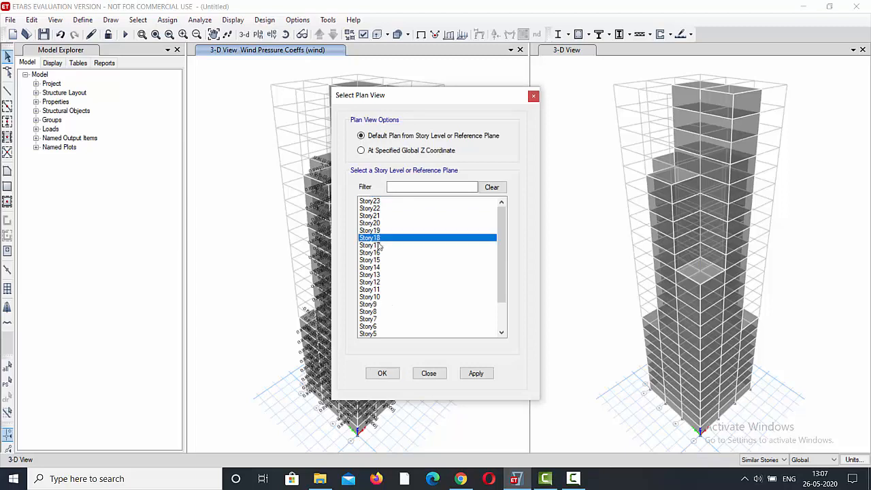
pyautogui.click(475, 371)
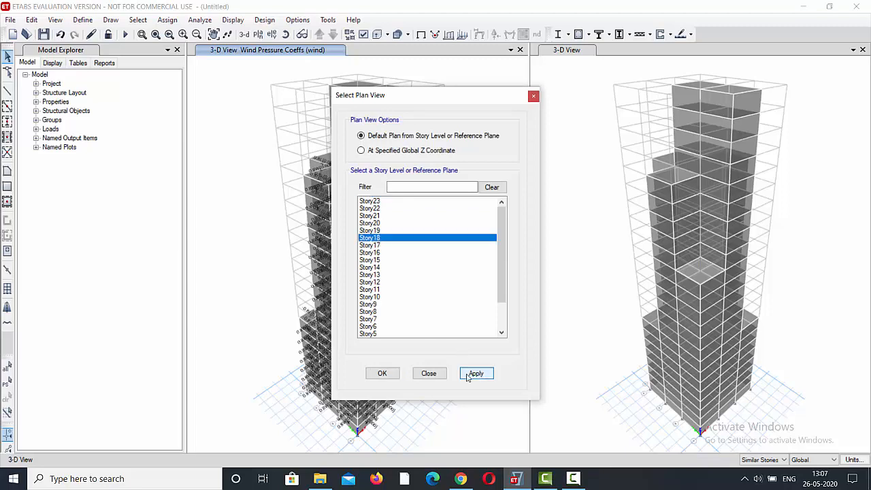
pyautogui.click(398, 370)
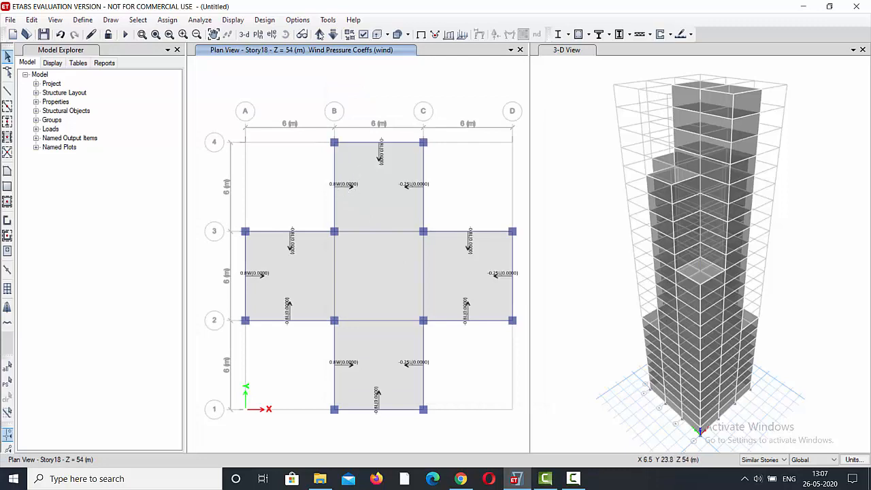
pyautogui.click(319, 34)
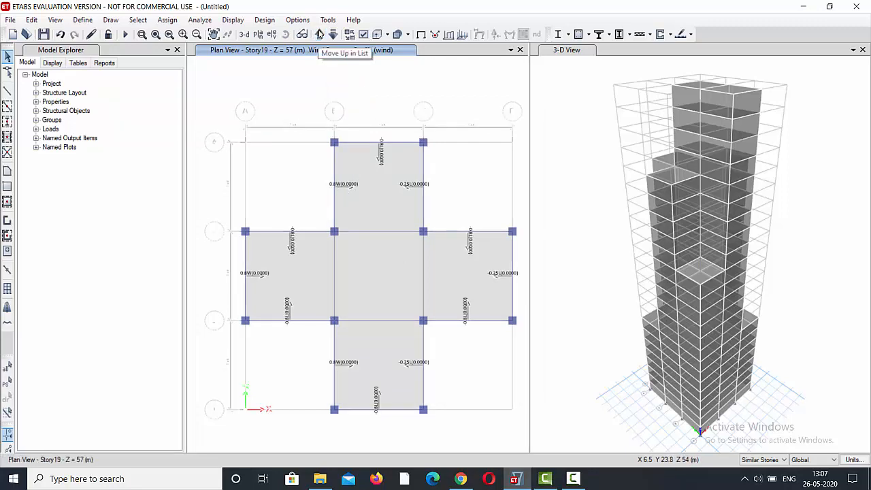
pyautogui.click(319, 34)
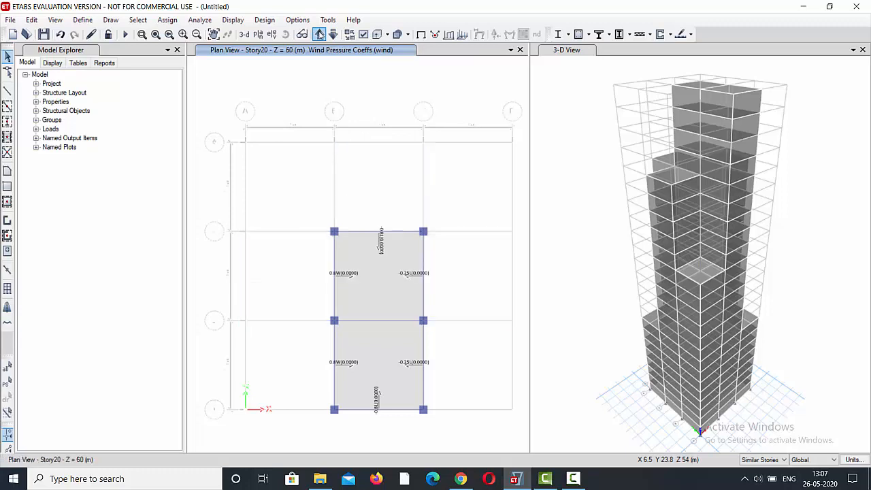
pyautogui.click(321, 34)
pyautogui.click(323, 34)
pyautogui.click(321, 36)
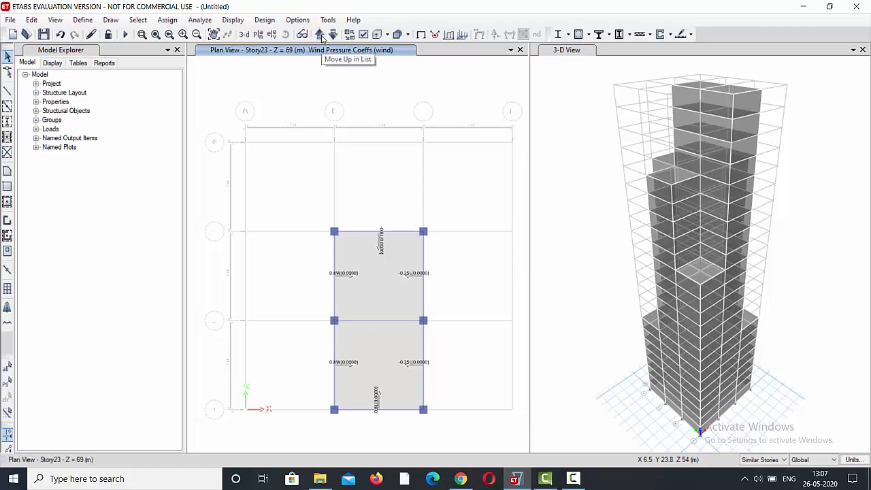
pyautogui.click(320, 35)
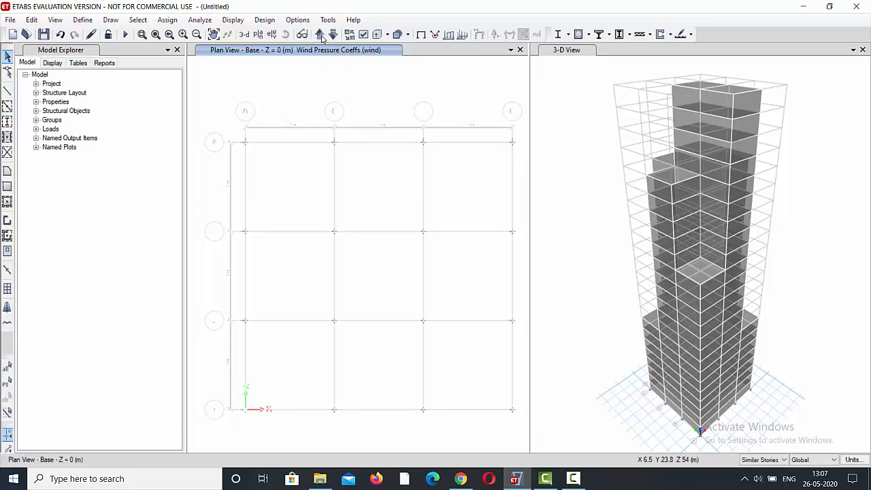
pyautogui.click(323, 38)
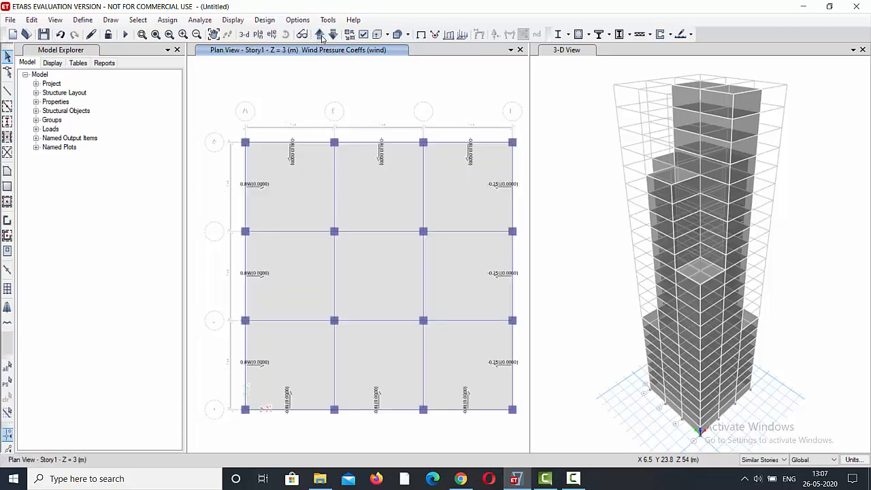
pyautogui.click(321, 38)
# Turn on the extruded display of frame objects in the 3-D view.
pyautogui.click(583, 52)
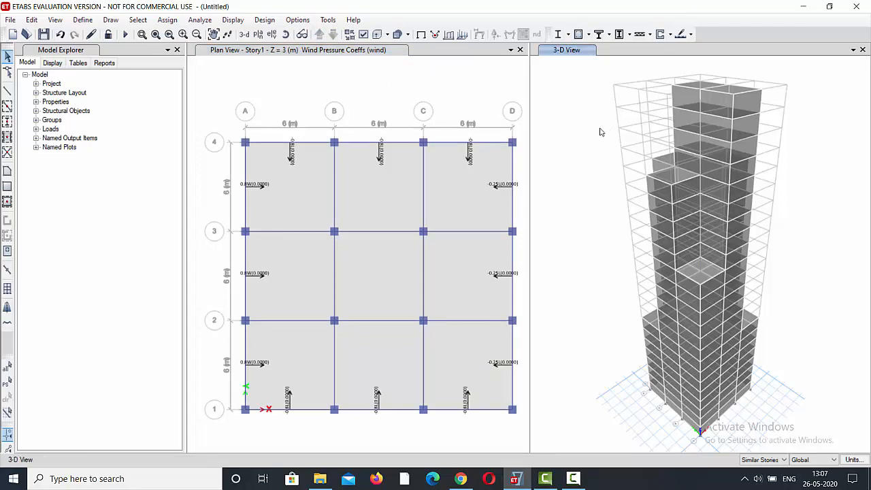
pyautogui.click(388, 35)
pyautogui.click(388, 35)
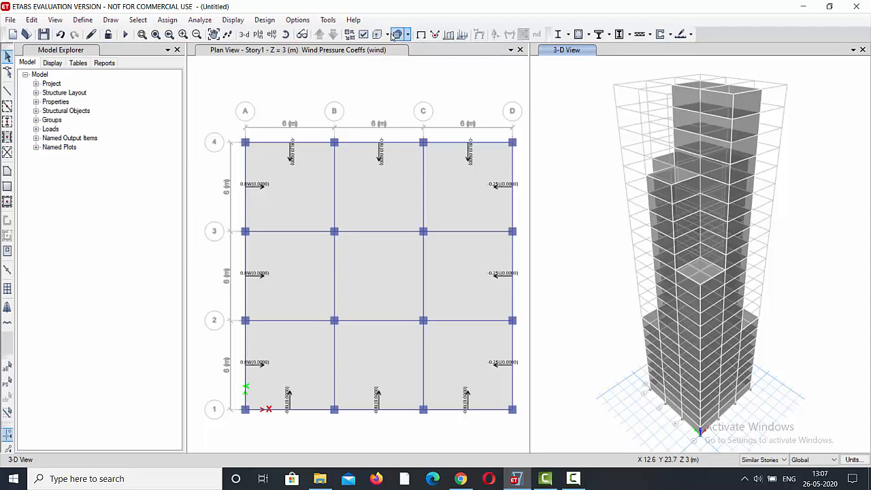
pyautogui.click(388, 34)
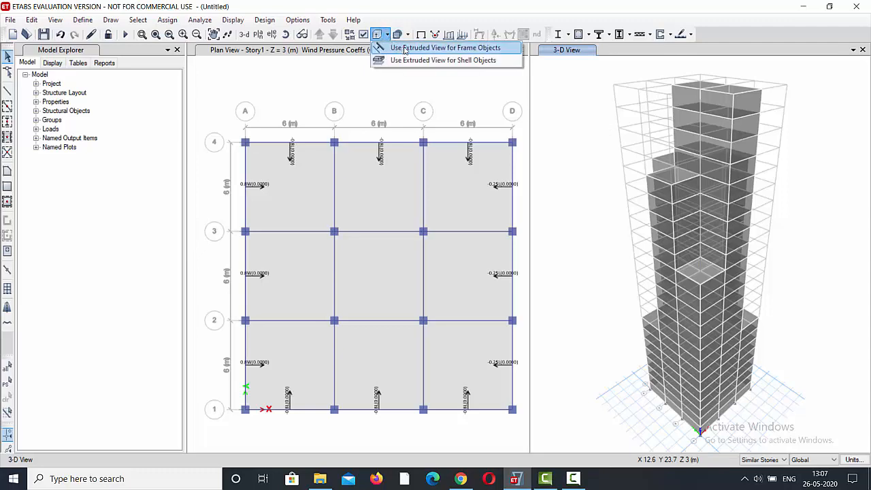
pyautogui.click(416, 48)
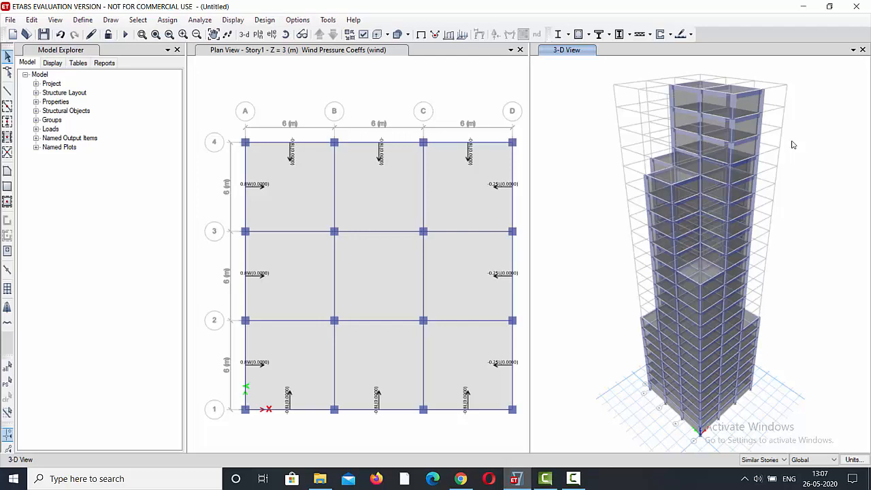
# Run the analysis, saving the model in the building folder as "tall building analysis".
pyautogui.click(200, 20)
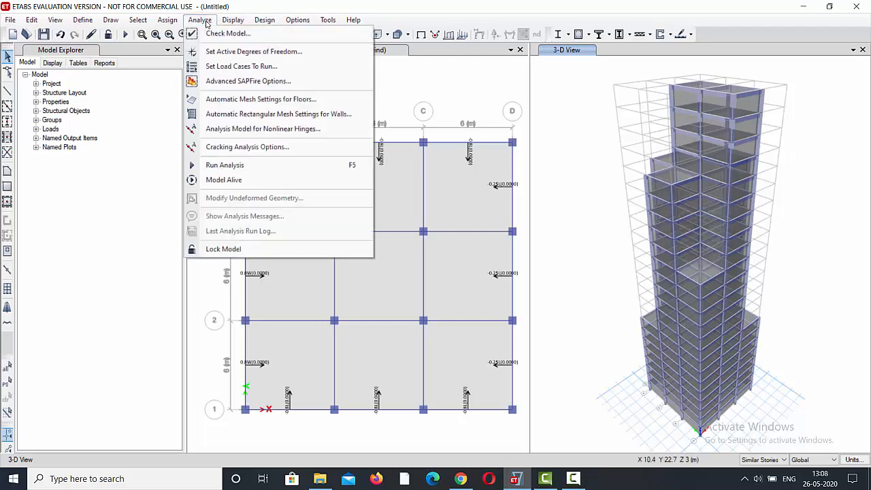
pyautogui.click(227, 166)
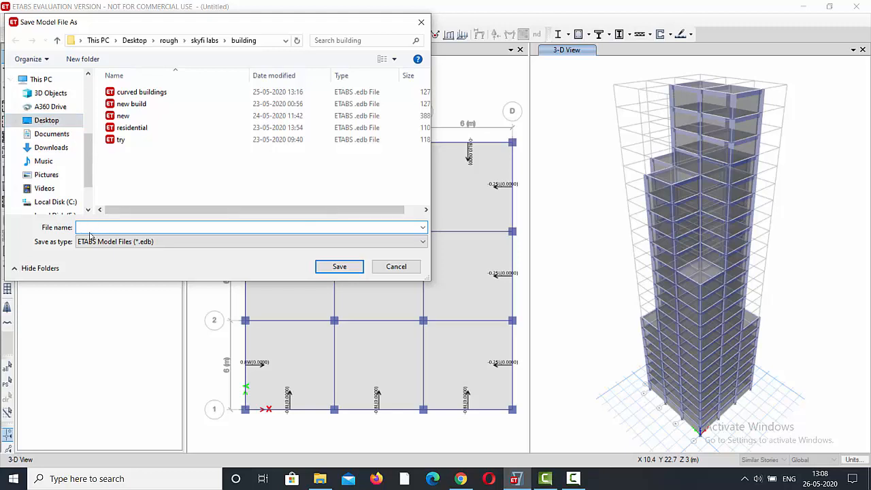
pyautogui.write('tall building analysis')
pyautogui.click(339, 266)
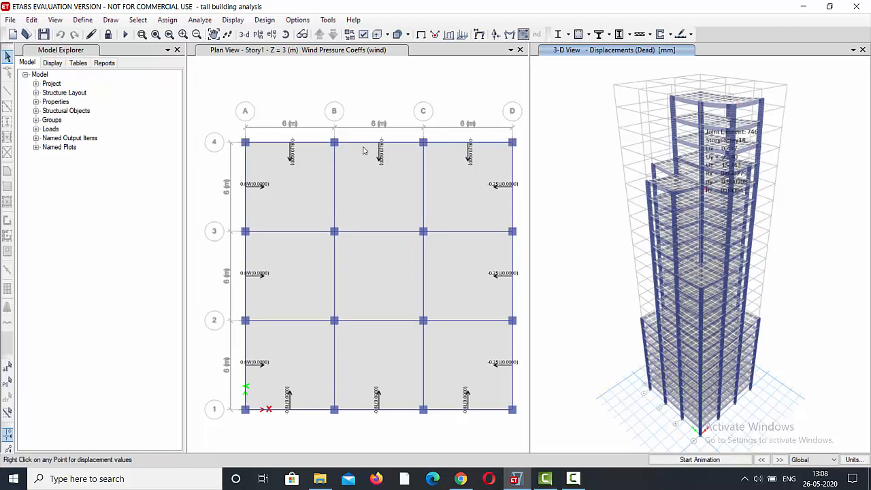
# Review and accept the concrete frame design preferences for the IS 456:2000 design code.
pyautogui.click(266, 20)
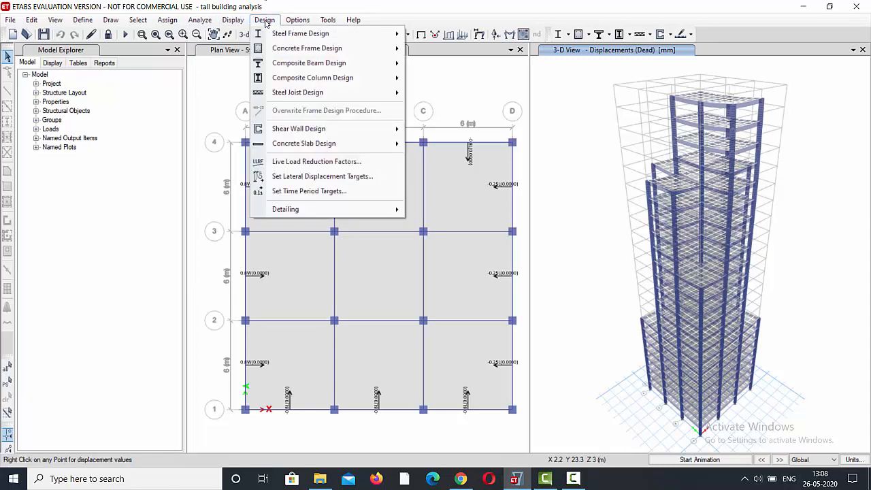
pyautogui.moveTo(333, 51)
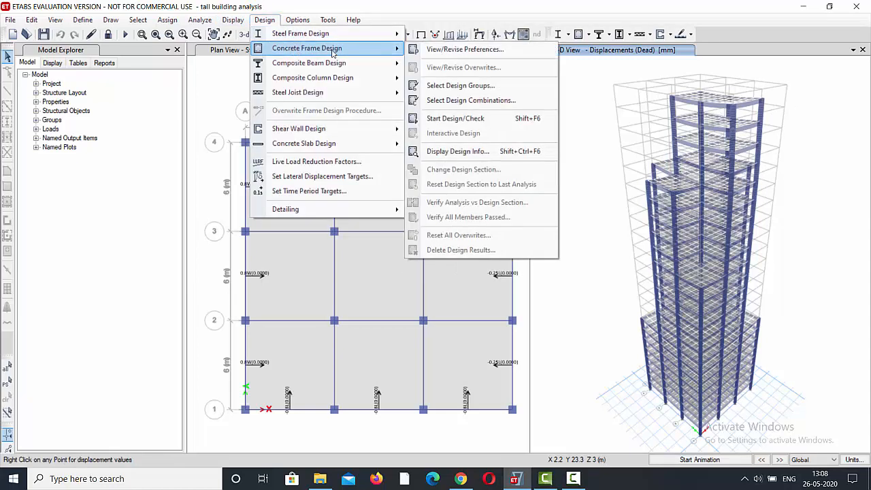
pyautogui.click(447, 53)
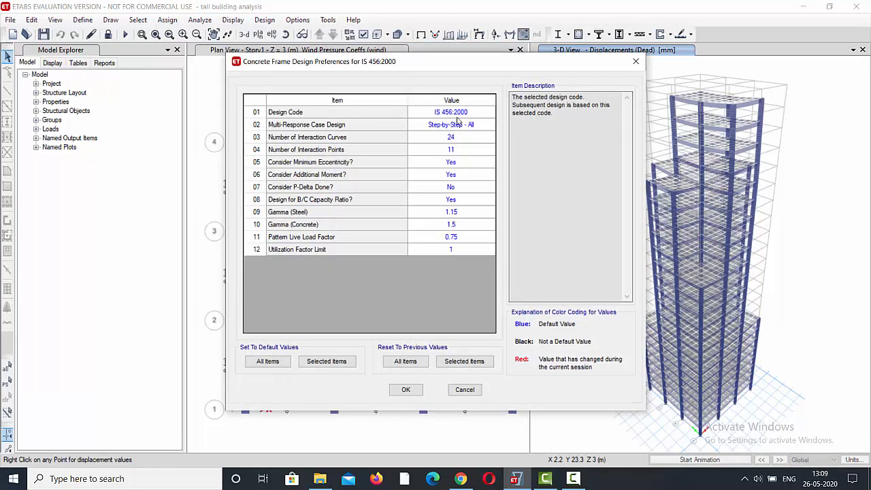
pyautogui.click(405, 391)
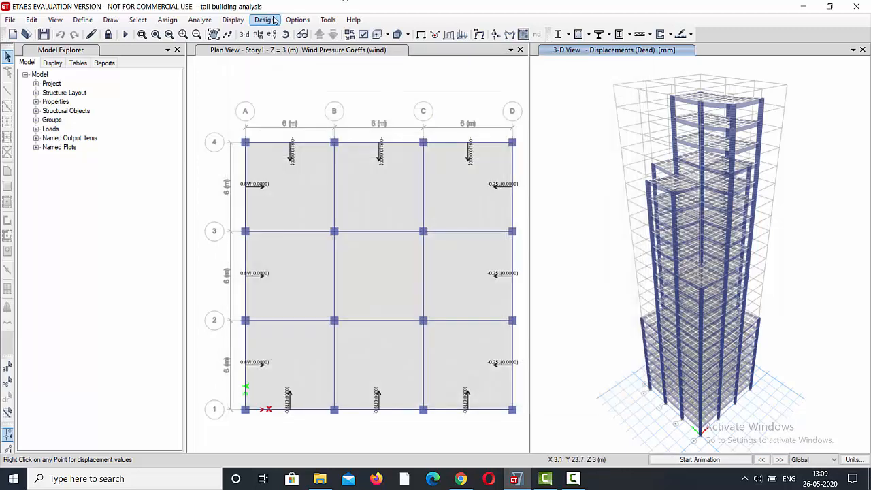
# Start the concrete frame design check of the analysed building.
pyautogui.click(265, 20)
pyautogui.moveTo(395, 50)
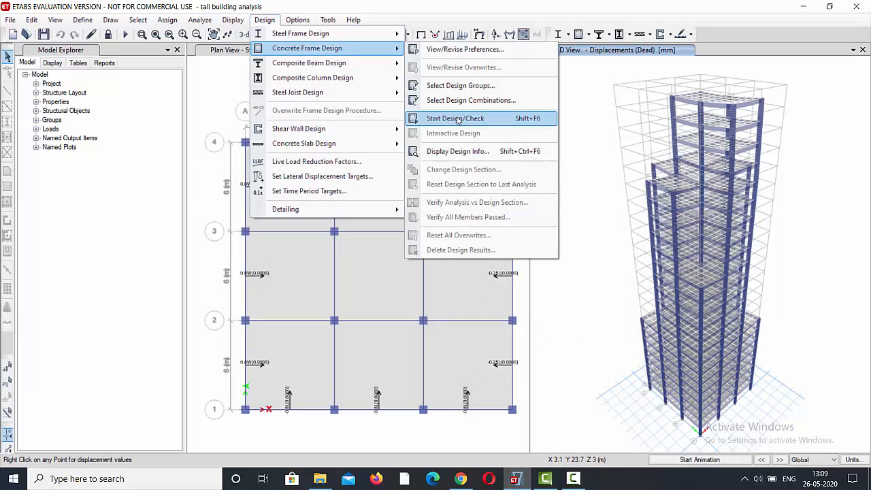
pyautogui.click(458, 120)
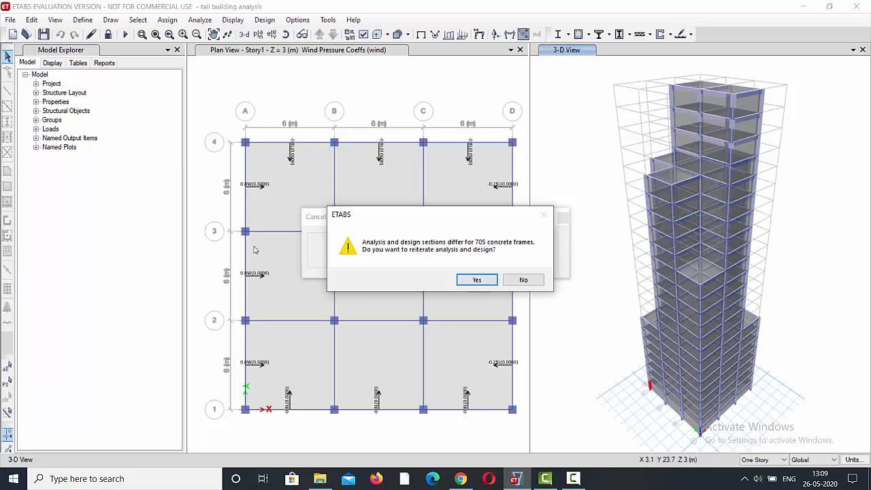
# Reiterate the analysis and design of the concrete frames whose analysis and design sections differ.
pyautogui.click(477, 281)
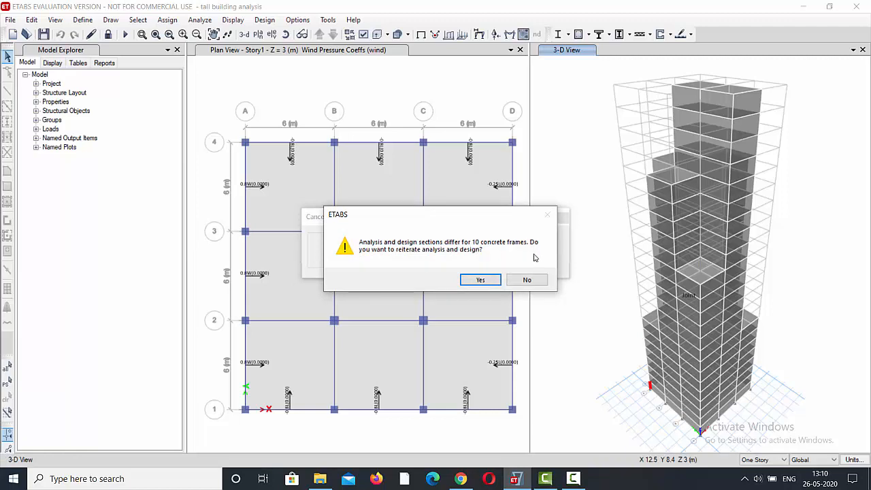
pyautogui.click(479, 279)
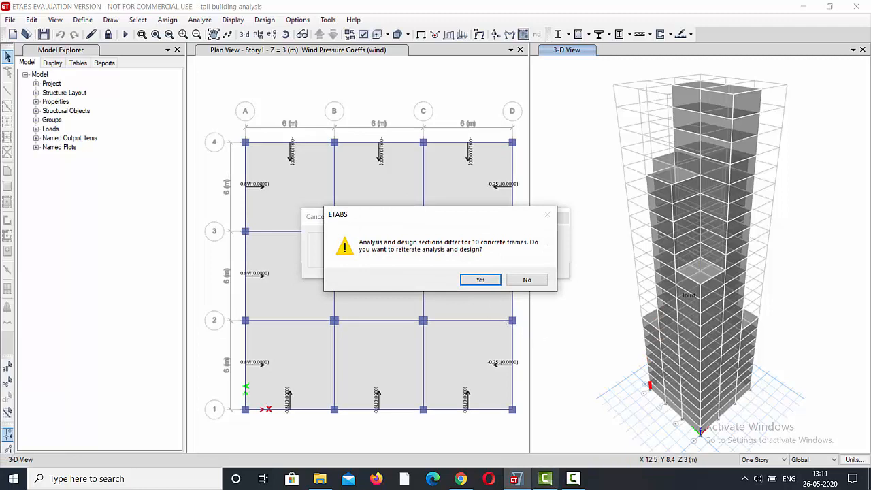
pyautogui.click(572, 478)
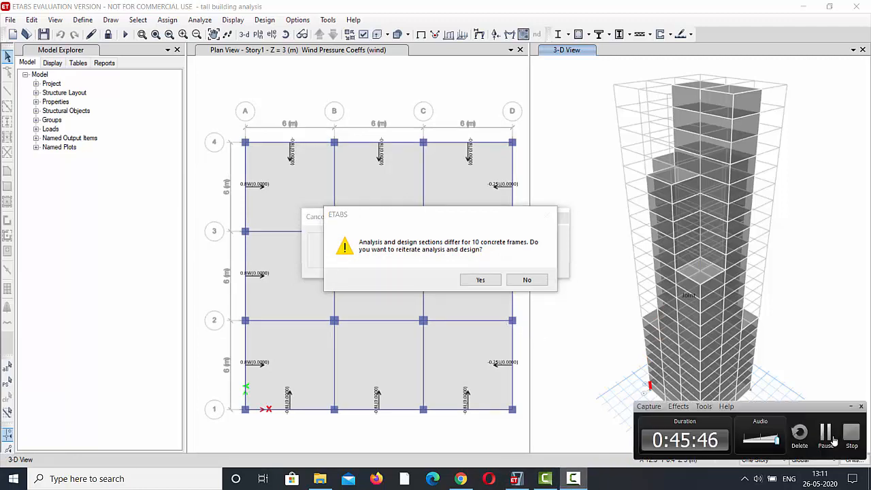
pyautogui.click(835, 438)
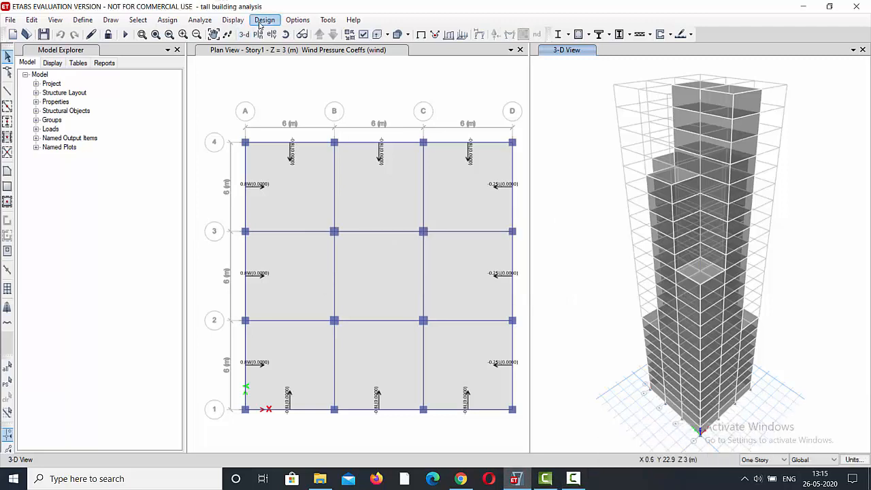
# Run the analysis of the building model again so that concrete frame design can be started.
pyautogui.click(262, 21)
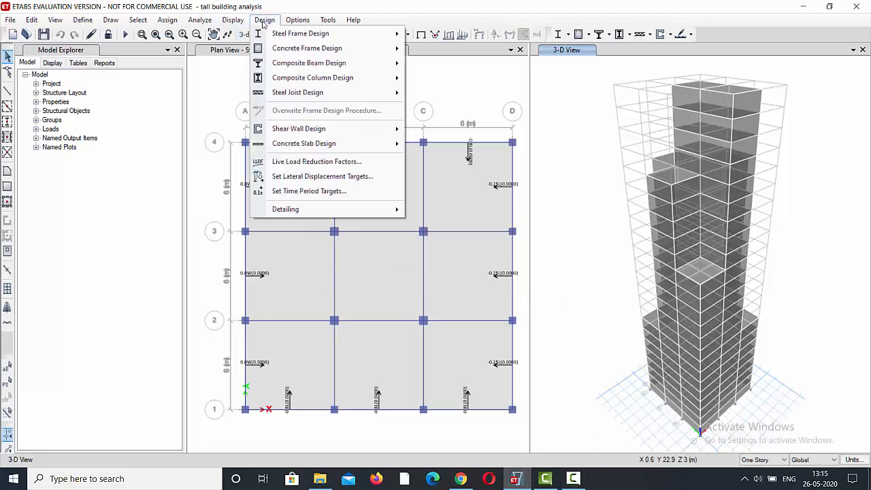
pyautogui.moveTo(349, 50)
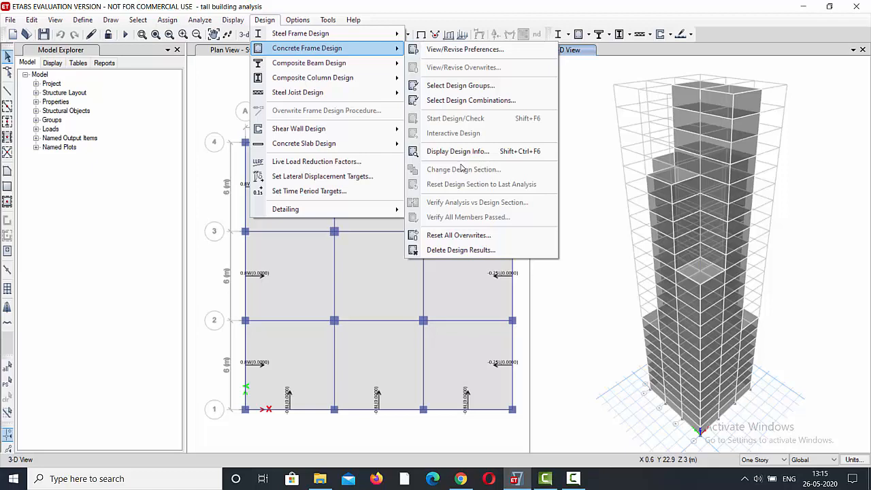
pyautogui.click(265, 20)
pyautogui.click(233, 20)
pyautogui.moveTo(200, 20)
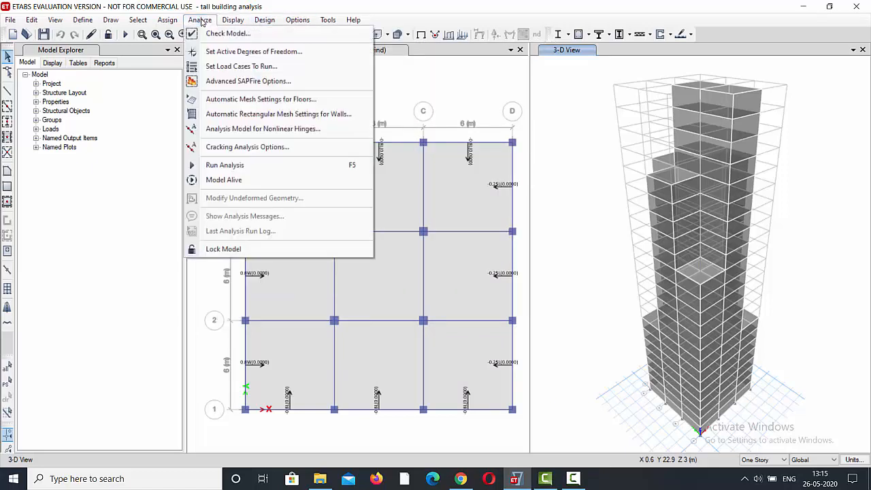
pyautogui.click(256, 167)
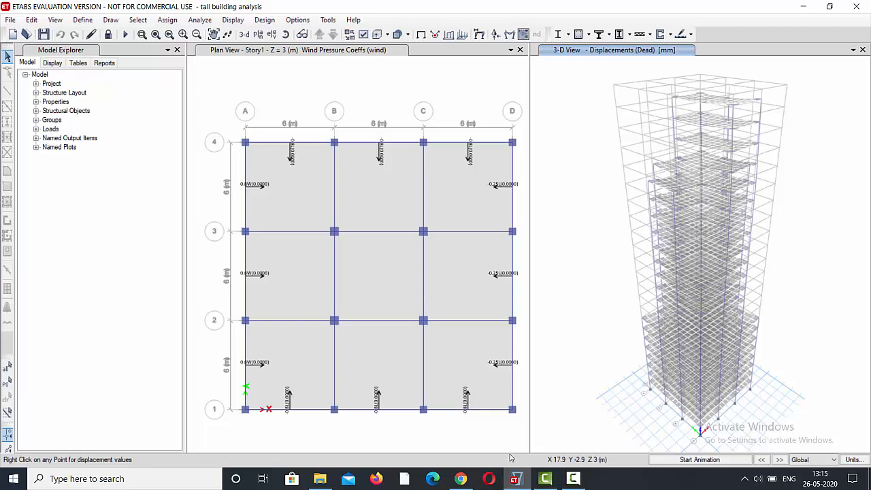
# Start the concrete frame design check, reiterate analysis and design once for the differing sections, and decline a further iteration.
pyautogui.click(265, 20)
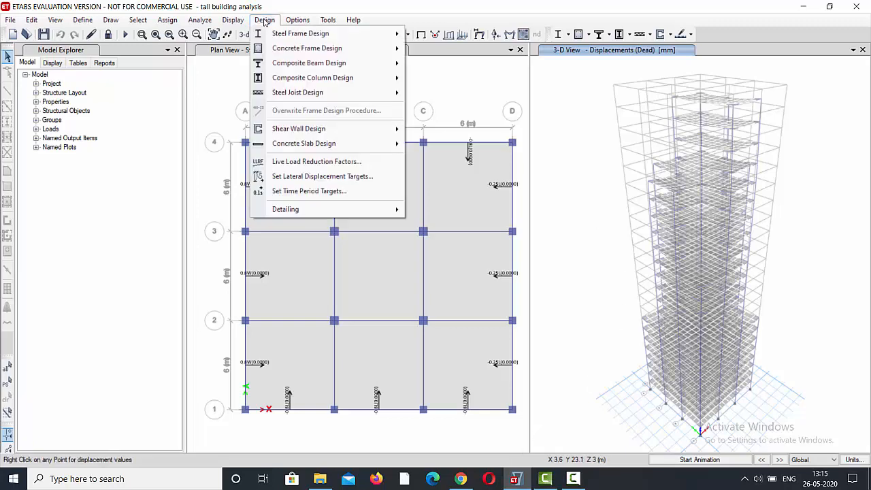
pyautogui.moveTo(297, 49)
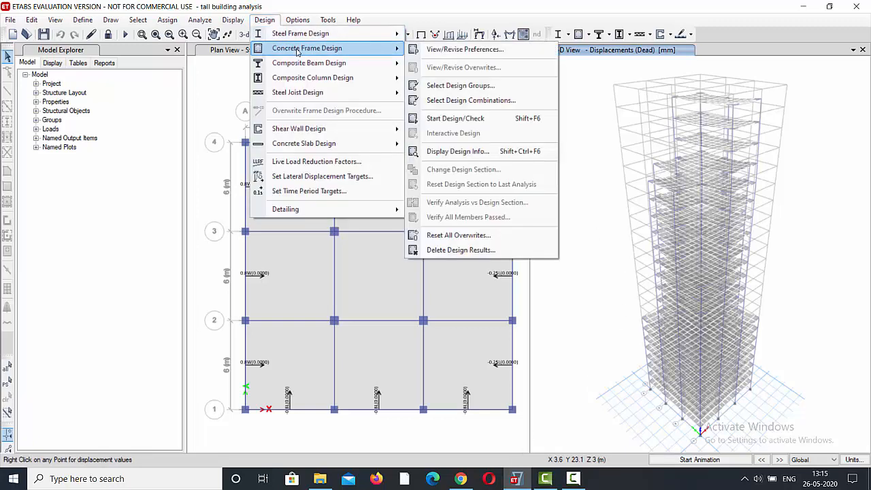
pyautogui.click(471, 122)
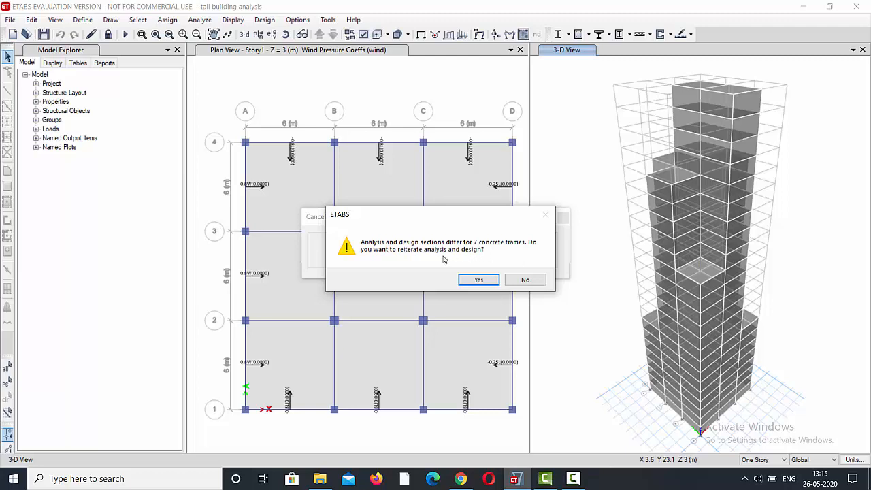
pyautogui.click(480, 281)
pyautogui.click(522, 281)
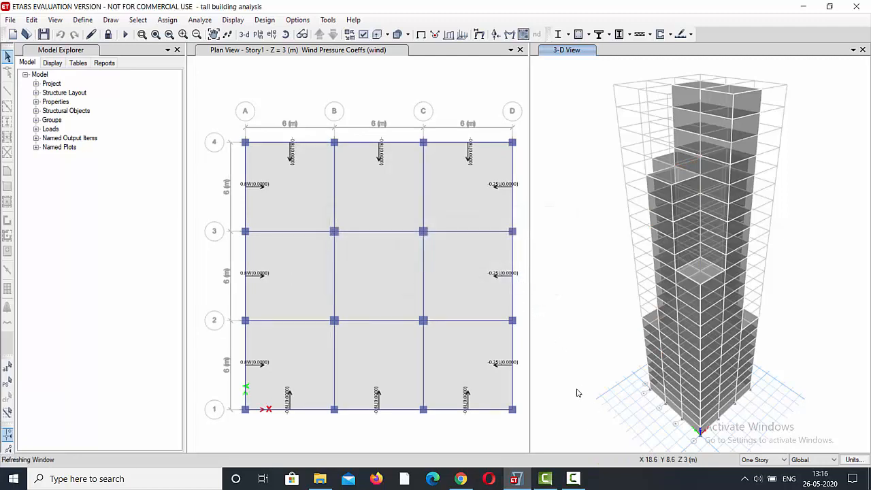
pyautogui.click(573, 478)
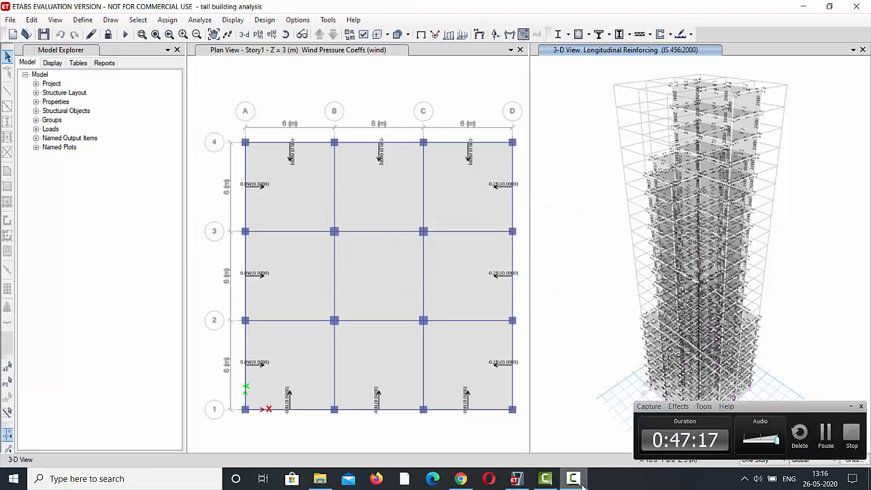
pyautogui.click(825, 432)
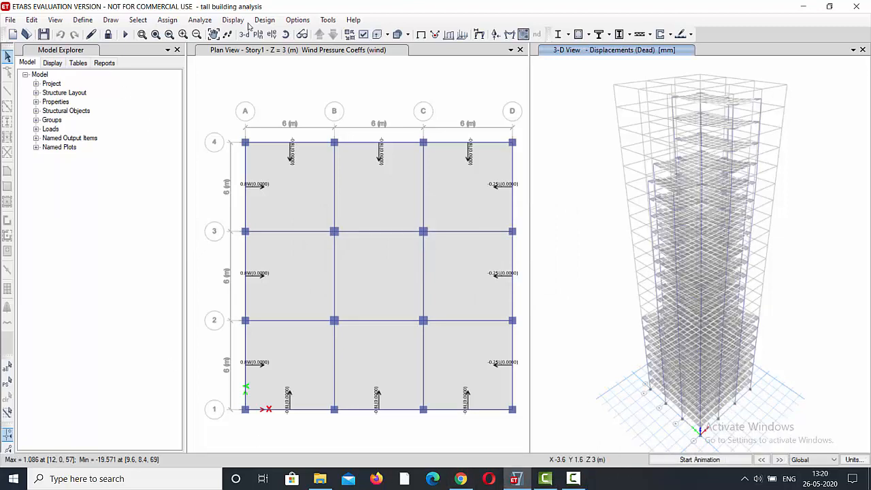
# Repeat the concrete frame design check on the analysed building, accepting another iteration of analysis and design.
pyautogui.click(265, 19)
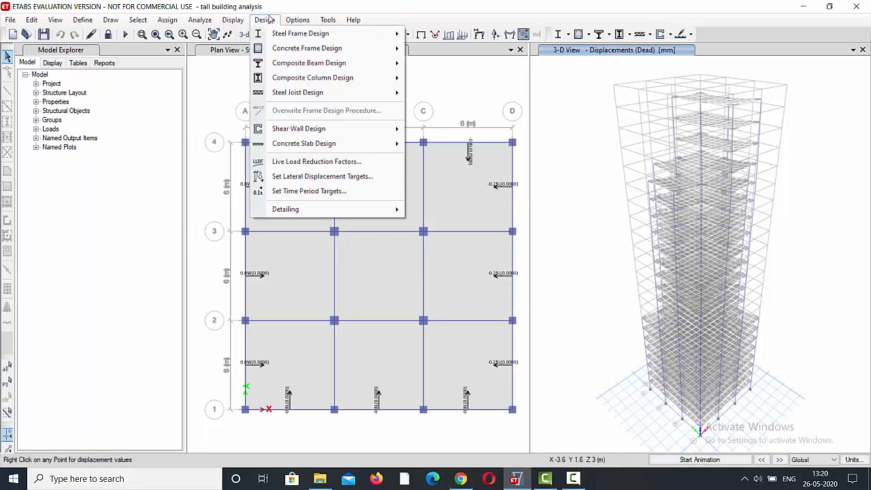
pyautogui.moveTo(285, 48)
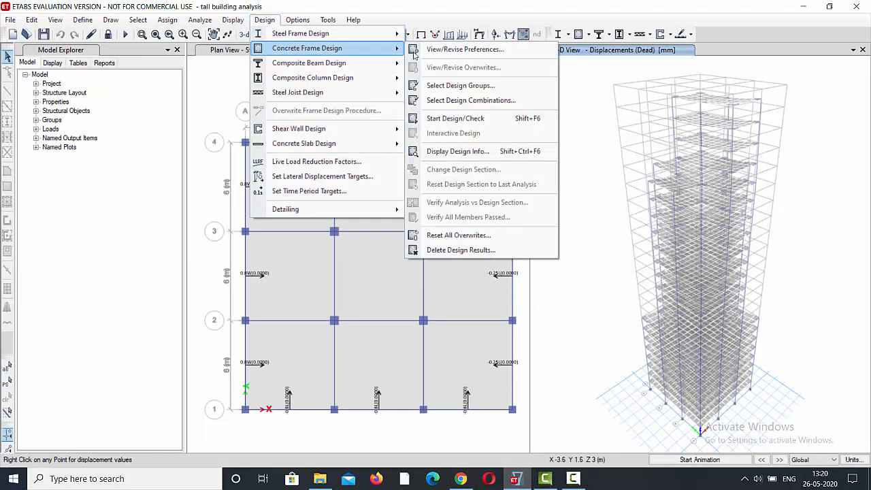
pyautogui.click(453, 118)
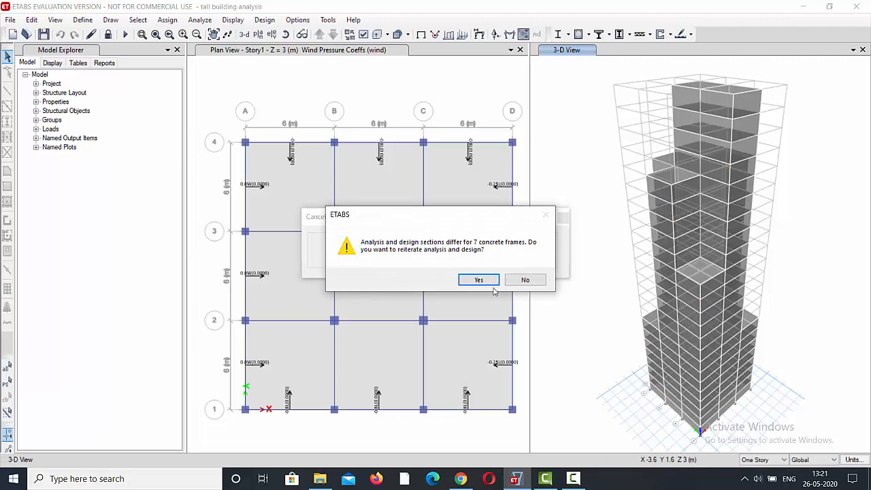
pyautogui.click(479, 279)
pyautogui.click(572, 478)
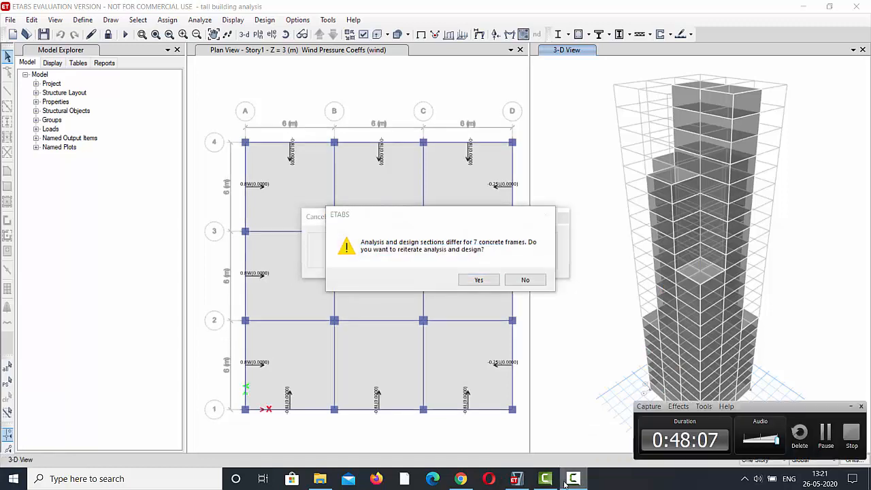
pyautogui.click(824, 434)
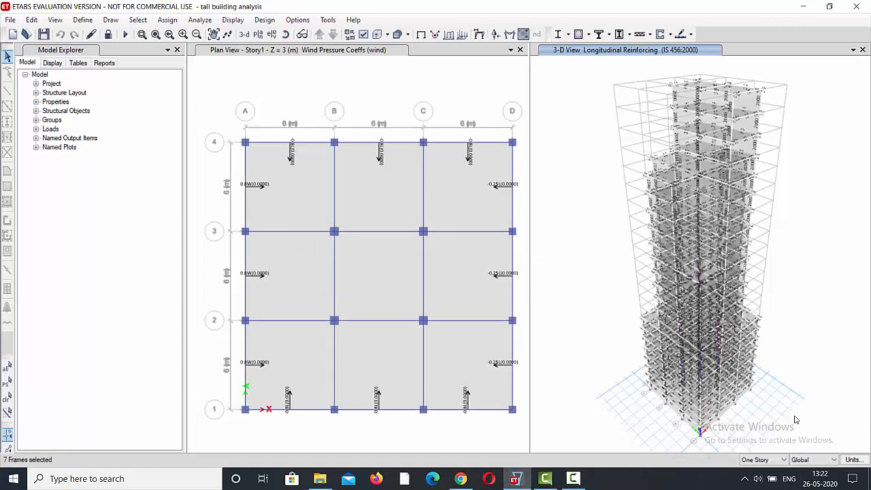
# Verify whether all concrete frame members pass the design check.
pyautogui.click(263, 20)
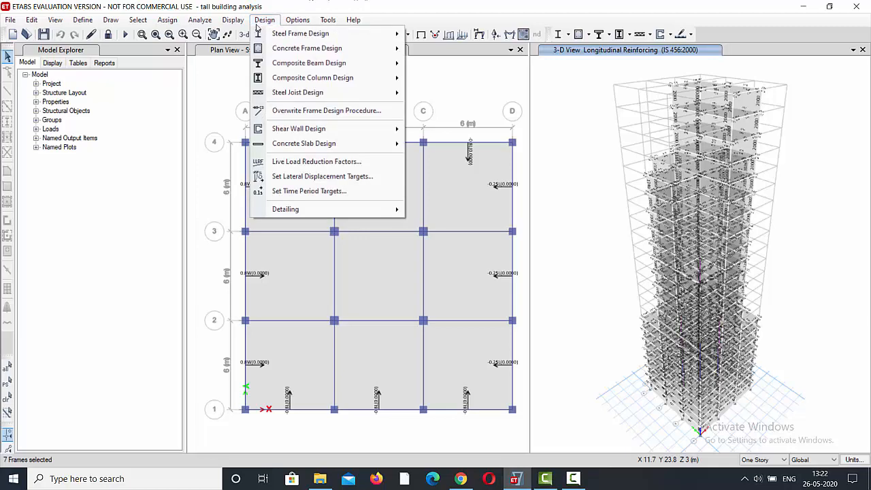
pyautogui.moveTo(332, 49)
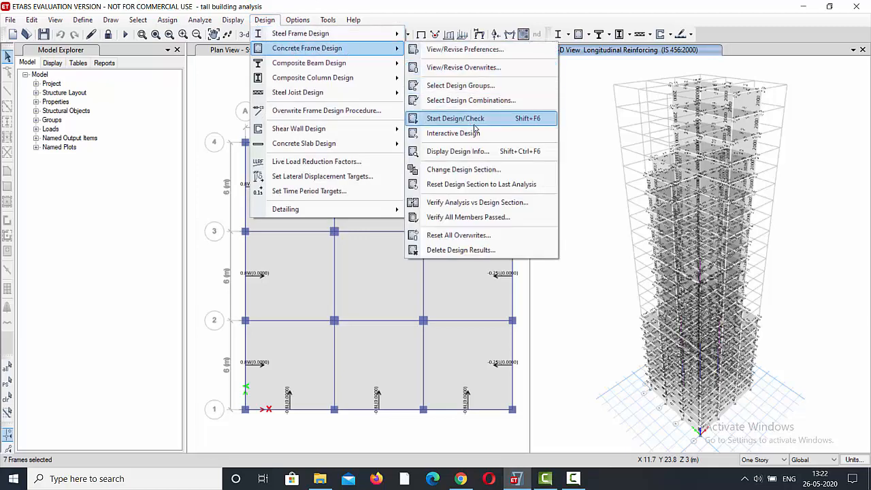
pyautogui.click(489, 219)
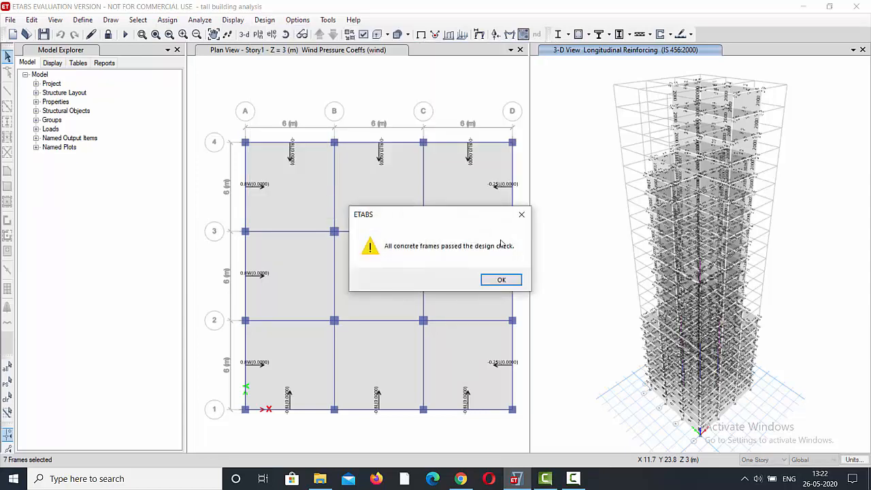
pyautogui.click(501, 288)
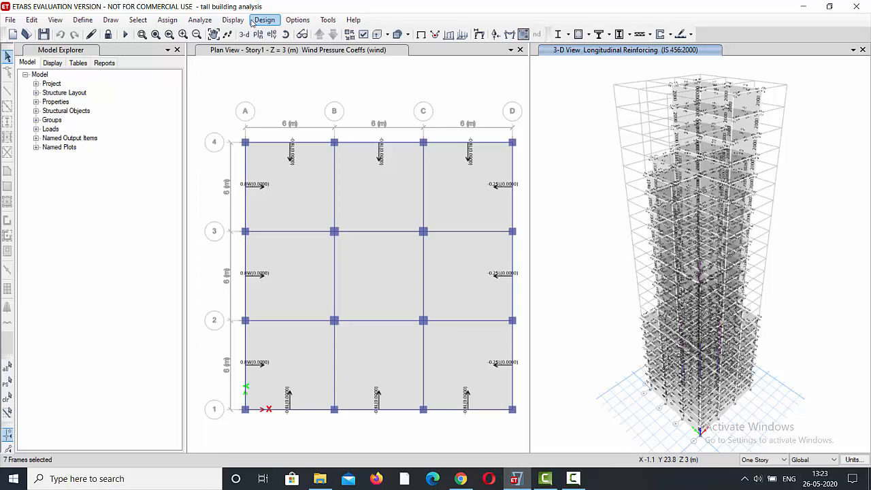
# View the model's project information and close it.
pyautogui.doubleClick(51, 84)
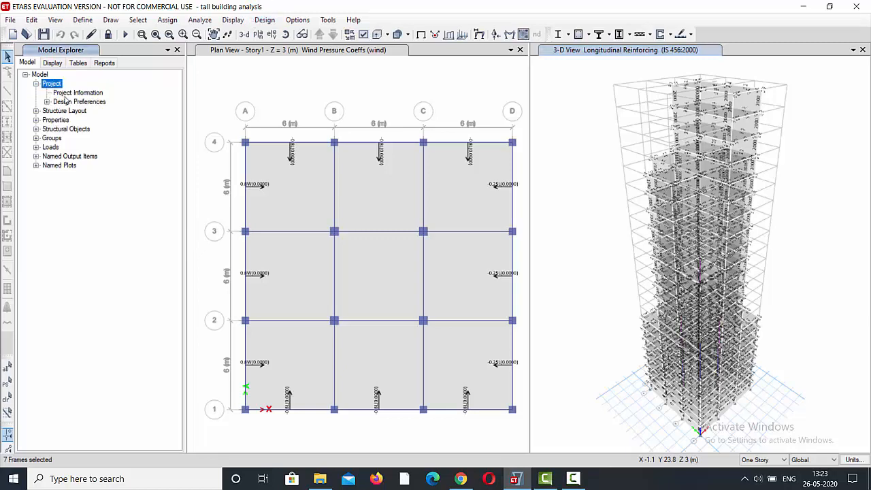
pyautogui.doubleClick(66, 93)
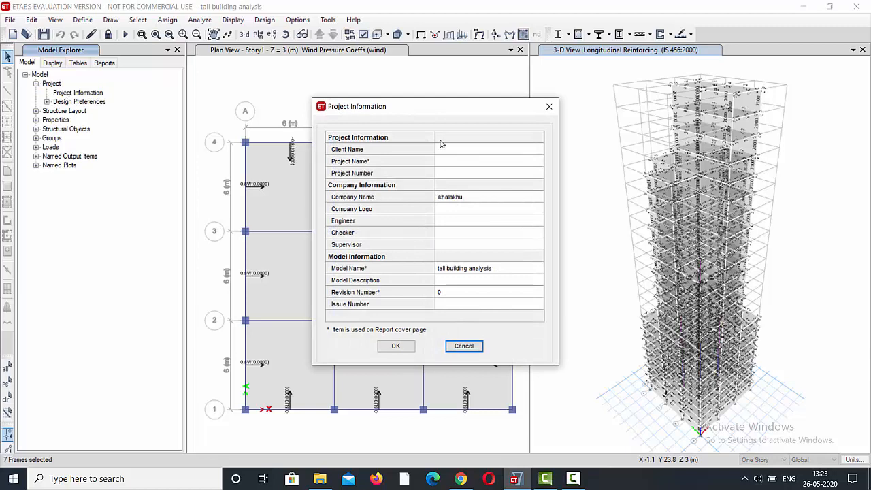
pyautogui.click(549, 107)
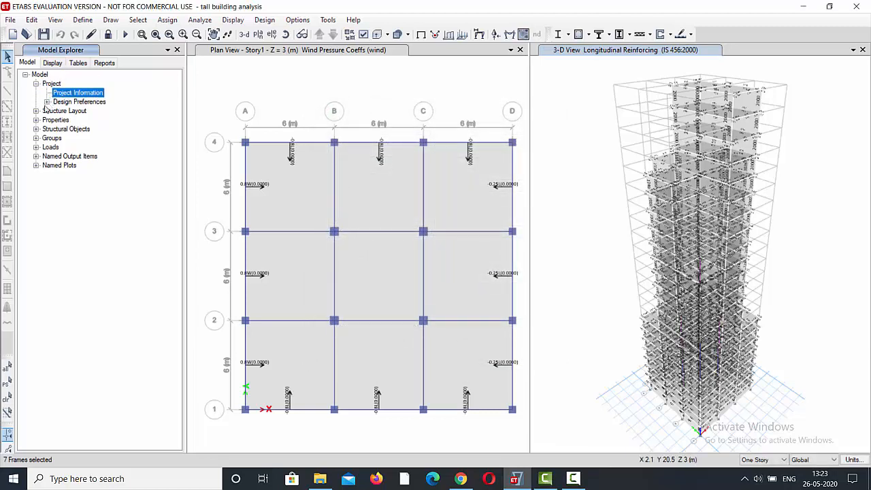
pyautogui.click(36, 84)
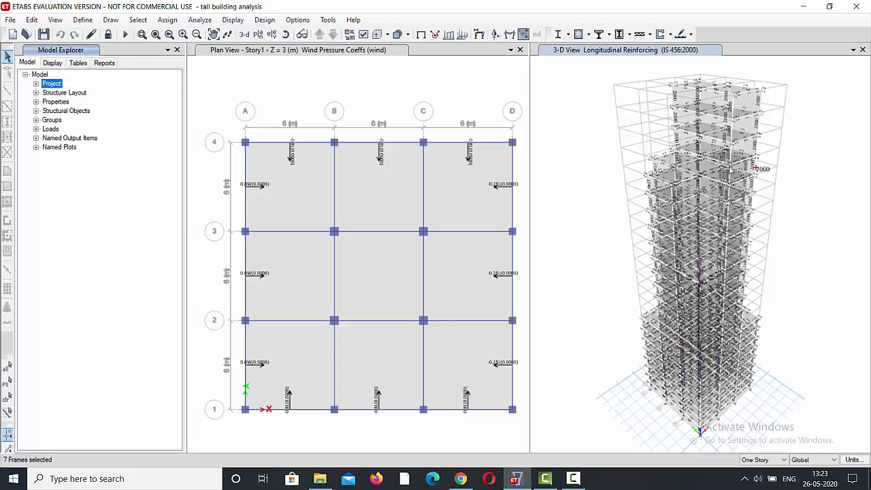
# Inspect the IS 456:2000 design information and detailed design summary of beam B9 on Story19, and close both.
pyautogui.moveTo(686, 167)
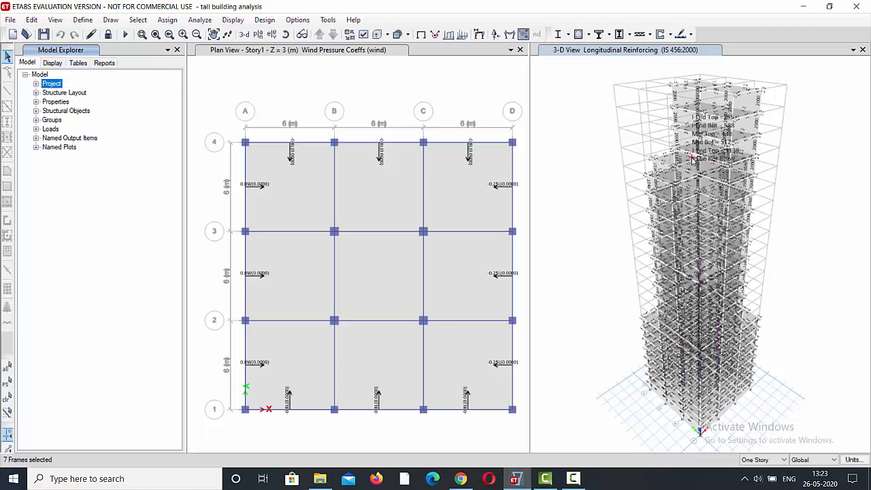
pyautogui.click(692, 155)
pyautogui.rightClick(692, 155)
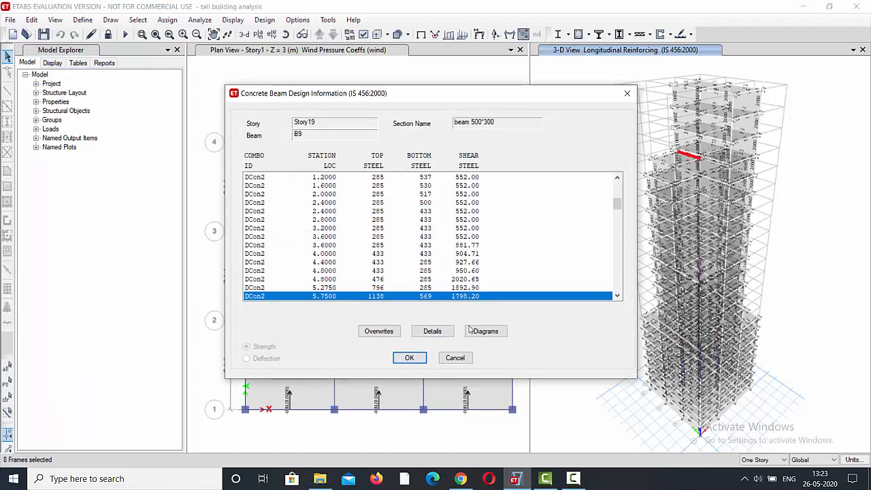
pyautogui.click(428, 330)
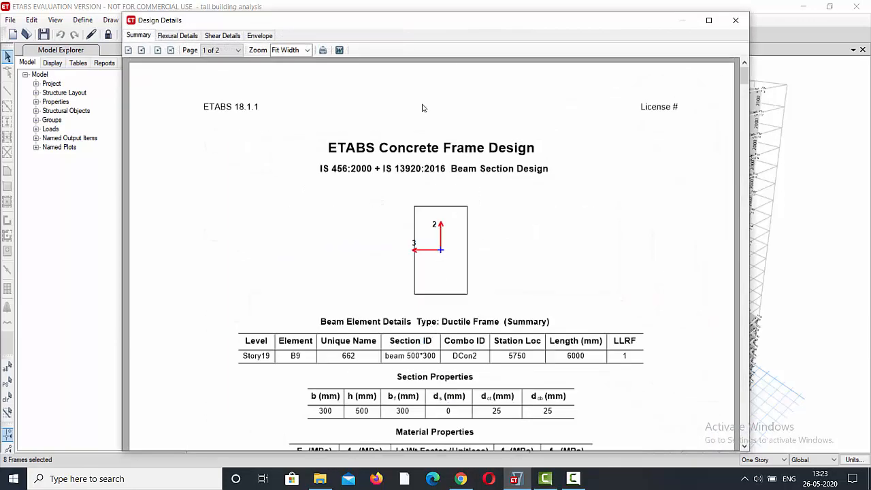
pyautogui.scroll(-15, 443, 228)
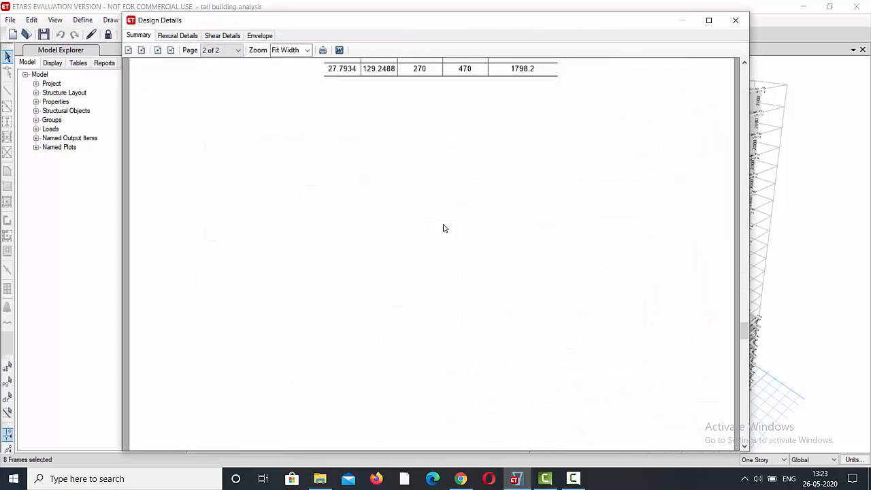
pyautogui.scroll(-5, 442, 228)
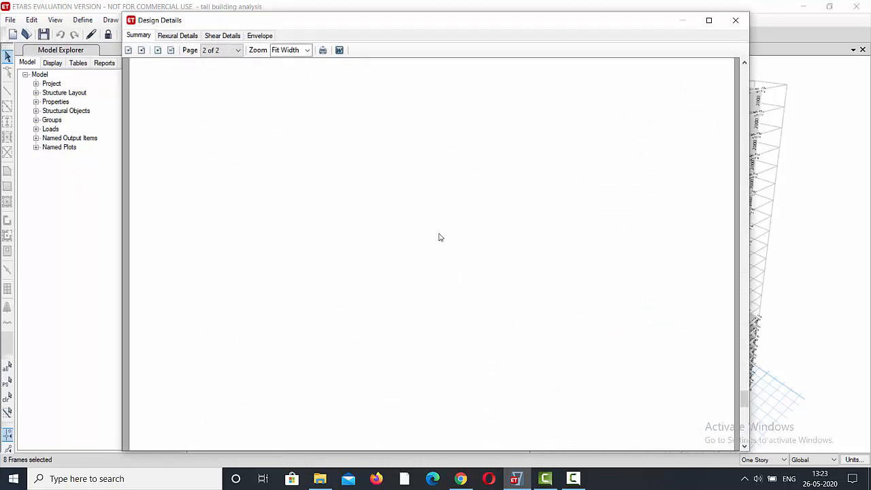
pyautogui.click(737, 21)
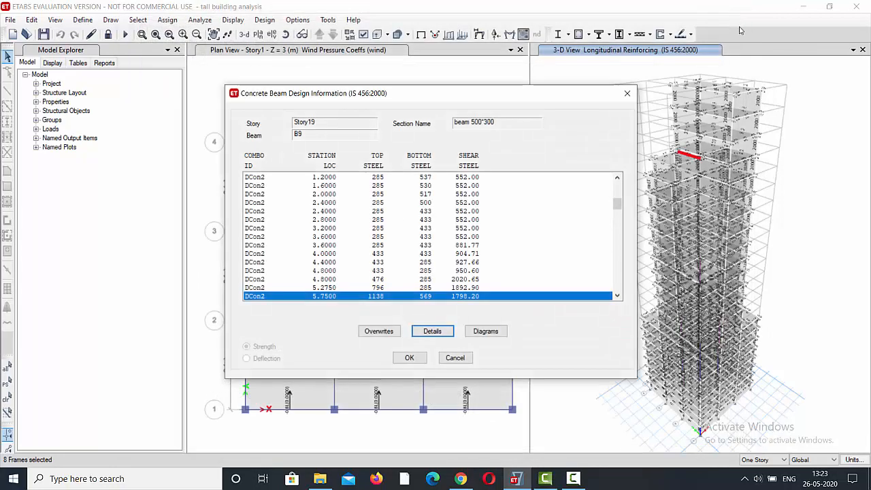
pyautogui.click(408, 358)
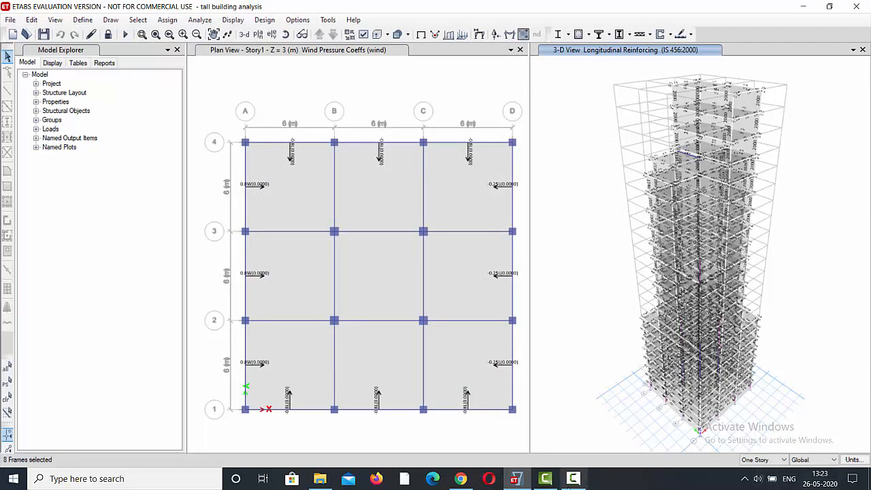
pyautogui.click(569, 486)
pyautogui.click(808, 423)
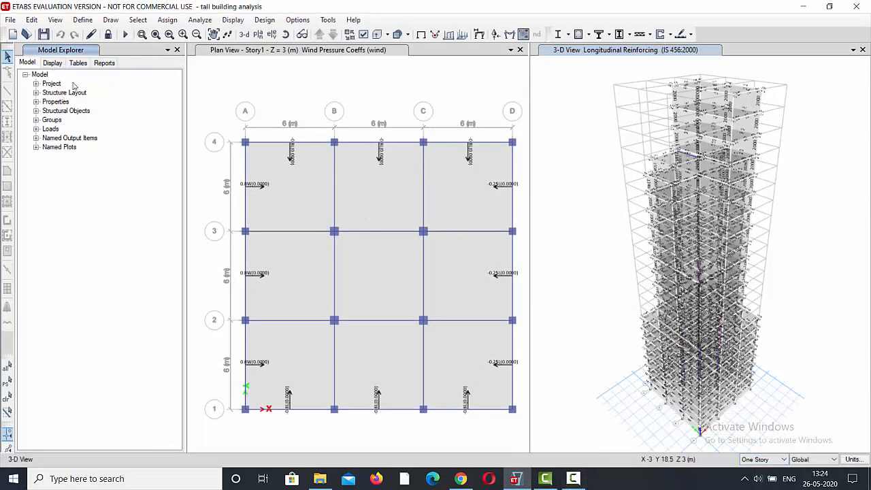
# Generate the project report starting from its cover page and look through its pages.
pyautogui.click(105, 62)
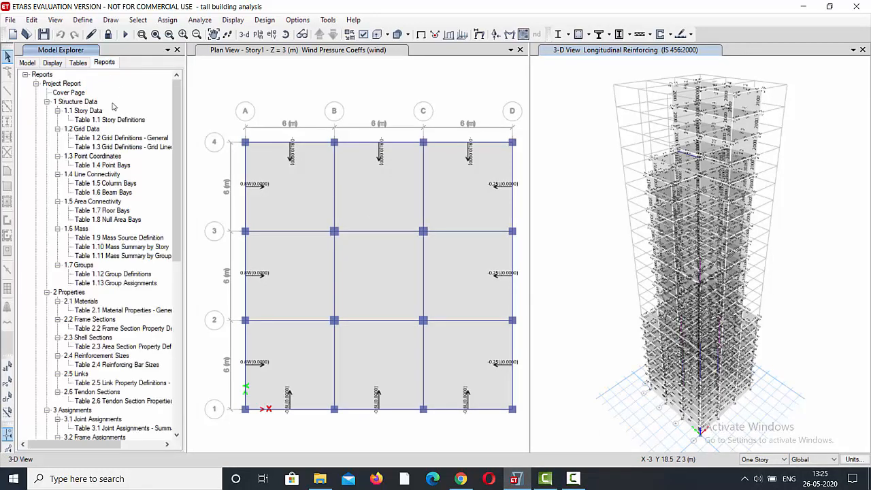
pyautogui.doubleClick(60, 83)
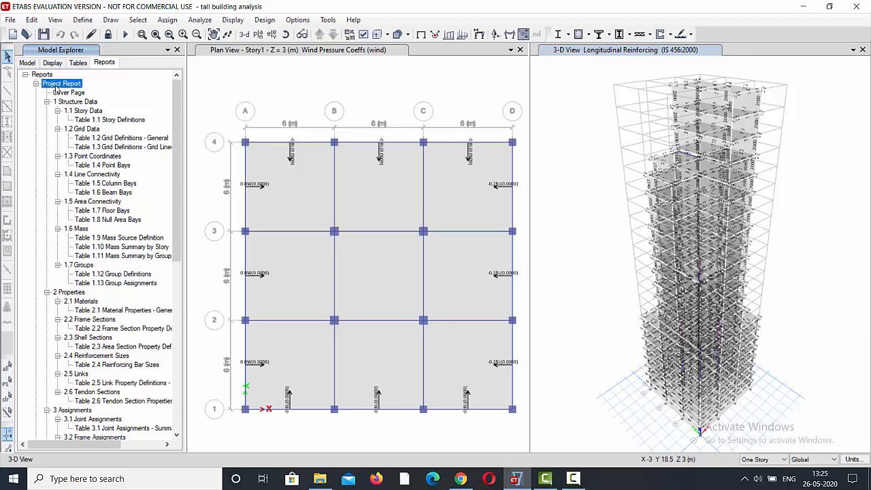
pyautogui.doubleClick(65, 92)
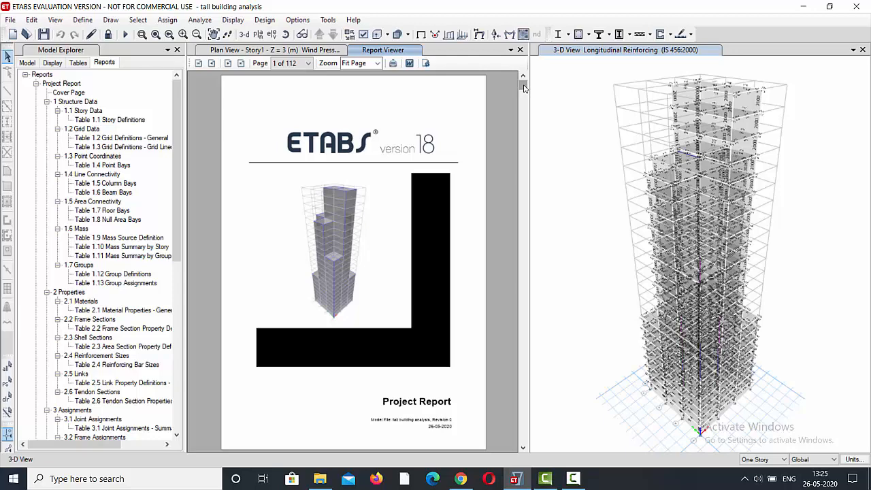
pyautogui.moveTo(523, 86); pyautogui.dragTo(529, 438)
pyautogui.moveTo(523, 361); pyautogui.dragTo(522, 83)
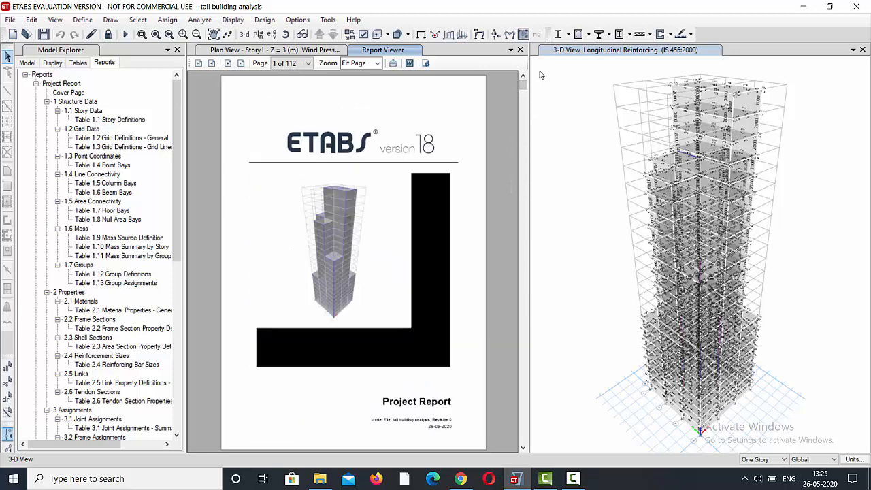